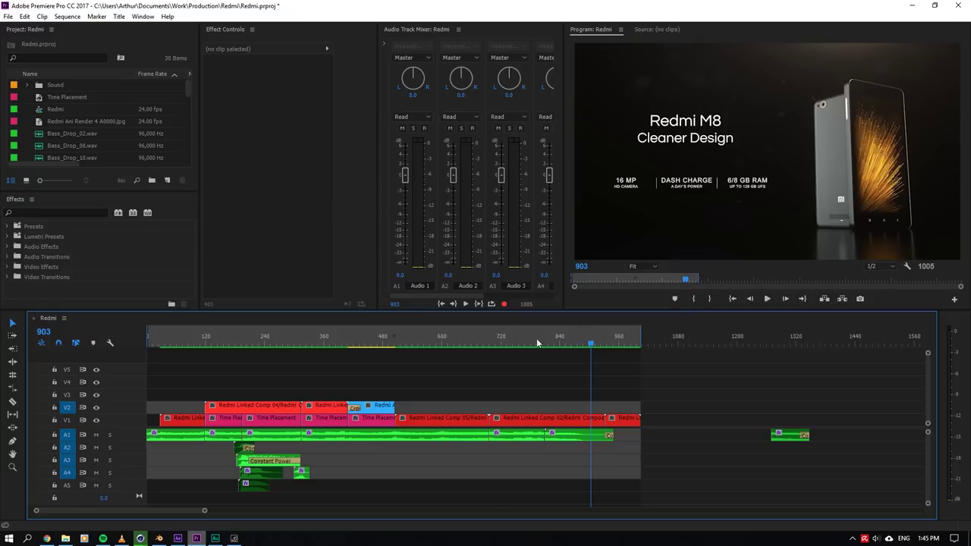
- Preview the upright phone edge shot at frame 697, and return to the Redmi M8 title shot at frame 910
left_click(490, 340)
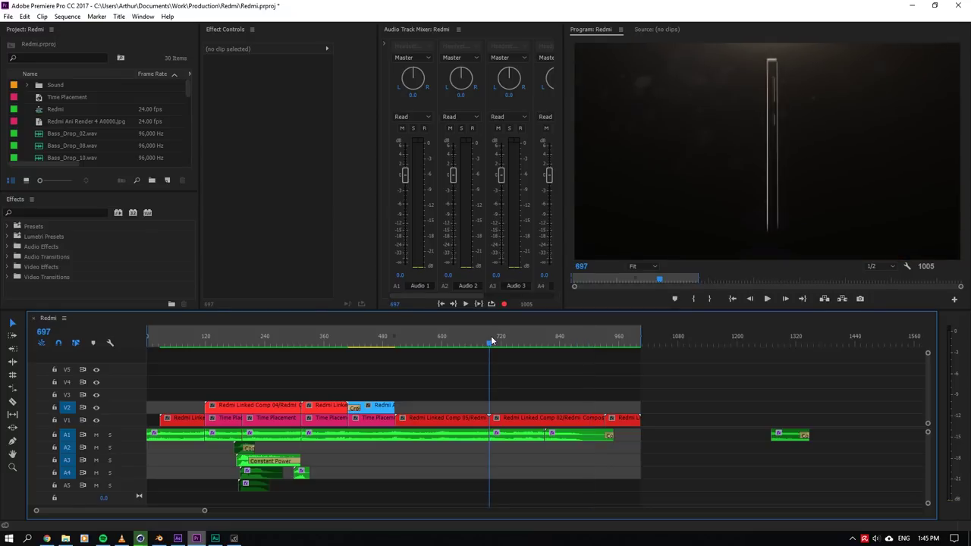
left_click(594, 339)
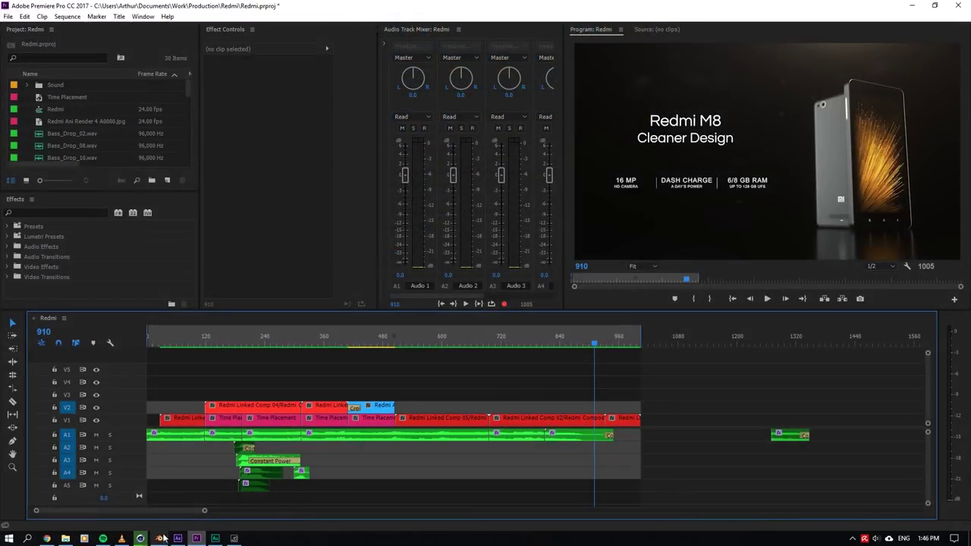
- Switch to Blender and inspect the Corvette's front-end mesh in perspective, right and front views, then return to Premiere Pro
left_click(159, 538)
scroll(407, 397, "down", 4)
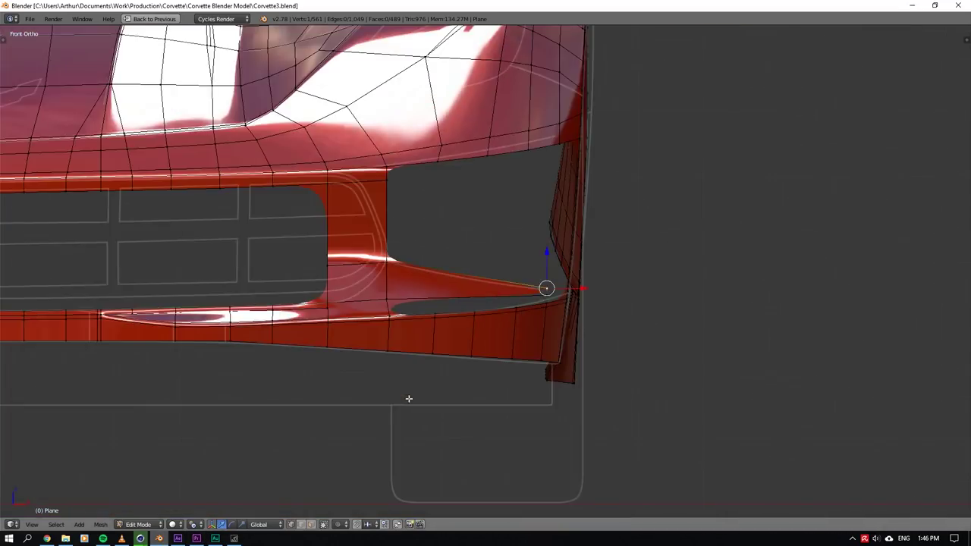
middle_click_drag(501, 309, 409, 353)
scroll(402, 338, "down", 5)
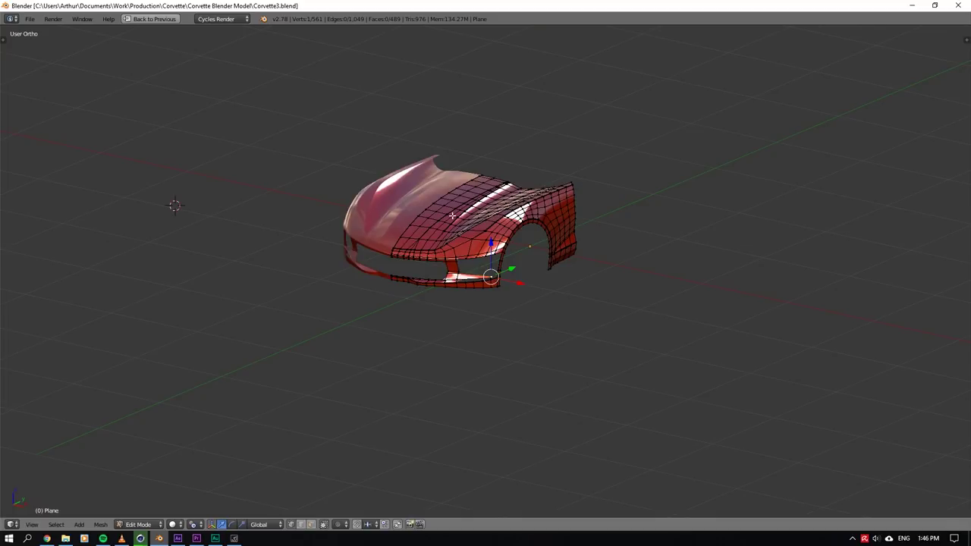
scroll(476, 217, "up", 6)
middle_click_drag(414, 257, 462, 213)
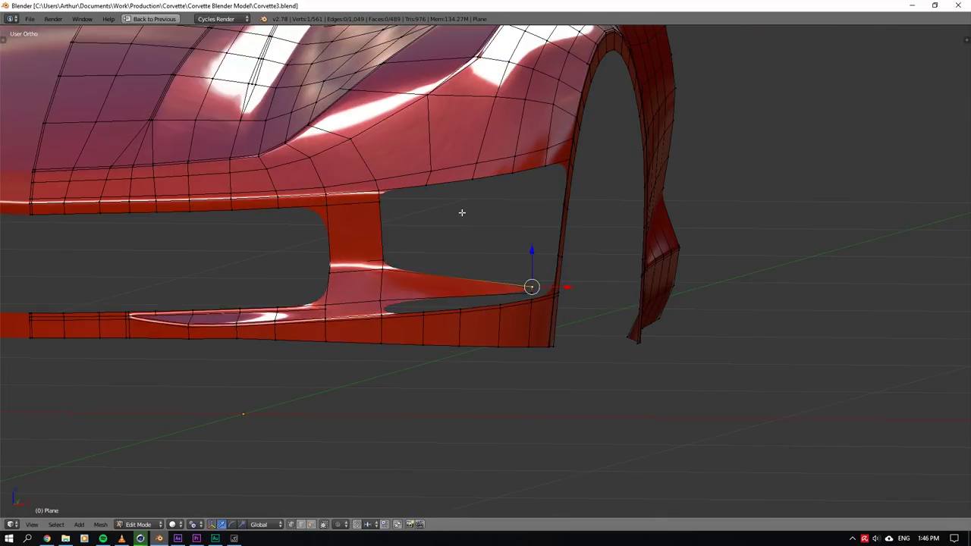
key("KP_3")
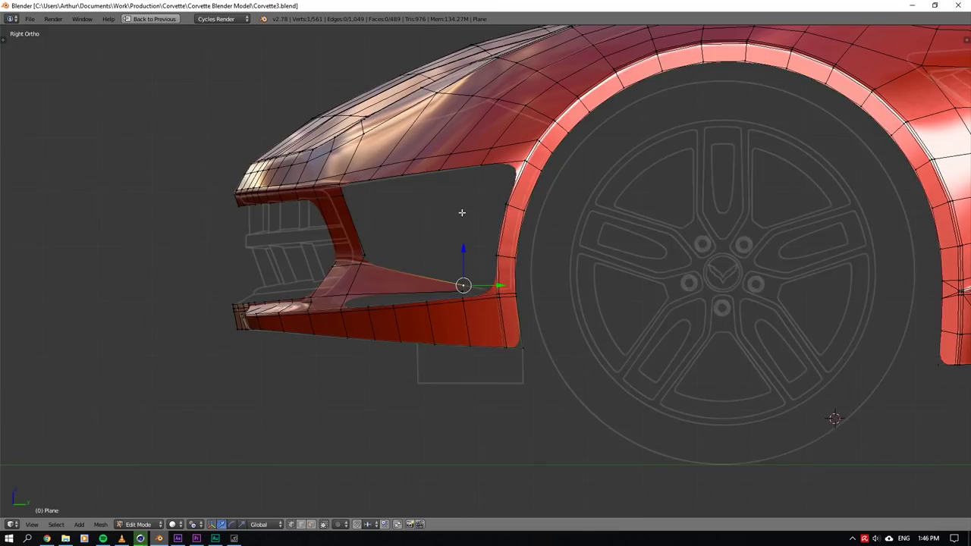
key("KP_1")
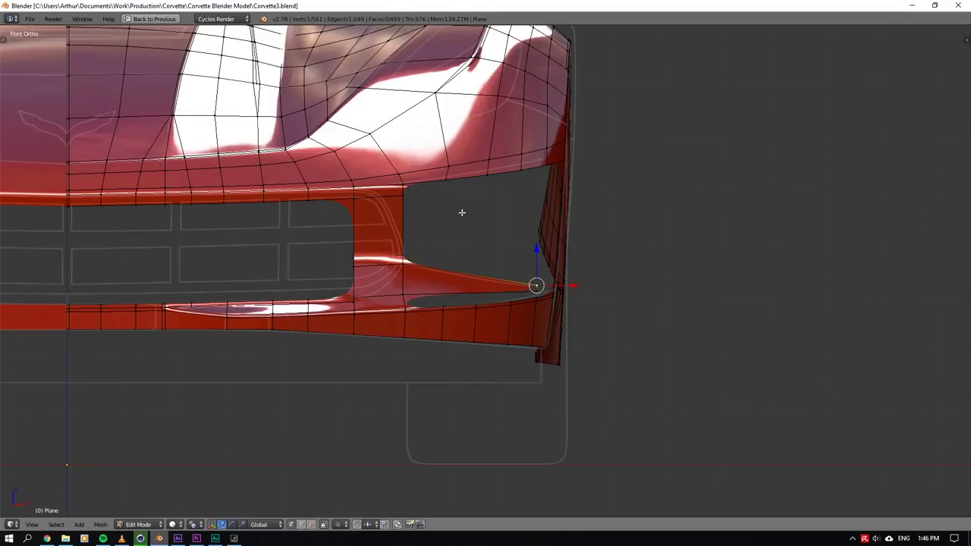
left_click(912, 6)
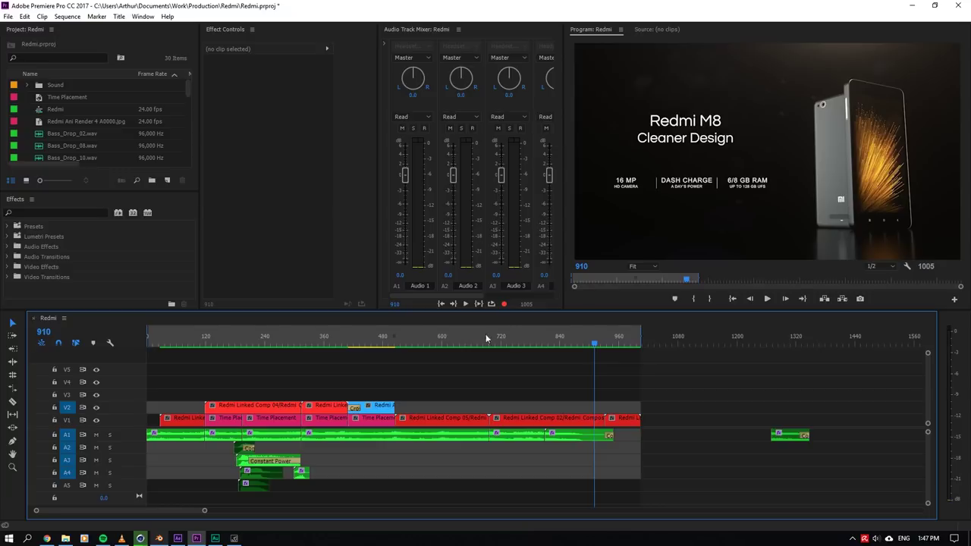
- Preview the Redmi sequence at the opening outline, rear camera and New Design shots, ending on the title shot at frame 829
left_click(224, 345)
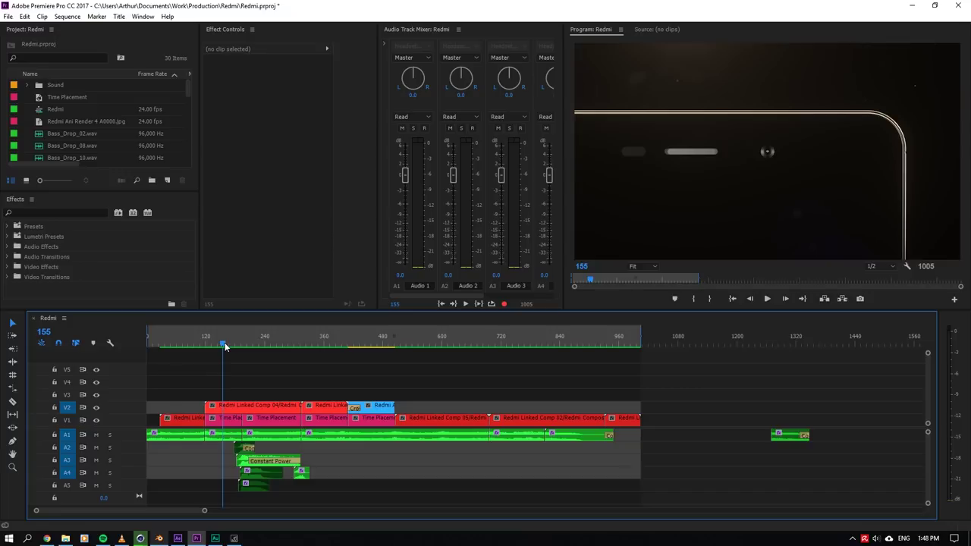
left_click(183, 334)
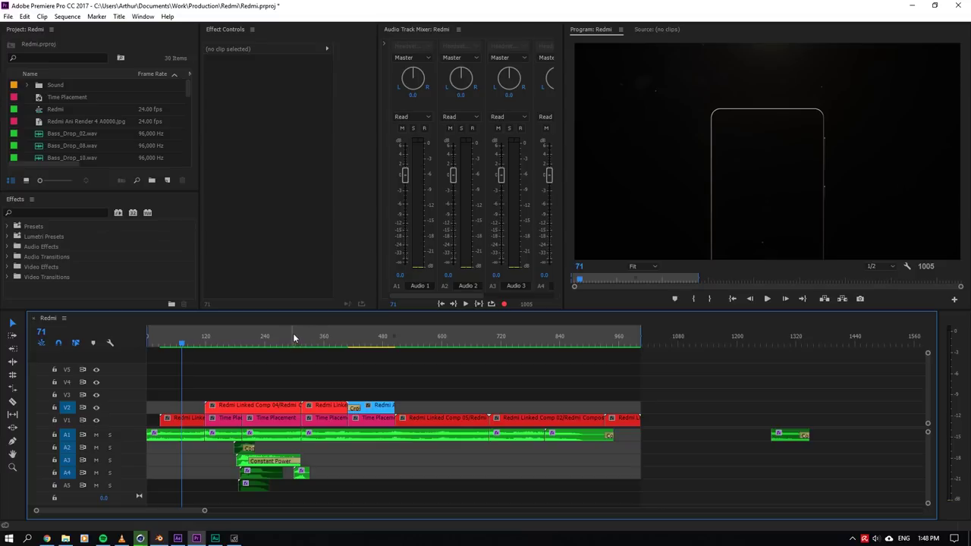
left_click(462, 340)
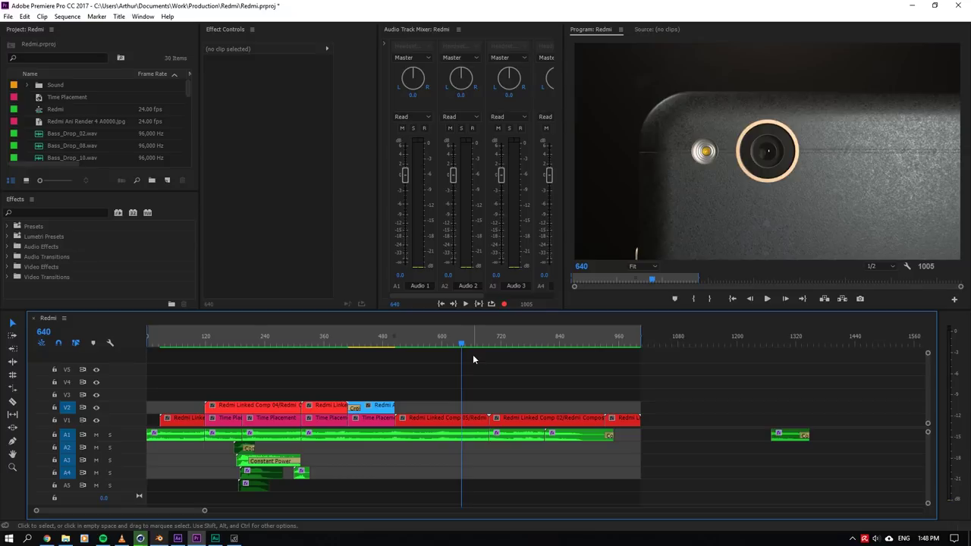
left_click(509, 342)
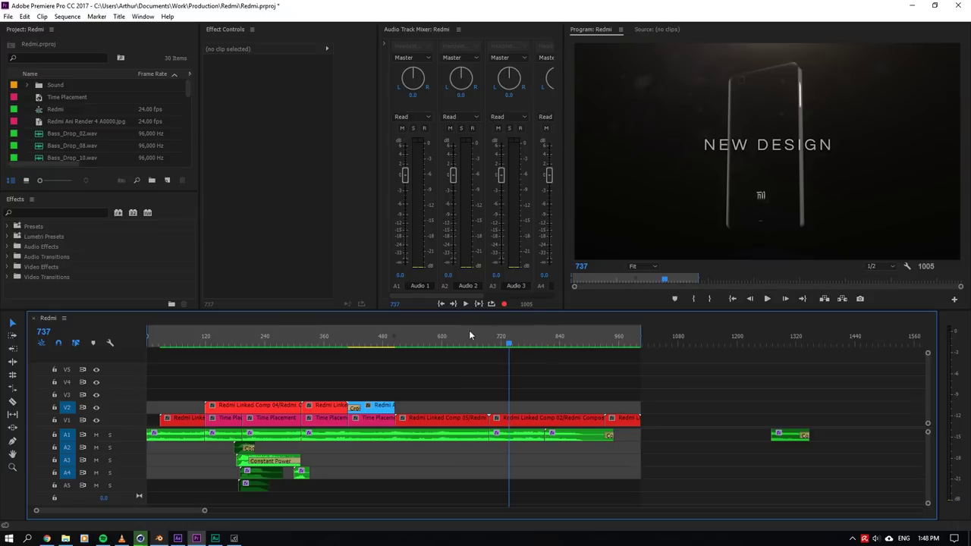
left_click_drag(481, 336, 554, 339)
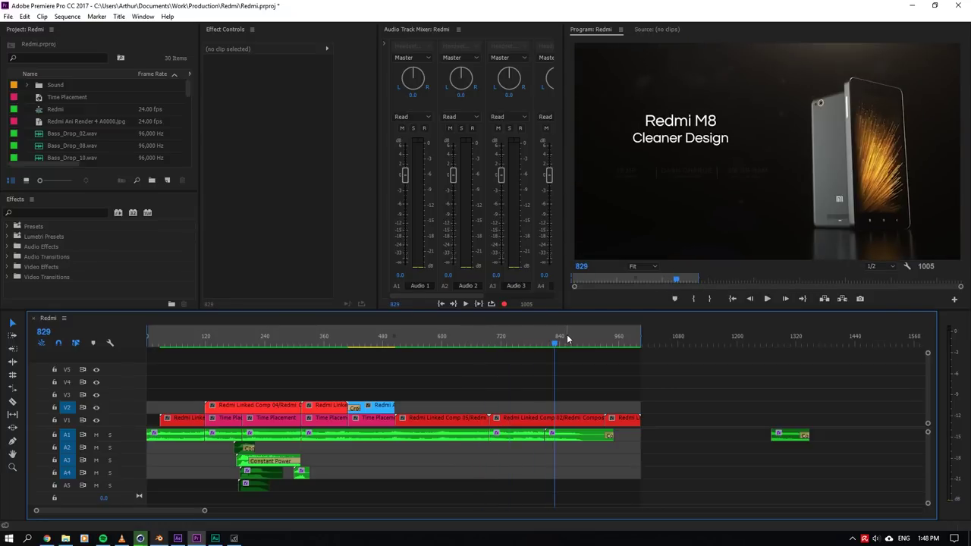
- Preview the middle shots of the sequence at frames 202, 349, 591 and 461
left_click(247, 338)
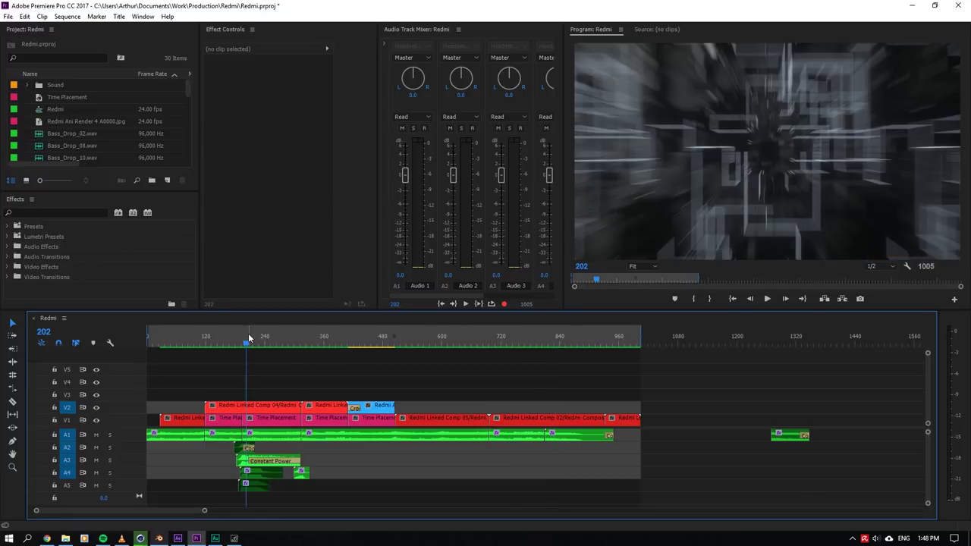
left_click(318, 338)
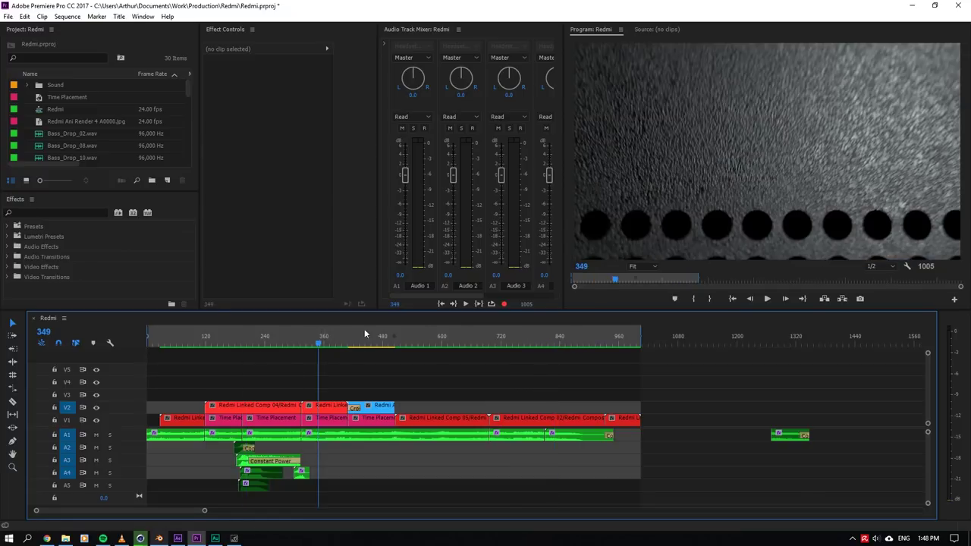
left_click(439, 340)
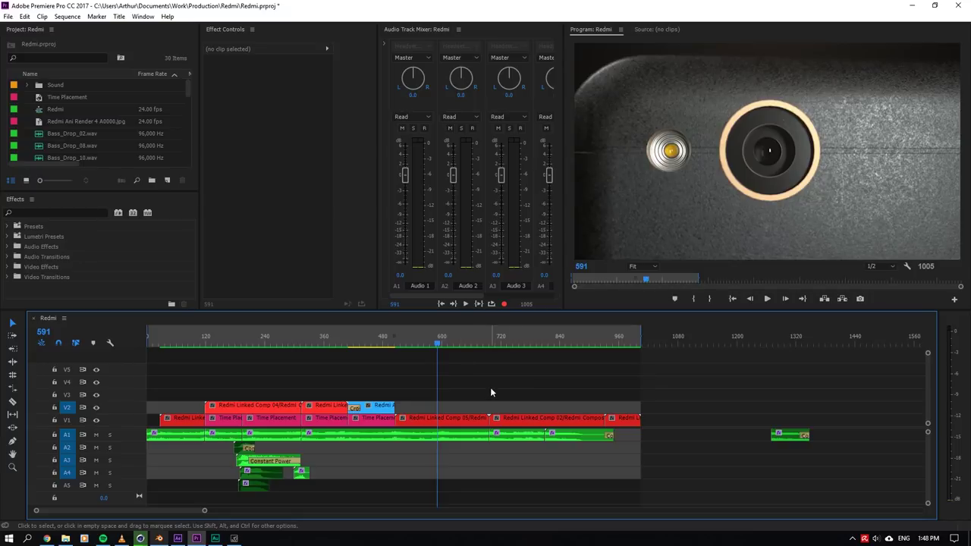
left_click(374, 343)
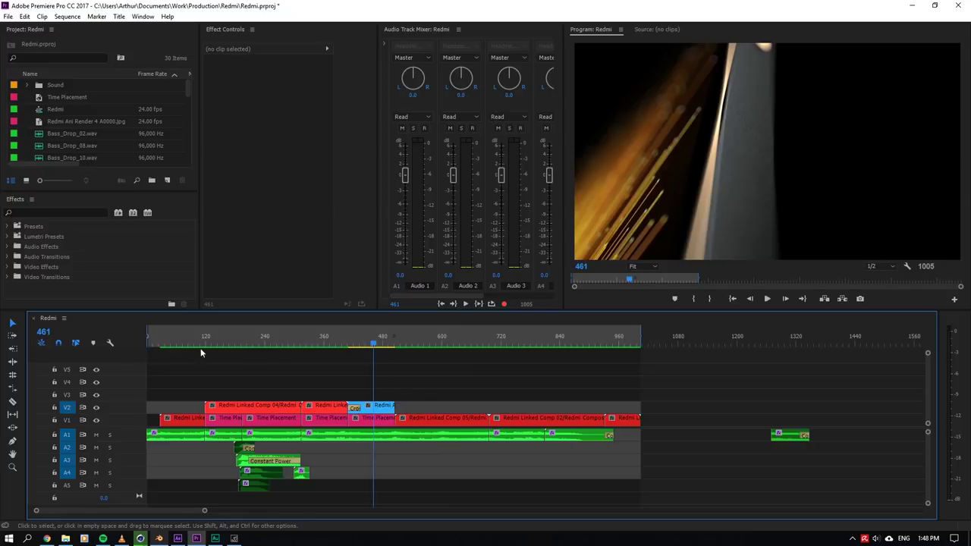
- Review the sequence from the opening phone outline through the processor and rear camera shots to the rotating phone at frame 792
left_click_drag(212, 345, 190, 348)
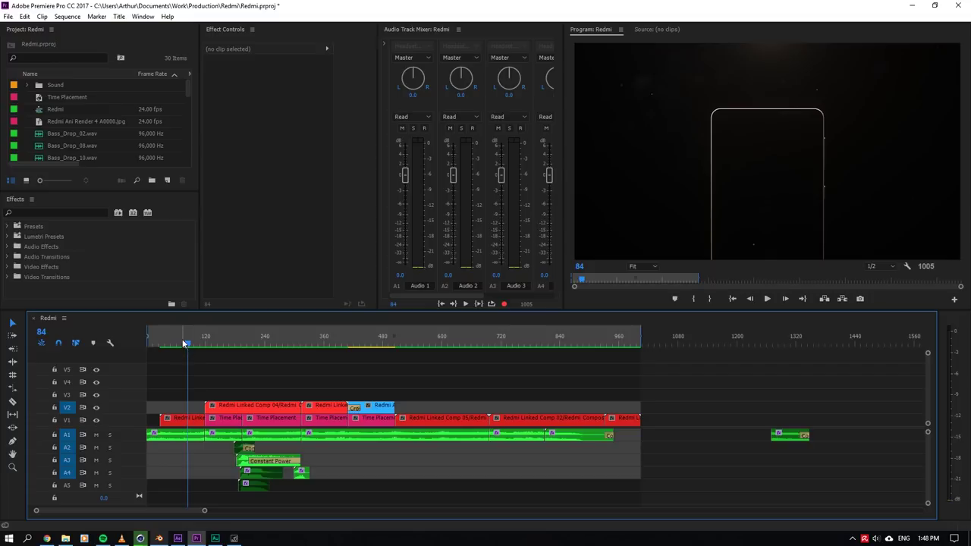
left_click(202, 342)
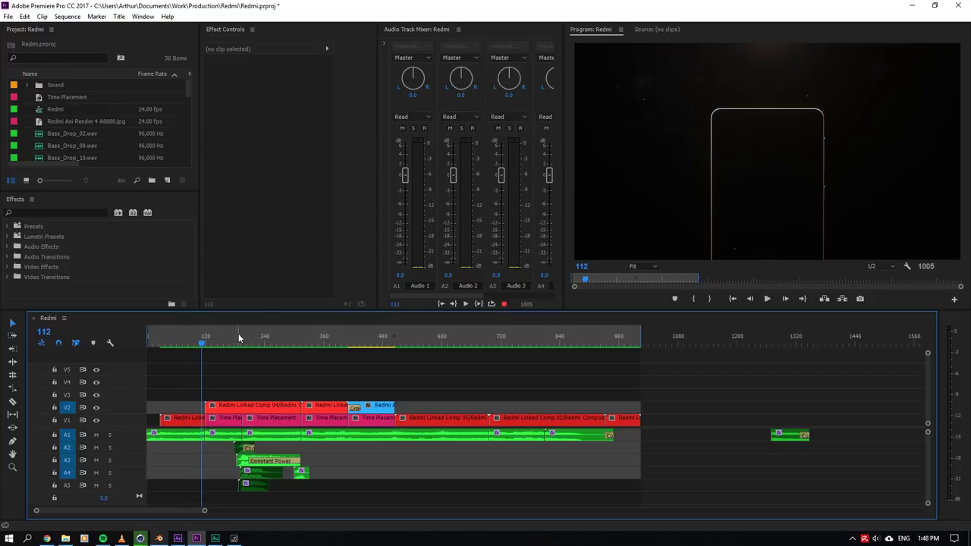
left_click(286, 339)
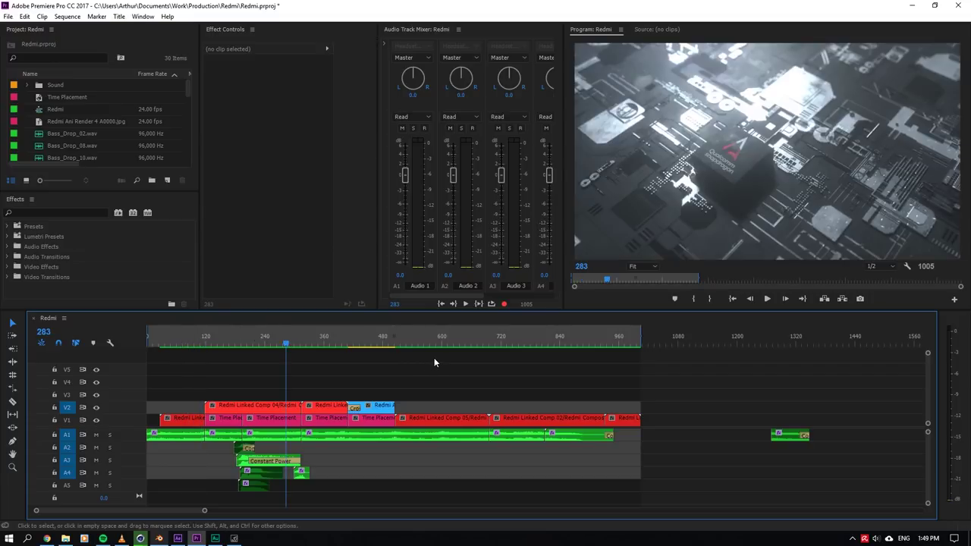
left_click(202, 341)
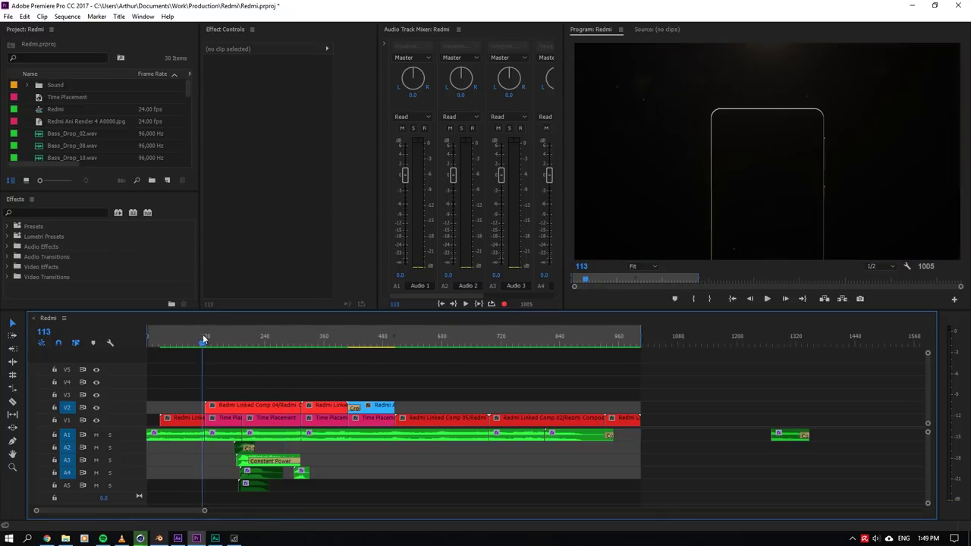
left_click(336, 334)
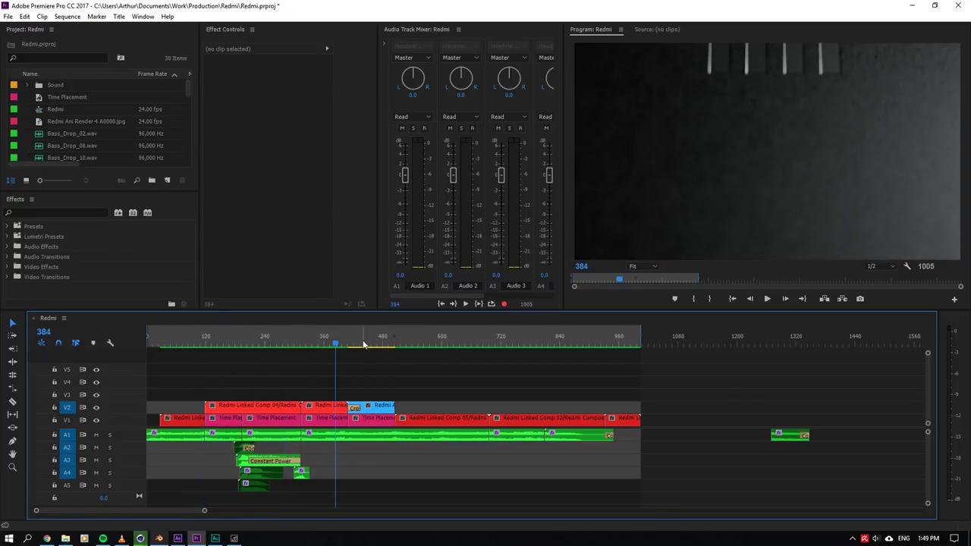
left_click(362, 342)
left_click(414, 347)
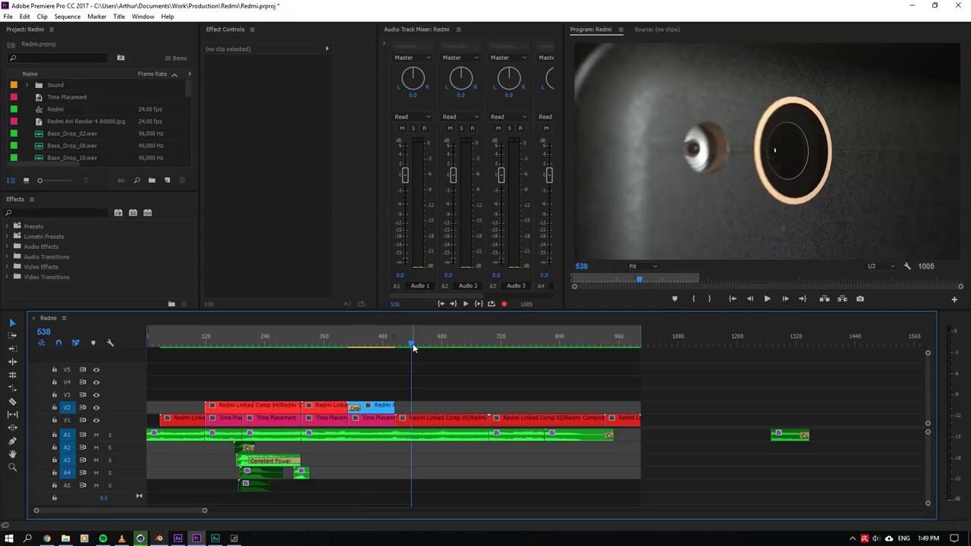
left_click(537, 342)
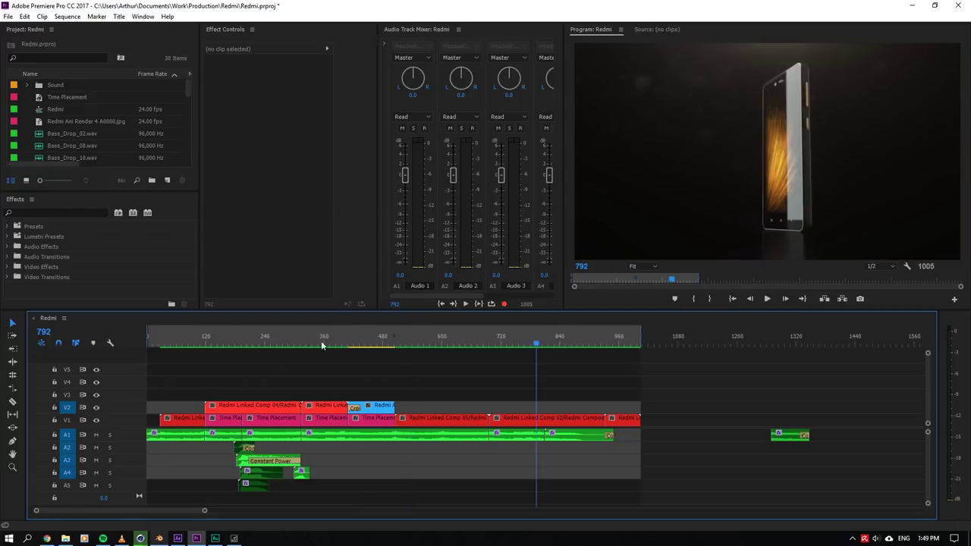
- Scrub from the opening outline through the earpiece and Snapdragon chip shots to the final title, and back to the rear camera at frame 585
left_click_drag(321, 346, 185, 346)
left_click(166, 340)
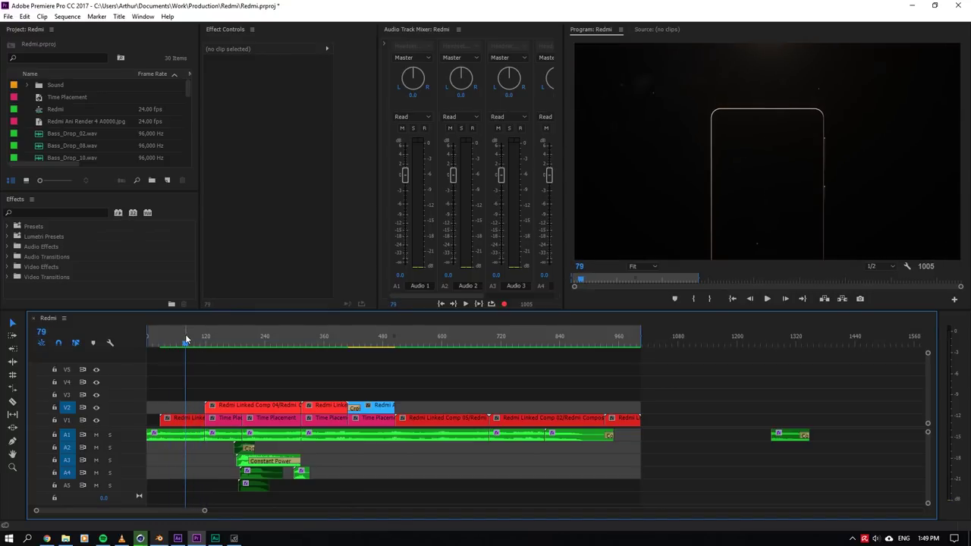
mouse_move(188, 339)
left_mouse_down()
mouse_move(156, 342)
mouse_move(204, 346)
left_mouse_up()
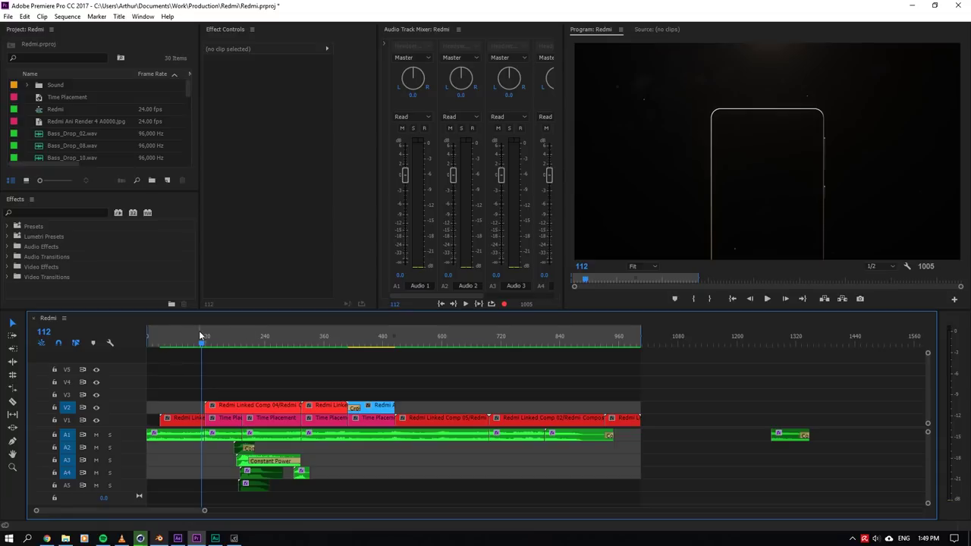
left_click_drag(200, 337, 218, 340)
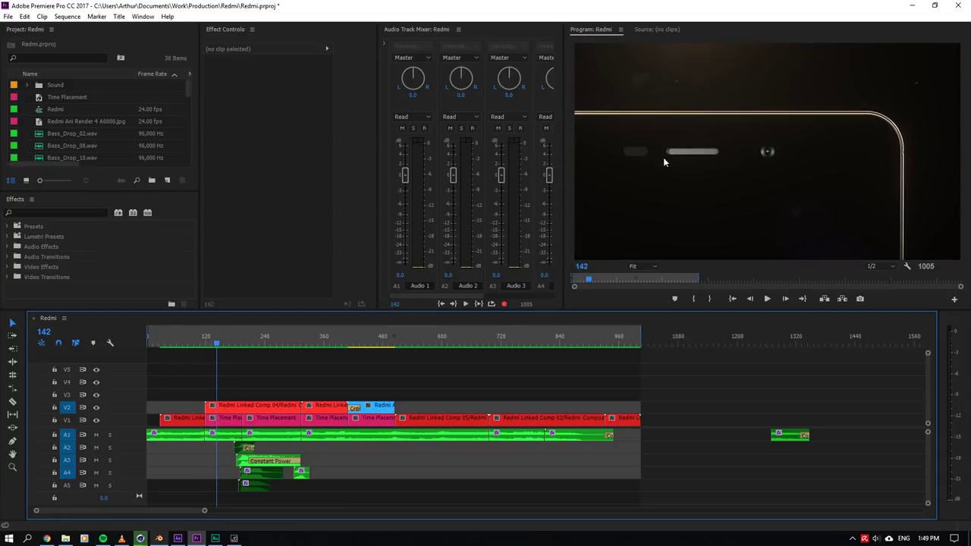
left_click_drag(216, 345, 287, 343)
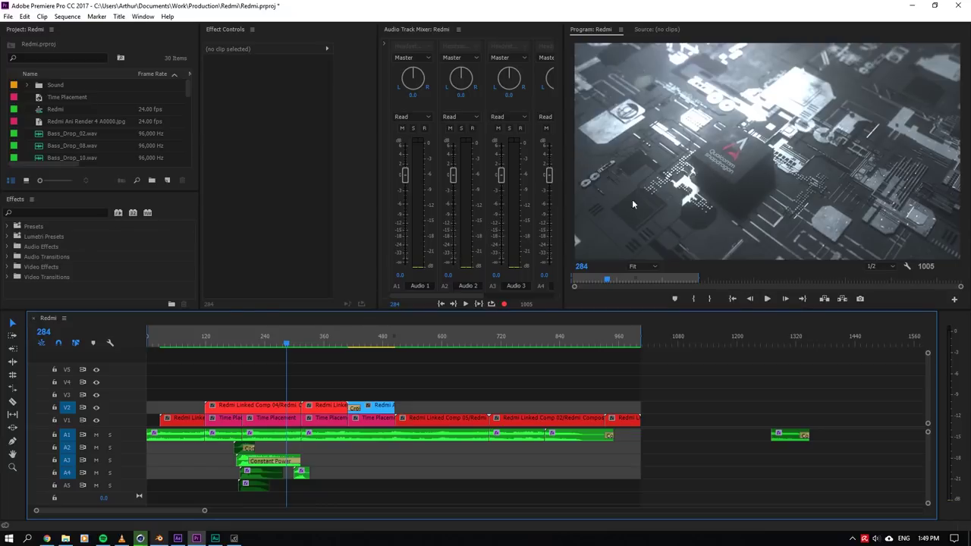
left_click_drag(287, 346, 596, 399)
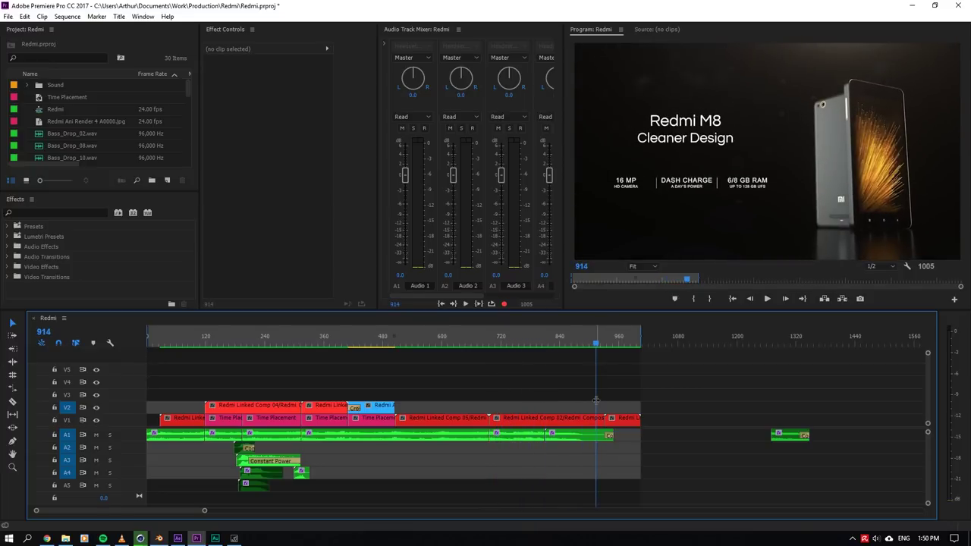
left_click_drag(552, 336, 450, 339)
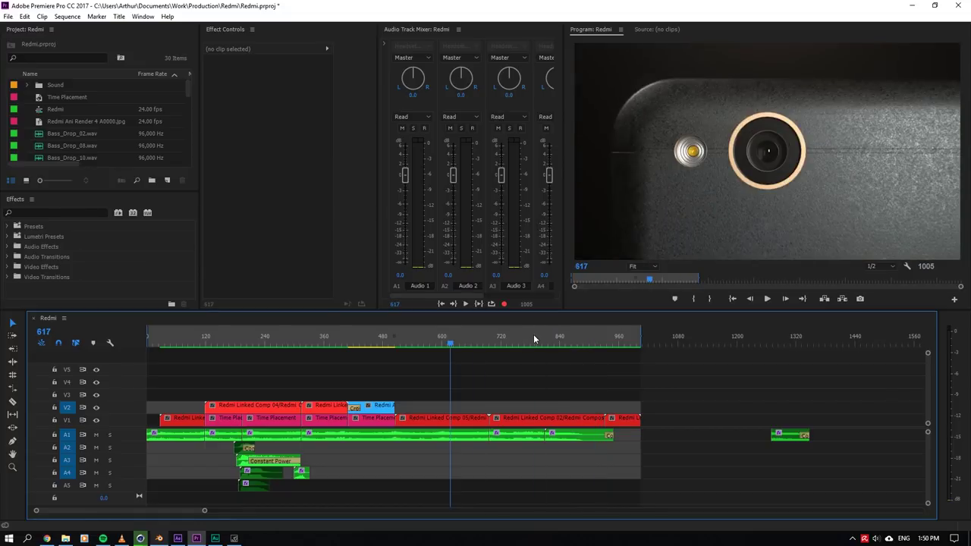
left_click(434, 341)
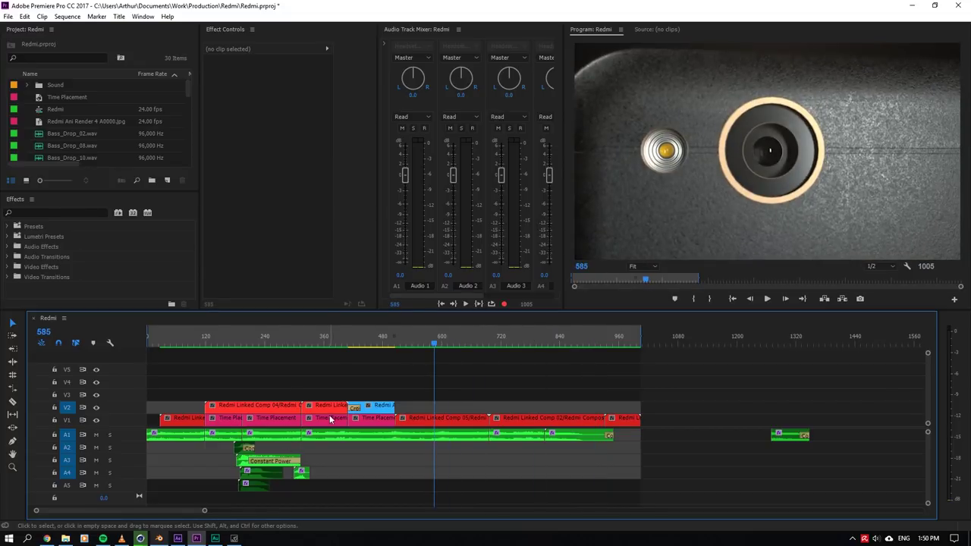
- Switch to After Effects and examine the Phone video composition's reference shots, including frames 502, 1337 and 283
key("alt+Tab")
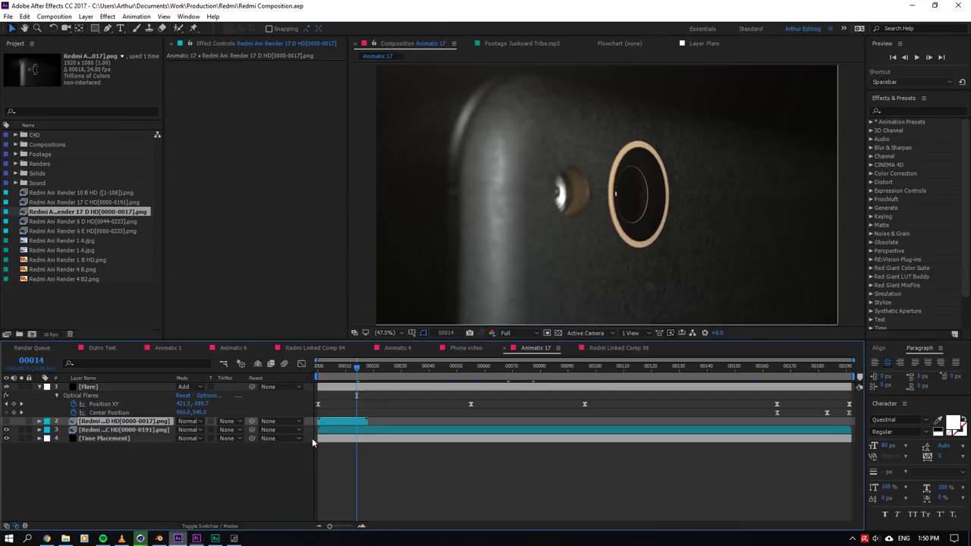
left_click(461, 348)
left_click_drag(759, 361, 453, 361)
mouse_move(811, 368)
left_mouse_down()
mouse_move(698, 386)
mouse_move(718, 384)
mouse_move(711, 373)
mouse_move(726, 368)
mouse_move(488, 375)
mouse_move(529, 379)
mouse_move(490, 376)
mouse_move(531, 368)
mouse_move(521, 367)
left_mouse_up()
left_click(543, 368)
left_click_drag(546, 367, 585, 368)
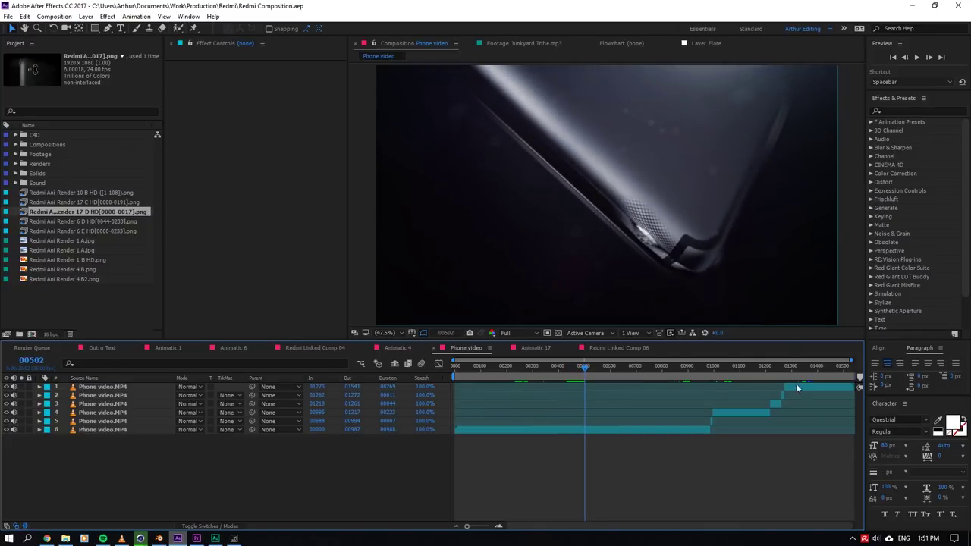
left_click(801, 376)
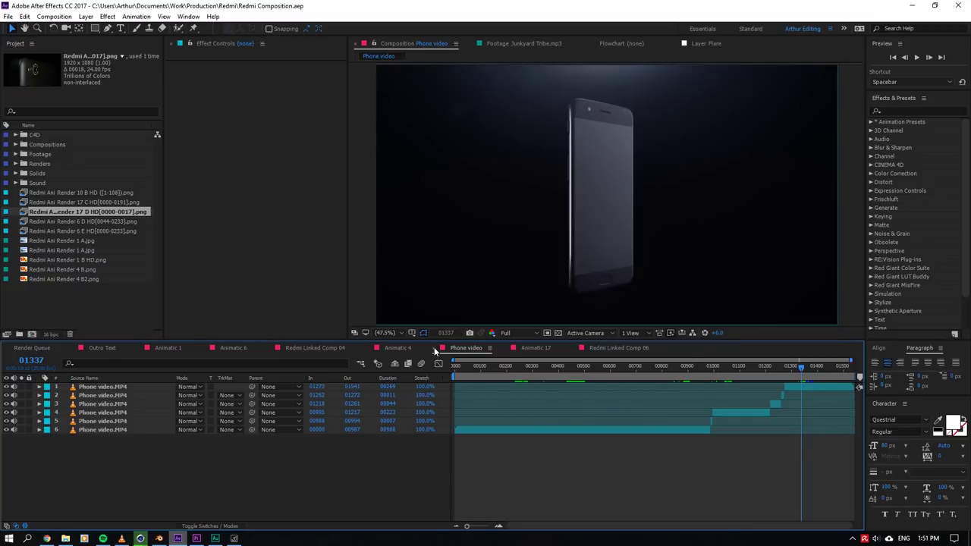
left_click(529, 367)
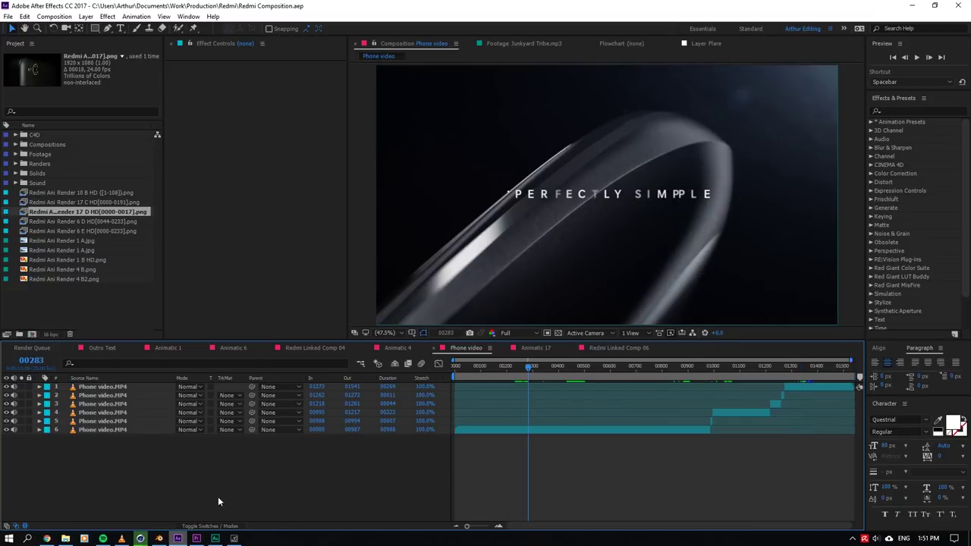
- Switch to Premiere Pro and scrub the Redmi sequence through frames 217, 900 and 376 to the front camera close-up at frame 182
left_click(196, 538)
left_click_drag(285, 337, 253, 345)
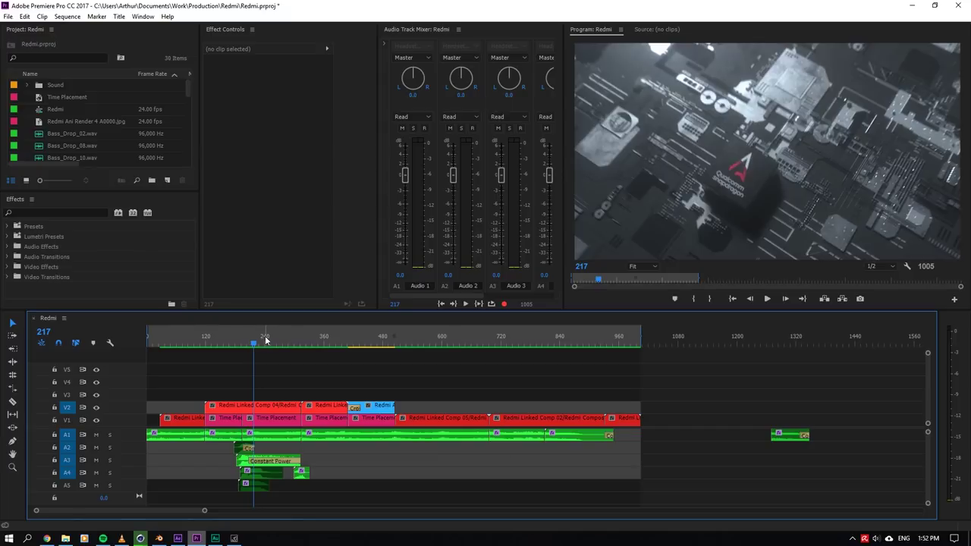
left_click_drag(266, 341, 589, 342)
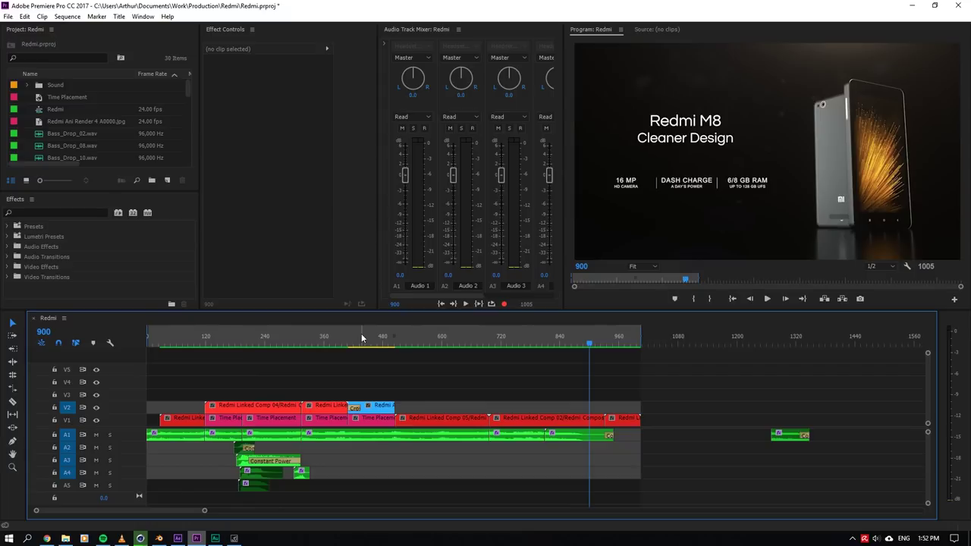
left_click(333, 341)
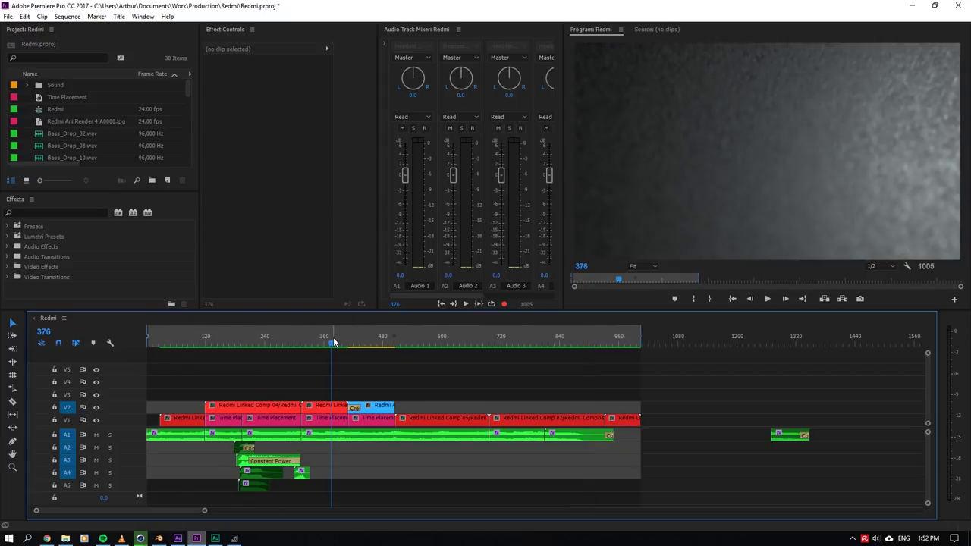
left_click_drag(334, 343, 238, 346)
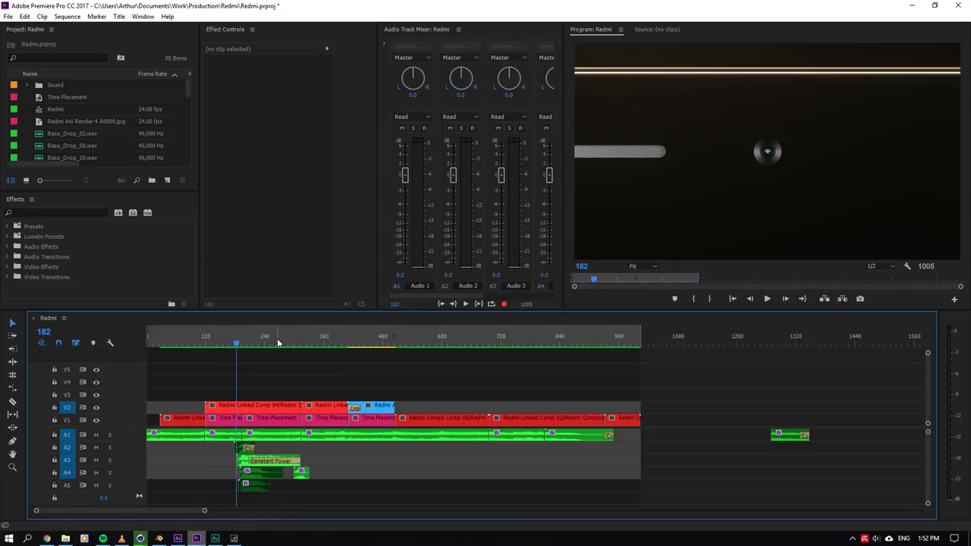
- Examine the first two Time Placement clips and the music under them, scrubbing between the earpiece close-up at frame 151 and the chip shot at frame 214
left_click(226, 420)
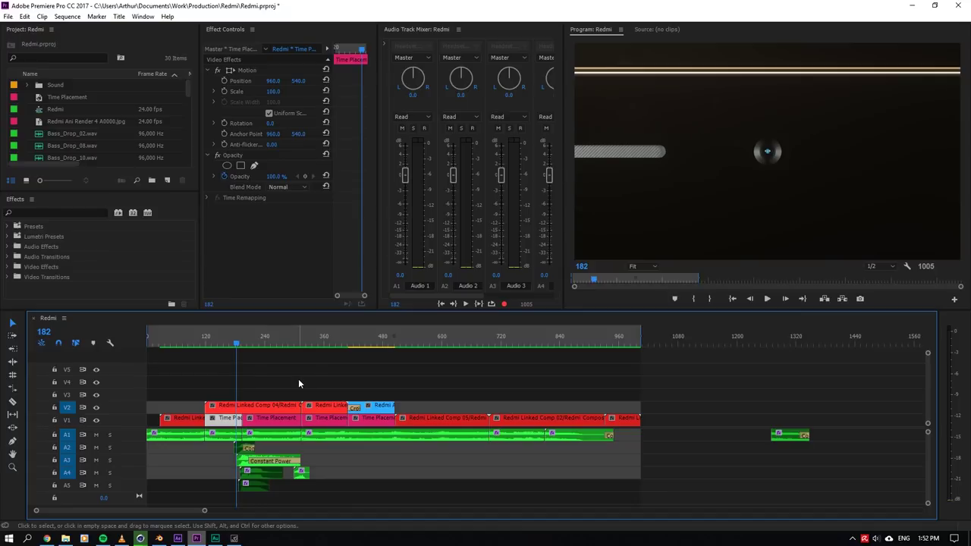
left_click(229, 435)
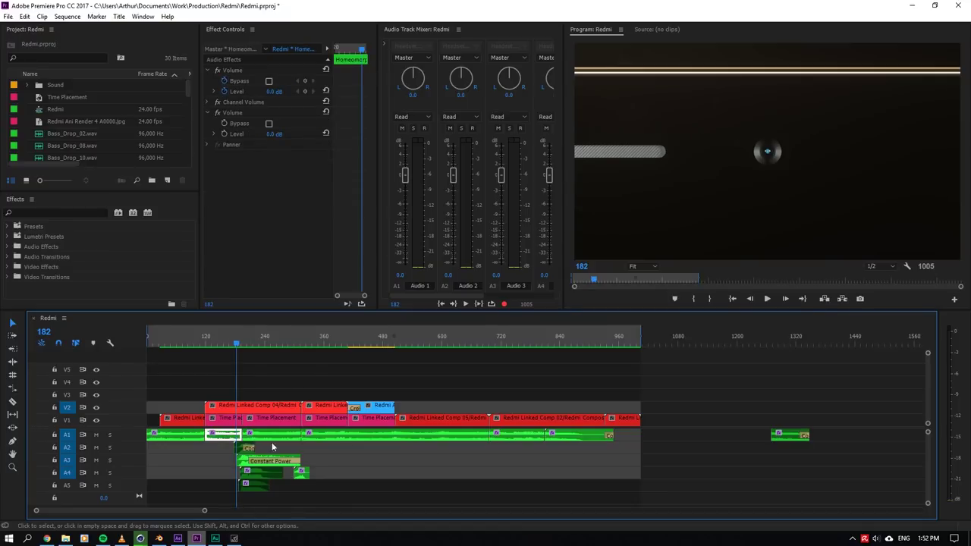
left_click(232, 421)
left_click_drag(237, 338, 220, 341)
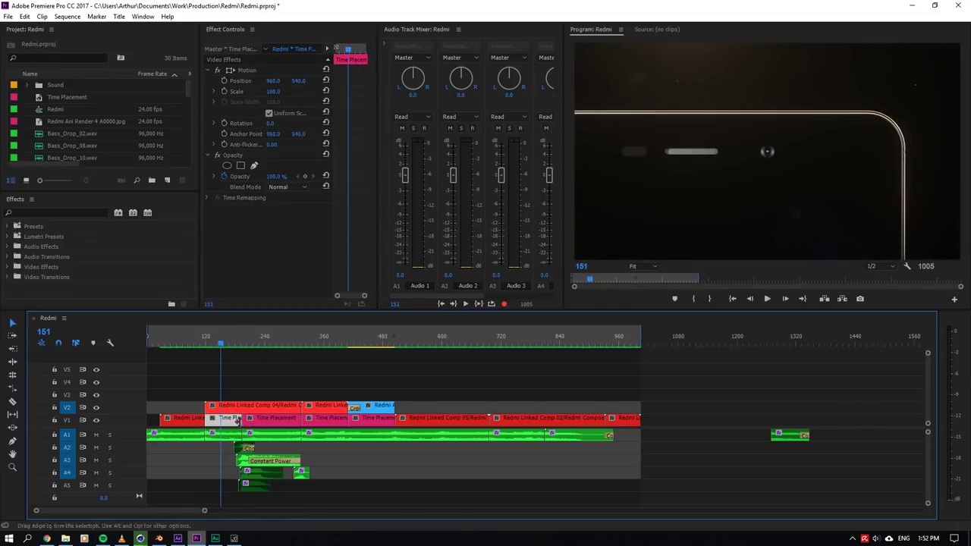
left_click(270, 422)
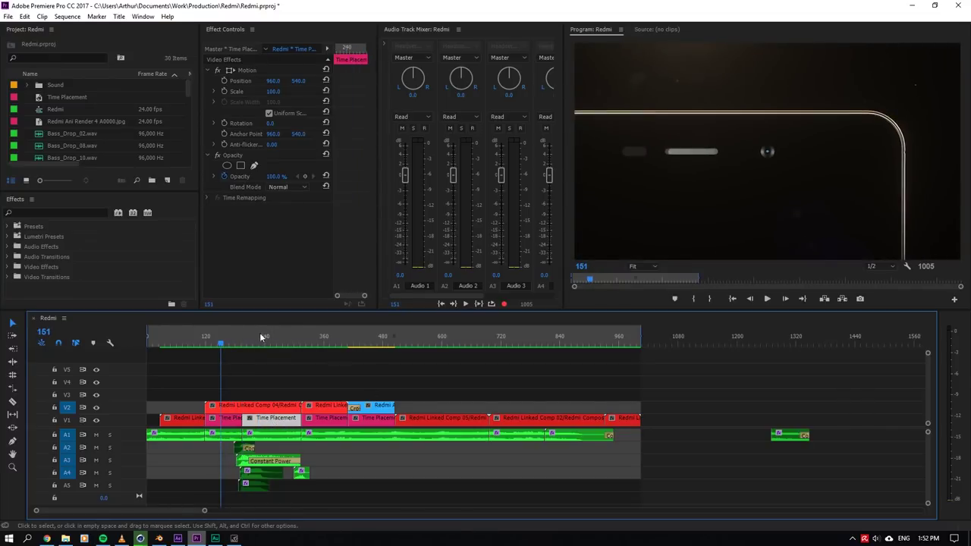
left_click_drag(211, 346, 253, 345)
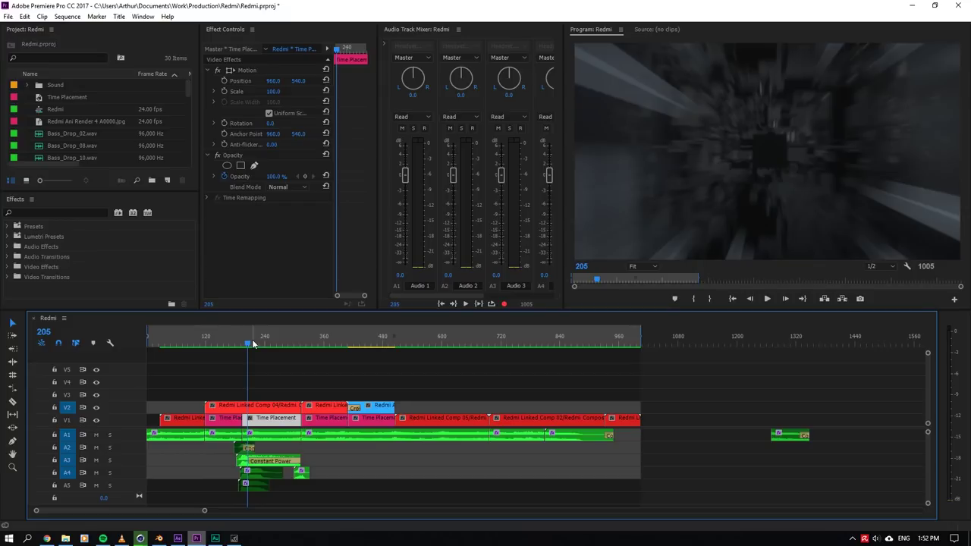
mouse_move(244, 346)
left_mouse_down()
mouse_move(202, 345)
mouse_move(266, 339)
mouse_move(238, 345)
mouse_move(252, 344)
left_mouse_up()
left_click(234, 422)
- Switch to the Redmi Animatic 17 scene in Cinema 4D and scrub its rear camera animation to frame 190
mouse_move(140, 540)
left_click(121, 501)
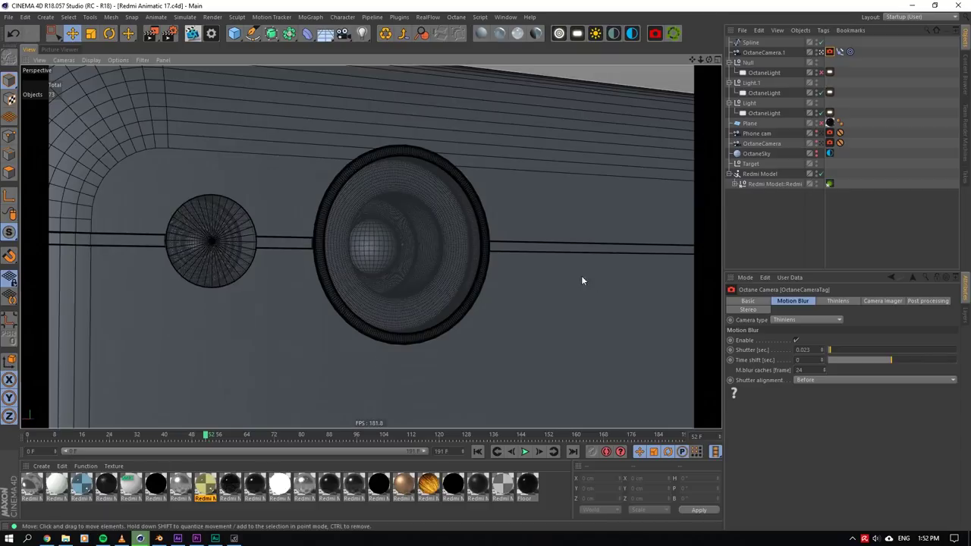
left_click_drag(199, 435, 680, 404)
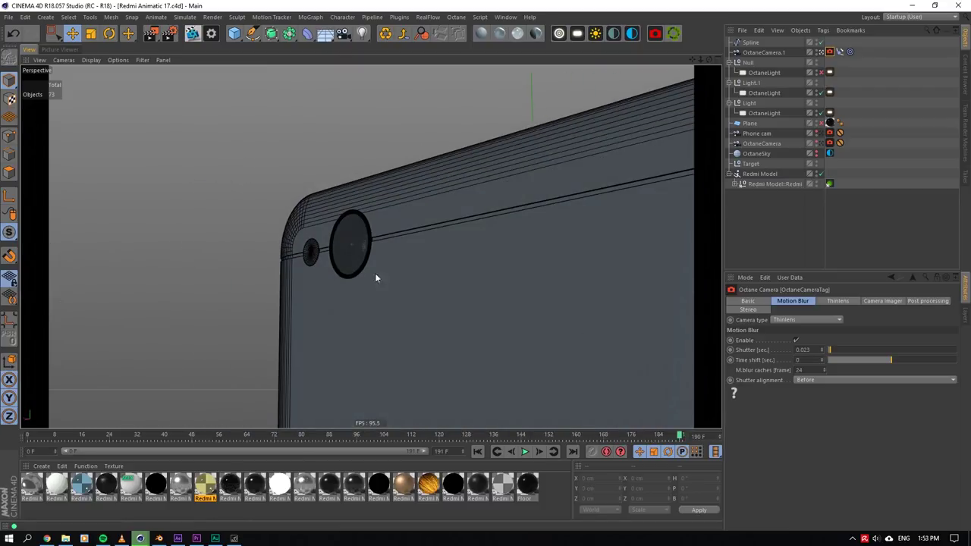
- Preview the phone outline at frame 89 in Premiere Pro, and show the Animatic 1 composition in After Effects
left_click(199, 538)
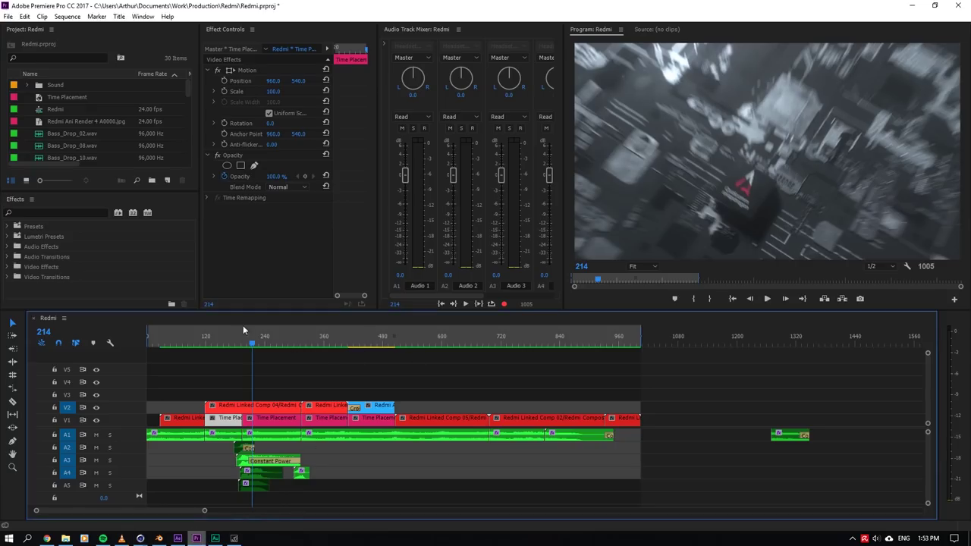
left_click_drag(192, 332, 190, 333)
left_click(177, 539)
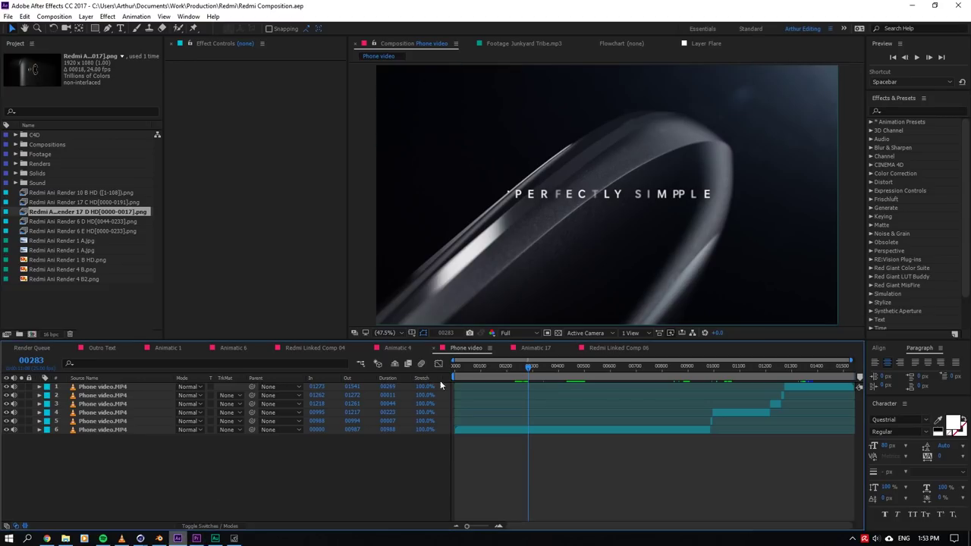
left_click(158, 348)
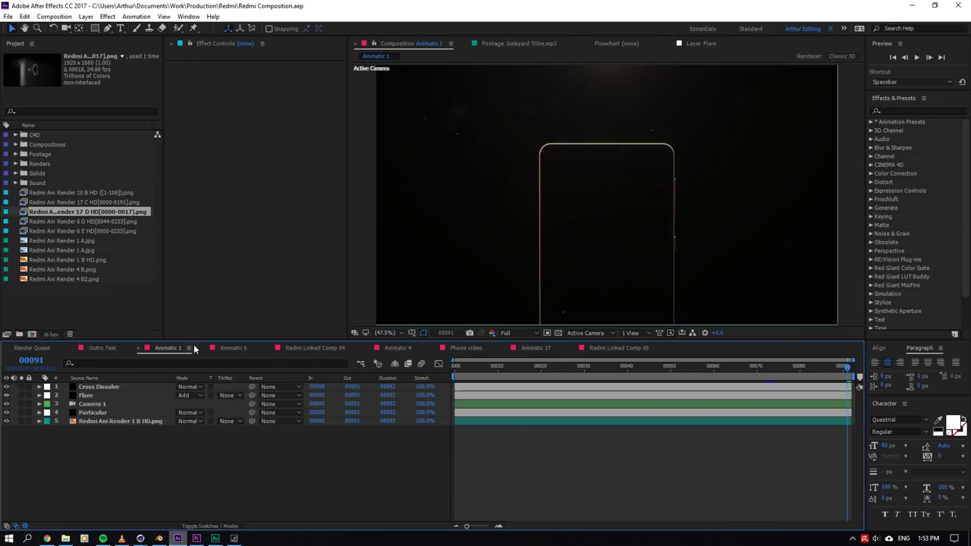
left_click(242, 349)
left_click(169, 349)
- Open Redmi Animatic 1.c4d in Cinema 4D from the Redmi project's Animatics folder and minimize the Render Queue
left_click(65, 538)
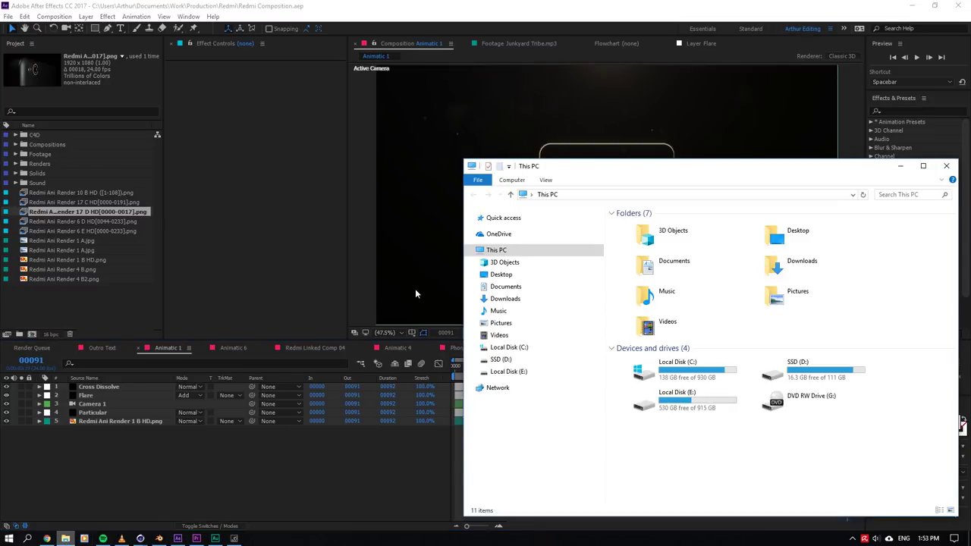
double_click(823, 372)
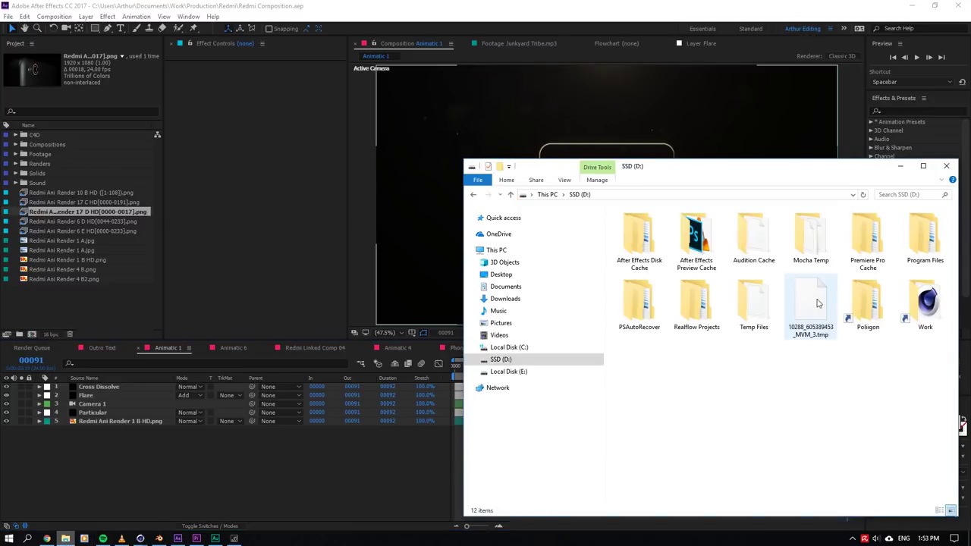
double_click(925, 303)
double_click(923, 235)
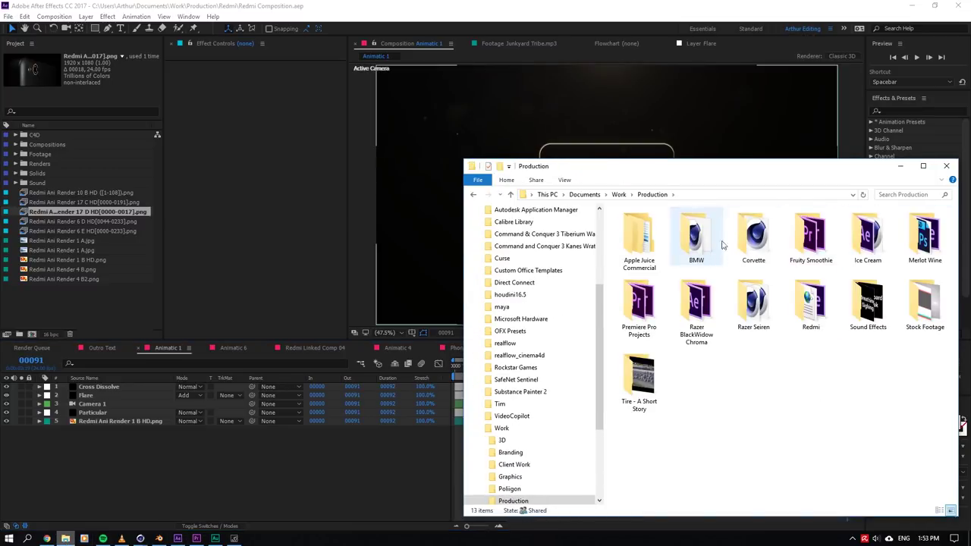
double_click(818, 319)
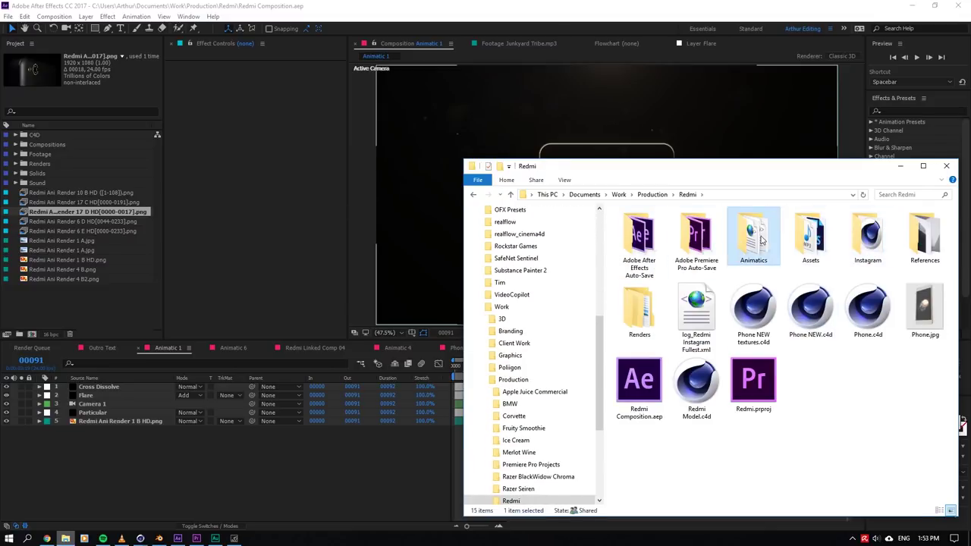
double_click(754, 239)
left_click(654, 320)
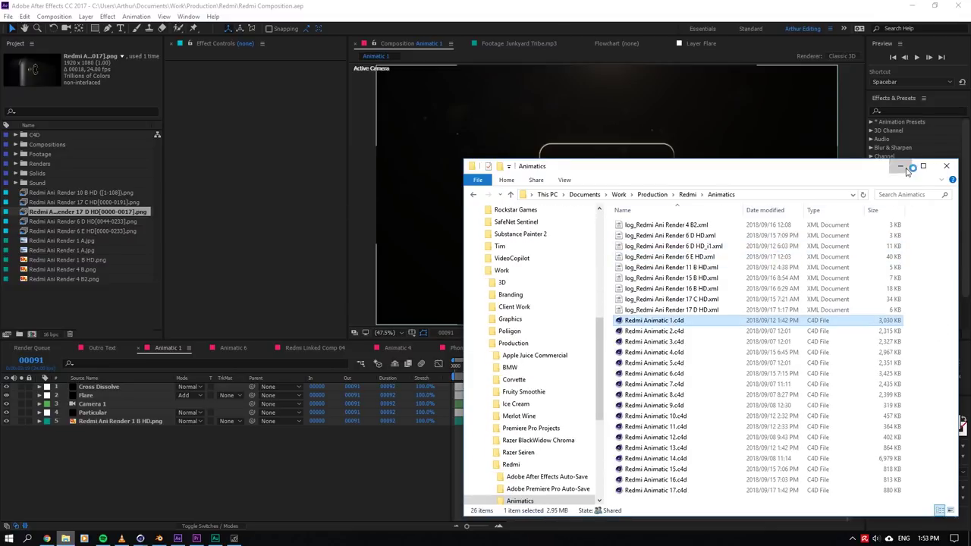
left_click(904, 167)
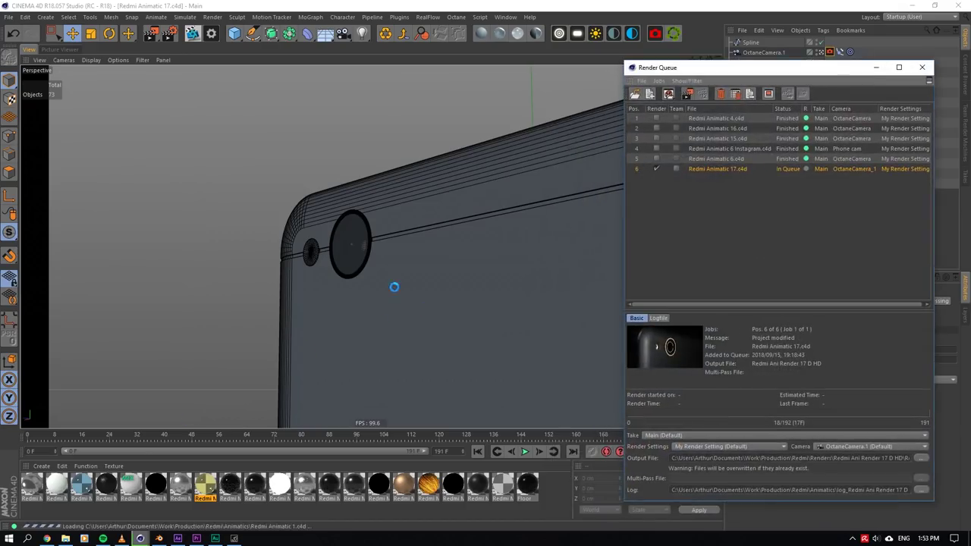
left_click(877, 69)
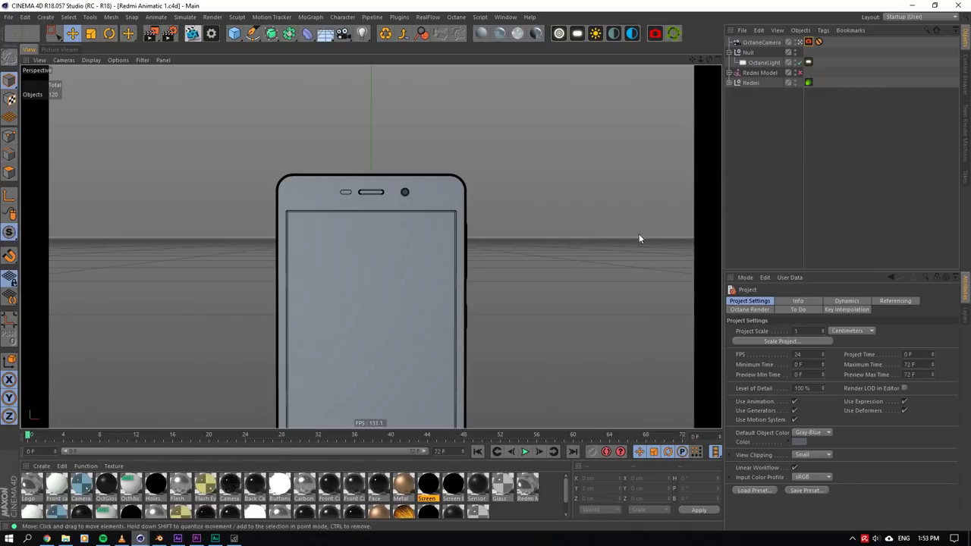
- Preview the earpiece shot at frame 141 in Premiere Pro, and open Phone.jpg from the Redmi project folder
left_click(196, 539)
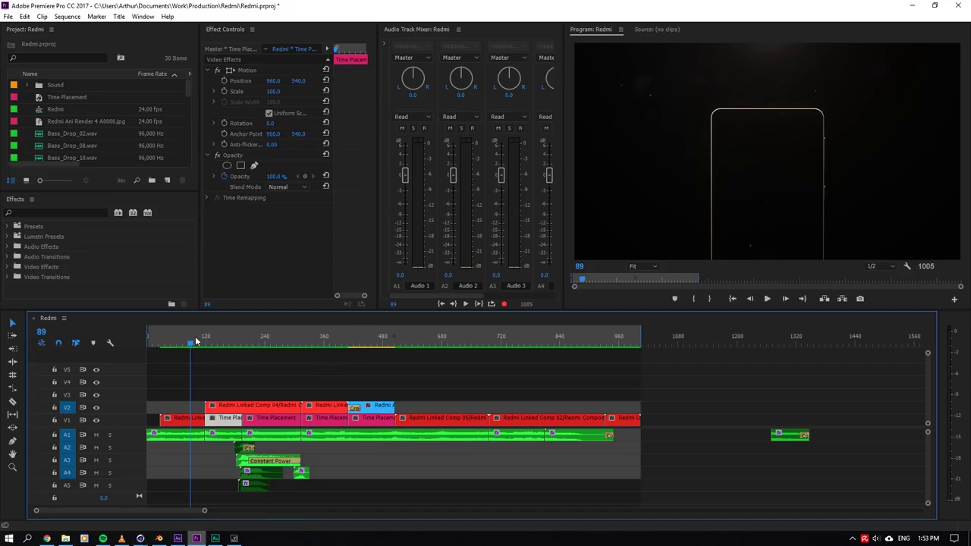
left_click_drag(202, 342, 216, 342)
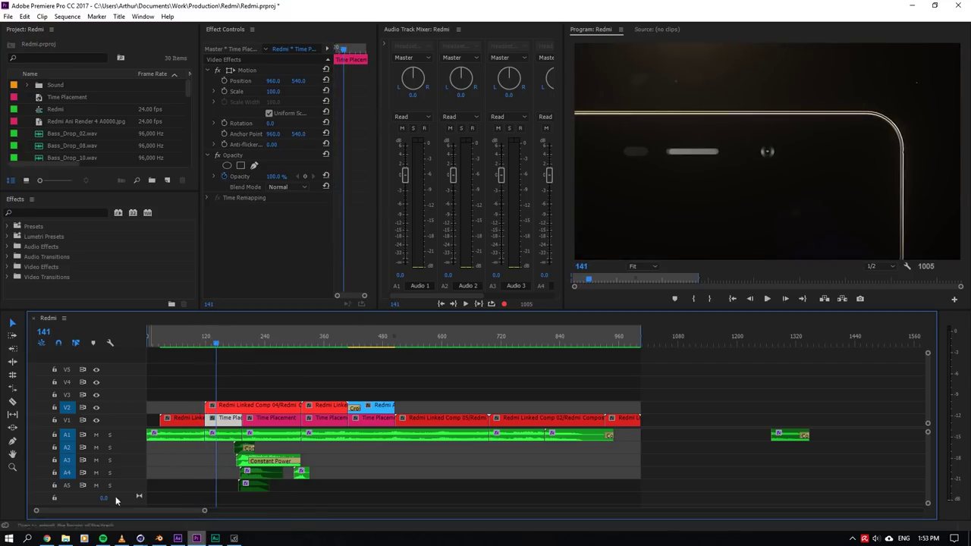
left_click(65, 539)
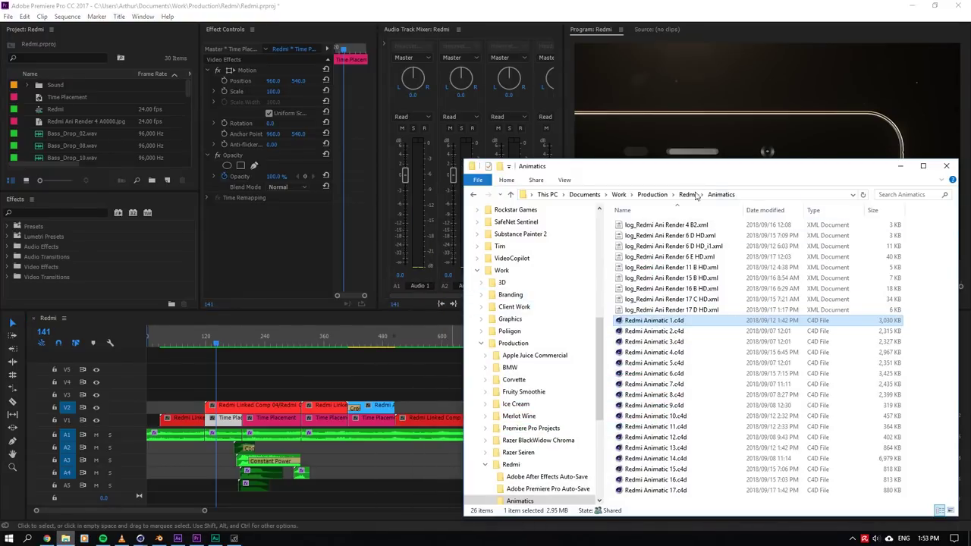
left_click(688, 194)
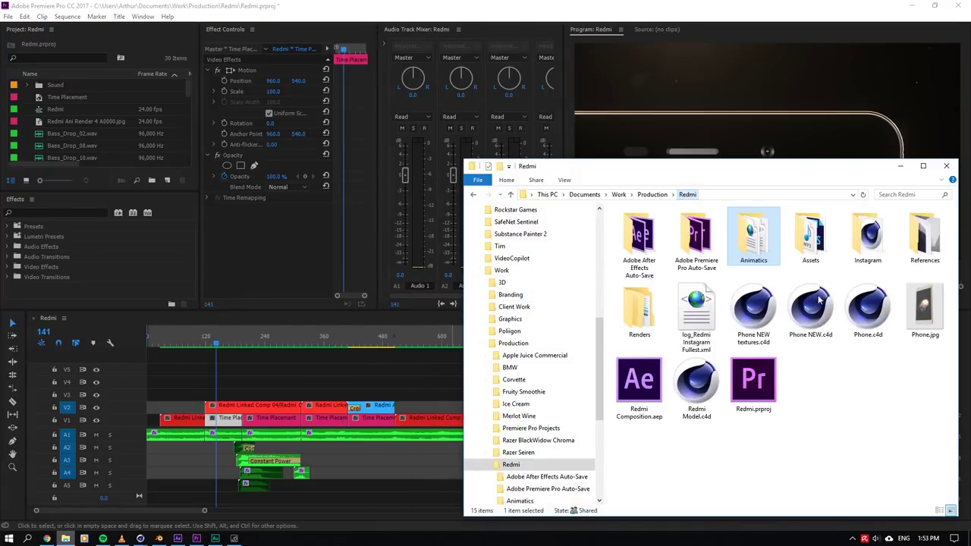
left_click(927, 313)
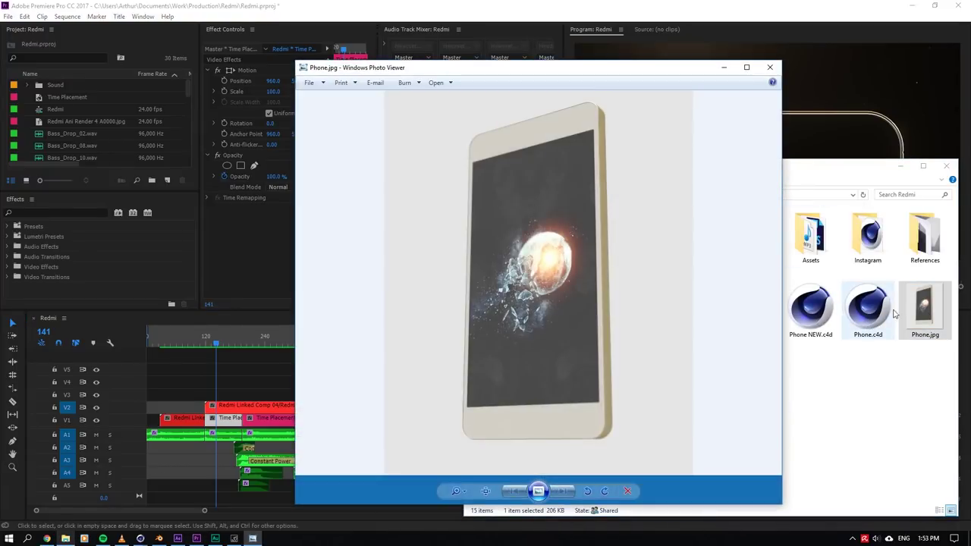
left_click(891, 397)
- Check the file properties of Phone.jpg, and view the early phone render before closing it
right_click(924, 311)
left_click(850, 522)
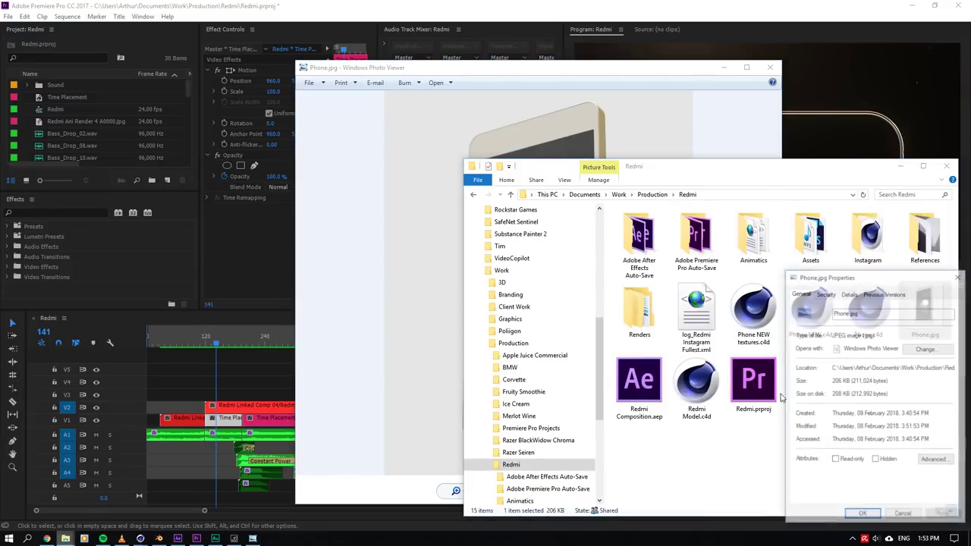
left_click(903, 515)
left_click(591, 70)
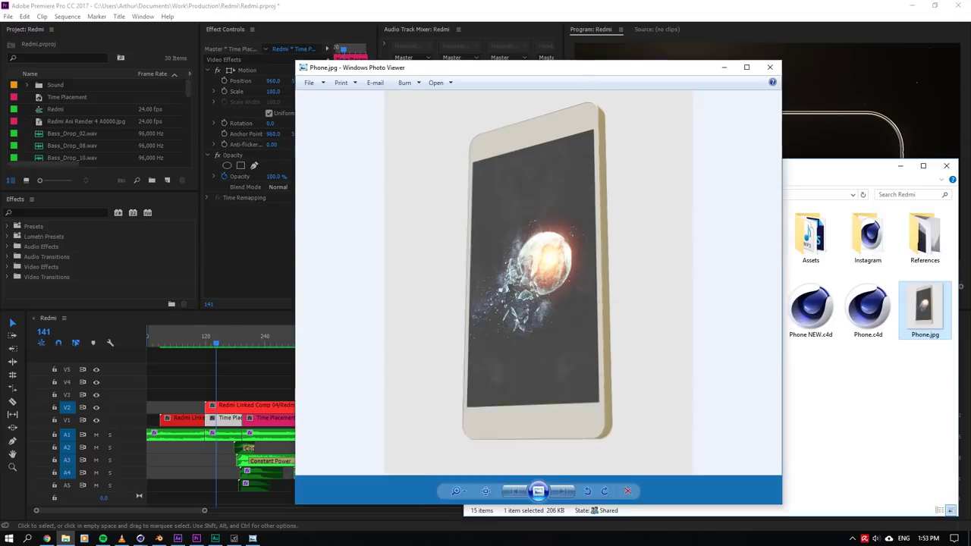
left_click_drag(591, 70, 348, 40)
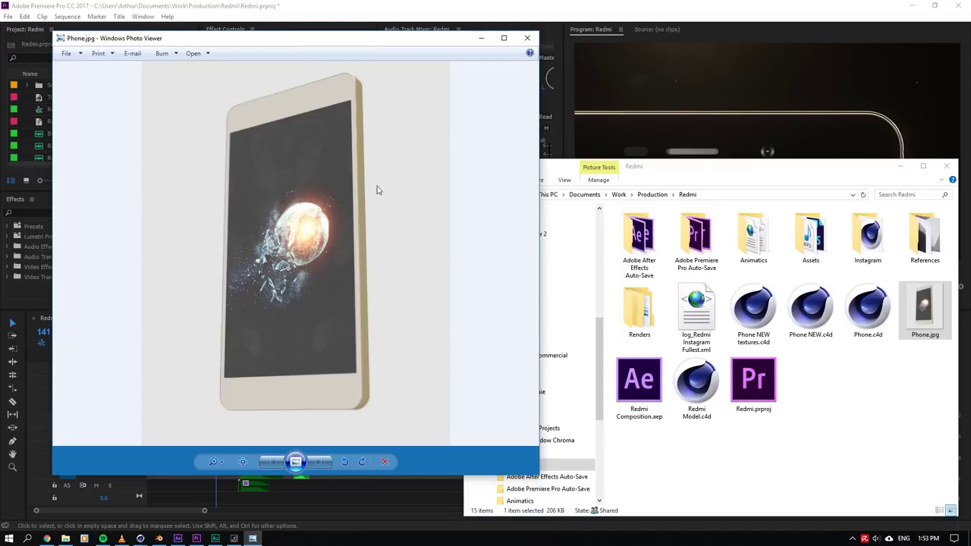
left_click(527, 38)
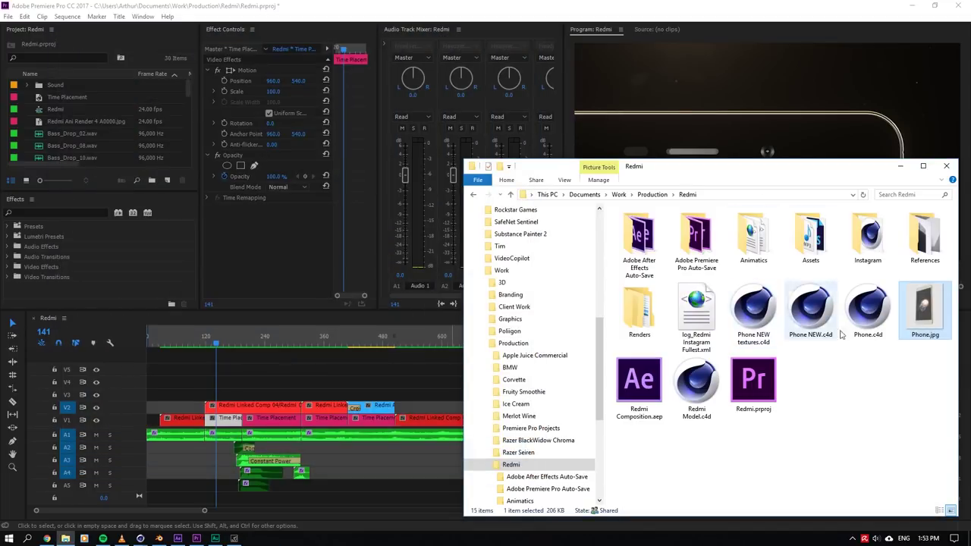
- Open Phone.c4d from the Redmi project folder in Cinema 4D and minimize the Render Queue
left_click(872, 308)
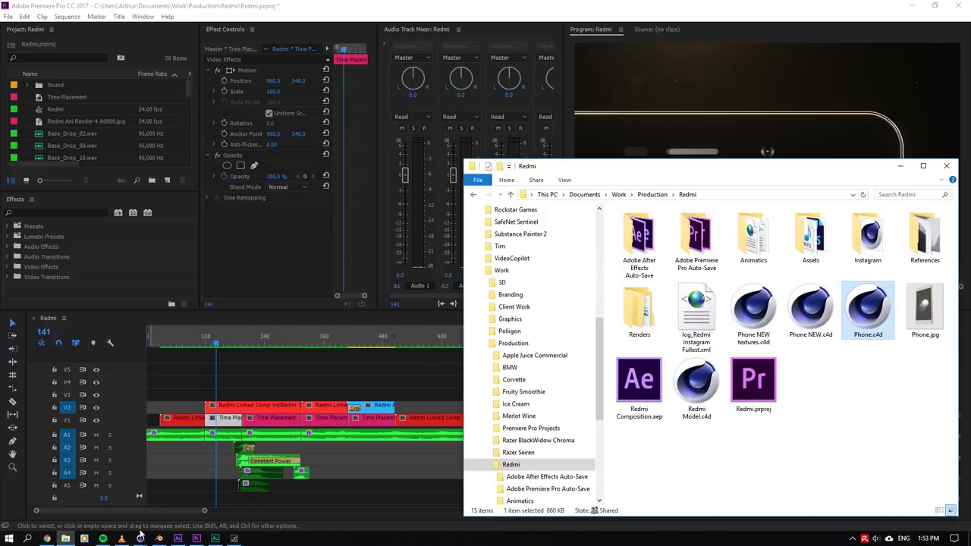
left_click(106, 498)
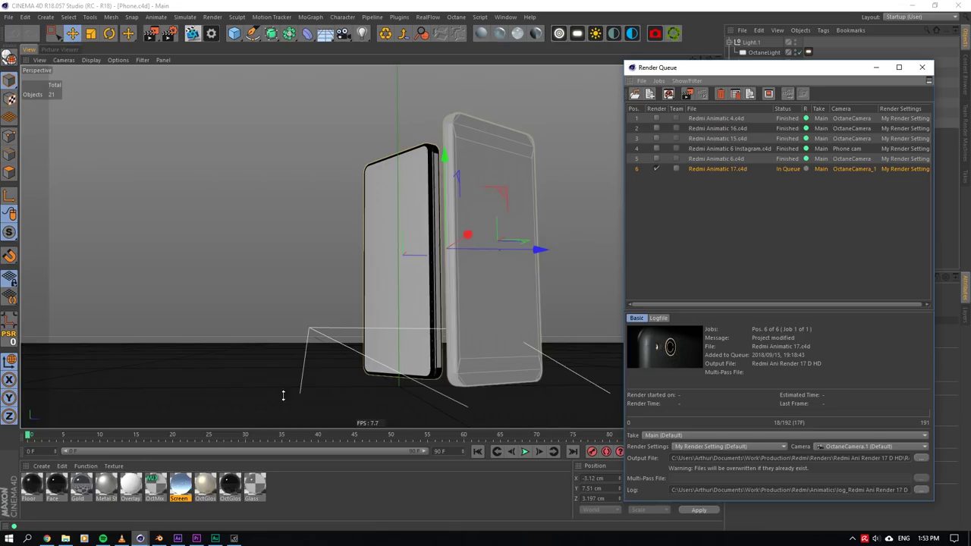
left_click(876, 67)
- Leave the Octane camera view to examine the two phone models up close, and select the Null object
left_click(801, 94)
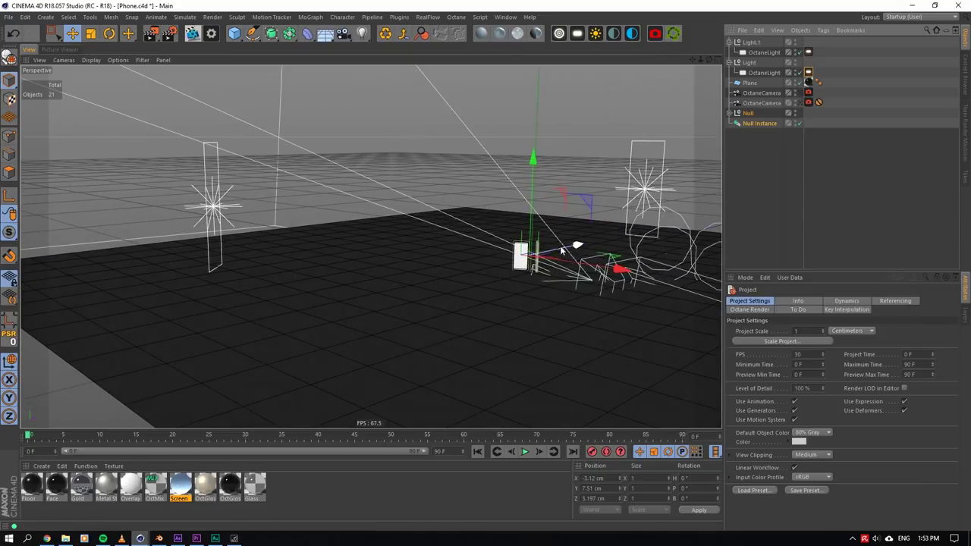
scroll(560, 249, "up", 3)
scroll(554, 248, "down", 1)
scroll(544, 251, "up", 8)
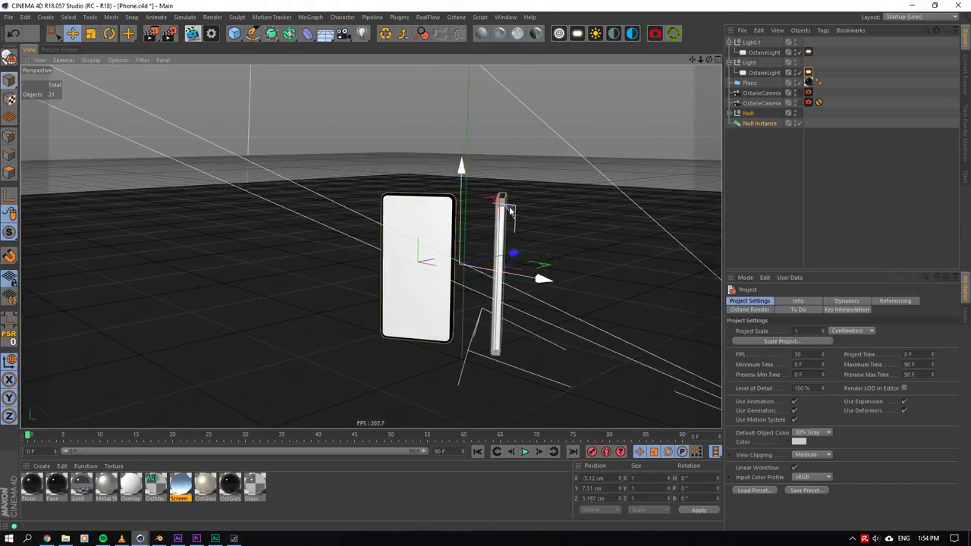
scroll(474, 209, "down", 3)
left_click(748, 113)
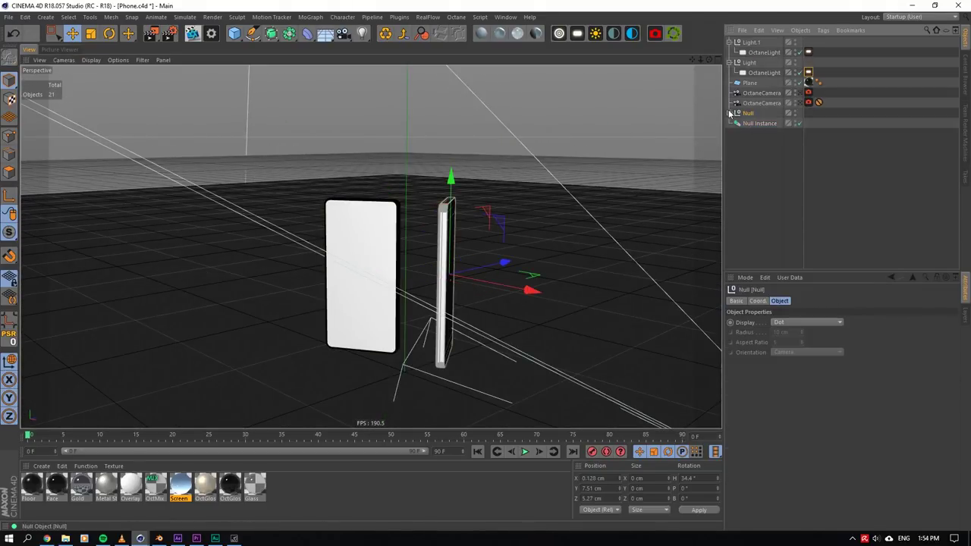
- Expand the Null object's hierarchy and examine the upper edges and rounded corners of the two early phone bodies
left_click(729, 113)
left_click_drag(708, 60, 577, 153)
scroll(403, 266, "up", 5)
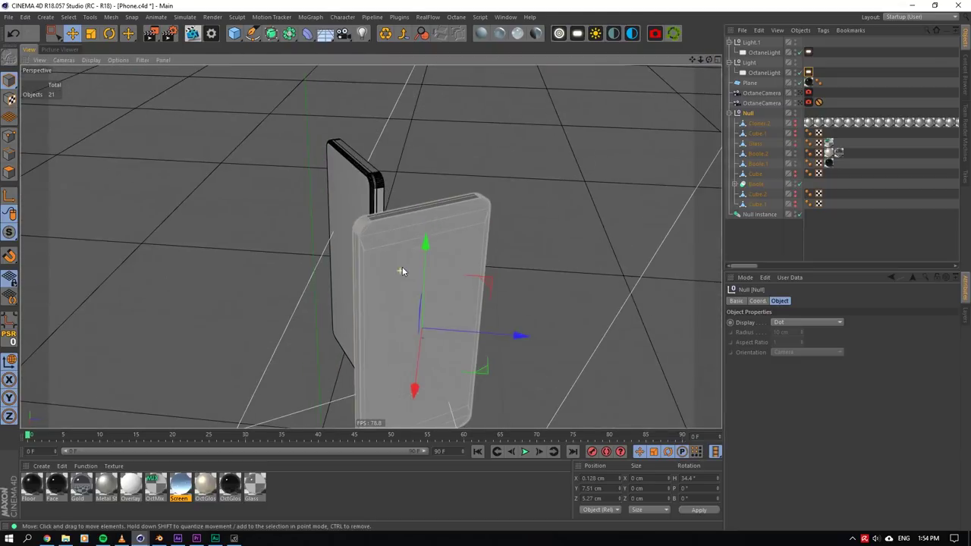
scroll(372, 247, "up", 2)
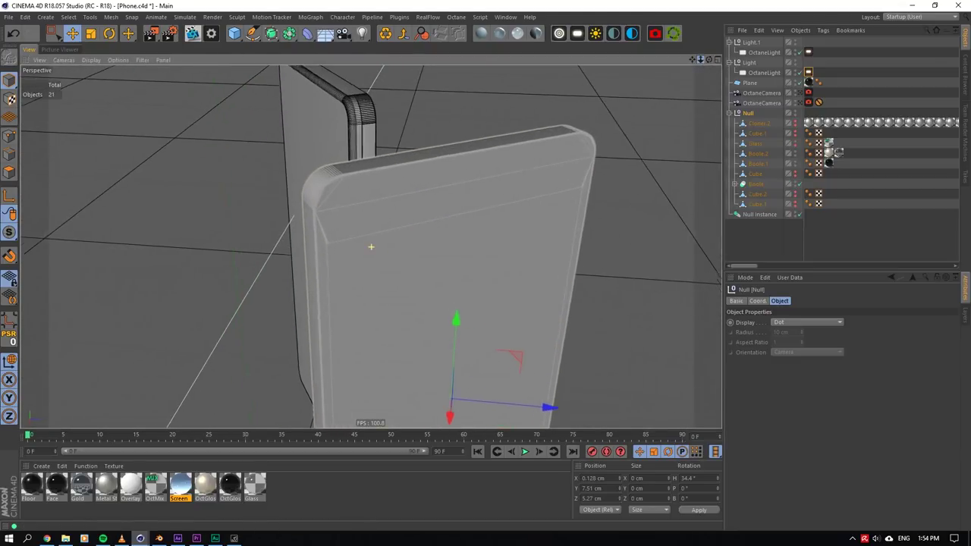
scroll(372, 247, "up", 2)
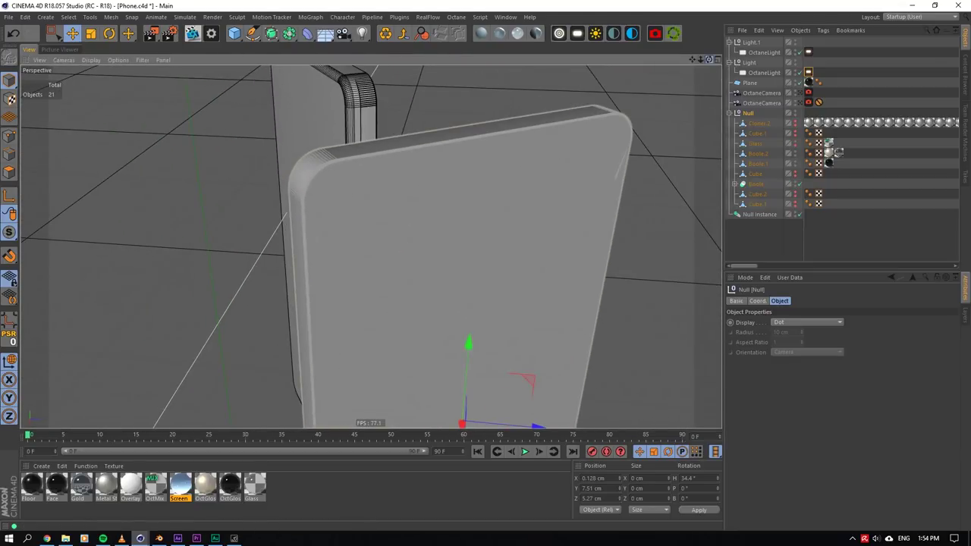
left_click_drag(708, 58, 642, 62)
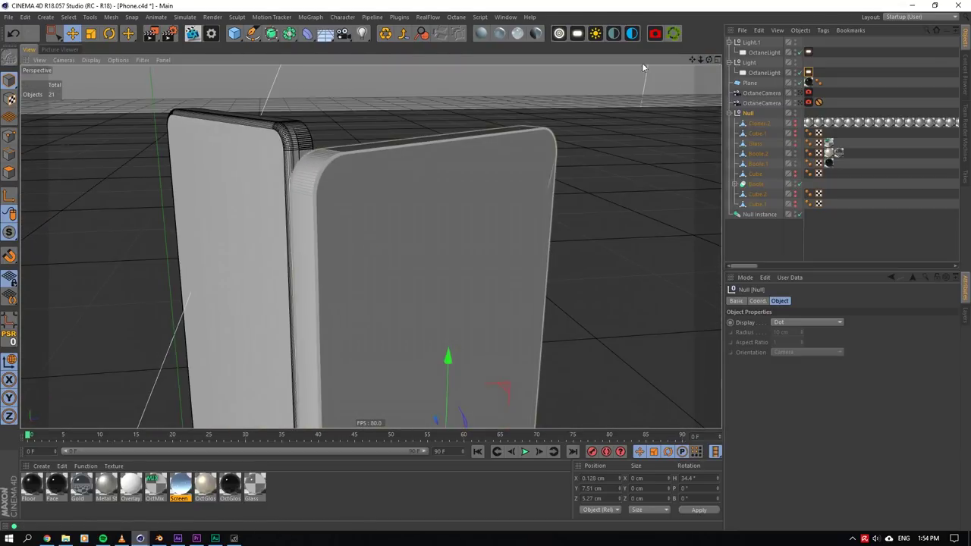
- Change the viewport shading mode and inspect the early phone from its front side, selecting its Glass object
left_click(91, 60)
left_click(101, 85)
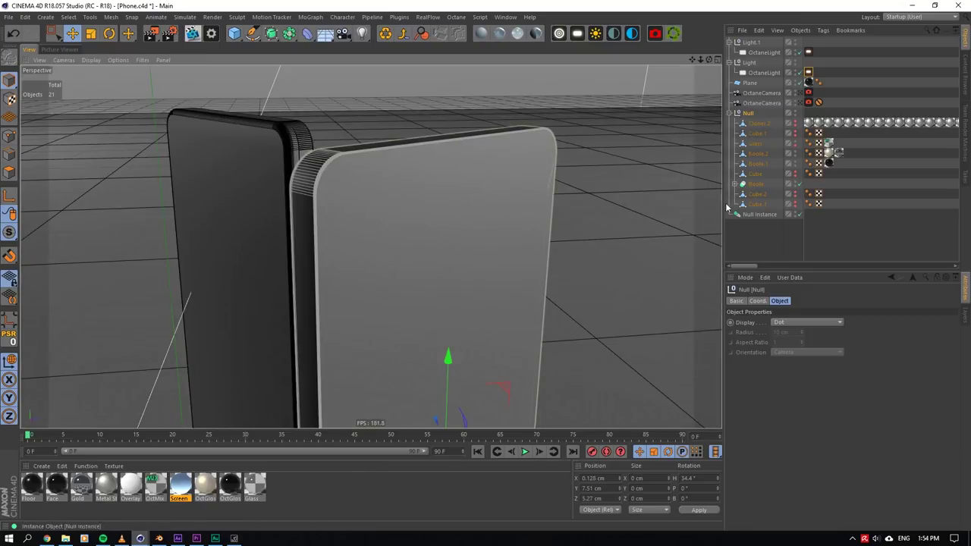
left_click(764, 220)
left_click_drag(709, 59, 872, 95)
left_click(384, 217)
- Close the Phone.c4d project and open Redmi Model.c4d from the Redmi project folder
left_click(9, 16)
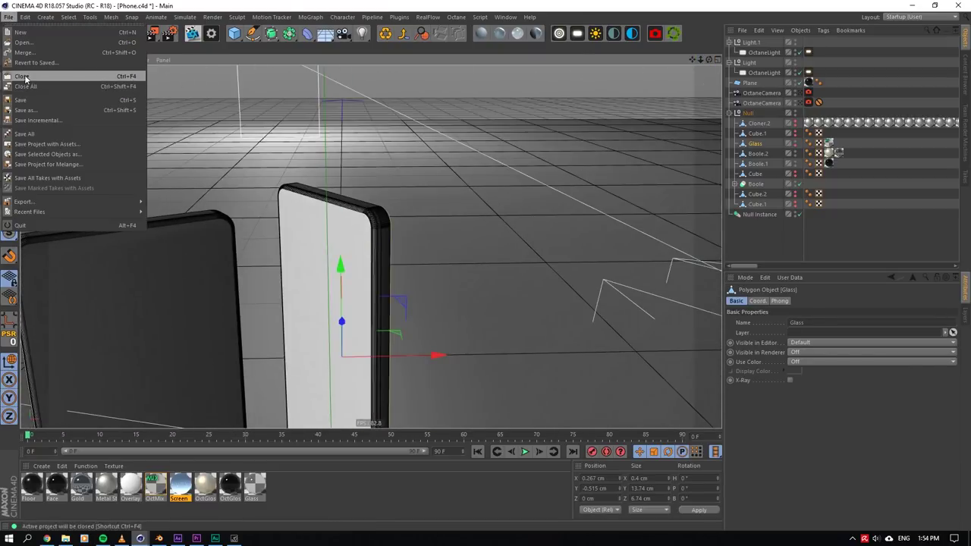
left_click(30, 76)
left_click(504, 310)
key("alt+Tab")
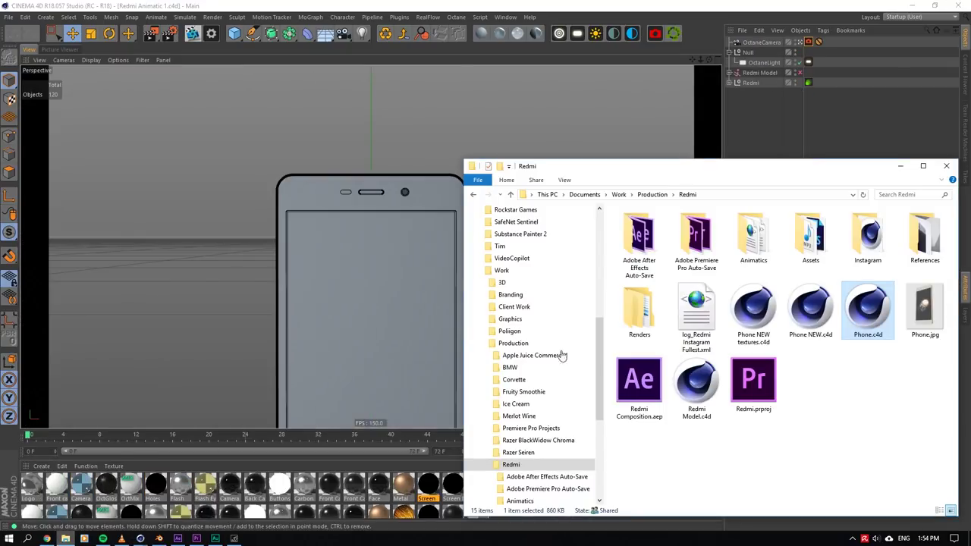
left_click(701, 392)
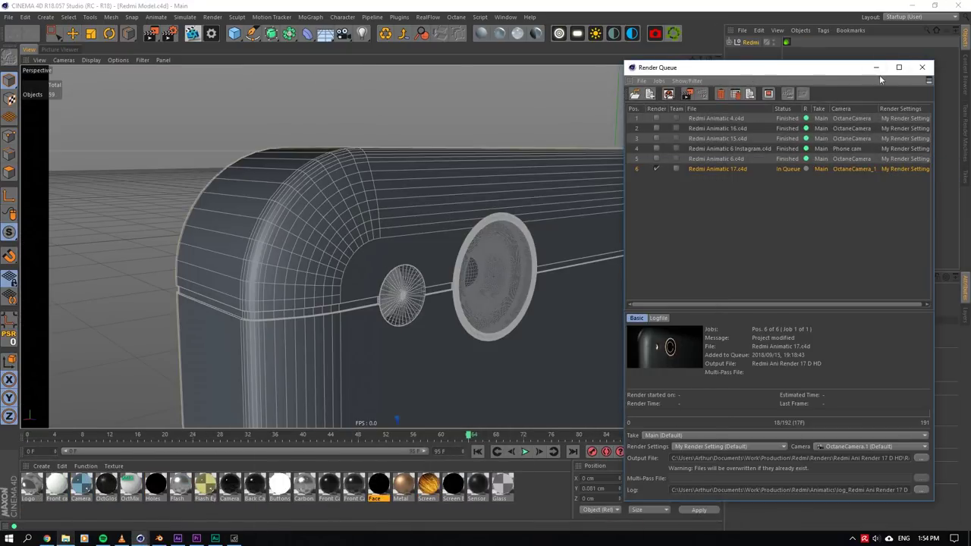
- Restore the enlarged Render Queue window and minimize it to uncover the Redmi model
left_click(898, 68)
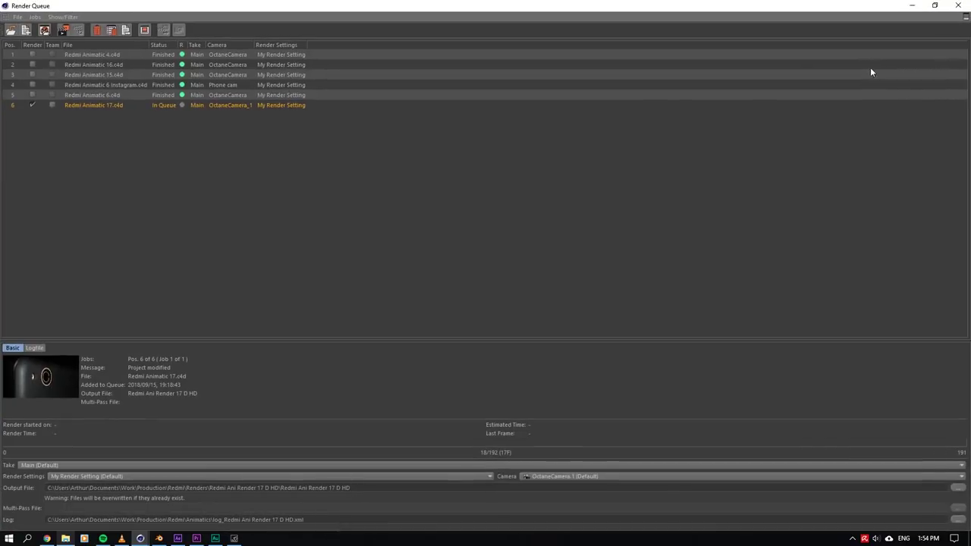
left_click_drag(796, 5, 783, 98)
left_click(871, 98)
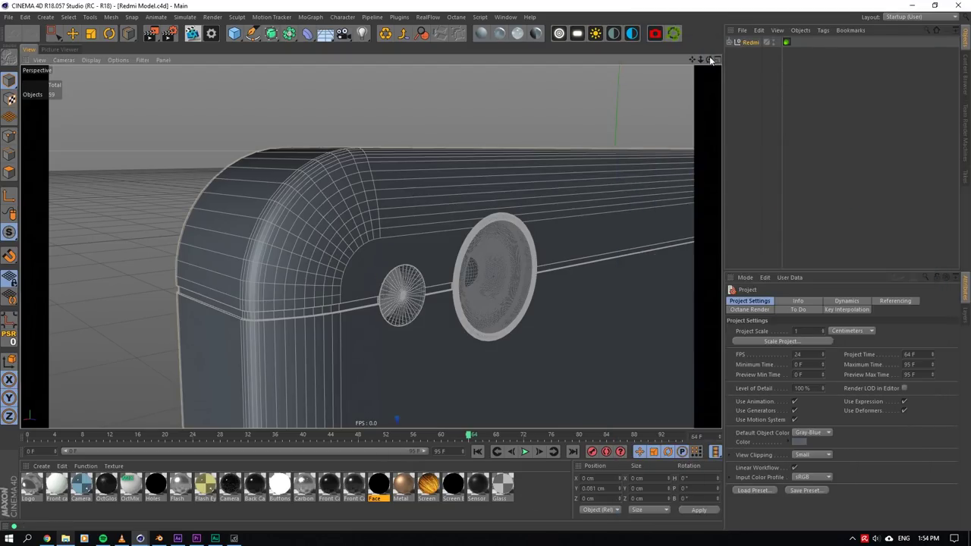
left_click_drag(169, 33, 217, 245)
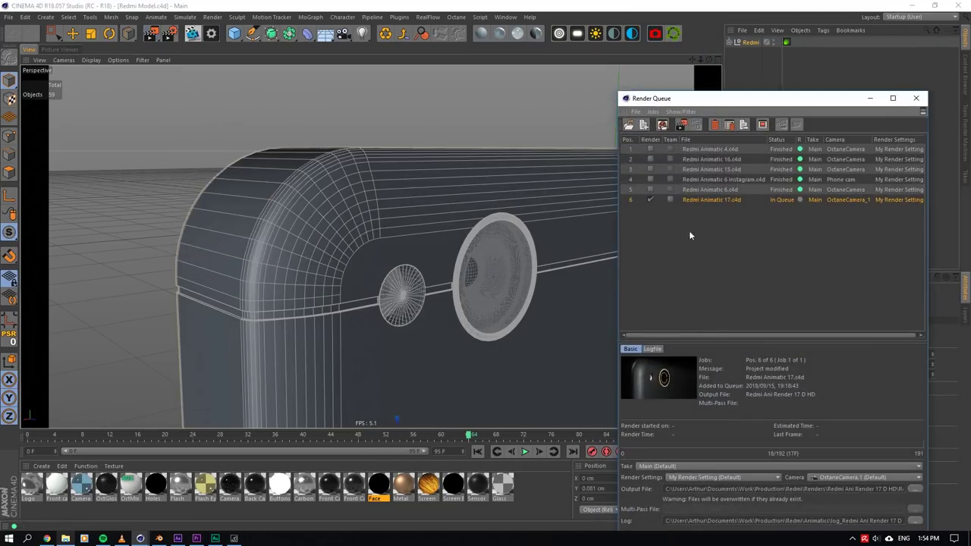
left_click(869, 98)
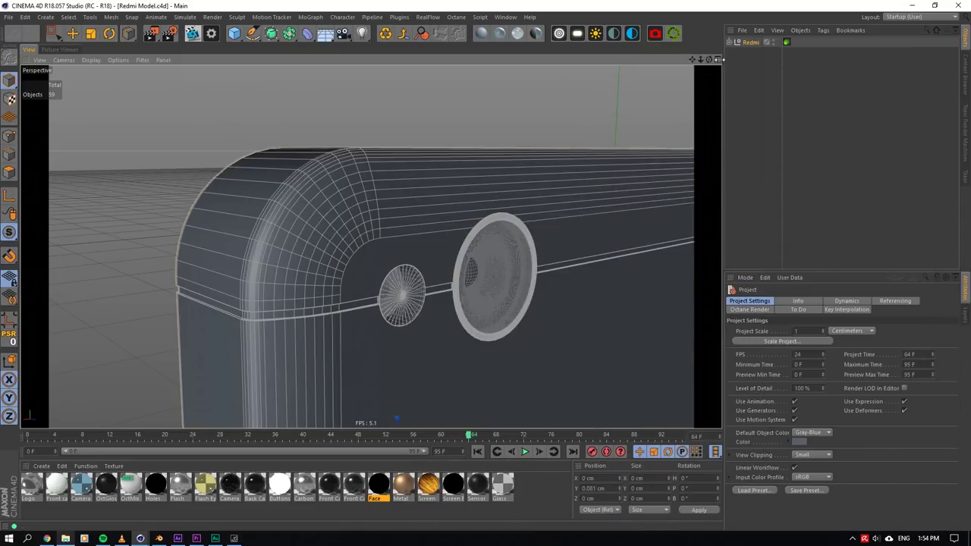
- Expand the Redmi group in the object hierarchy, and select and expand the Boole object near its end
left_click_drag(708, 60, 808, 4)
left_click(14, 80)
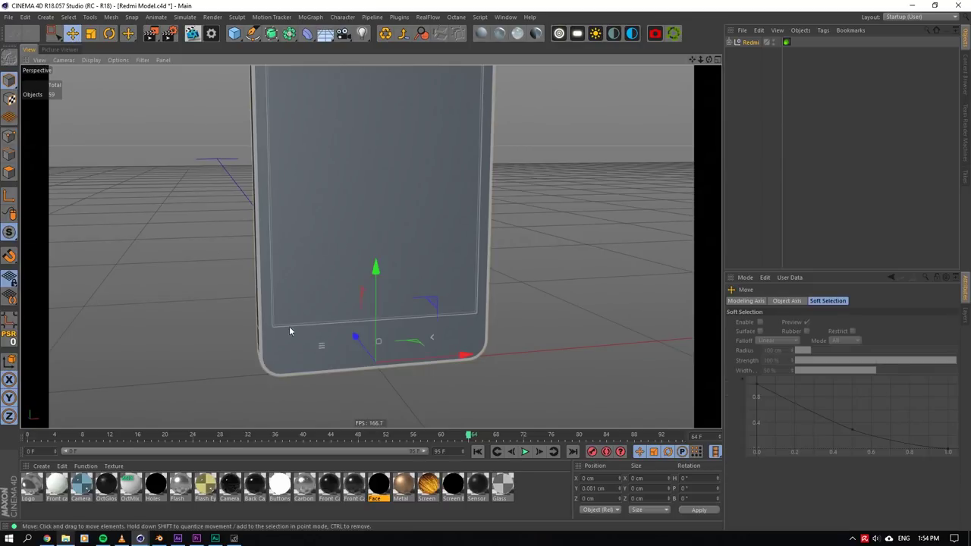
right_click_drag(277, 348, 357, 349, "alt")
left_click(730, 42)
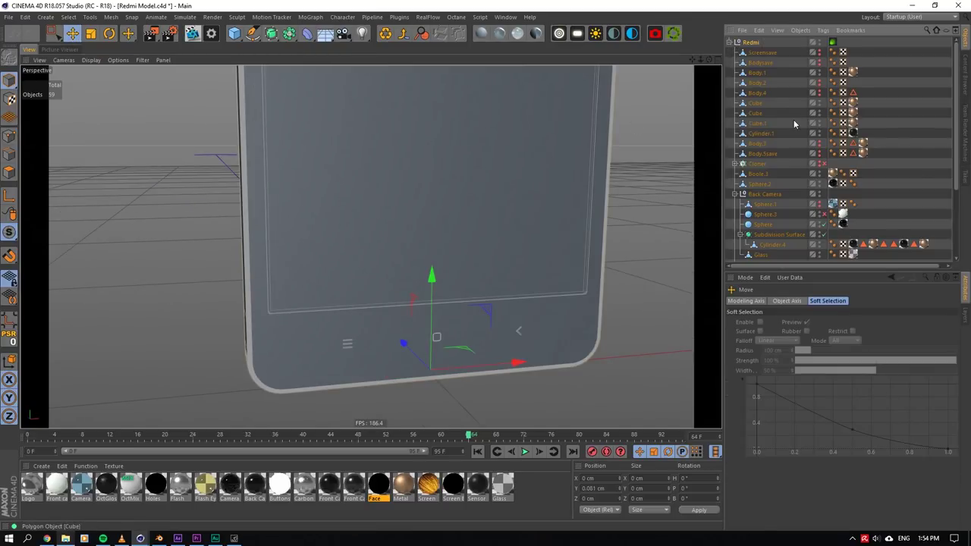
scroll(793, 124, "down", 3)
left_click(756, 258)
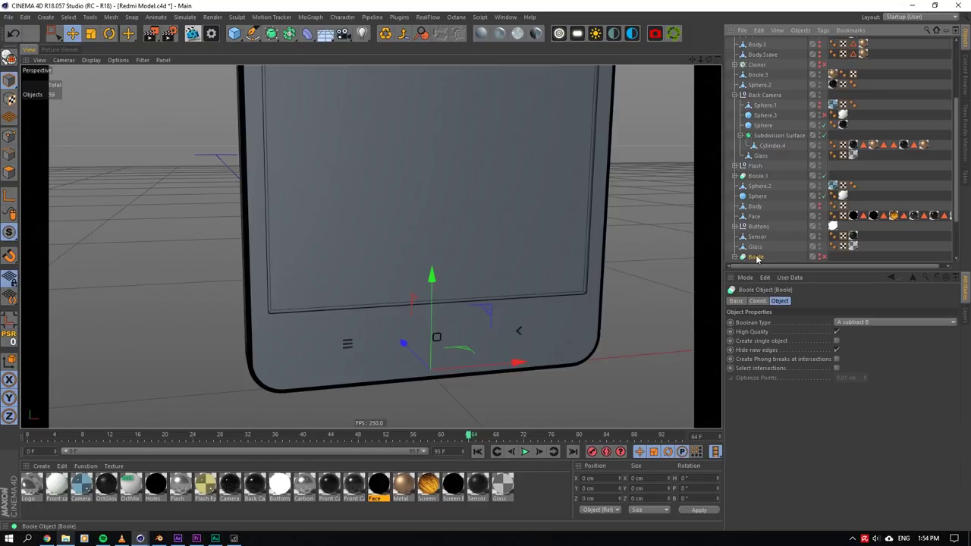
left_click(734, 257)
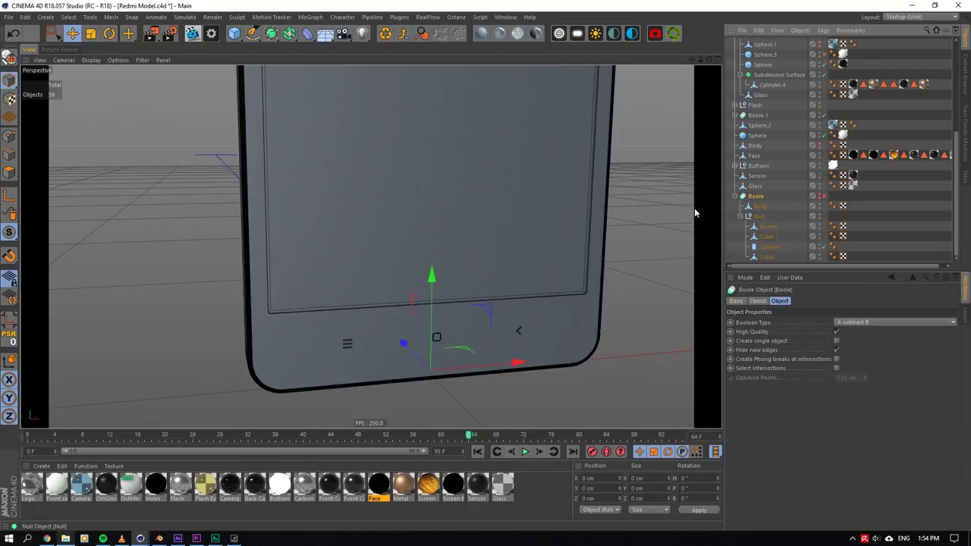
- Isolate the Boole hierarchy in the viewport, make it visible and inspect the phone body's lower front
left_click_drag(9, 232, 34, 285)
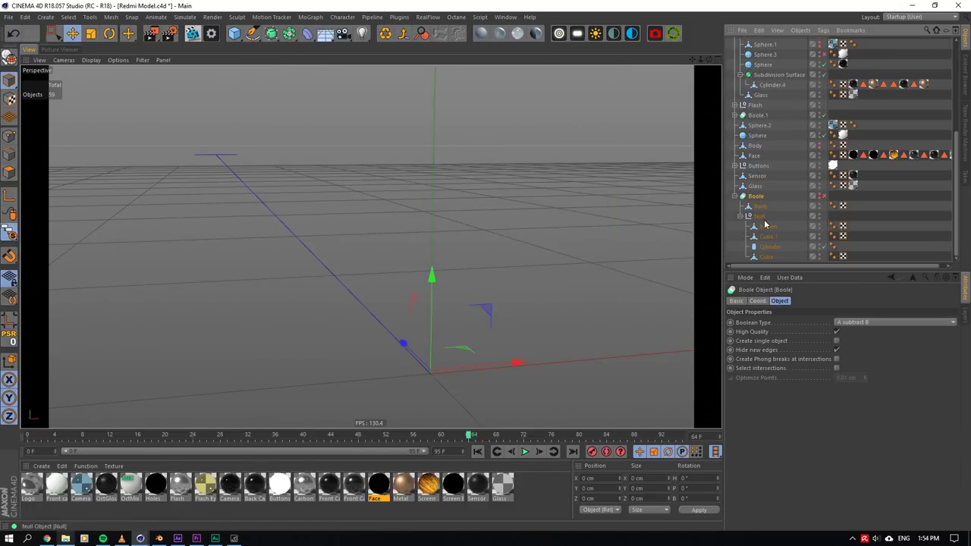
left_click(819, 194)
scroll(554, 195, "down", 5)
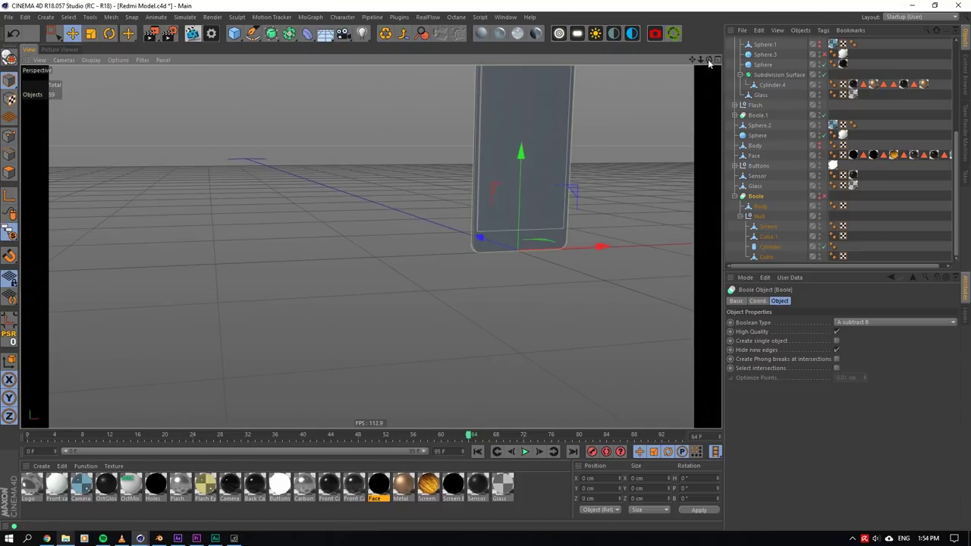
left_click_drag(708, 60, 652, 88)
scroll(554, 133, "up", 4)
right_click_drag(491, 240, 447, 237, "alt")
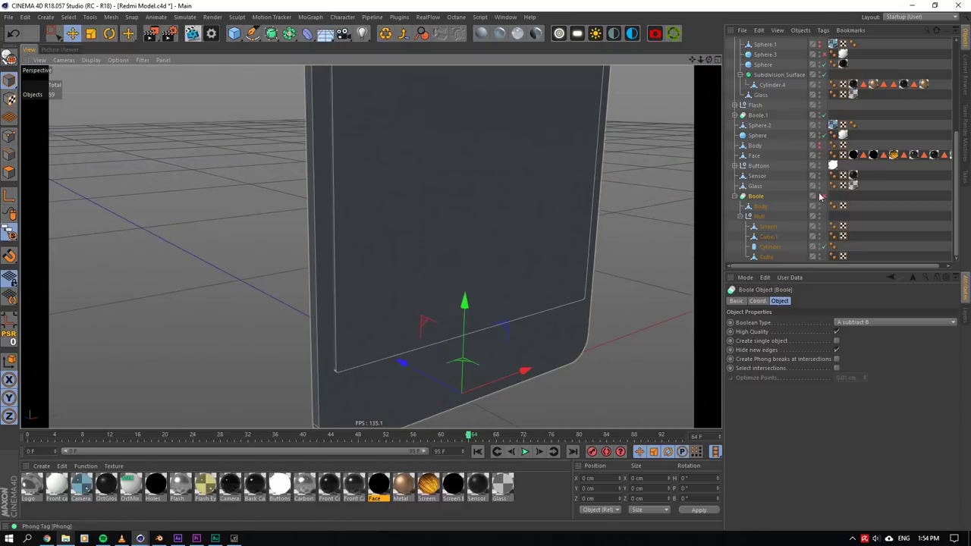
- Hide the Screen object inside the Boole and examine the plain phone body with its upper cutout shapes
left_click(767, 237)
right_click_drag(569, 237, 468, 195, "alt")
left_click(468, 195)
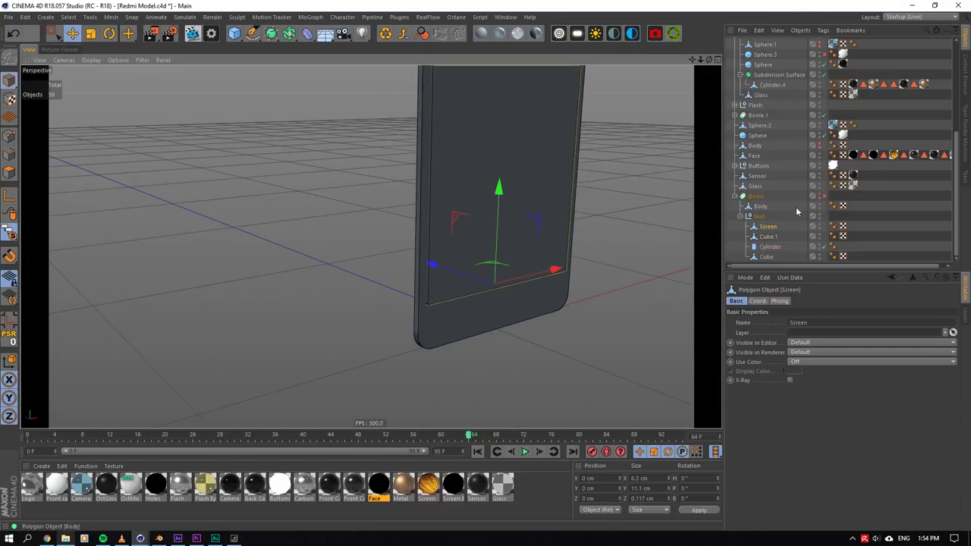
left_click(822, 228)
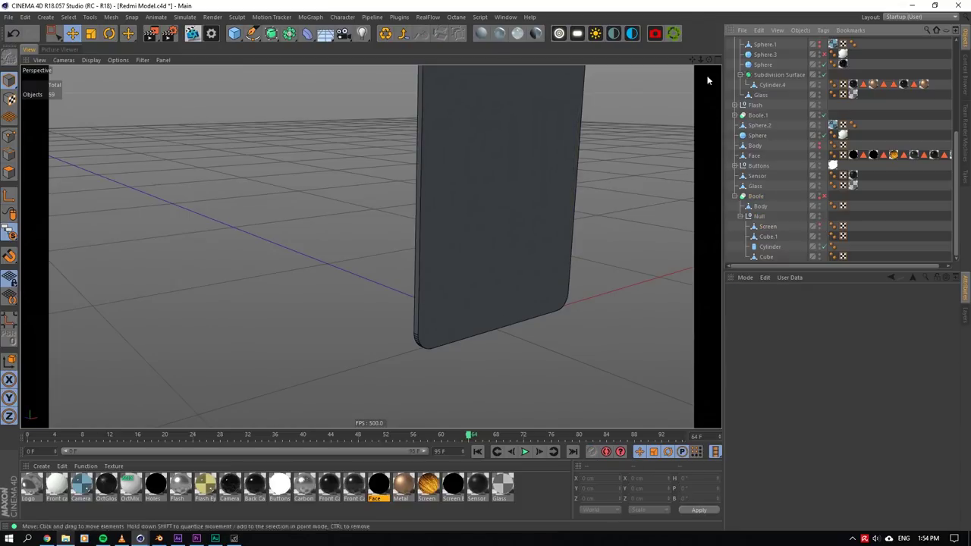
left_click_drag(692, 59, 595, 258)
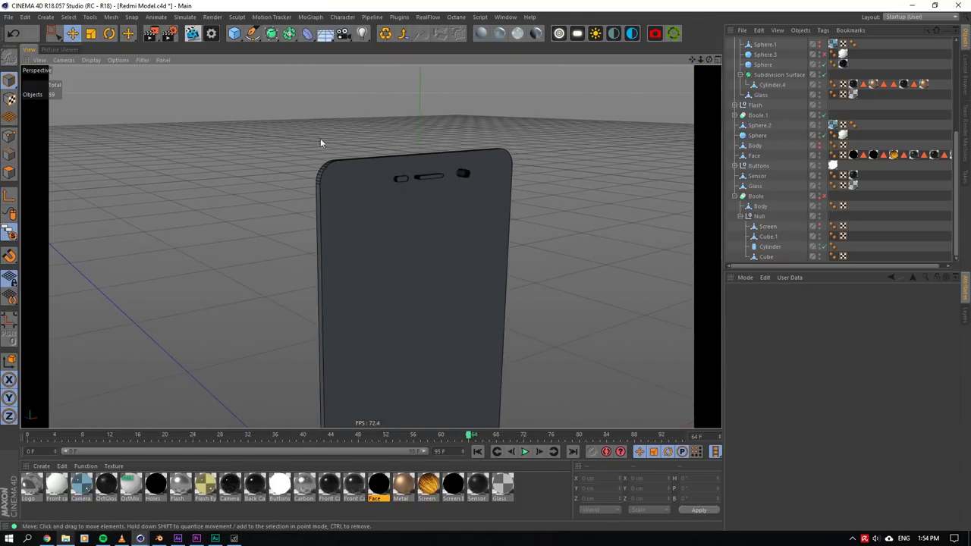
scroll(323, 148, "up", 3)
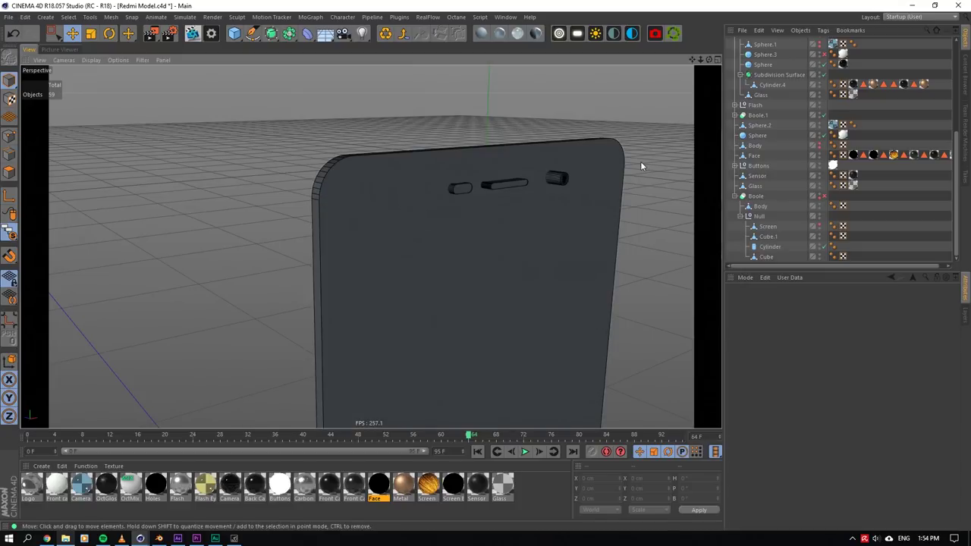
- Show the Screen object again and toggle the Boole on and off to compare the body's openings
left_click(833, 228)
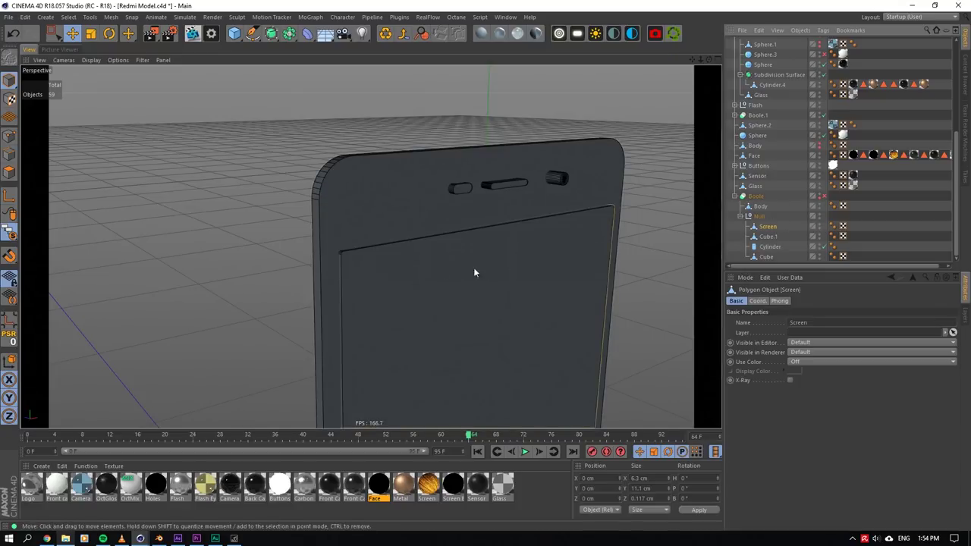
left_click(824, 196)
left_click(824, 196)
scroll(581, 199, "up", 3)
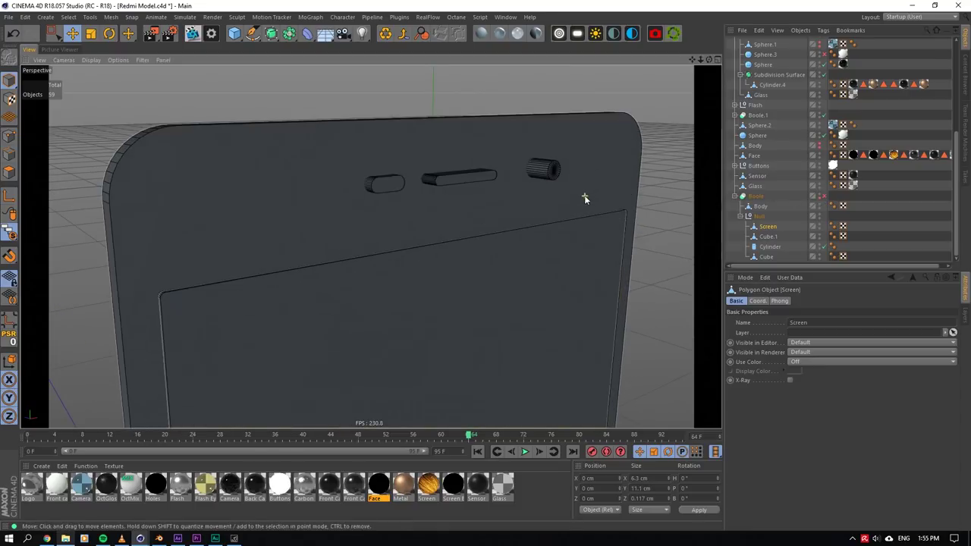
- Select the small sensor Cube, the camera Cylinder and the Body in turn to inspect the Boole's parts
left_click(381, 178)
scroll(386, 184, "up", 5)
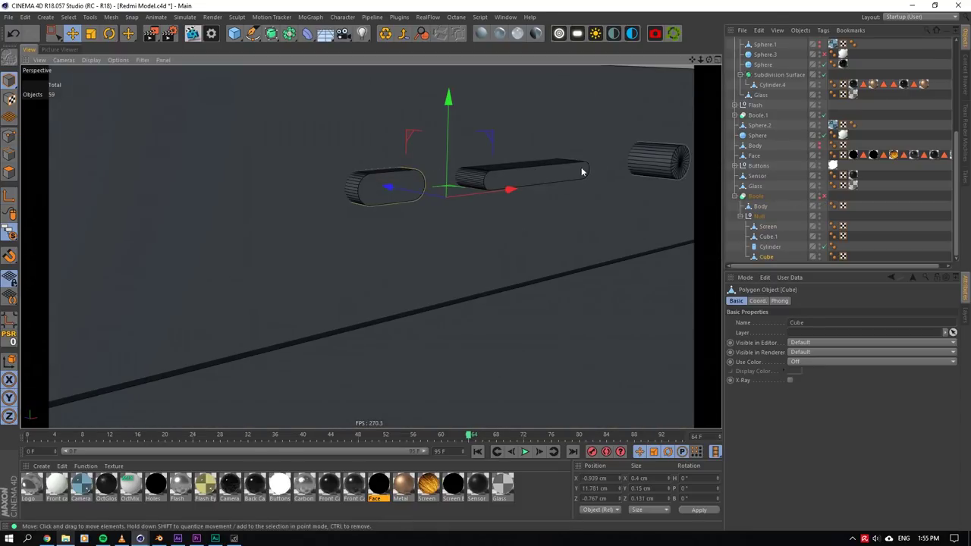
left_click(673, 159)
scroll(542, 193, "down", 8)
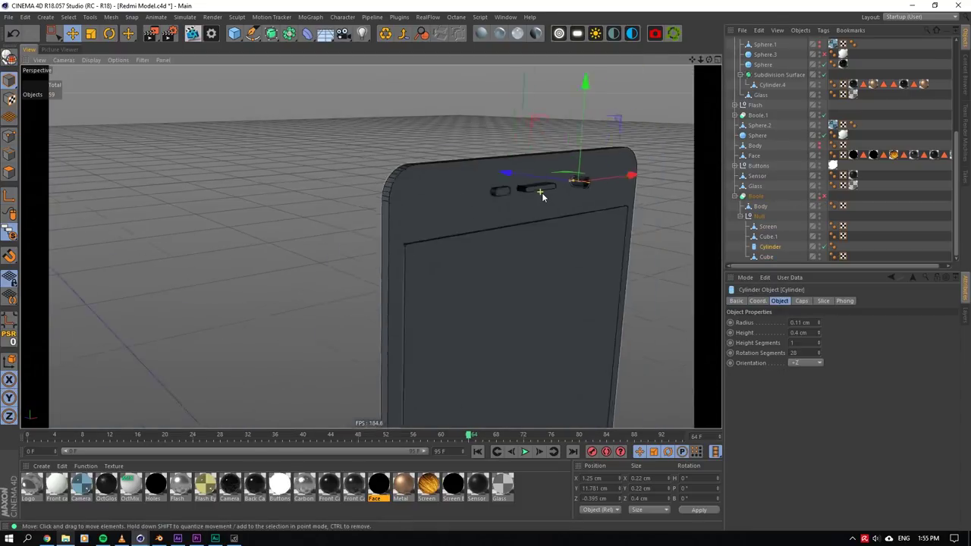
scroll(542, 192, "up", 6)
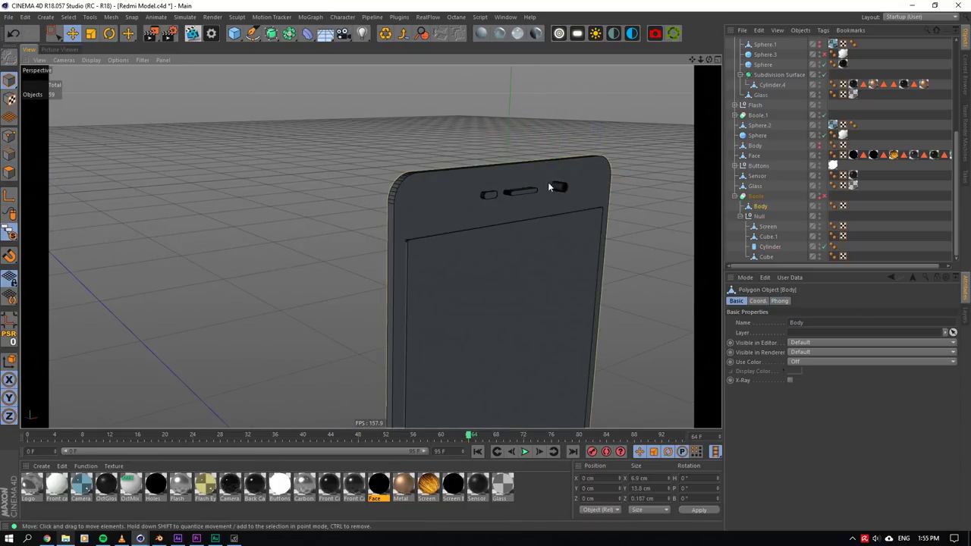
- Enable the Boole to cut the openings into the body, and select the Glass object and the Buttons group
left_click(824, 197)
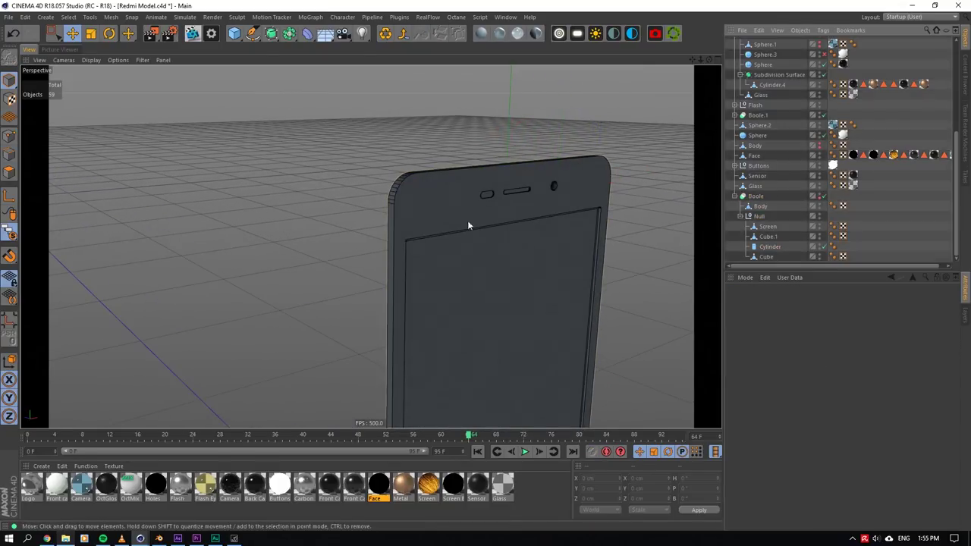
left_click(773, 186)
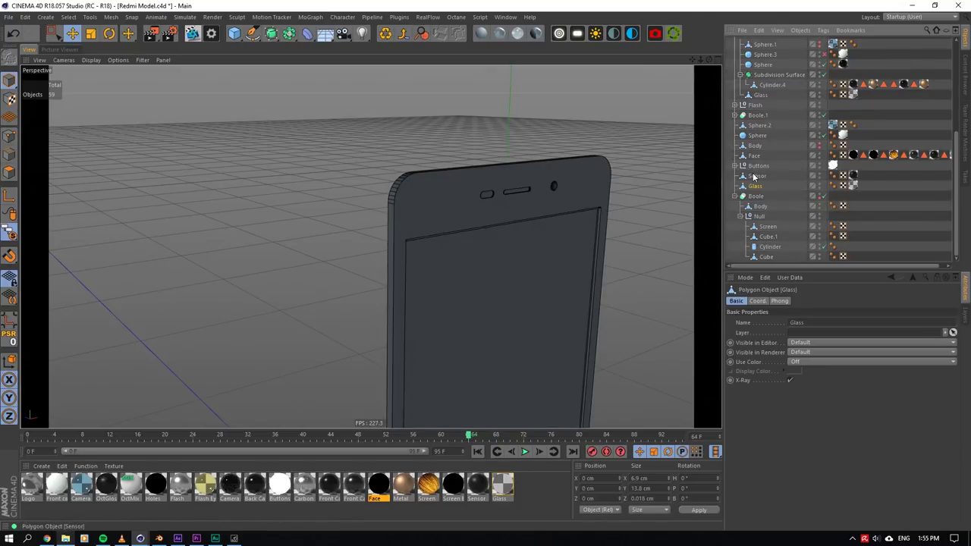
left_click_drag(692, 60, 668, 84)
left_click(756, 165)
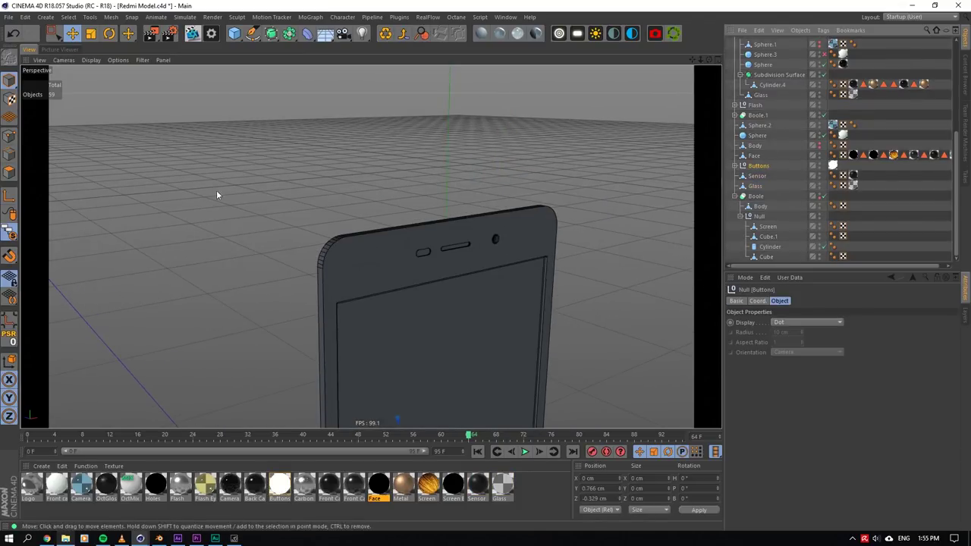
- Isolate the Body.1 frame in the viewport and examine its thin rim and rounded corner up close
left_click_drag(11, 237, 47, 282)
left_click(323, 251)
scroll(328, 254, "up", 3)
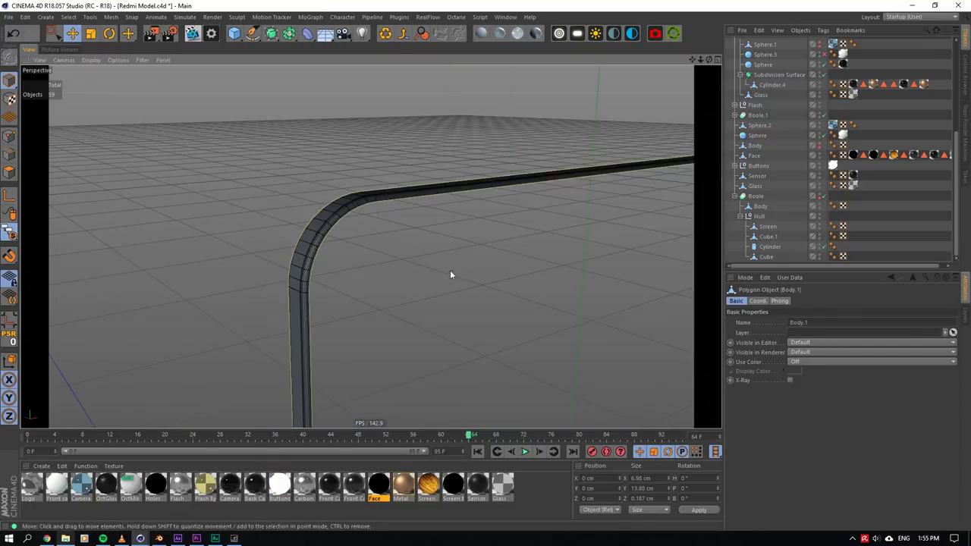
scroll(450, 276, "down", 4)
scroll(432, 272, "up", 1)
scroll(433, 270, "up", 3)
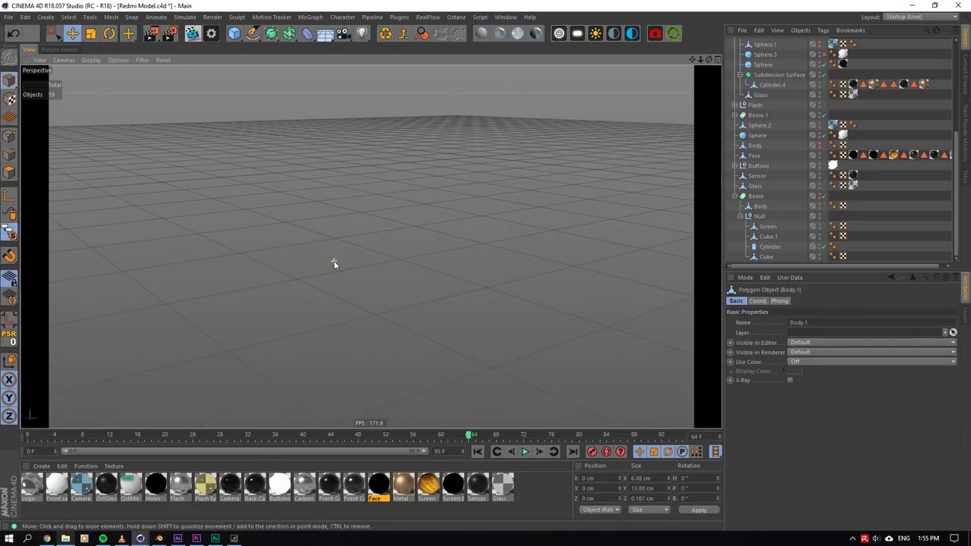
scroll(371, 245, "up", 5)
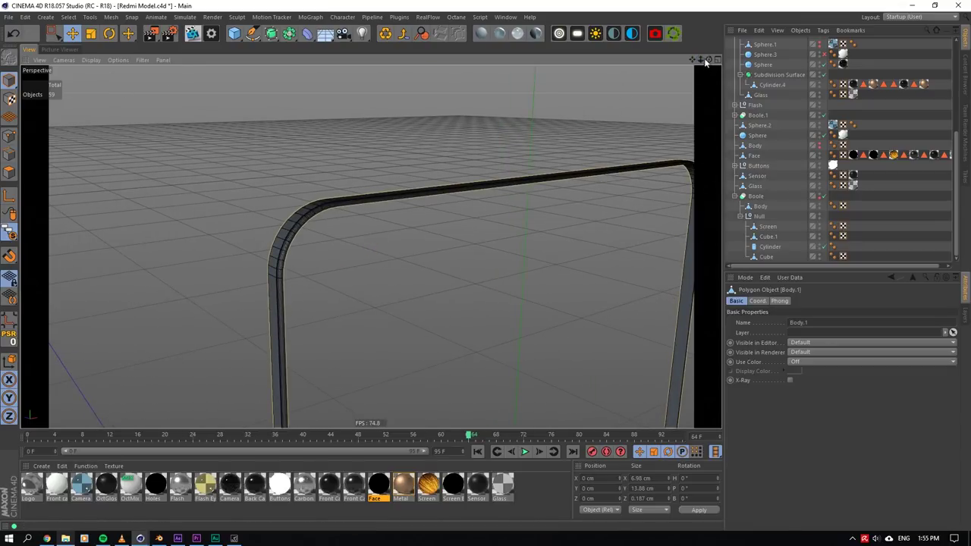
left_click_drag(371, 246, 454, 178, "alt")
scroll(358, 249, "up", 2)
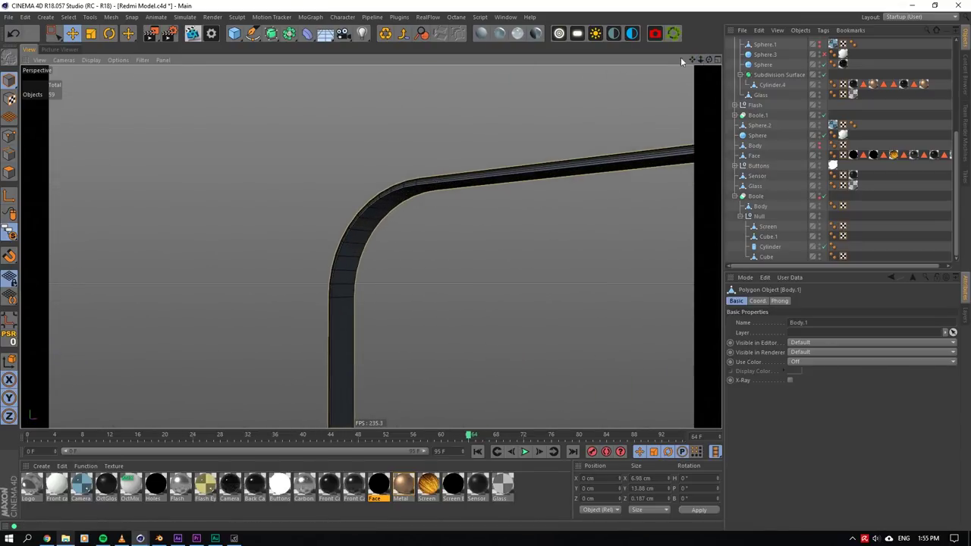
- Finish viewing the Body.1 rim, then isolate the Boole.1 body and examine its rounded corners and back edges
left_click_drag(335, 243, 391, 242, "alt")
scroll(758, 203, "up", 5)
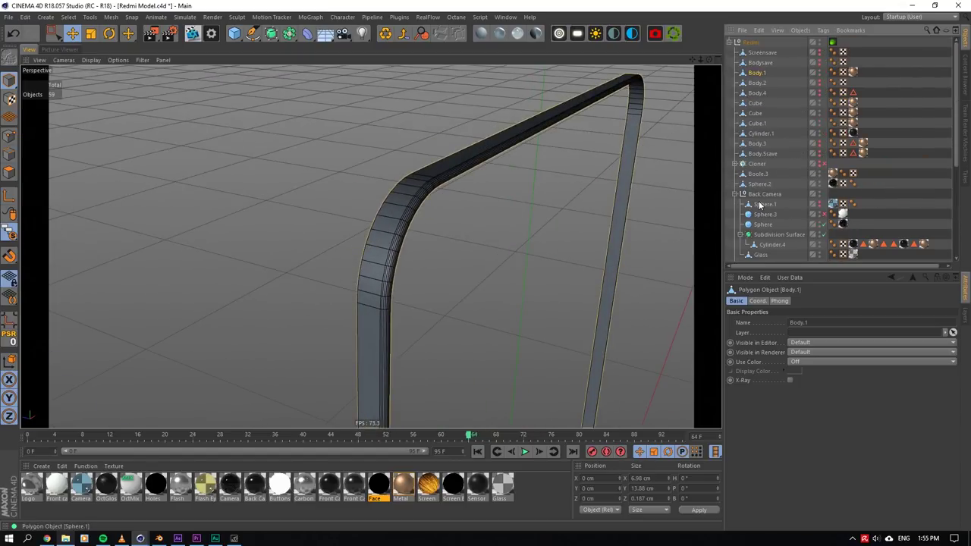
scroll(760, 204, "down", 5)
left_click_drag(11, 233, 40, 284)
left_click(397, 158)
left_click_drag(710, 60, 614, 24)
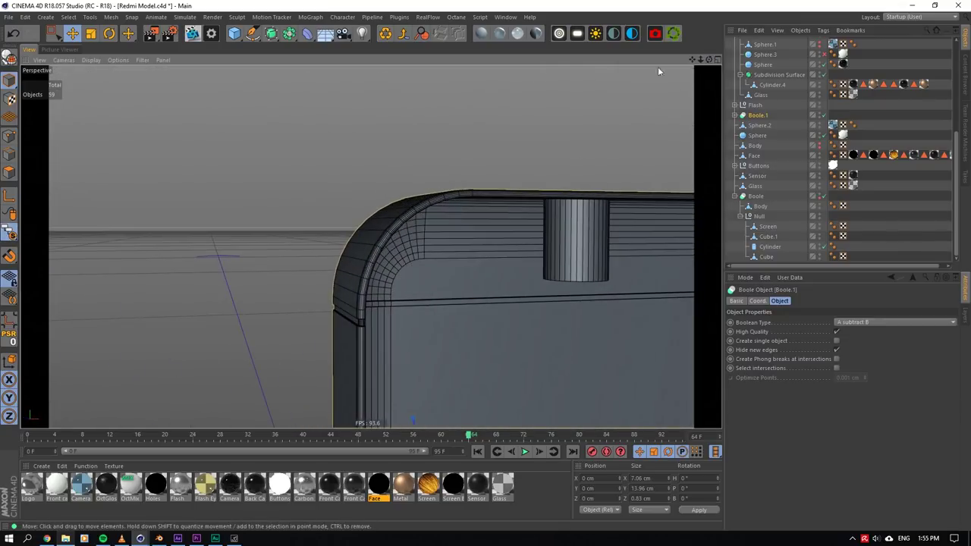
left_click_drag(709, 60, 726, 38)
left_click_drag(371, 247, 668, 72)
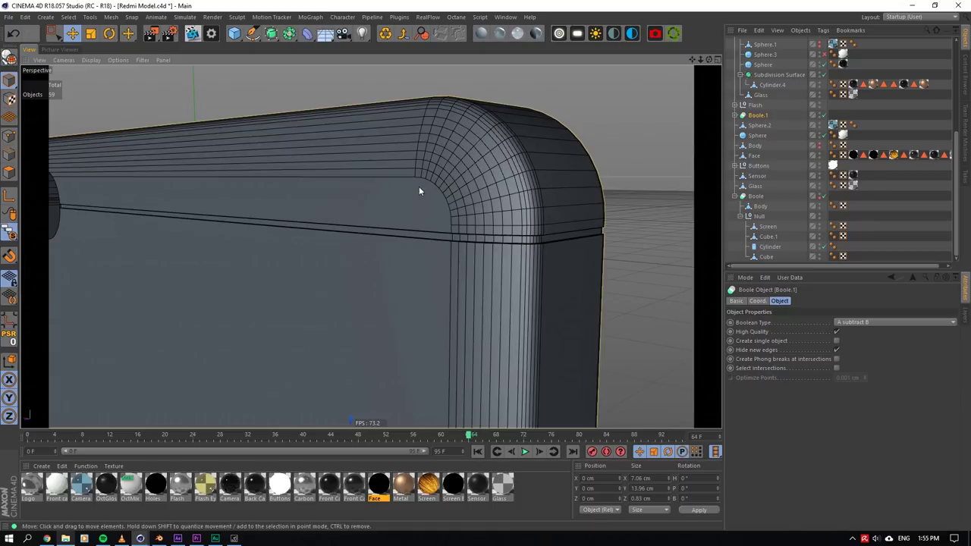
left_click_drag(711, 60, 371, 247)
- Examine the thin grooves around the body's side frame and their beveled edges up close
scroll(255, 210, "up", 5)
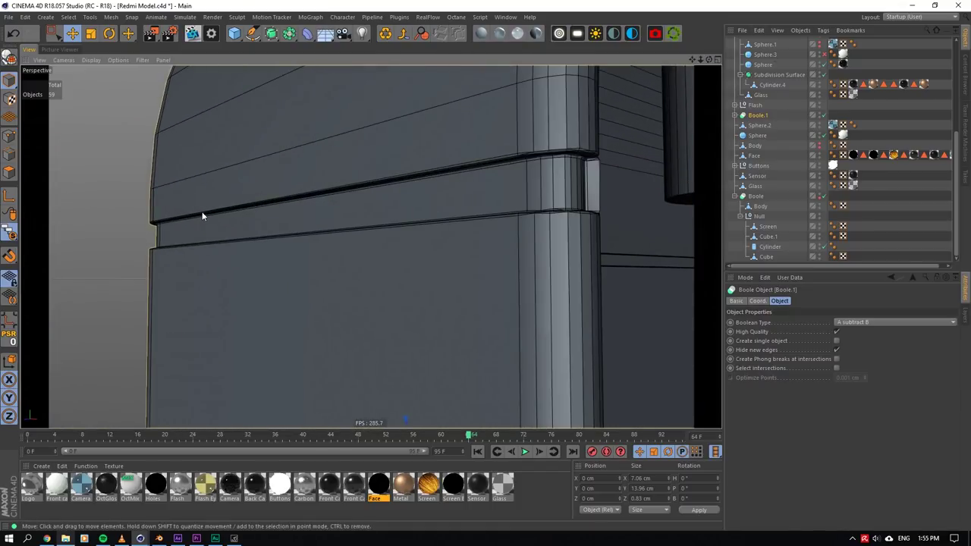
scroll(601, 162, "up", 4)
scroll(533, 195, "down", 7)
scroll(437, 210, "up", 5)
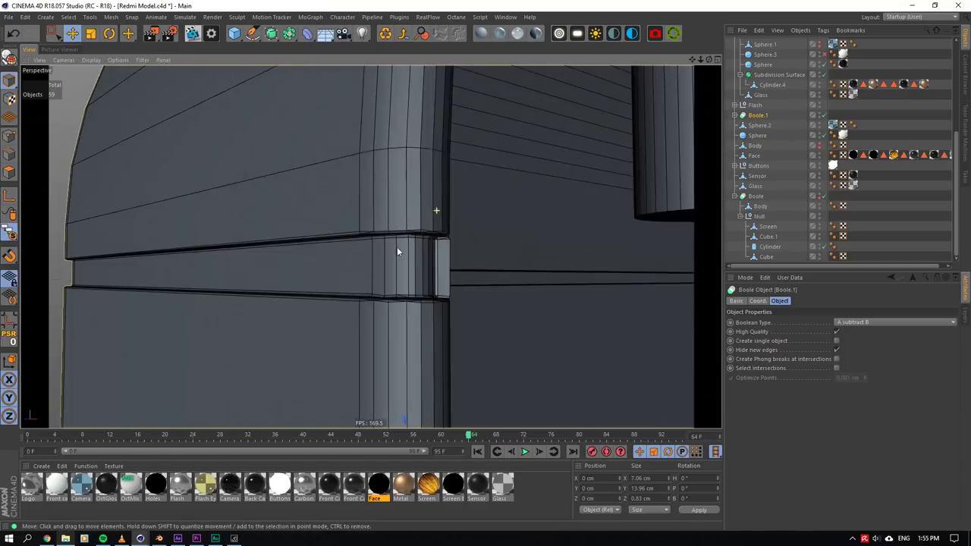
left_click_drag(397, 249, 457, 202)
left_click_drag(707, 59, 450, 183)
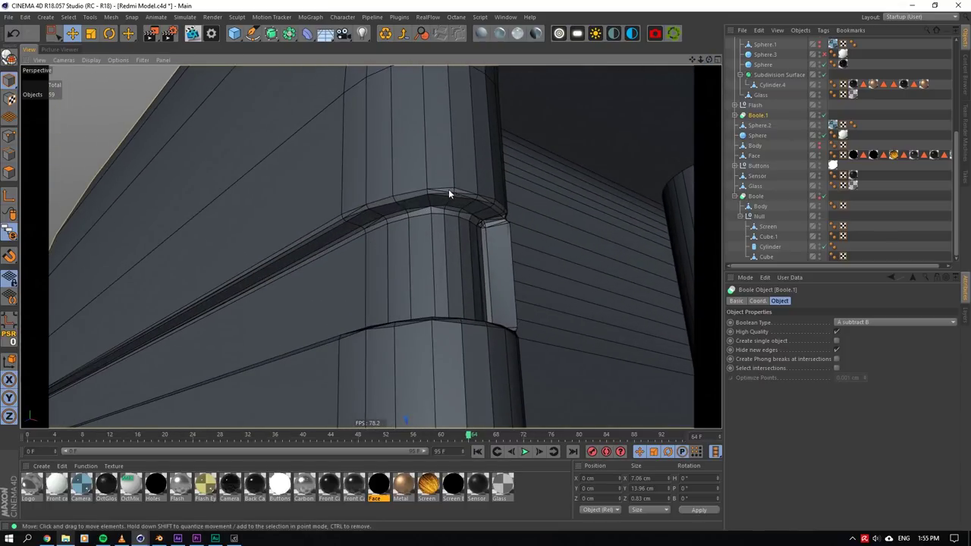
left_click_drag(370, 247, 371, 246, "alt")
right_click_drag(371, 246, 371, 248, "alt")
left_click_drag(371, 247, 632, 127, "alt")
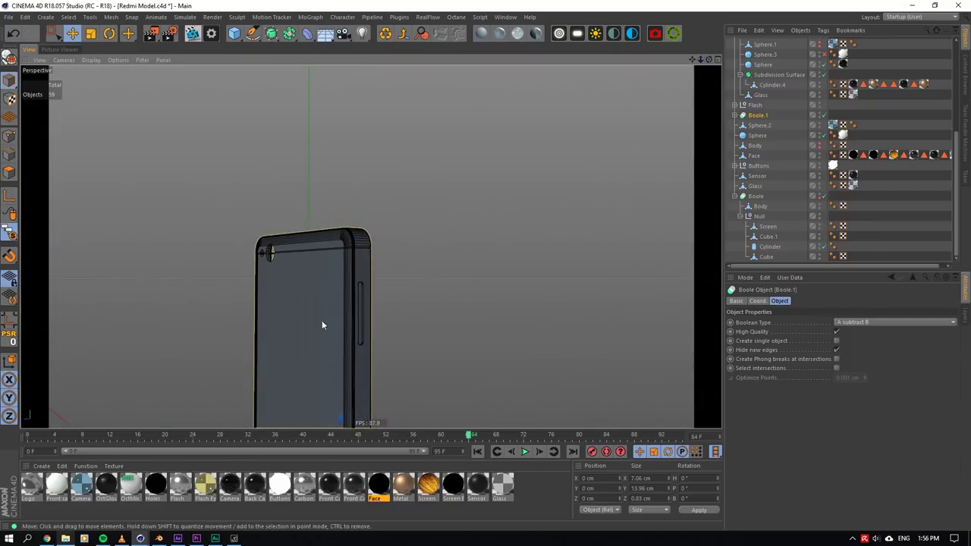
- Examine the slots cut into both long sides of the phone body
scroll(368, 358, "up", 7)
scroll(341, 288, "down", 4)
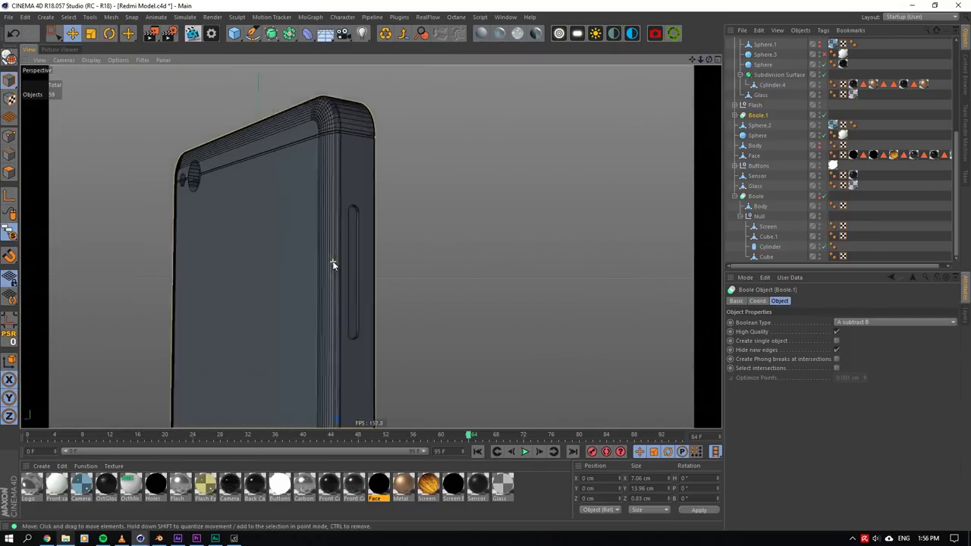
left_click_drag(333, 265, 368, 208, "alt")
left_click_drag(709, 59, 359, 188)
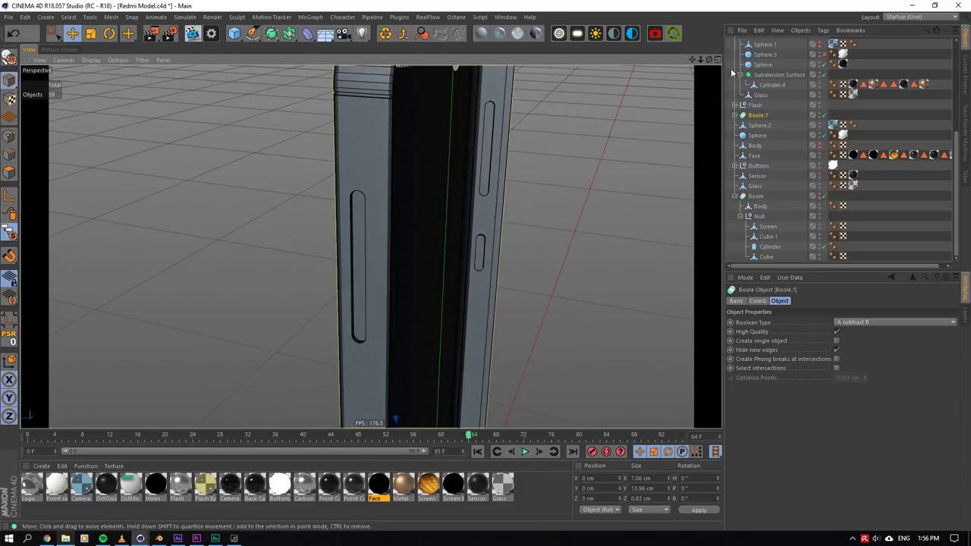
left_click_drag(708, 60, 666, 81)
left_click_drag(425, 152, 433, 204, "alt")
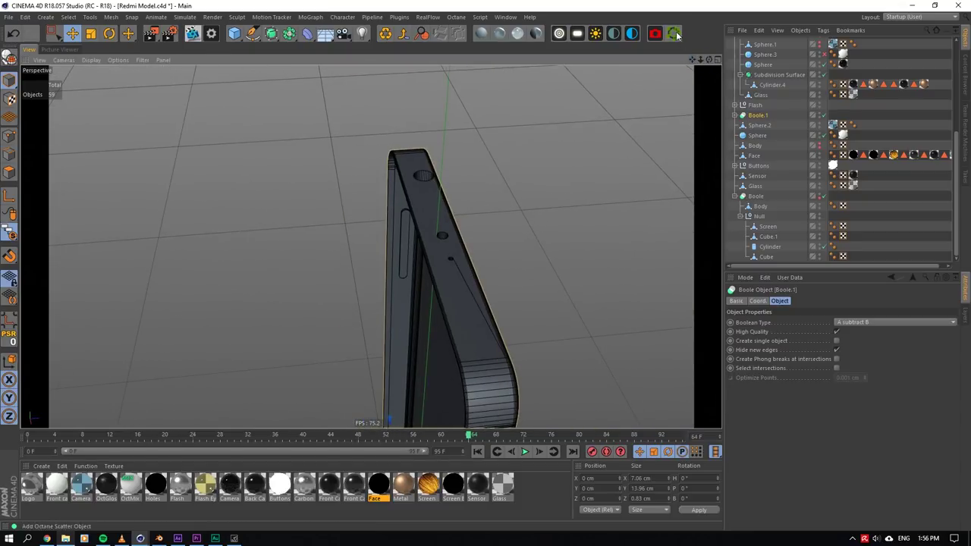
- Inspect the round holes along the body's top edge
scroll(433, 203, "up", 4)
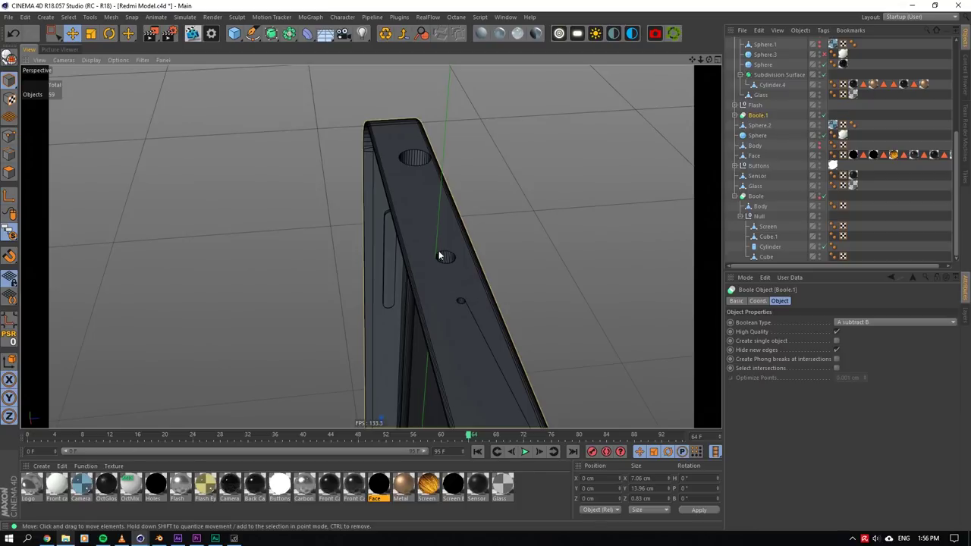
left_click_drag(710, 59, 674, 52)
left_click_drag(701, 59, 667, 60)
left_click_drag(692, 60, 664, 108)
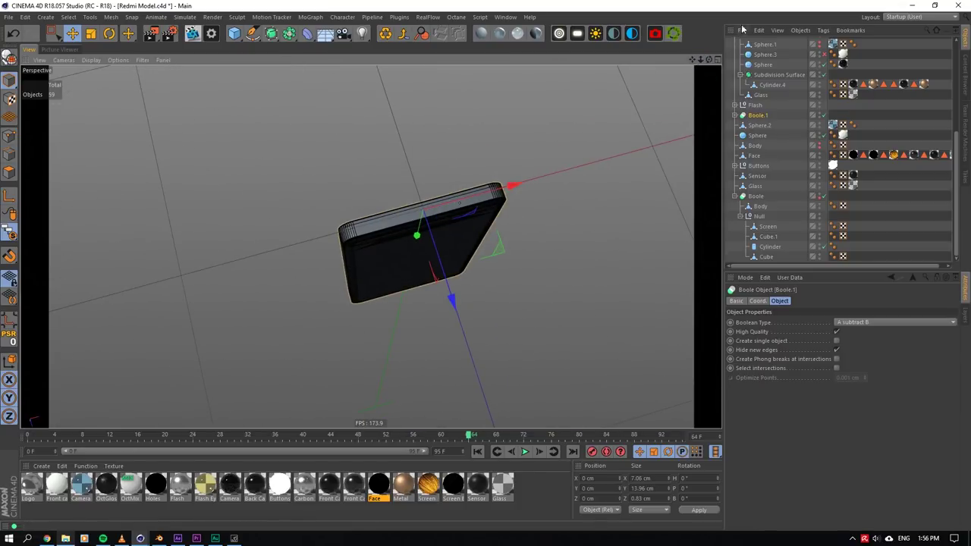
- Inspect the speaker hole pattern and the camera and flash openings on the body's back
left_click_drag(709, 60, 554, 140)
left_click_drag(371, 247, 243, 167, "alt")
right_click_drag(270, 231, 346, 261, "alt")
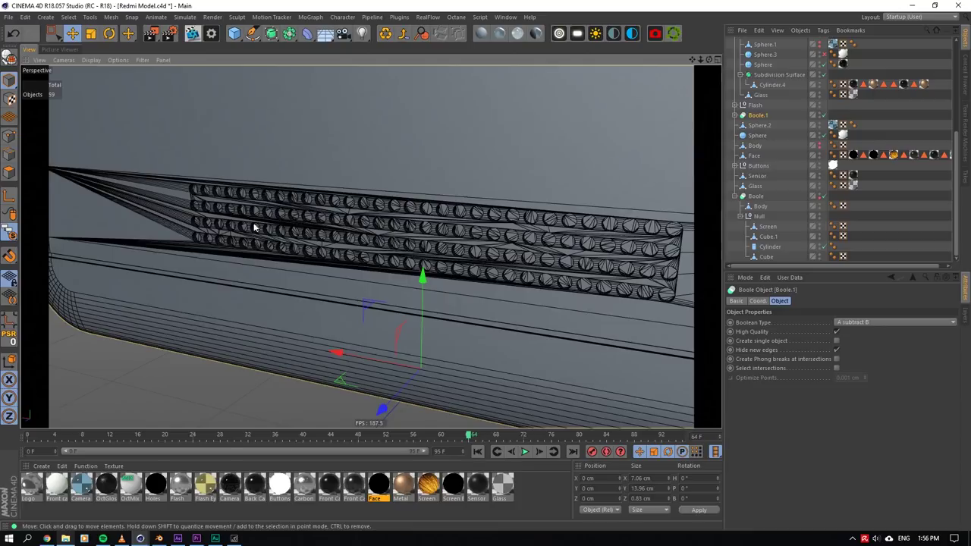
left_click_drag(701, 59, 692, 228)
right_click_drag(354, 242, 347, 253, "alt")
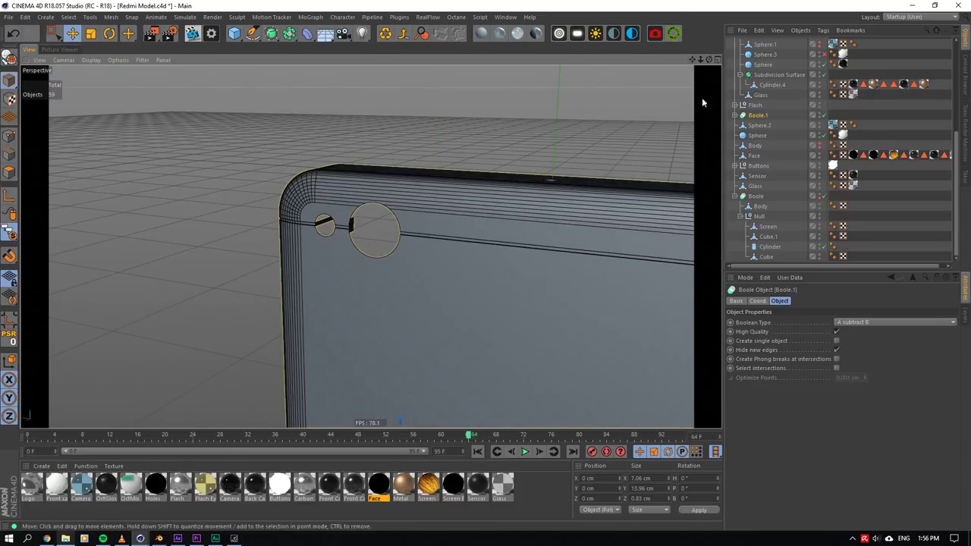
- Disable Boole.1 to inspect the shapes that cut the body's openings, and enable it again
left_click_drag(704, 59, 781, 85)
left_click(824, 115)
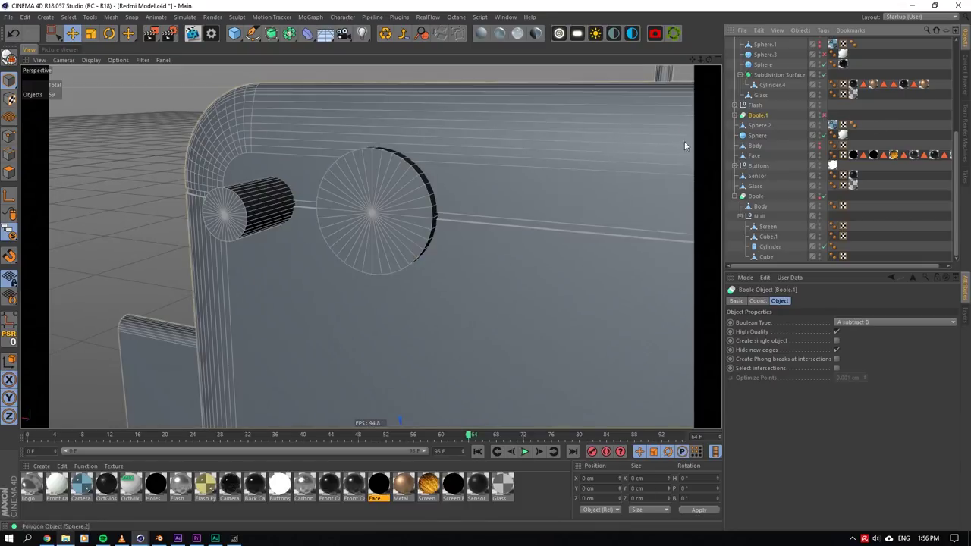
scroll(433, 202, "down", 6)
scroll(511, 243, "down", 3)
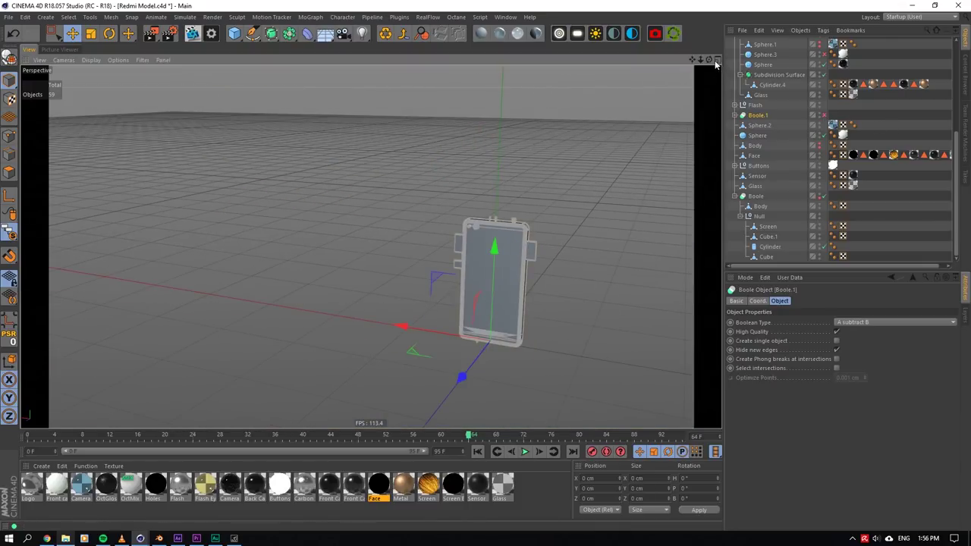
right_click_drag(539, 349, 384, 269, "alt")
right_click_drag(345, 304, 759, 62, "alt")
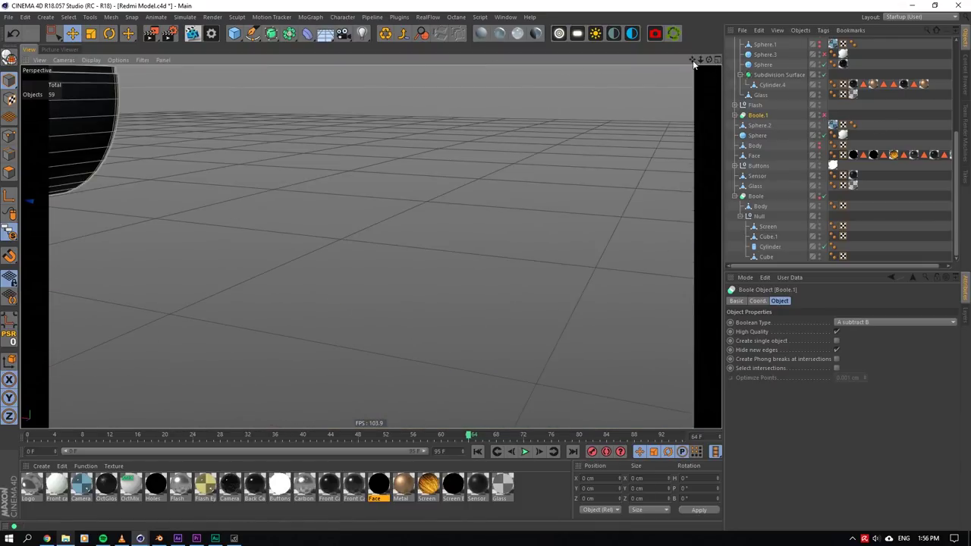
mouse_move(693, 60)
left_mouse_down()
mouse_move(714, 66)
mouse_move(701, 64)
left_mouse_up()
scroll(367, 215, "up", 8)
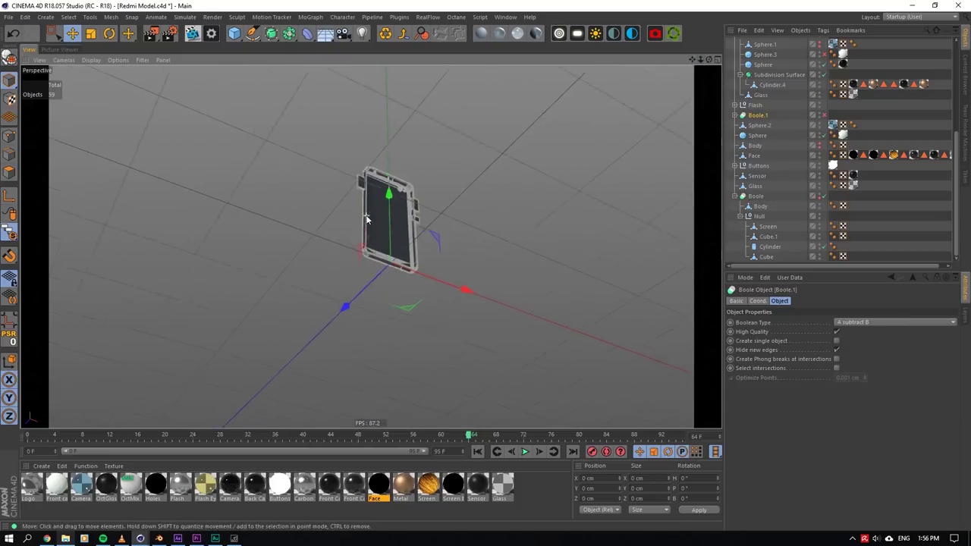
left_click(825, 115)
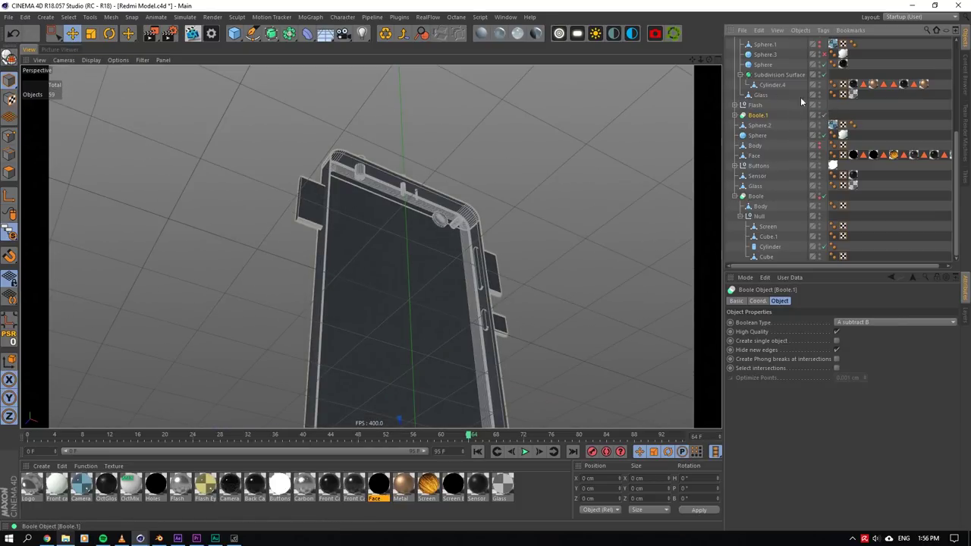
- Show the full phone model, zoom in on the back camera area and isolate the Flash group
left_click_drag(707, 61, 709, 60)
left_click_drag(372, 247, 279, 113, "alt")
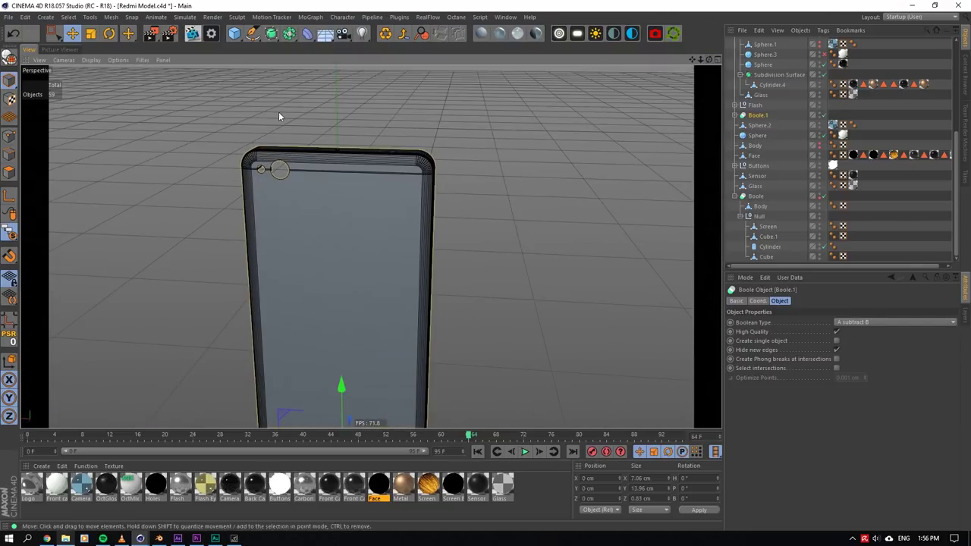
scroll(255, 162, "up", 6)
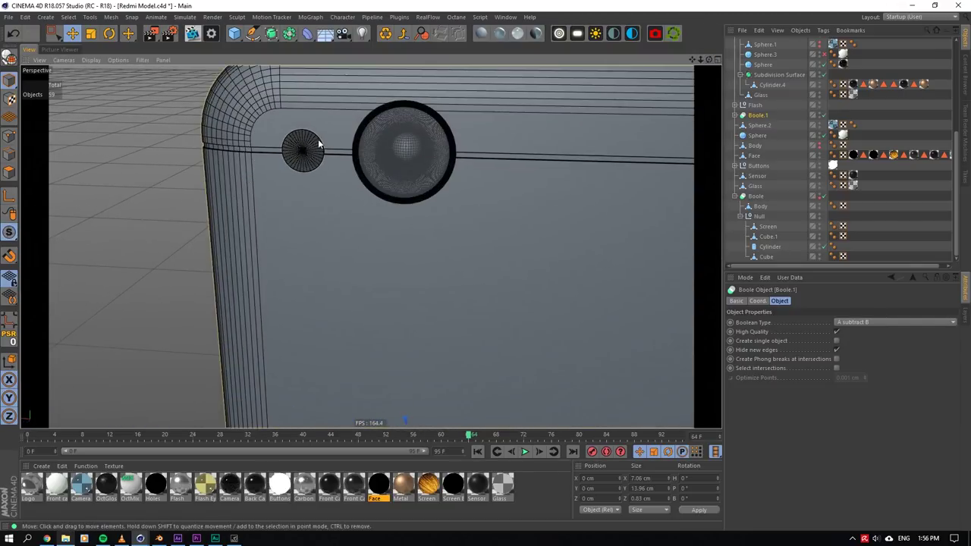
left_click(311, 148)
left_click(763, 106)
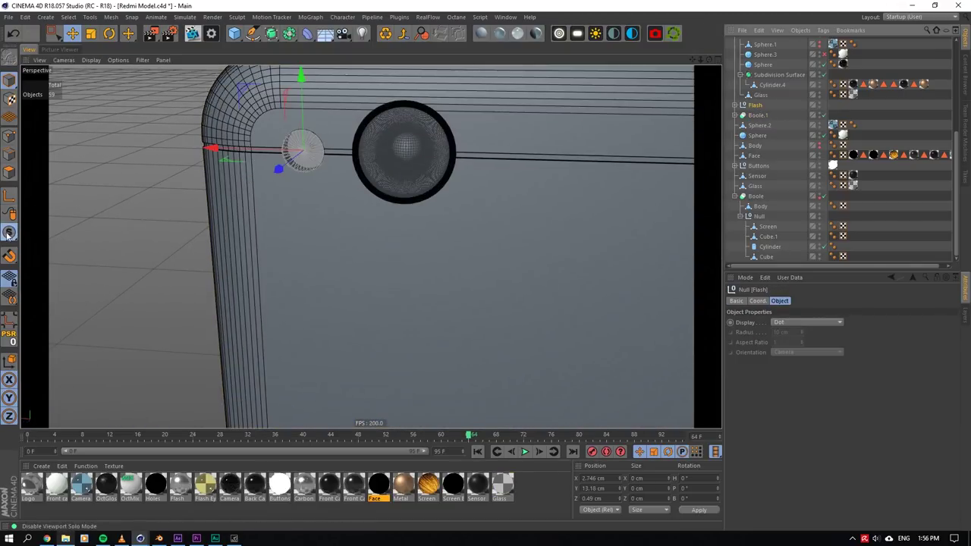
left_click_drag(8, 235, 31, 283)
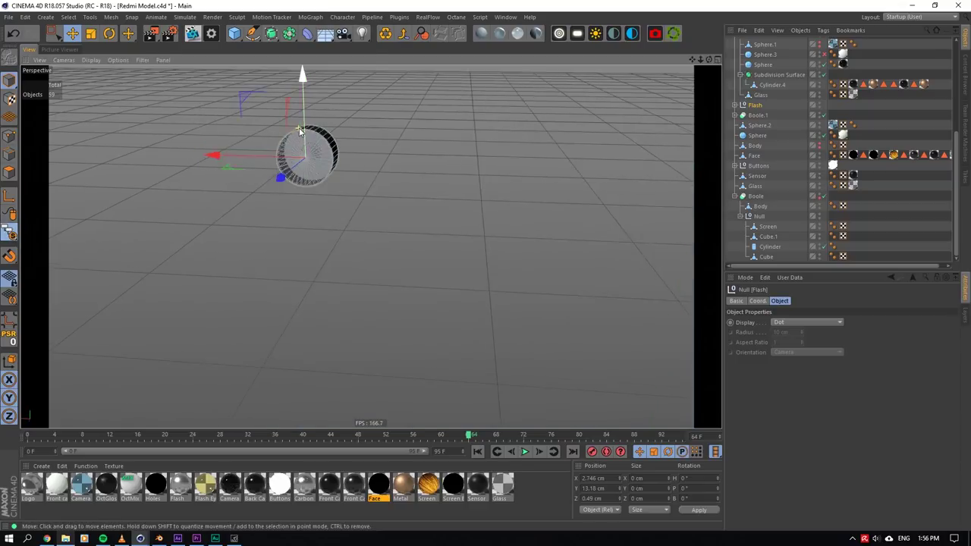
- Expand the Flash group, hide its Glass and select the Cylinder to examine its ringed interior
left_click(824, 107)
left_click(734, 105)
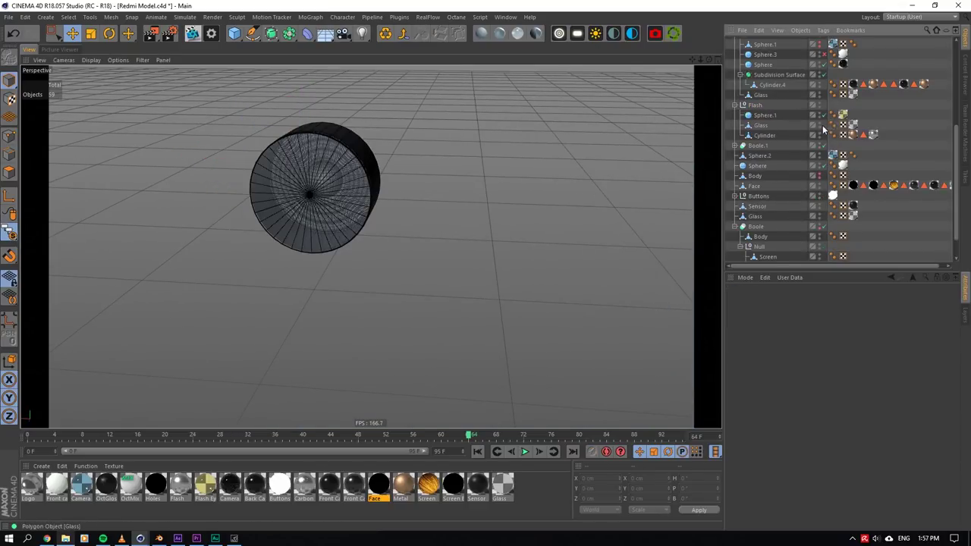
double_click(821, 122)
scroll(287, 155, "up", 4)
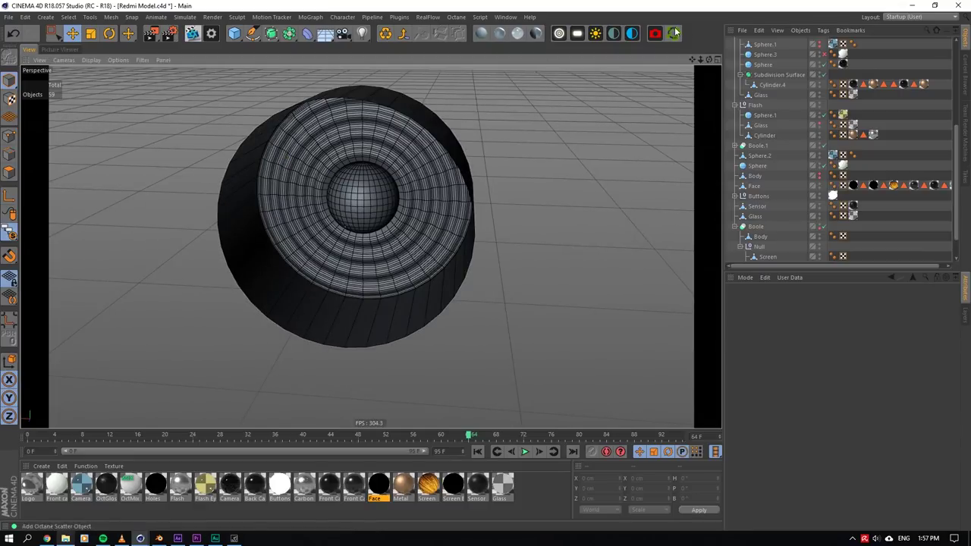
left_click_drag(371, 245, 424, 160, "alt")
left_click(424, 161)
scroll(424, 161, "up", 3)
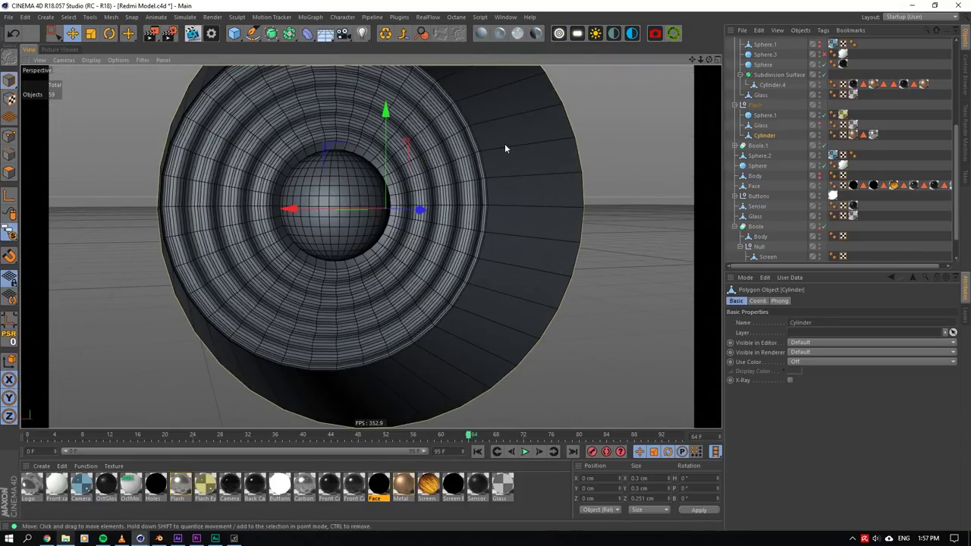
- Select the Glass and Sphere.1 parts of the Flash group and isolate Sphere.1 on its own
left_click(11, 236)
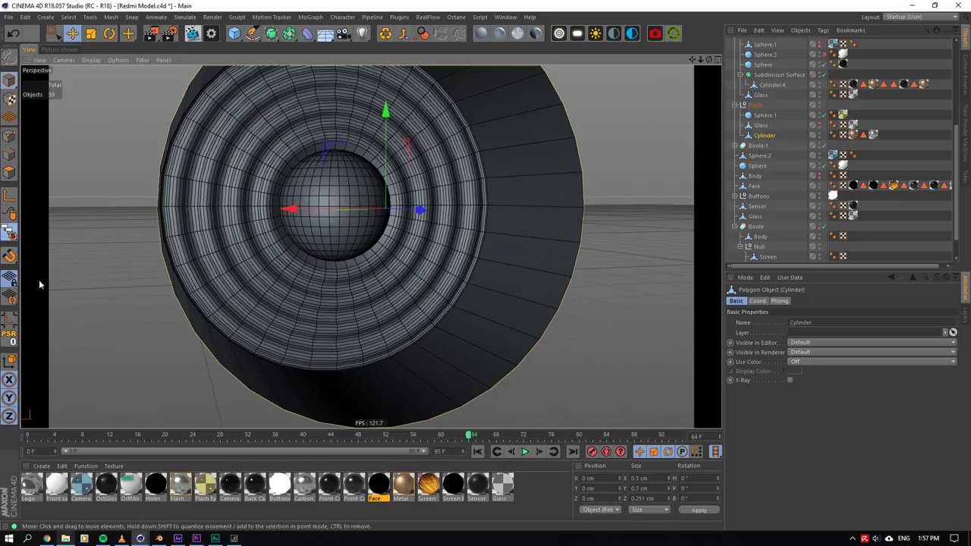
left_click(760, 126)
left_click_drag(11, 231, 740, 152)
left_click(765, 115)
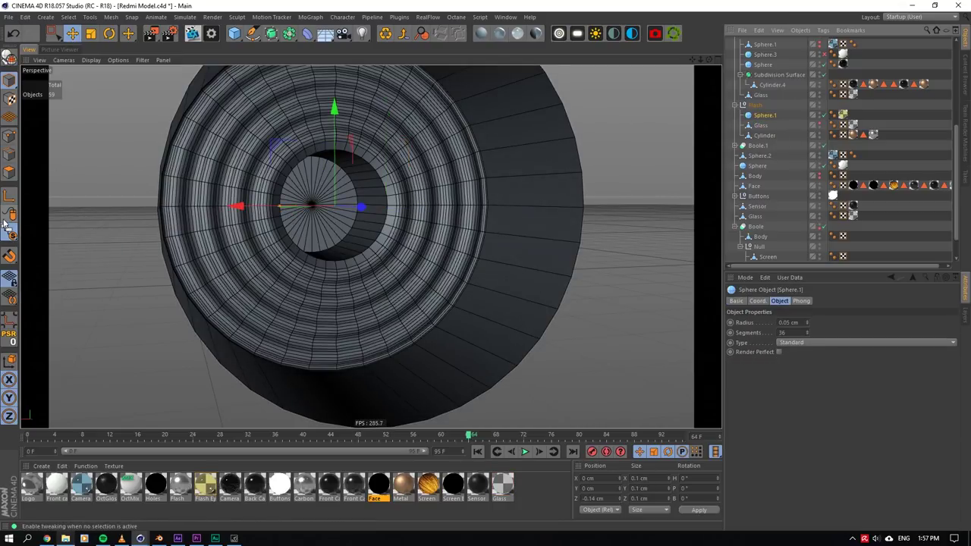
left_click_drag(11, 233, 25, 245)
left_click_drag(43, 278, 44, 267)
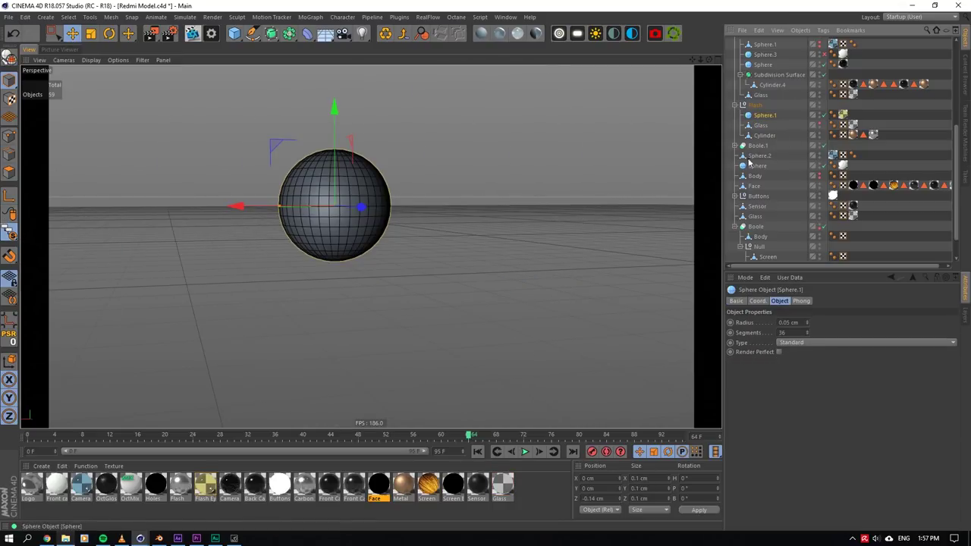
- Isolate the whole Flash group again and make its Glass visible
left_click(768, 106)
left_click_drag(7, 232, 44, 265)
left_click(819, 124)
scroll(395, 160, "down", 4)
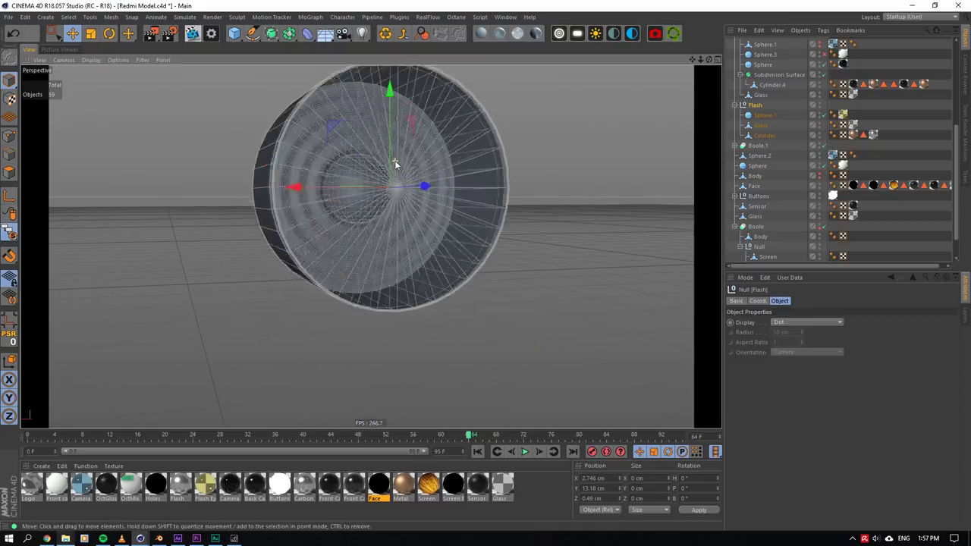
- Bring back the full model, select the Back Camera group and isolate it in the viewport
left_click(421, 133)
left_click_drag(9, 231, 45, 245)
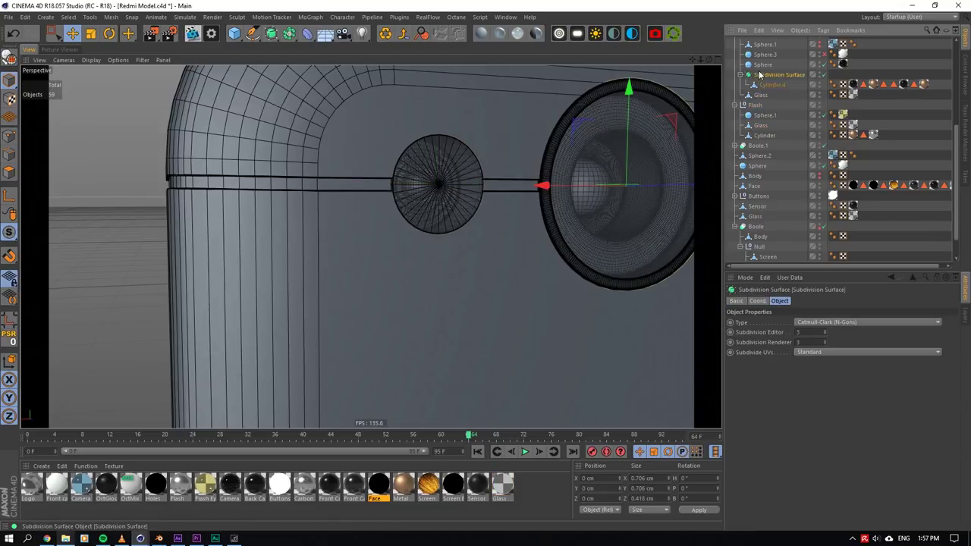
scroll(784, 91, "up", 3)
left_click(767, 100)
left_click_drag(9, 232, 54, 275)
middle_click_drag(371, 247, 187, 272, "alt")
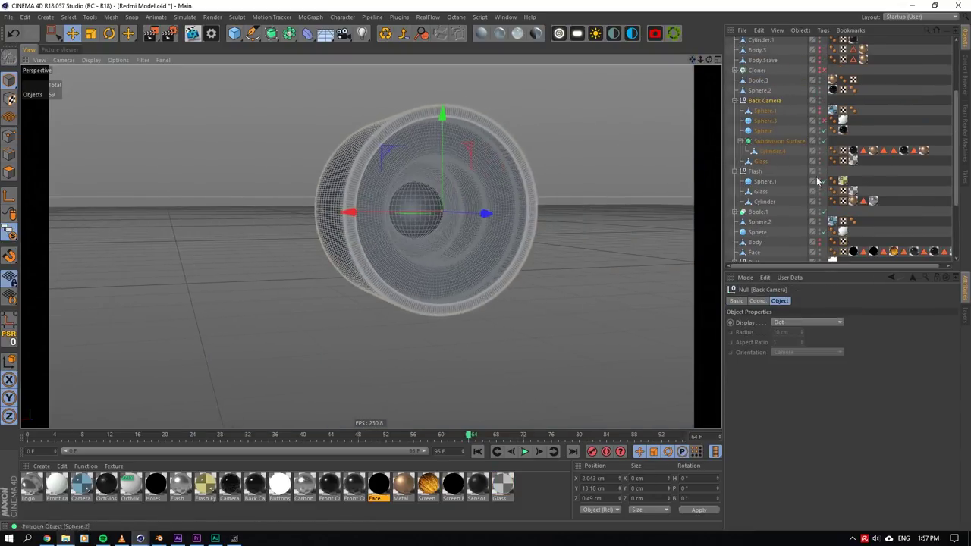
- Hide the Back Camera's Glass and disable its Subdivision Surface to examine the low-poly lens housing
left_click(829, 140)
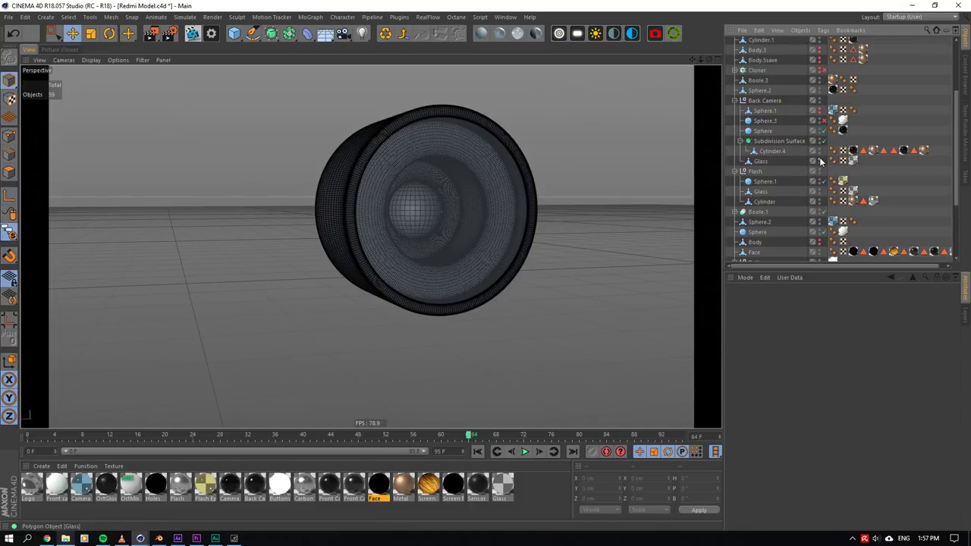
left_click(819, 159)
left_click(825, 141)
scroll(410, 203, "up", 3)
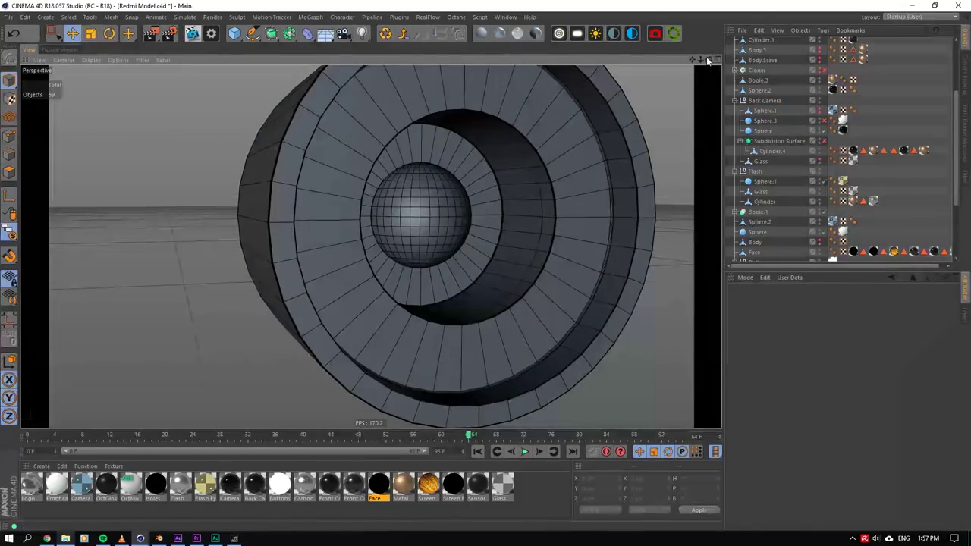
left_click_drag(708, 60, 675, 61)
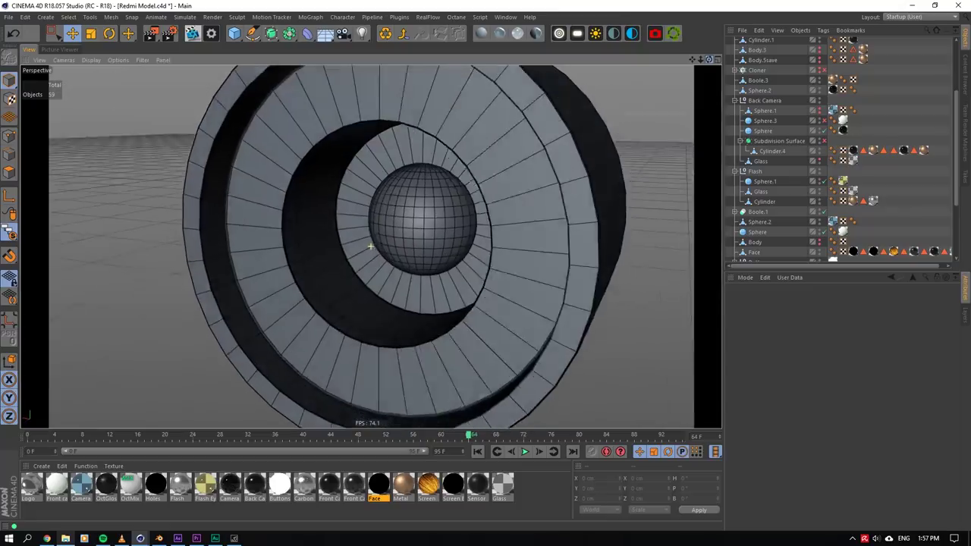
- Examine the low-poly lens housing of the Back Camera, re-enable its Subdivision Surface and select that Subdivision Surface object
left_click_drag(370, 247, 518, 138, "alt")
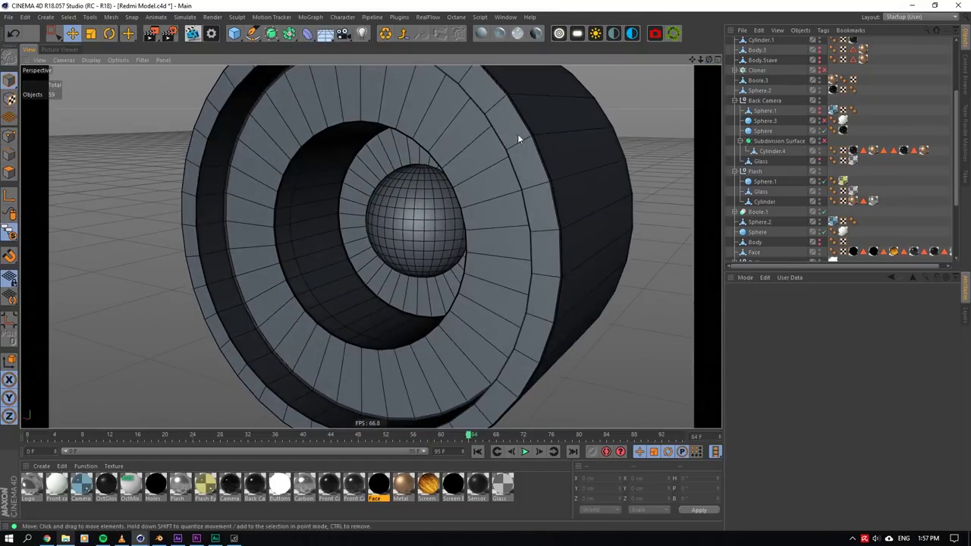
scroll(134, 199, "up", 3)
scroll(243, 192, "up", 3)
scroll(243, 191, "down", 8)
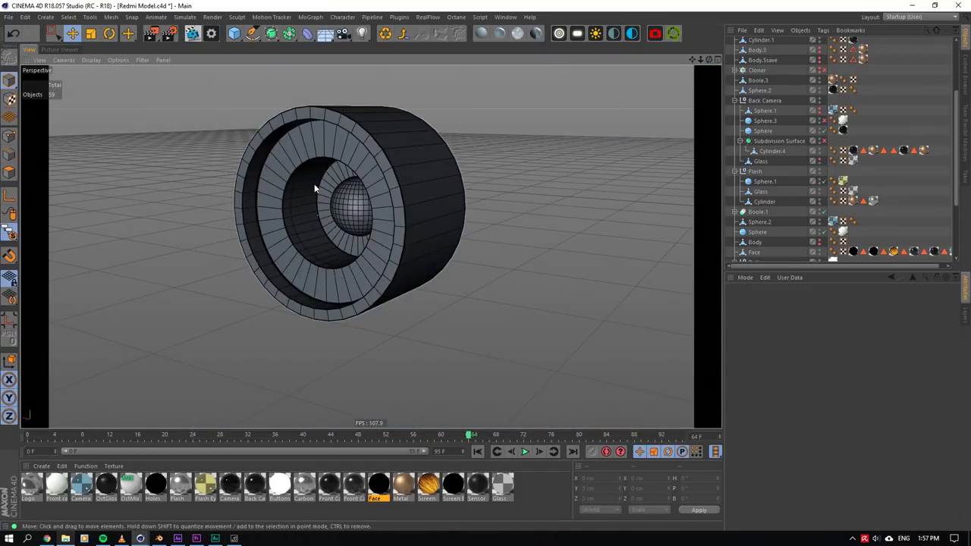
scroll(307, 180, "up", 3)
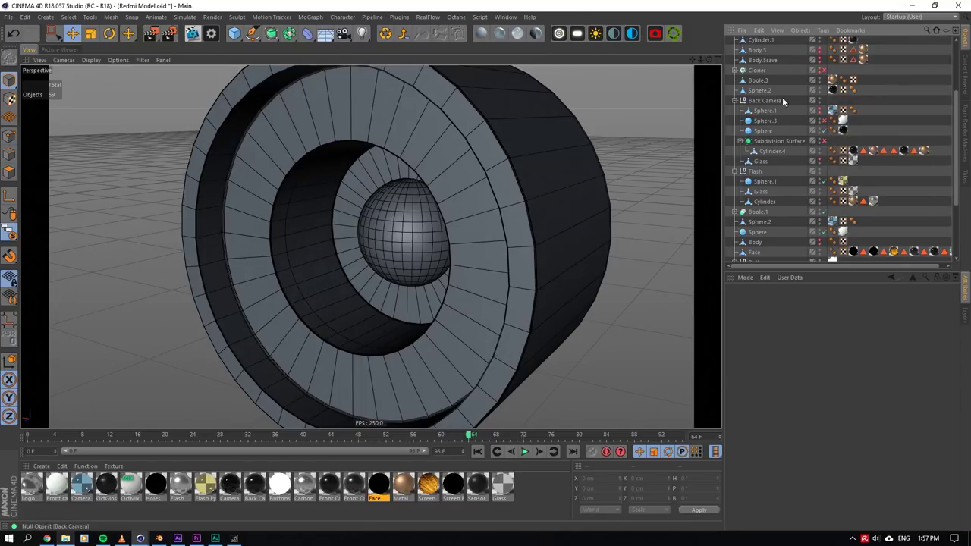
left_click(823, 141)
left_click(803, 142)
scroll(371, 203, "down", 5)
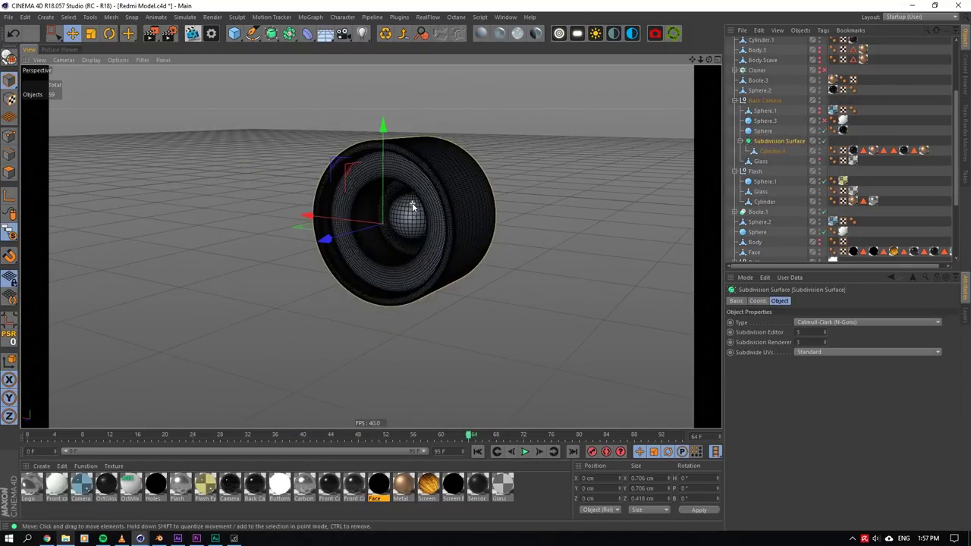
scroll(371, 203, "up", 4)
- Bring back the full phone model and disable the Back Camera's Subdivision Surface to examine the lens ring on the body
left_click_drag(9, 233, 39, 248)
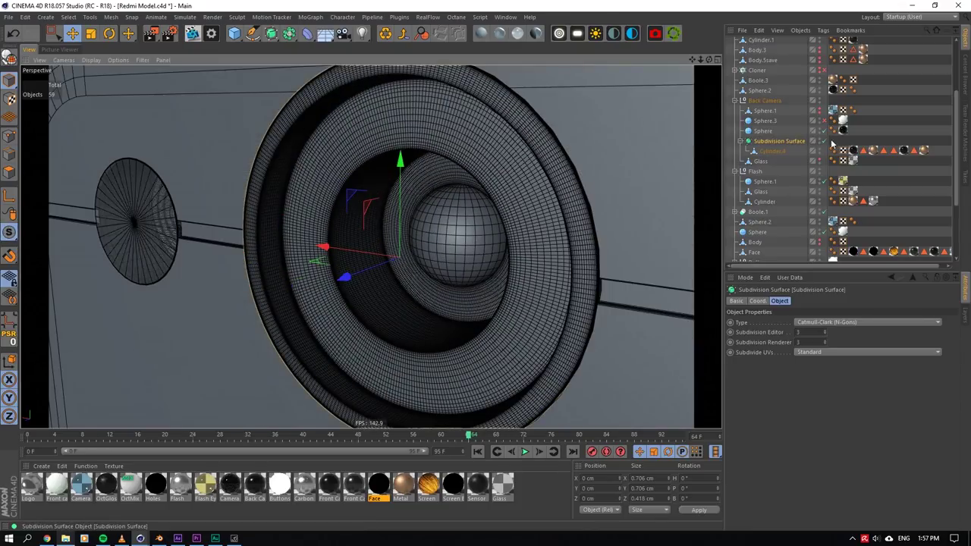
key("q")
left_click_drag(708, 60, 711, 59)
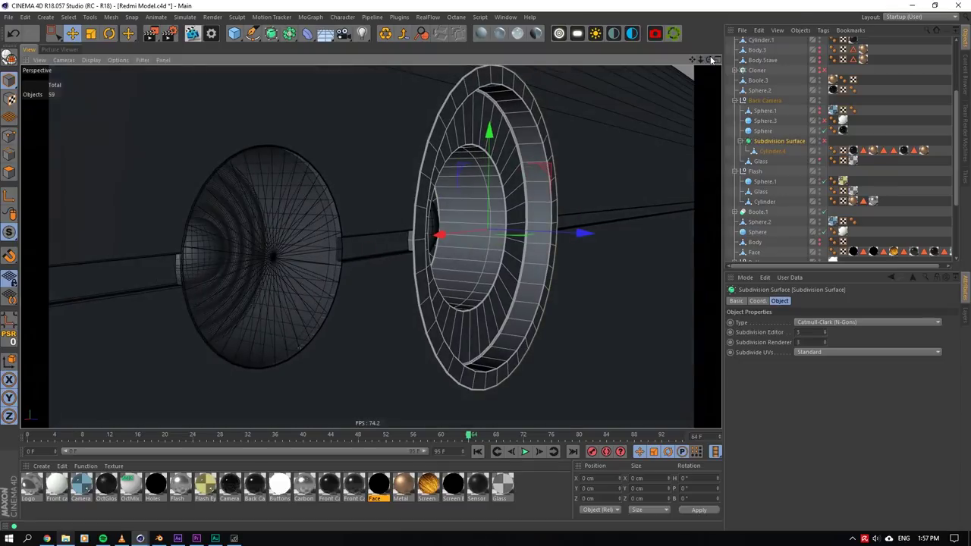
scroll(830, 160, "up", 3)
scroll(492, 148, "down", 3)
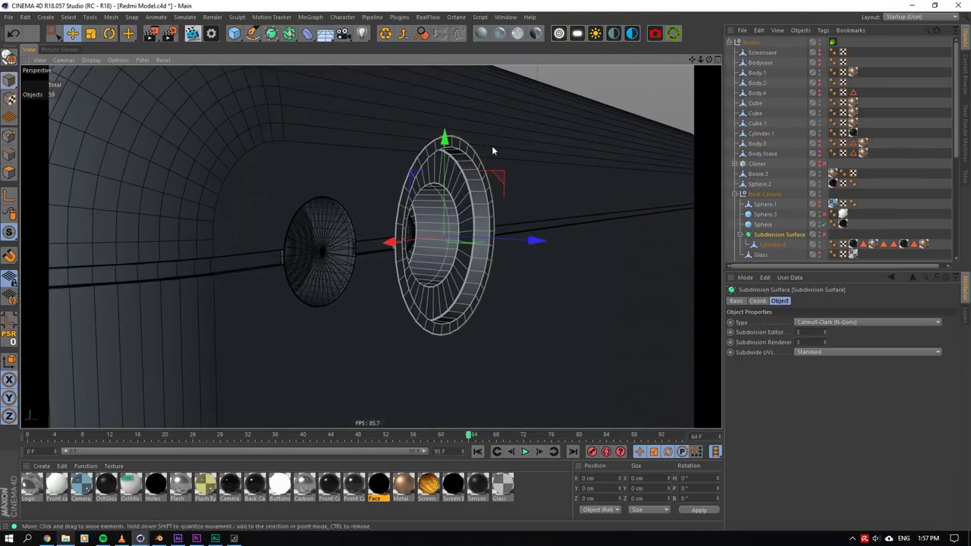
- Turn the Back Camera's Subdivision Surface back on and bring the phone's front and side edge into view
left_click(823, 235)
left_click_drag(708, 59, 668, 73)
left_click_drag(700, 60, 933, 59)
left_click_drag(692, 60, 715, 1)
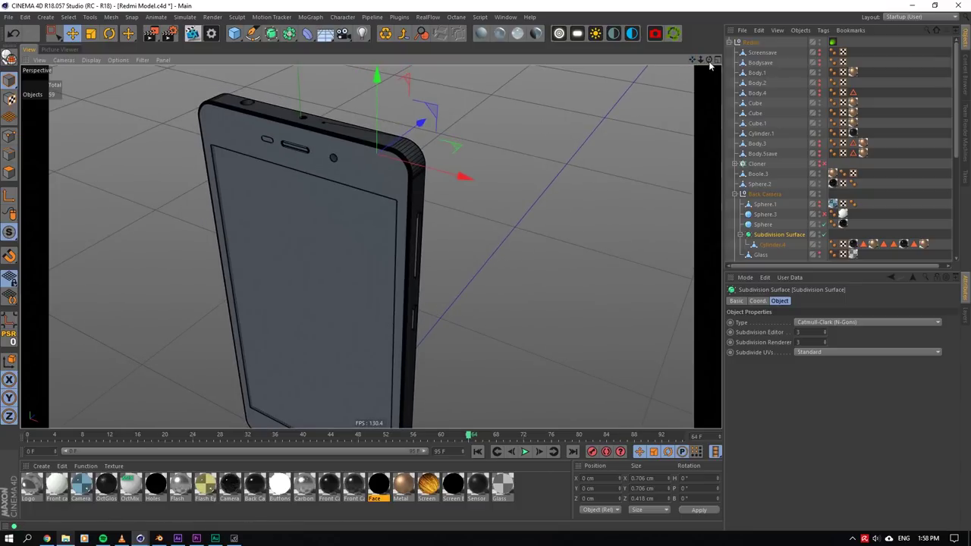
left_click_drag(709, 61, 665, 78)
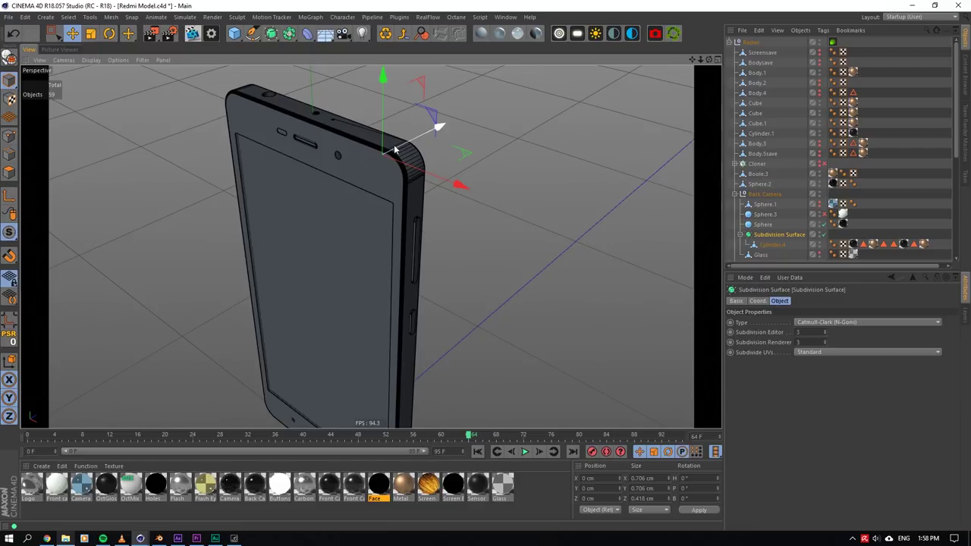
- Select the longer side button (Cube) and examine both buttons on the phone's side edge
left_click(422, 232)
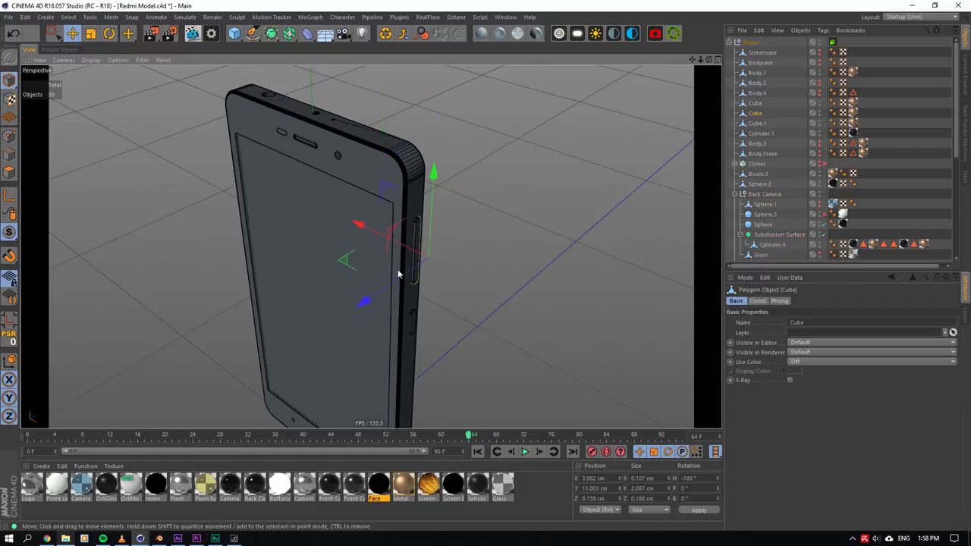
scroll(401, 269, "up", 3)
scroll(404, 281, "up", 2)
scroll(404, 280, "up", 3)
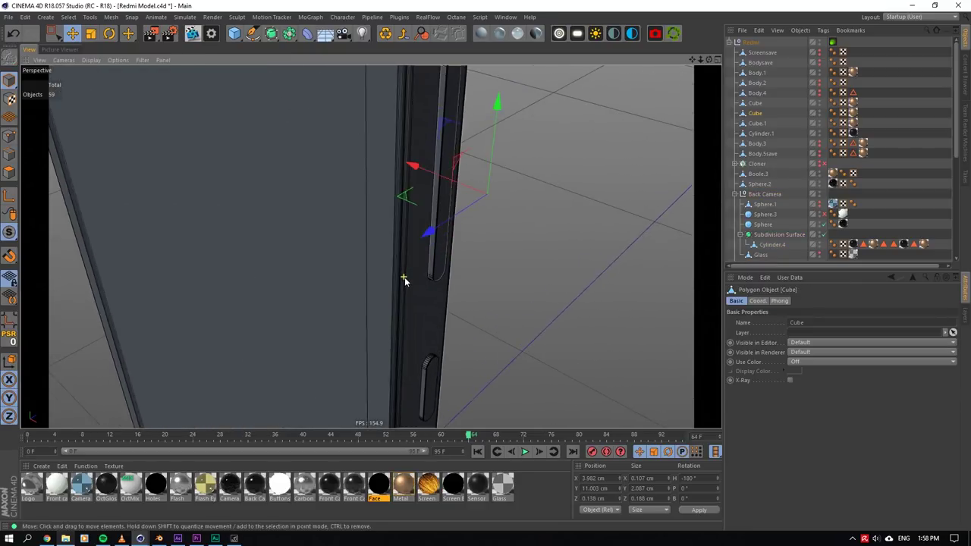
scroll(404, 279, "down", 4)
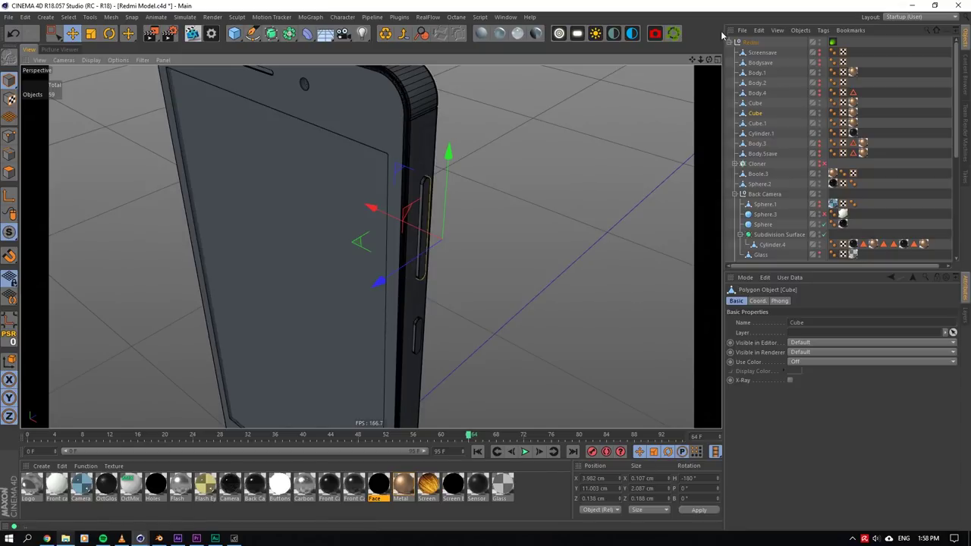
- Examine the sensor, earpiece and front camera openings above the phone's screen
left_click_drag(404, 282, 213, 143, "alt")
scroll(212, 142, "up", 3)
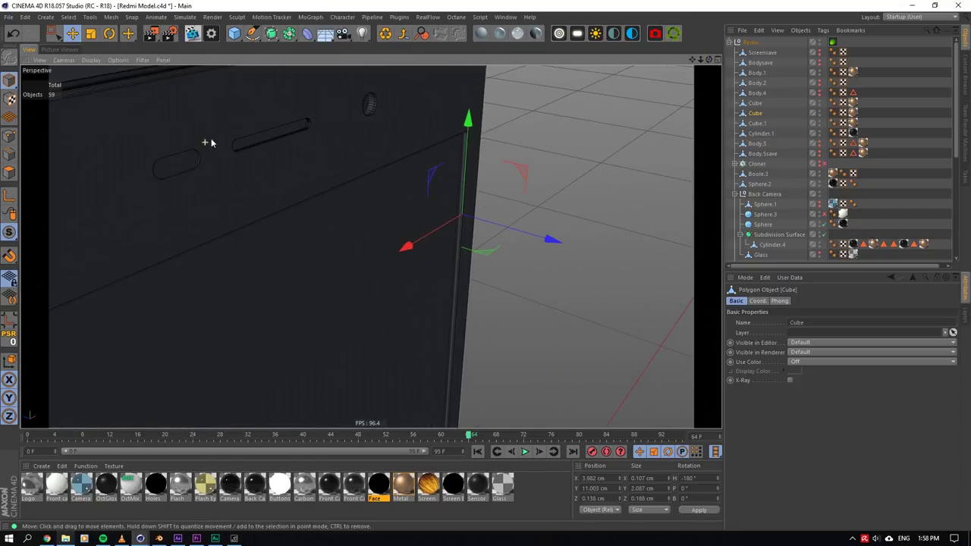
left_click_drag(706, 60, 880, 235)
scroll(401, 287, "down", 3)
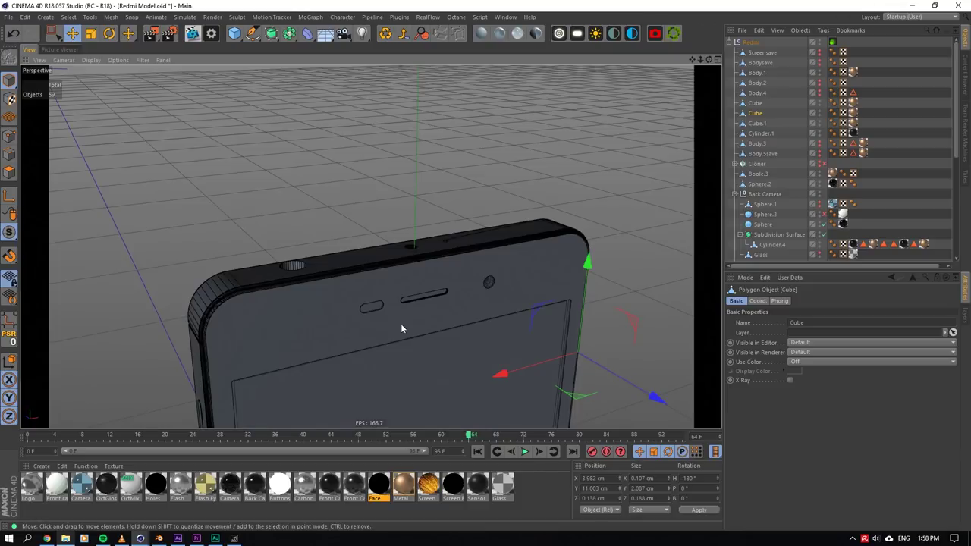
scroll(402, 328, "up", 3)
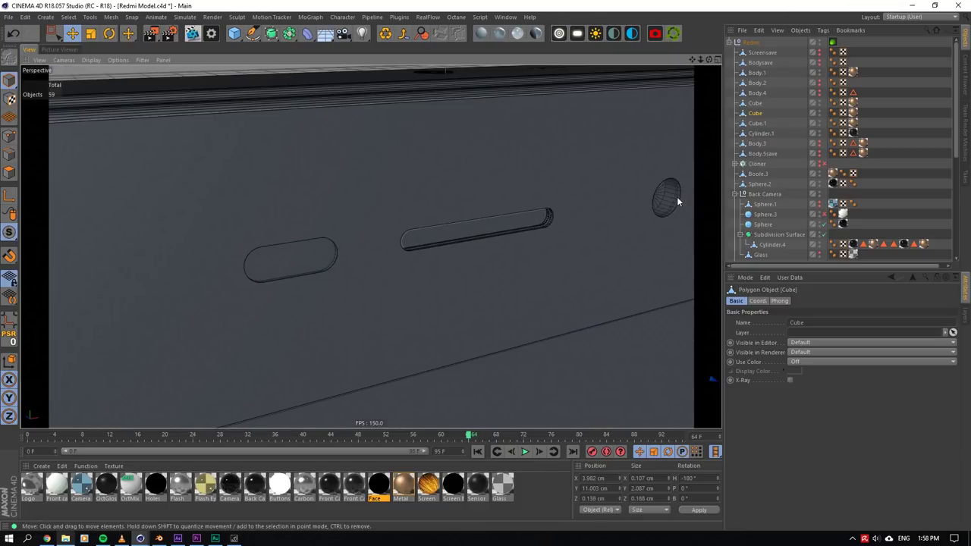
left_click_drag(692, 60, 645, 69)
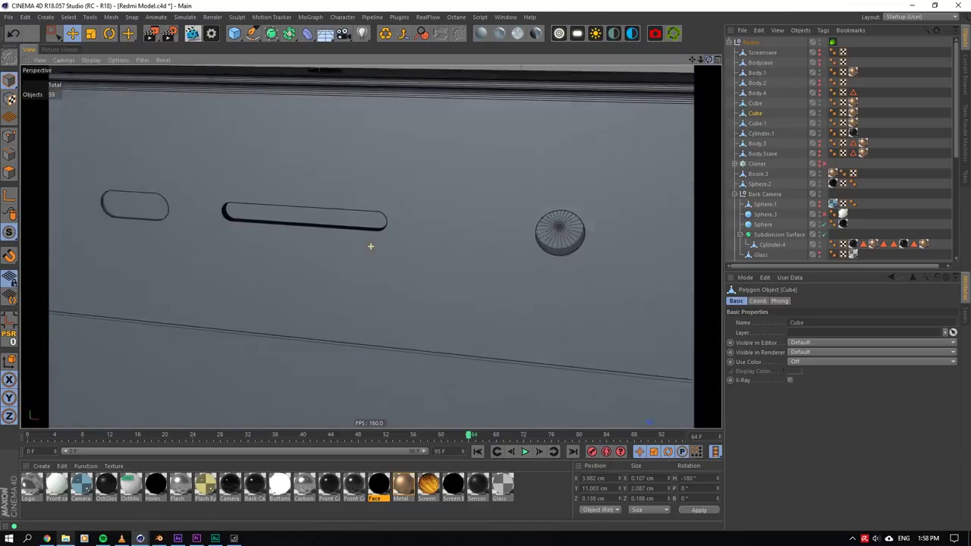
- Select the front Glass panel, examine the front camera recess and locate the panel in the object hierarchy
left_click(559, 235)
scroll(589, 244, "up", 3)
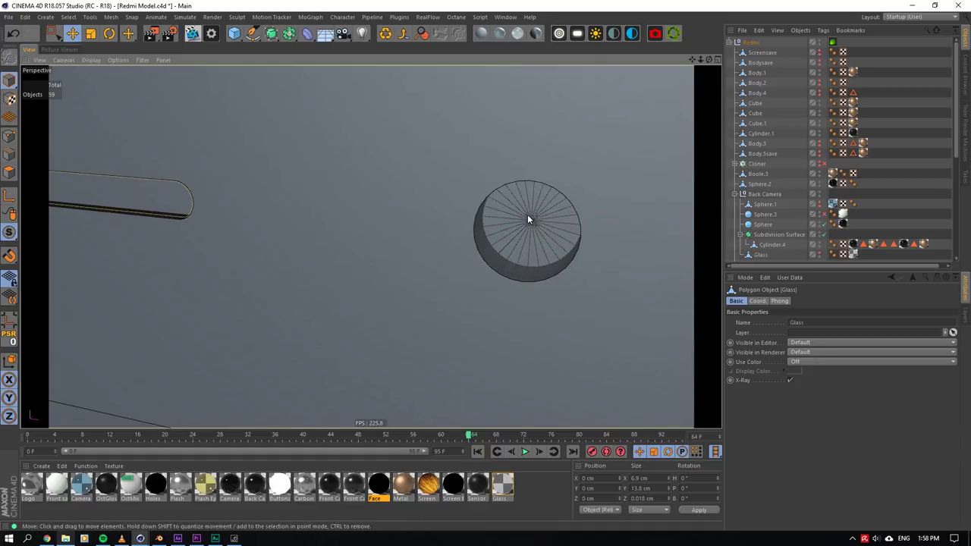
scroll(529, 219, "up", 3)
scroll(775, 211, "down", 5)
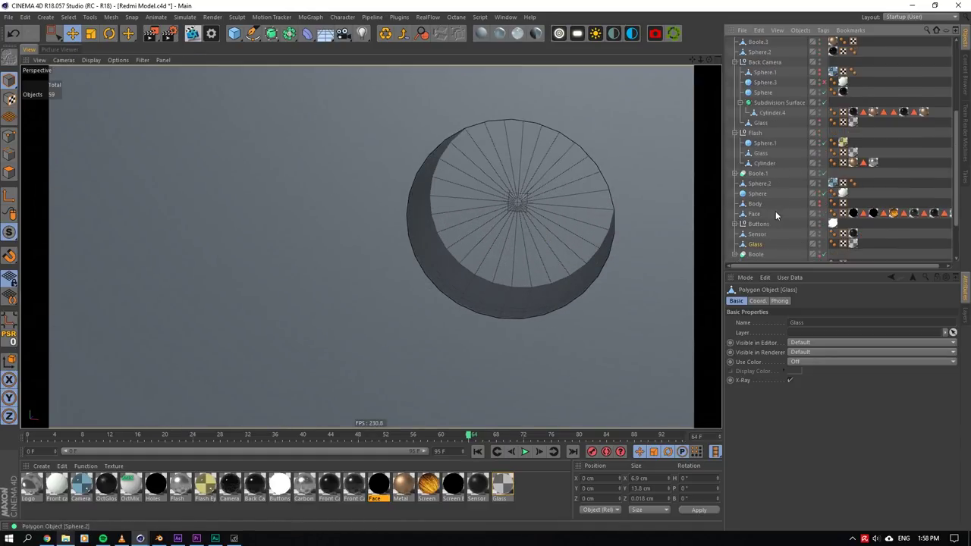
scroll(780, 216, "down", 3)
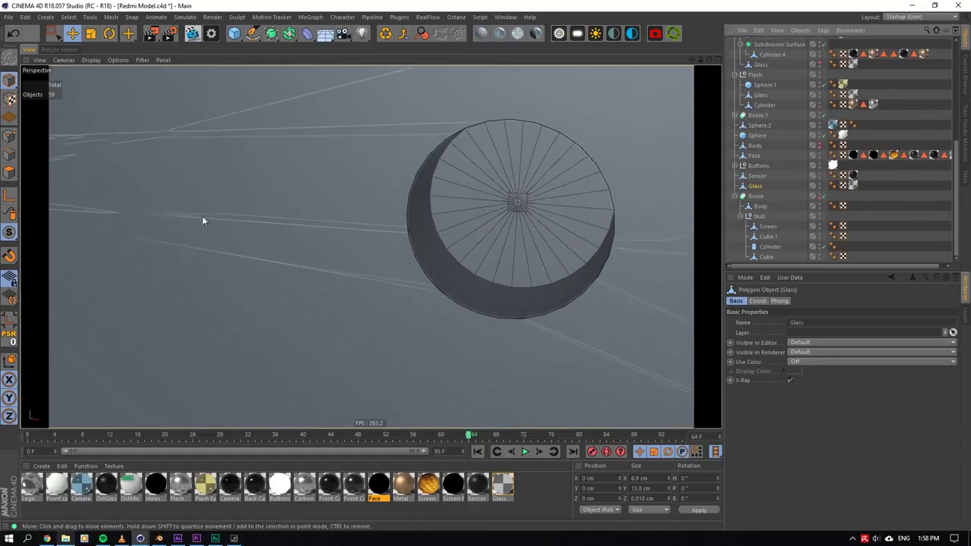
- Move the front Glass panel forward off the phone along Z to about -10.27 cm
scroll(510, 283, "down", 10)
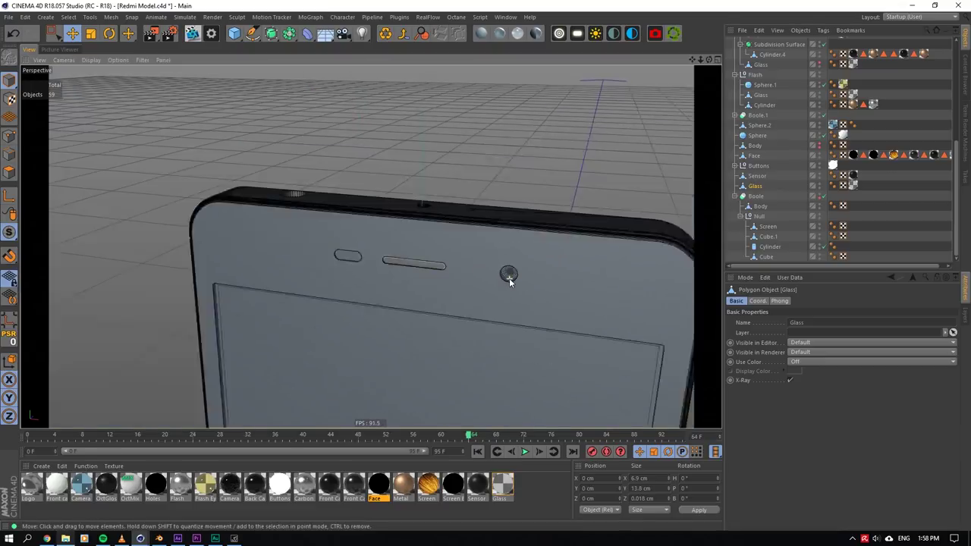
left_click_drag(701, 60, 669, 2)
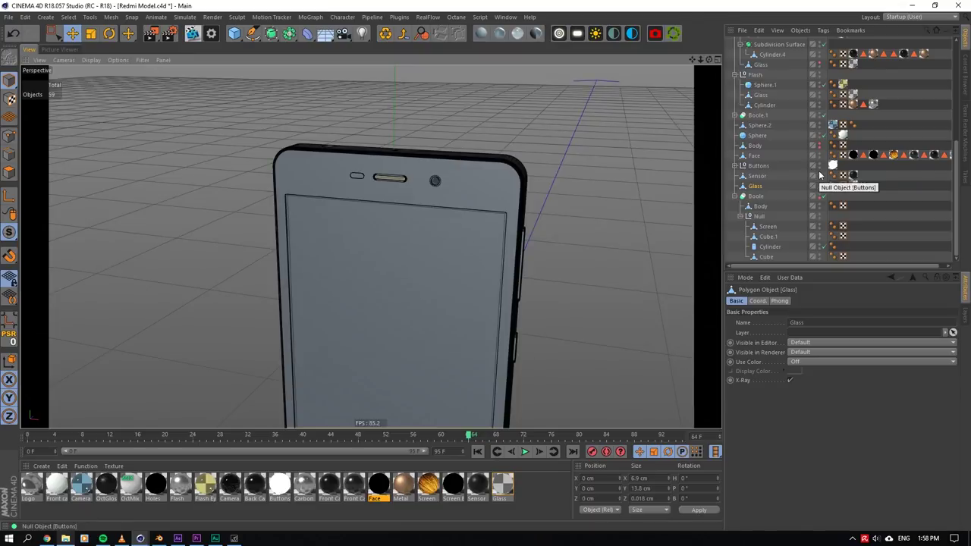
mouse_move(708, 59)
left_mouse_down()
mouse_move(660, 64)
mouse_move(702, 74)
left_mouse_up()
scroll(510, 225, "down", 6)
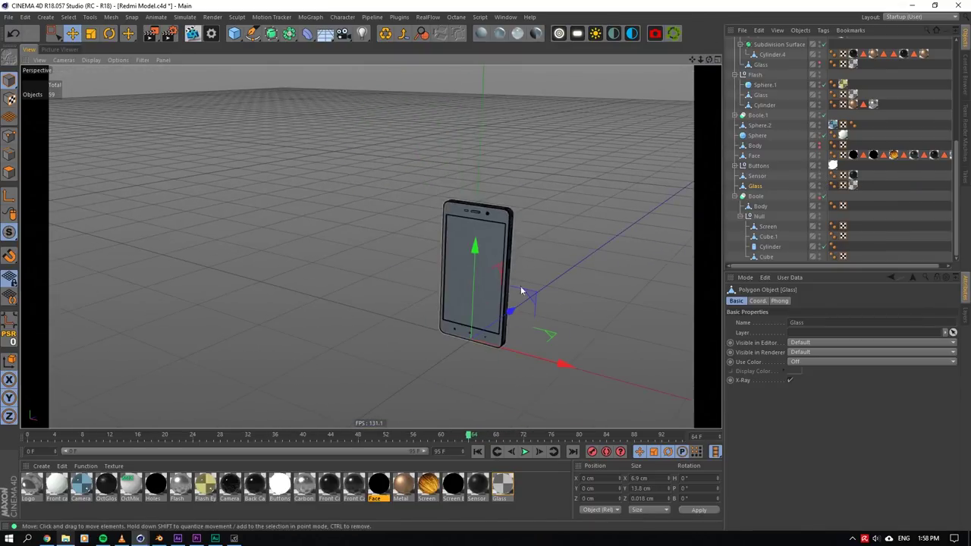
scroll(519, 302, "up", 4)
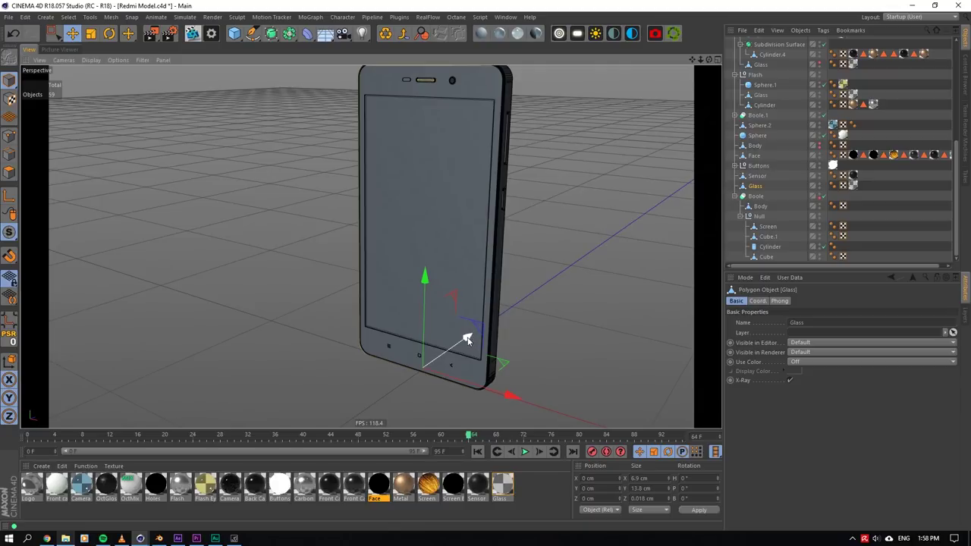
left_click_drag(471, 340, 282, 401)
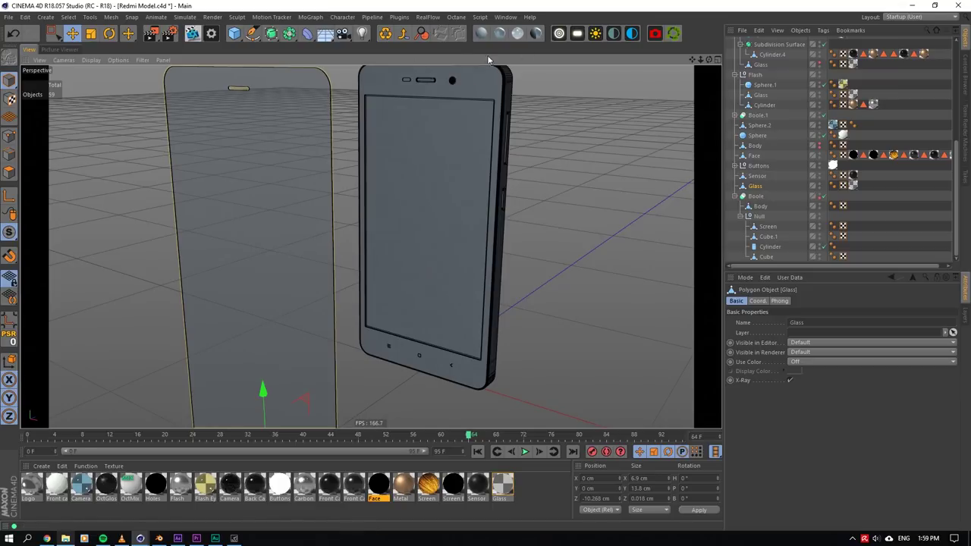
- Select the front face Boole and examine the front camera hole without its glass cover
right_click_drag(452, 85, 614, 11, "alt")
left_click_drag(708, 59, 707, 137)
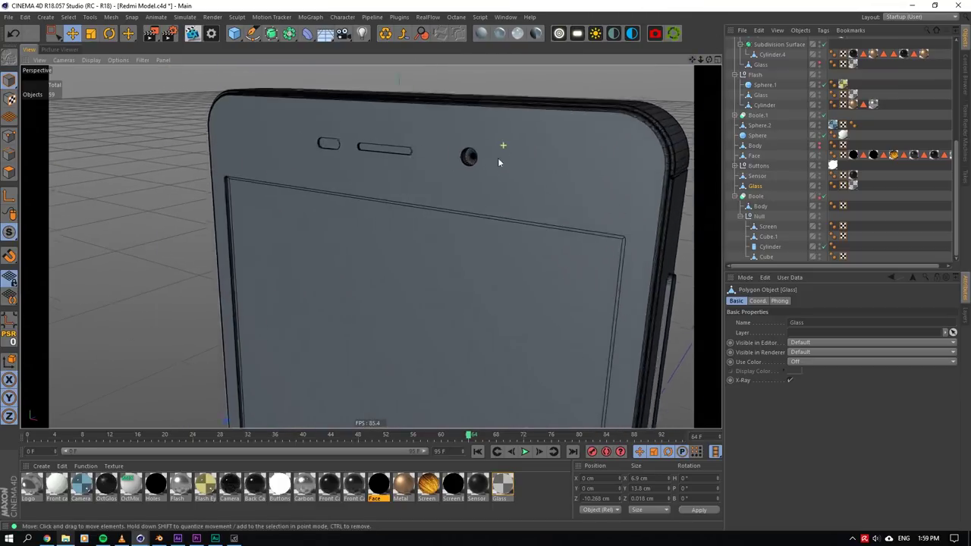
scroll(478, 152, "up", 5)
left_click(460, 135)
scroll(455, 135, "up", 6)
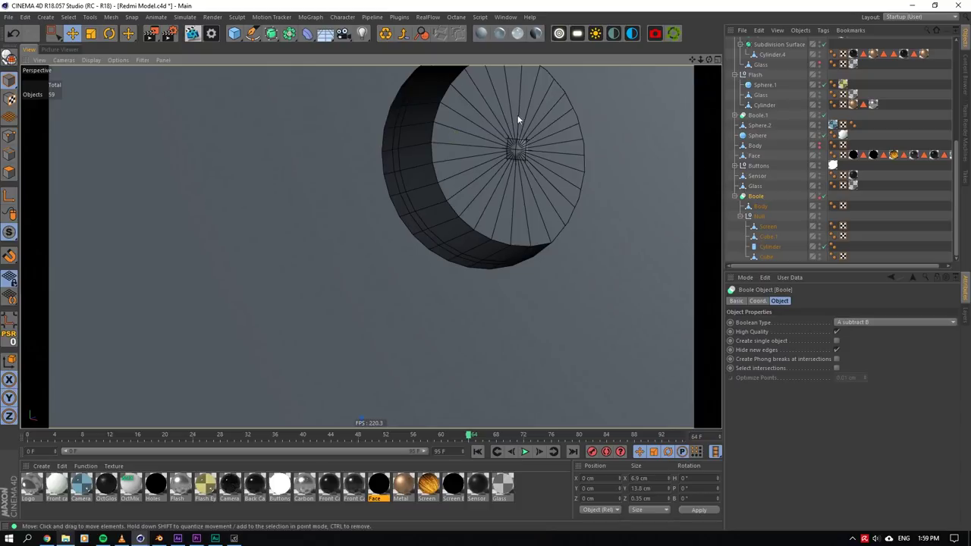
- Select the small Sphere.2 lens at the centre of the front camera hole and examine it from several angles
mouse_move(709, 60)
left_mouse_down()
mouse_move(629, 79)
mouse_move(552, 131)
left_mouse_up()
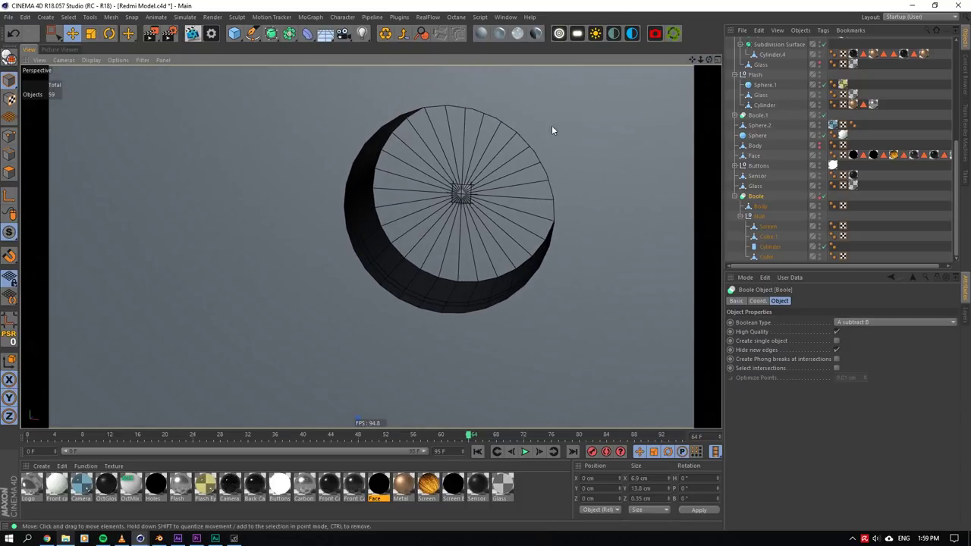
scroll(458, 198, "up", 6)
left_click(460, 195)
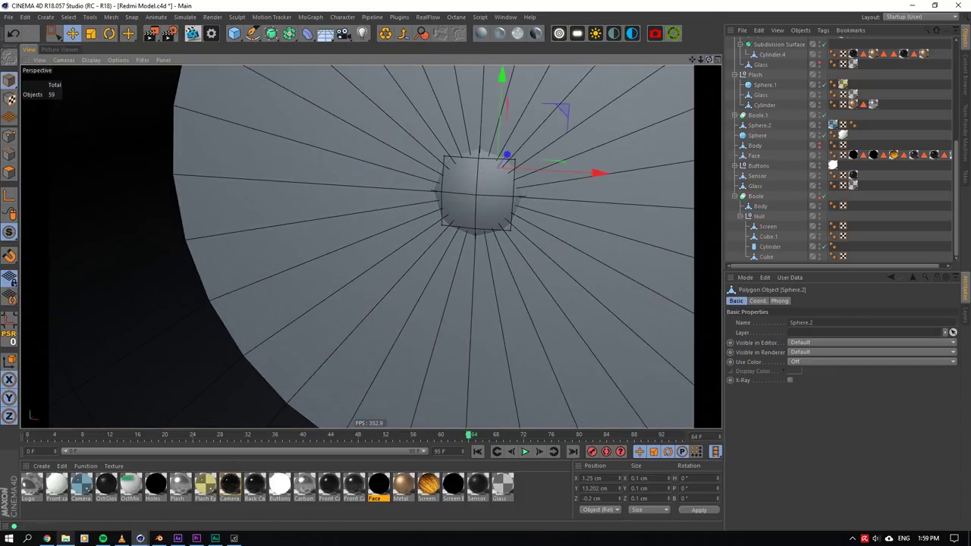
left_click_drag(708, 60, 357, 68)
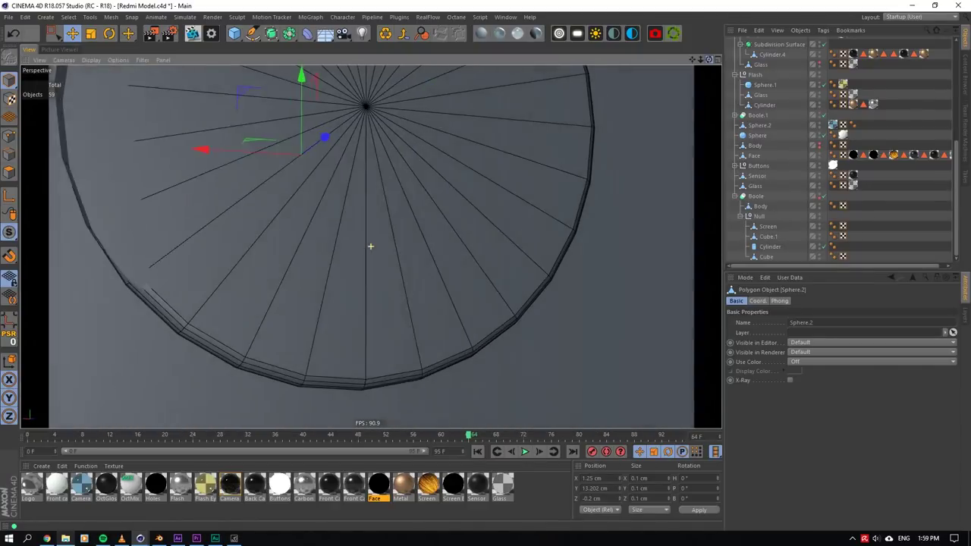
left_click_drag(371, 247, 371, 247, "alt")
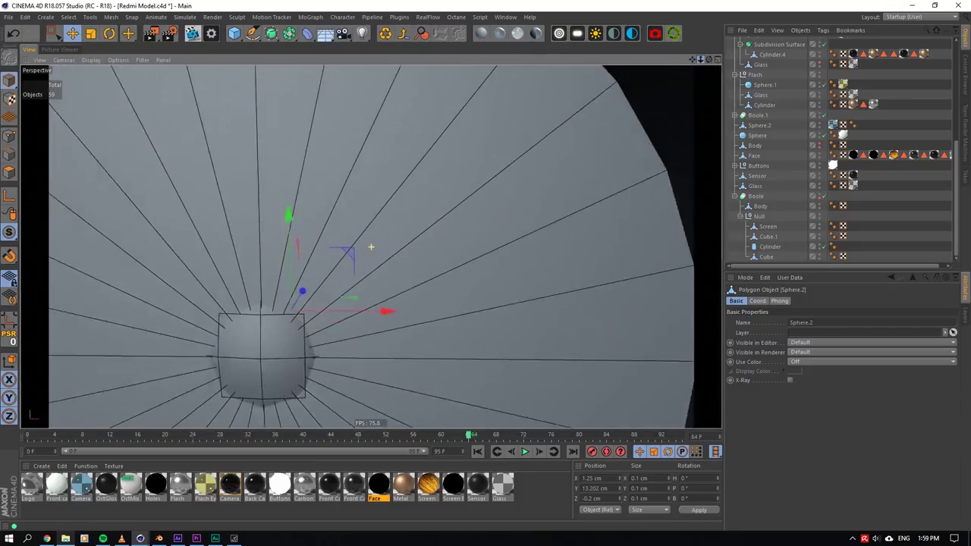
- Reselect the front face Boole and examine the camera hole beside the earpiece slot
scroll(371, 247, "down", 5)
left_click(418, 169)
scroll(357, 219, "down", 4)
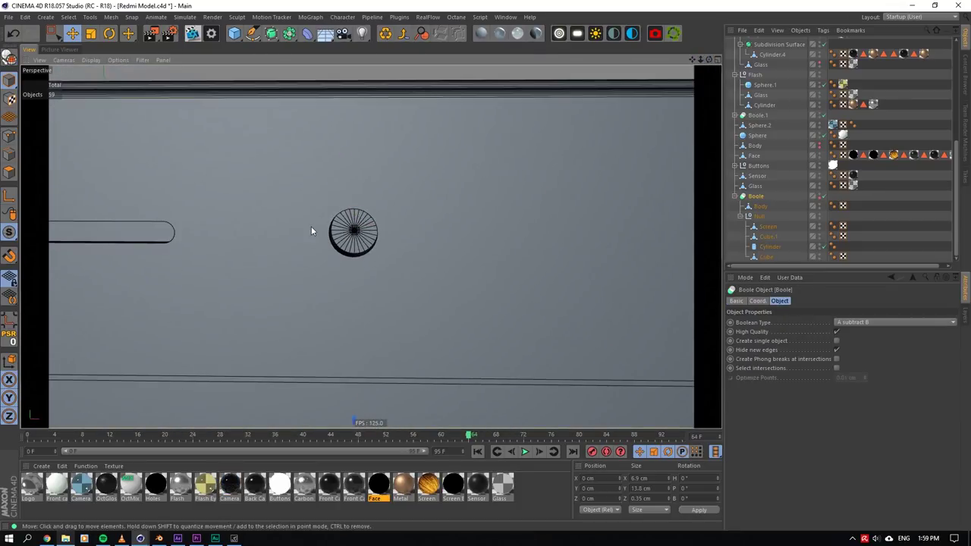
scroll(311, 229, "up", 5)
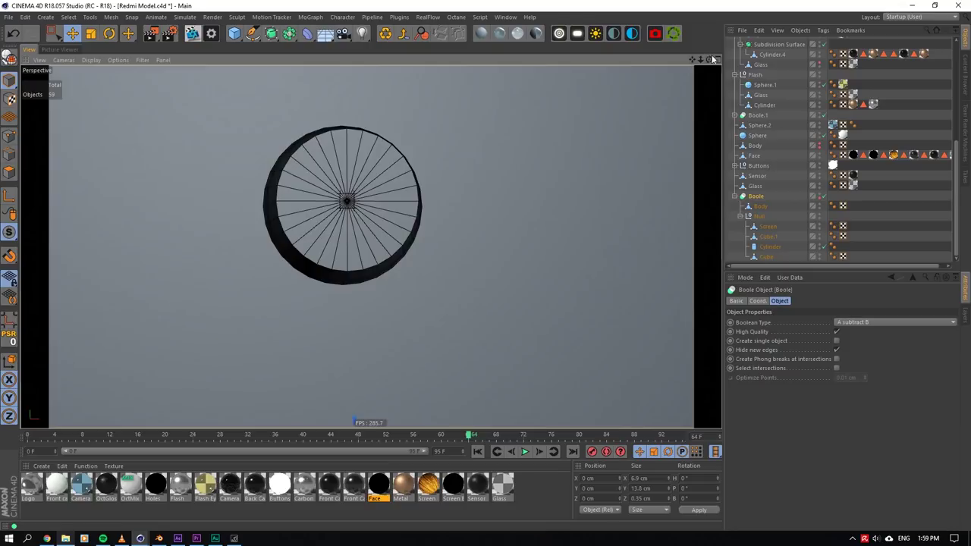
- Select the Body object inside the Boole and isolate it in the viewport
left_click_drag(711, 59, 667, 76)
left_click(759, 206)
left_click_drag(13, 234, 44, 284)
scroll(308, 195, "down", 5)
scroll(286, 179, "up", 3)
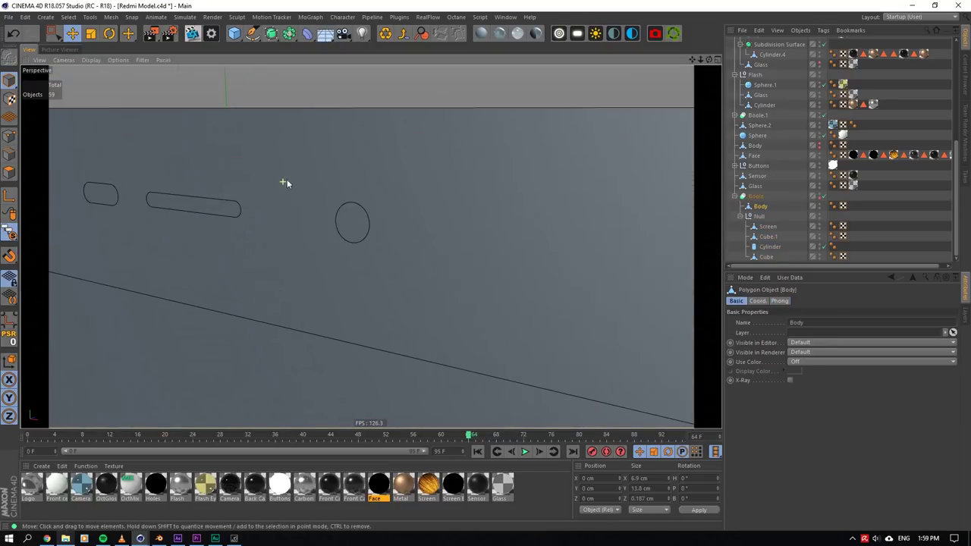
- Select the Cube.1 cutter in the Boole's Null and isolate it in the viewport
left_click(765, 229)
left_click(766, 237)
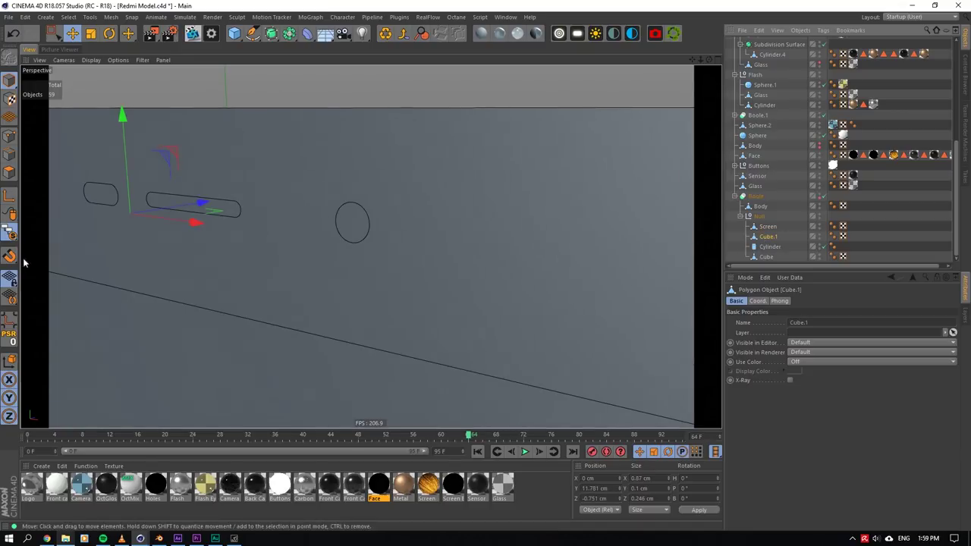
left_click(10, 256)
left_click(61, 265)
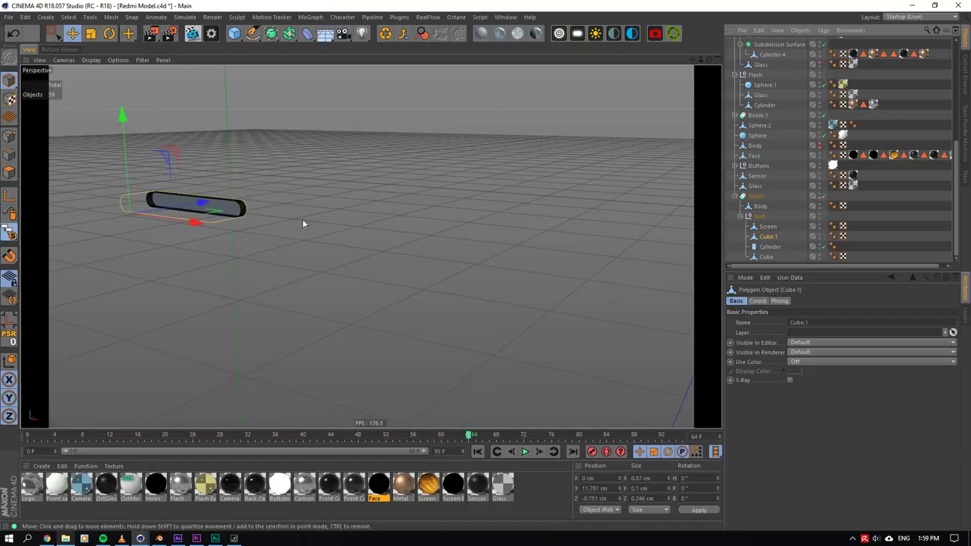
- Isolate the Screen cutter of the Boole's Null in the viewport, followed by the Cube cutter
left_click(803, 227)
left_click(9, 256)
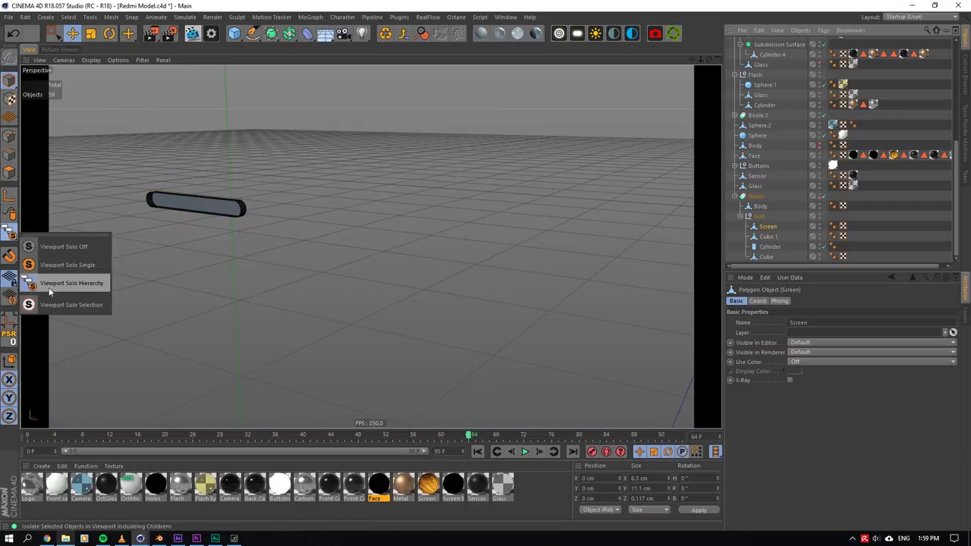
left_click(57, 282)
left_click(768, 237)
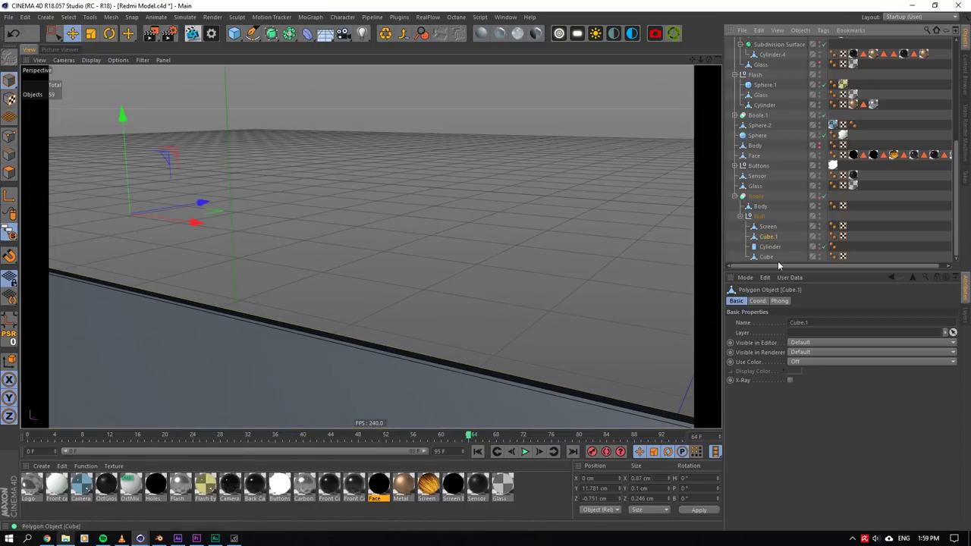
left_click(10, 255)
left_click(57, 283)
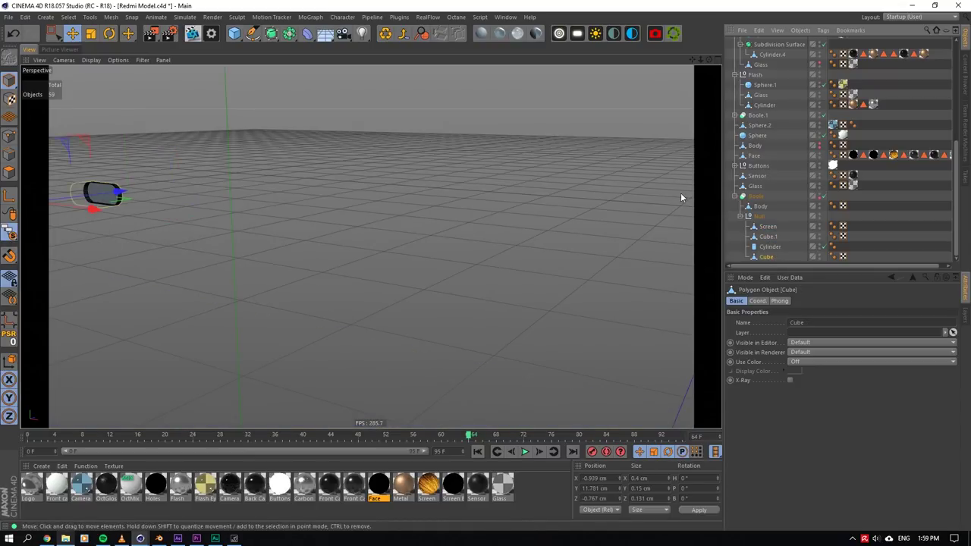
- Isolate the whole front face Boole and examine its sensor, earpiece and camera cutouts
left_click(760, 206)
left_click(755, 196)
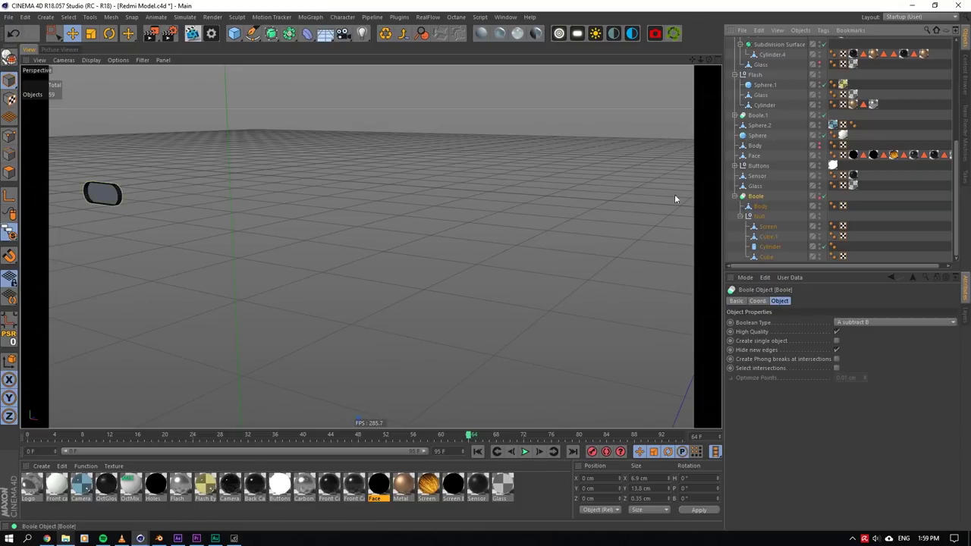
left_click(10, 256)
left_click(61, 282)
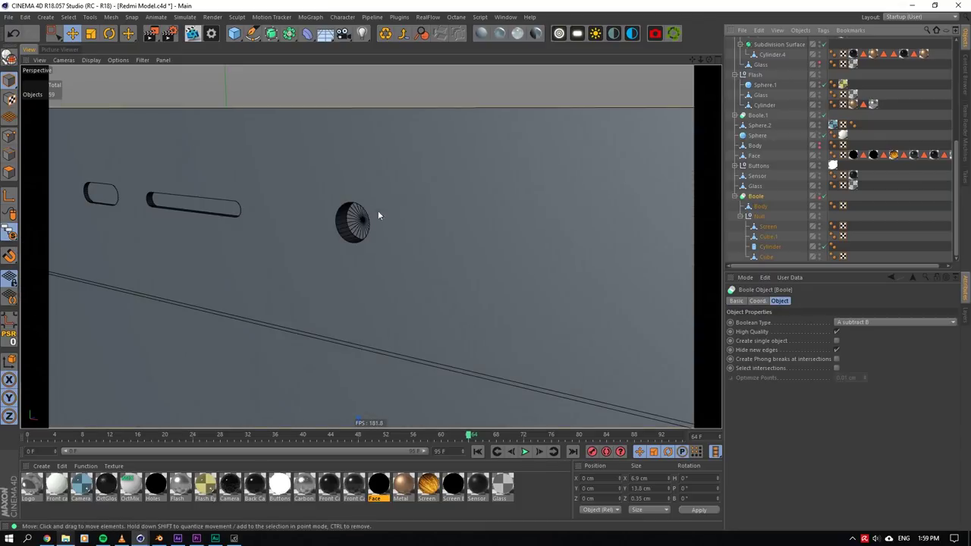
scroll(347, 223, "down", 5)
mouse_move(709, 59)
left_mouse_down()
mouse_move(668, 62)
mouse_move(729, 64)
mouse_move(698, 68)
mouse_move(721, 73)
left_mouse_up()
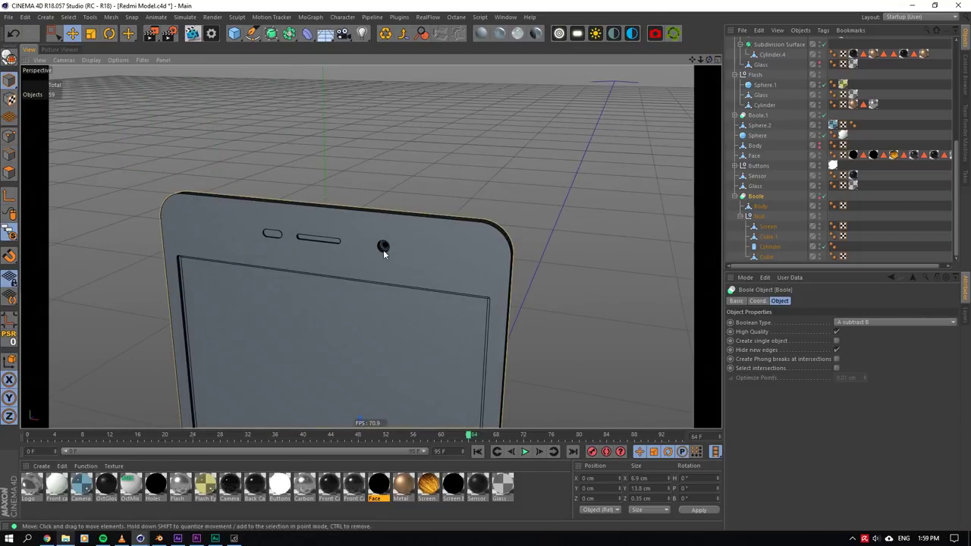
scroll(383, 249, "up", 4)
- Temporarily disable the Boole to show its cutters, select the camera hole's Cylinder, and enable the Boole again
left_click(766, 225)
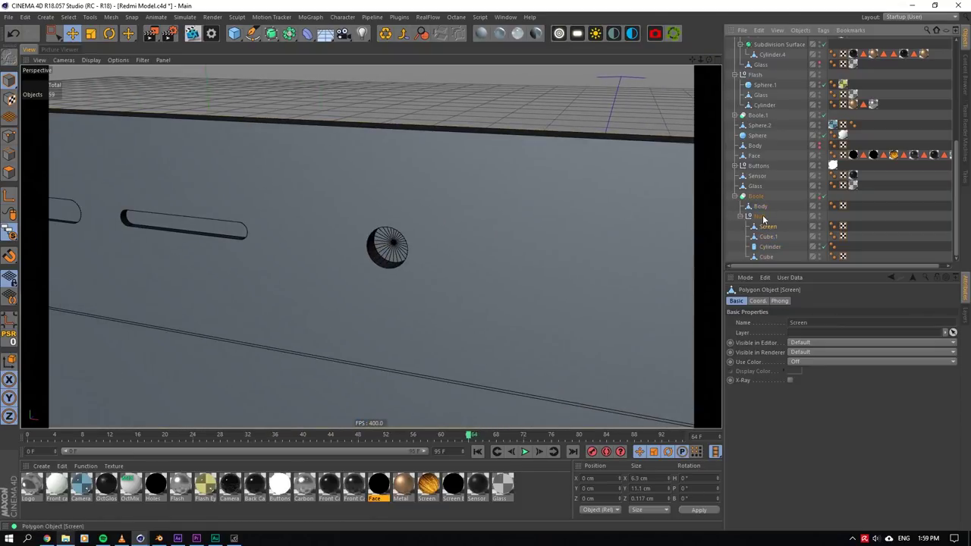
left_click(824, 197)
left_click(382, 267)
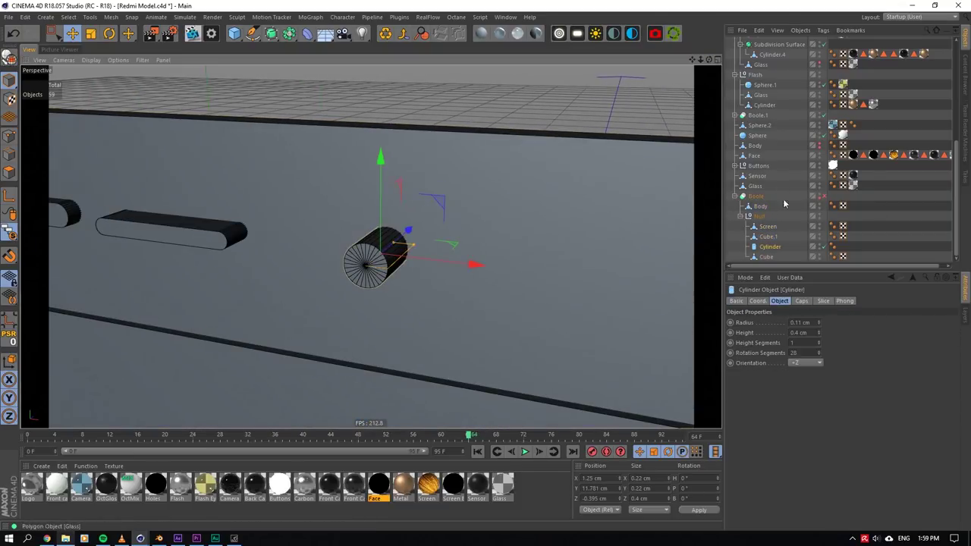
left_click(824, 196)
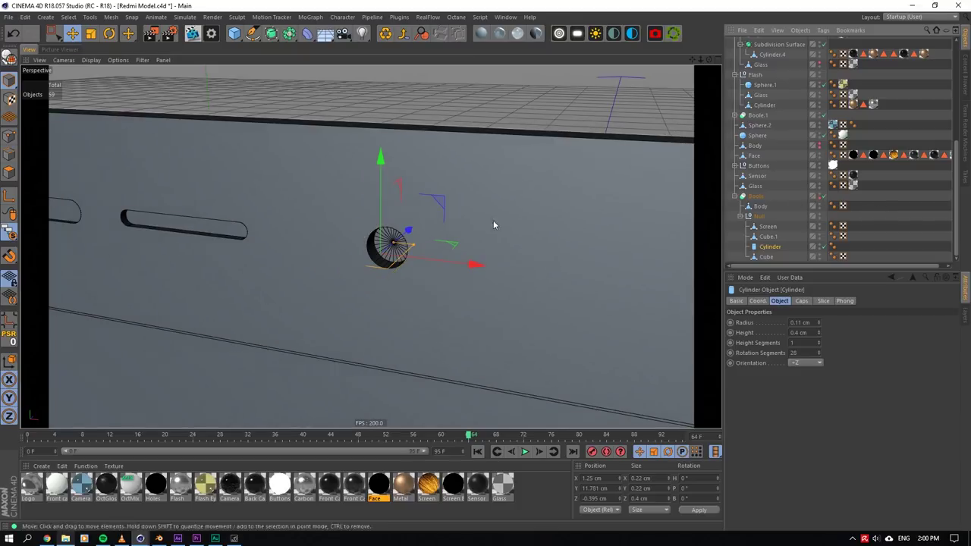
- Turn off the viewport isolation and examine the camera hole and earpiece slot from several angles
scroll(494, 222, "up", 5)
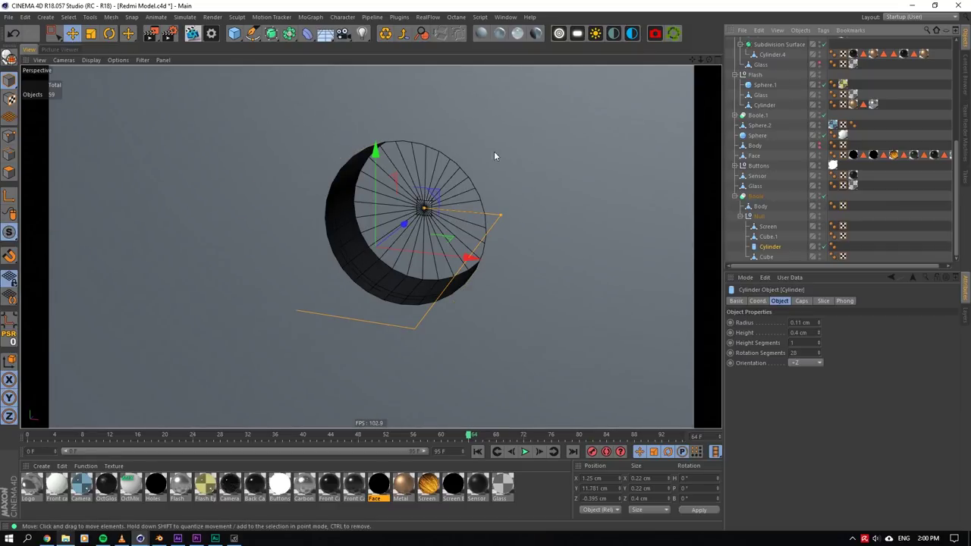
left_click_drag(443, 174, 370, 246, "alt")
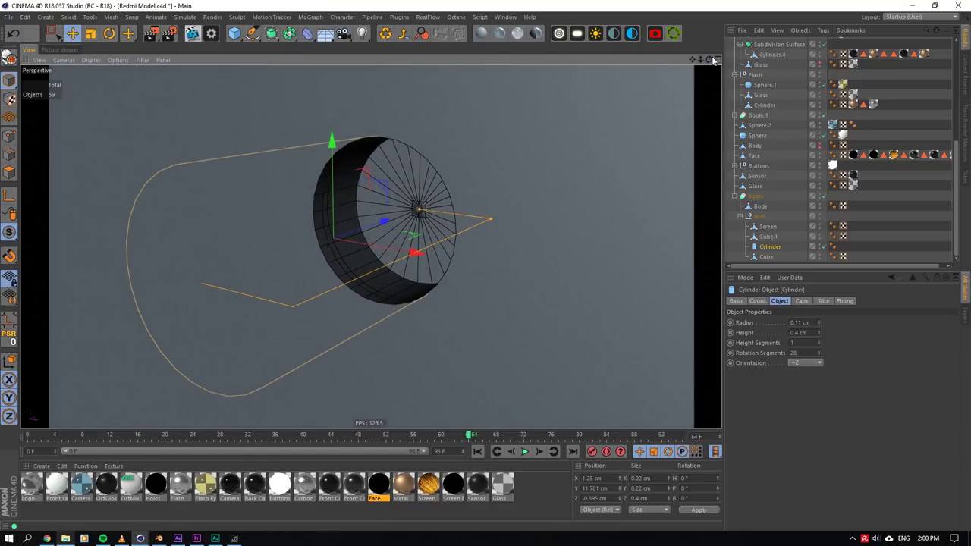
left_click_drag(702, 59, 675, 61)
mouse_move(370, 247)
left_mouse_down("alt")
mouse_move(399, 205)
mouse_move(341, 215)
mouse_move(384, 214)
mouse_move(372, 249)
mouse_move(355, 245)
mouse_move(371, 247)
left_mouse_up("alt")
left_click_drag(692, 59, 891, 69)
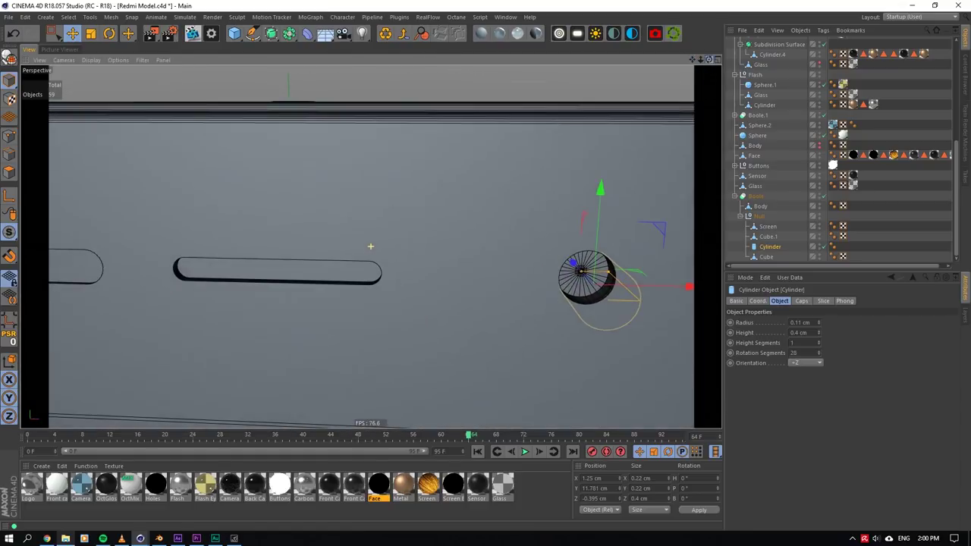
left_click_drag(371, 246, 365, 246, "alt")
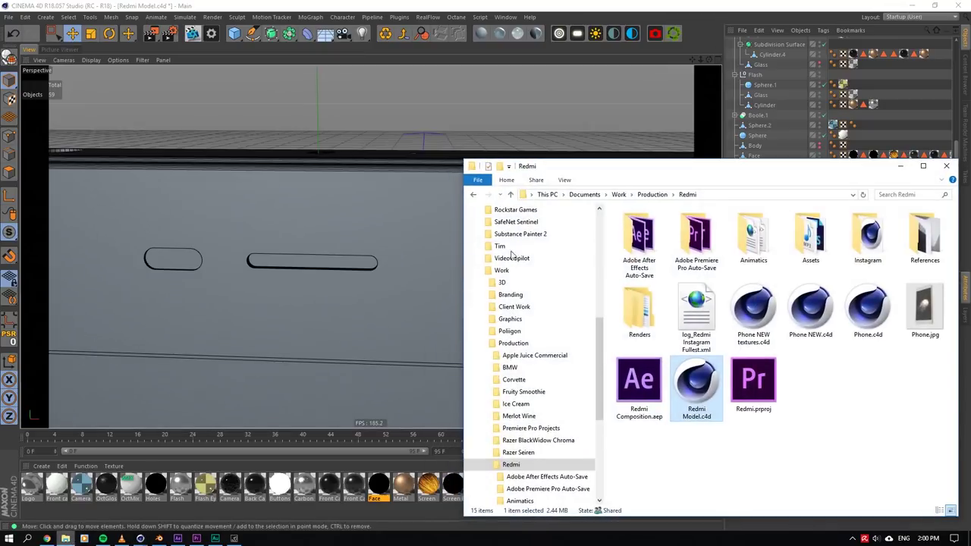
- Open Phone NEW textures.c4d from the Redmi folder, minimize the Render Queue, and examine the front camera's lens and recess
double_click(762, 305)
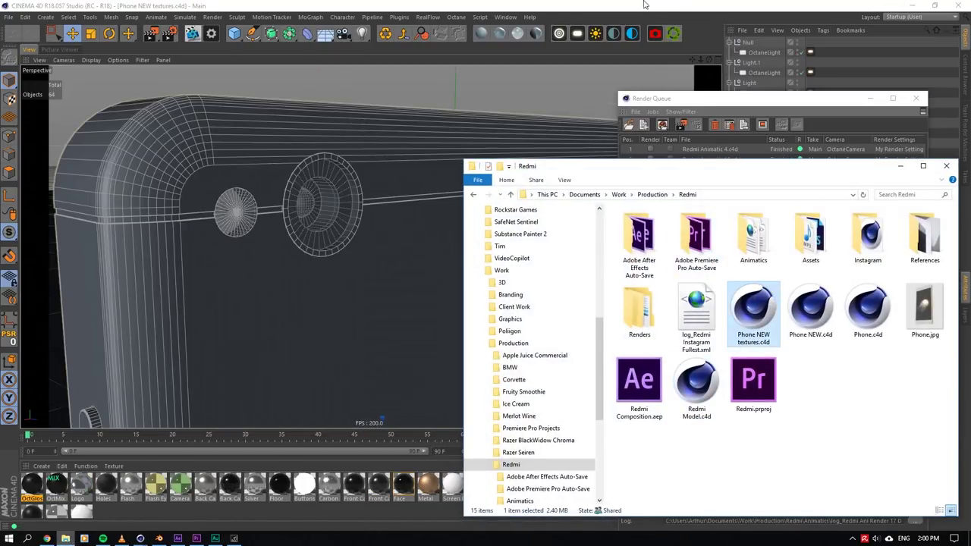
left_click(645, 4)
left_click_drag(371, 247, 554, 247, "alt")
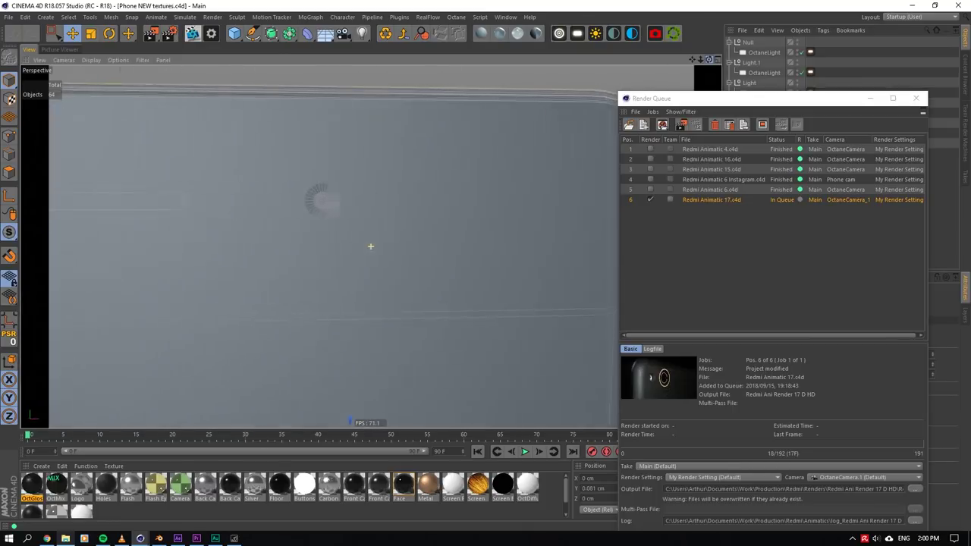
scroll(256, 202, "up", 3)
scroll(377, 183, "up", 7)
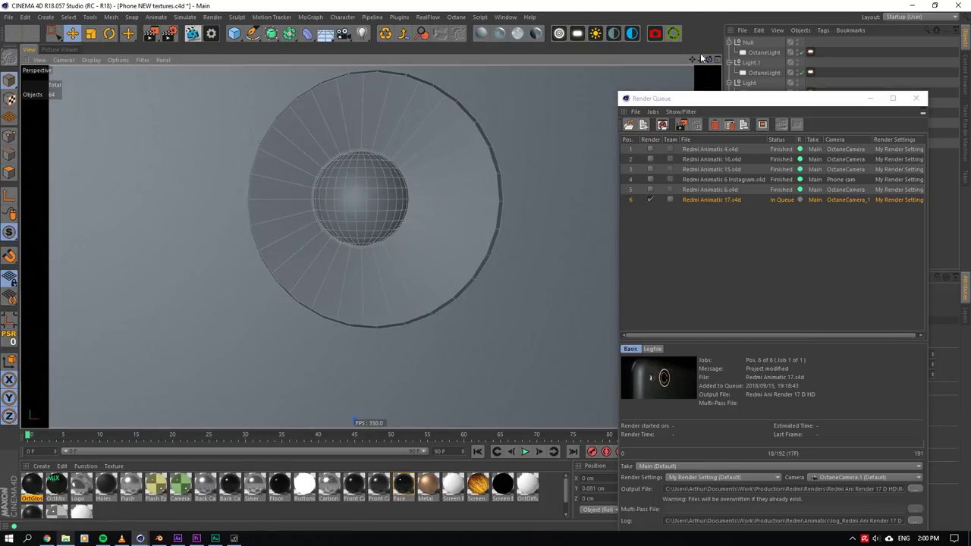
left_click_drag(708, 59, 730, 70)
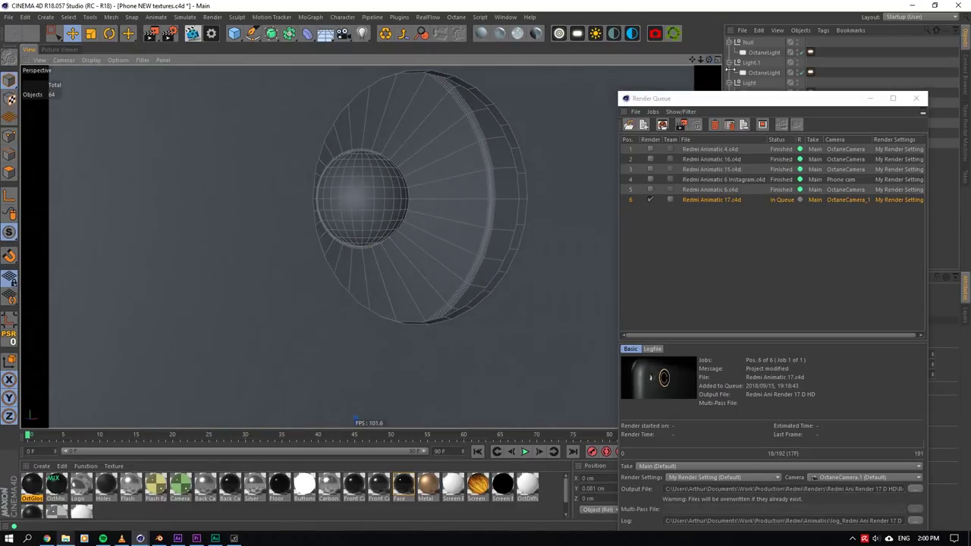
left_click(871, 99)
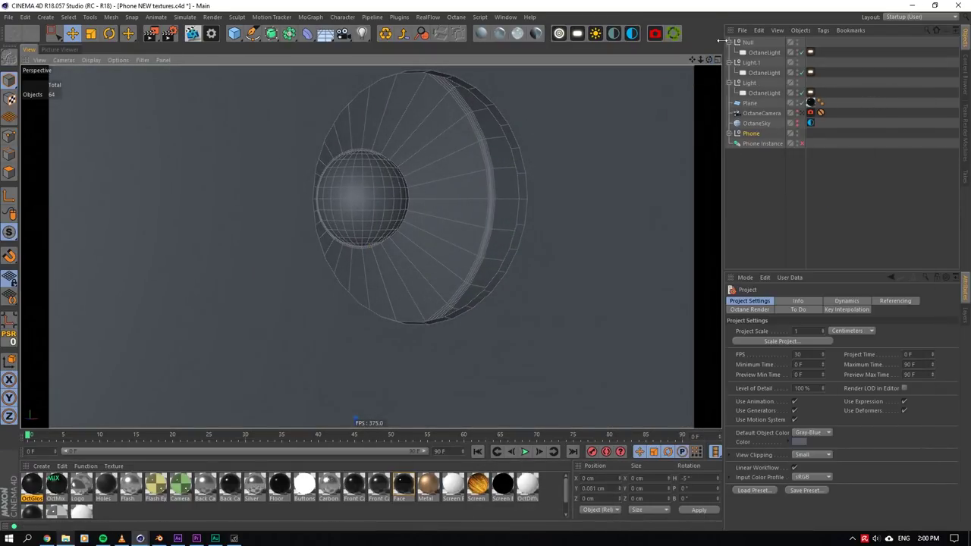
mouse_move(692, 59)
left_mouse_down()
mouse_move(702, 144)
mouse_move(701, 61)
mouse_move(622, 62)
mouse_move(698, 30)
mouse_move(789, 59)
mouse_move(725, 60)
mouse_move(835, 60)
mouse_move(546, 59)
mouse_move(704, 60)
left_mouse_up()
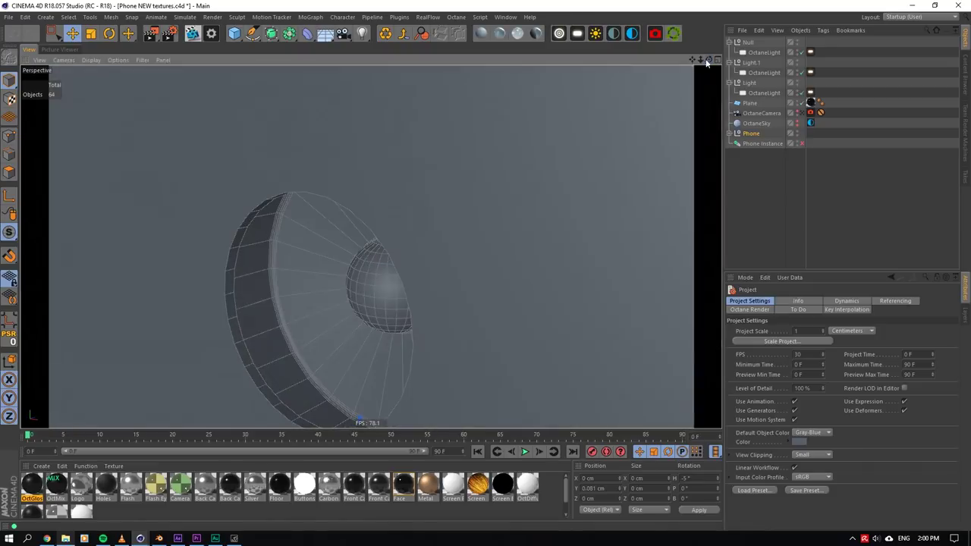
- Close Phone NEW textures.c4d without saving the changes
left_click(7, 16)
left_click(31, 80)
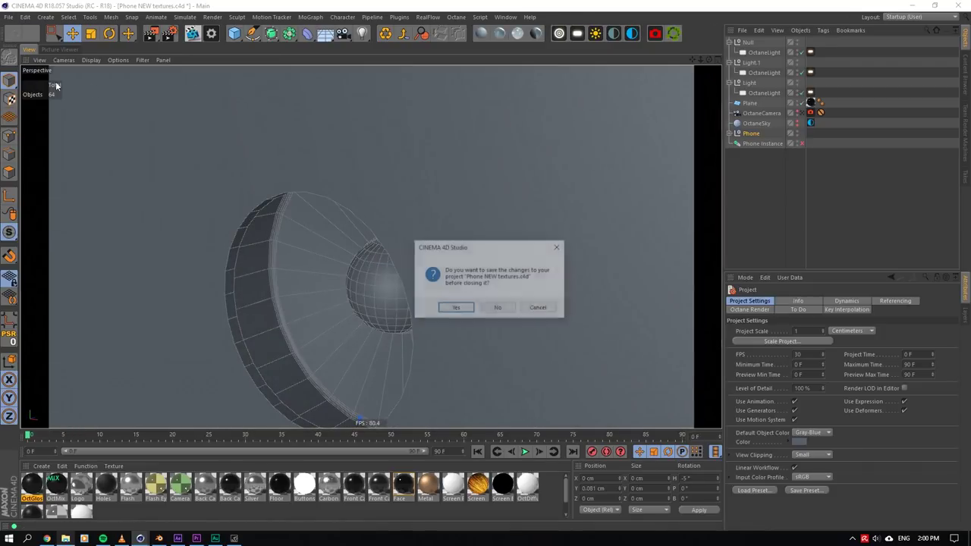
left_click(509, 306)
- Select the front face Boole in Redmi Model.c4d and examine its camera cutout up close and the whole phone from farther away
scroll(507, 258, "down", 6)
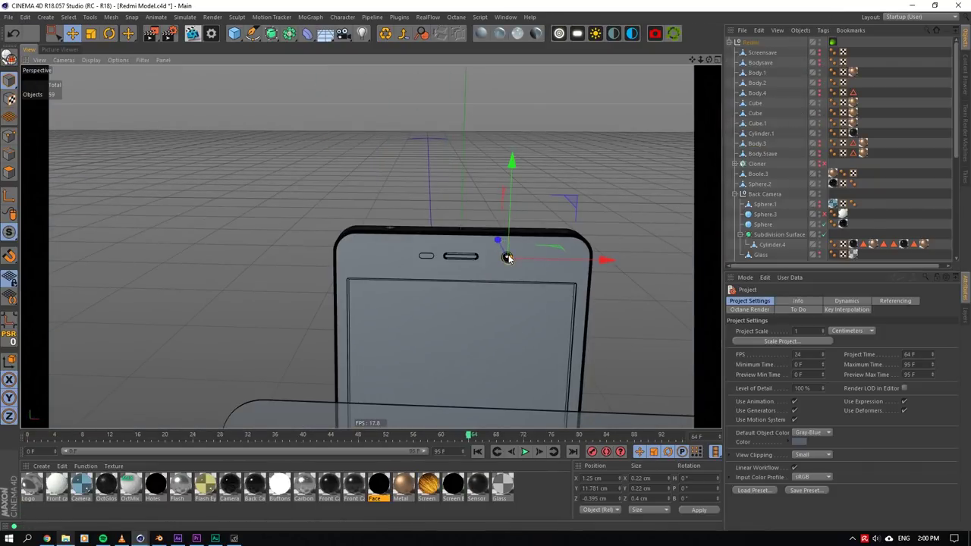
scroll(506, 256, "up", 2)
scroll(581, 247, "up", 3)
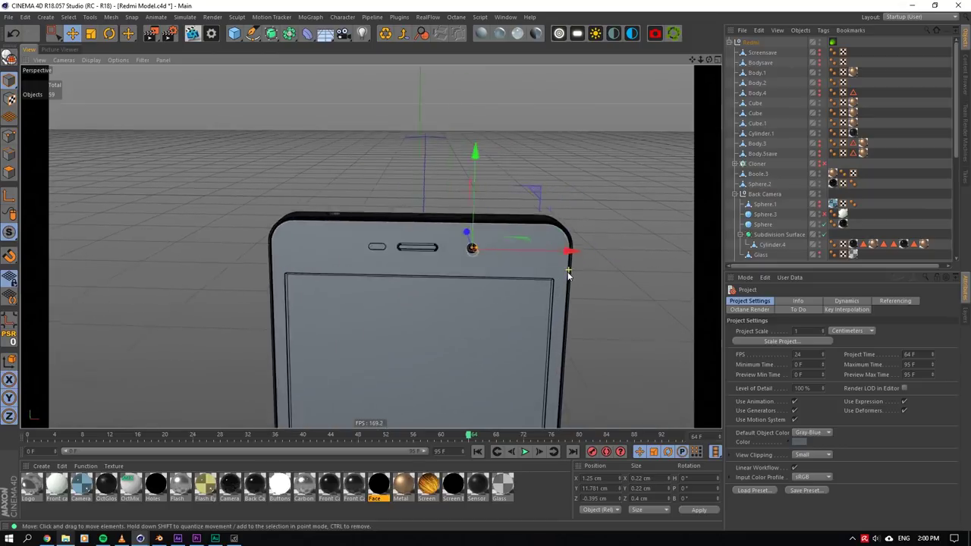
left_click(418, 229)
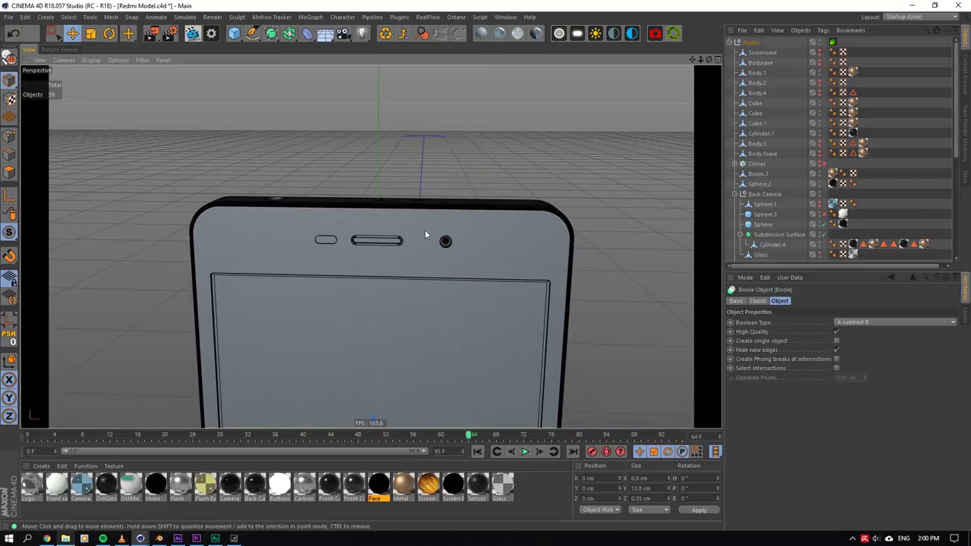
scroll(425, 230, "up", 4)
scroll(518, 264, "up", 2)
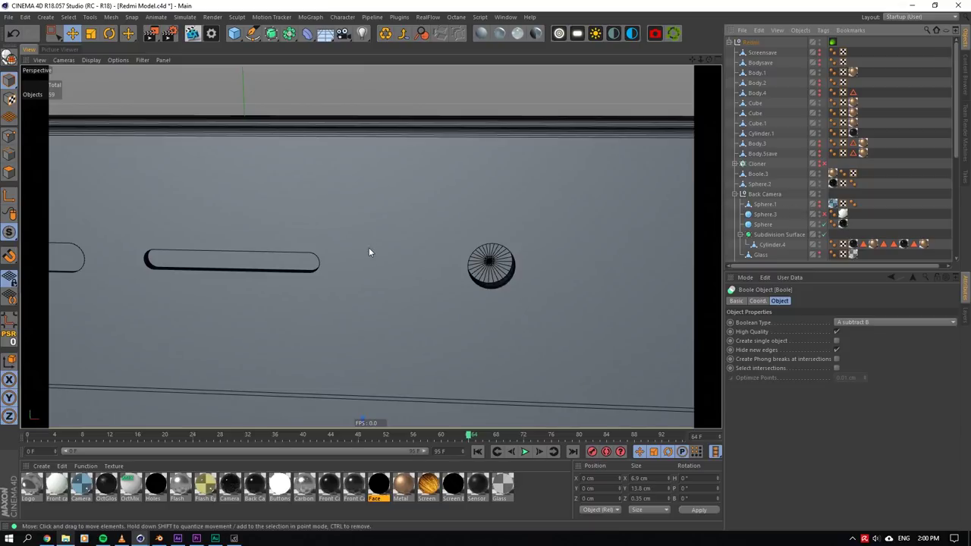
scroll(369, 250, "down", 5)
scroll(370, 252, "down", 5)
scroll(383, 254, "up", 5)
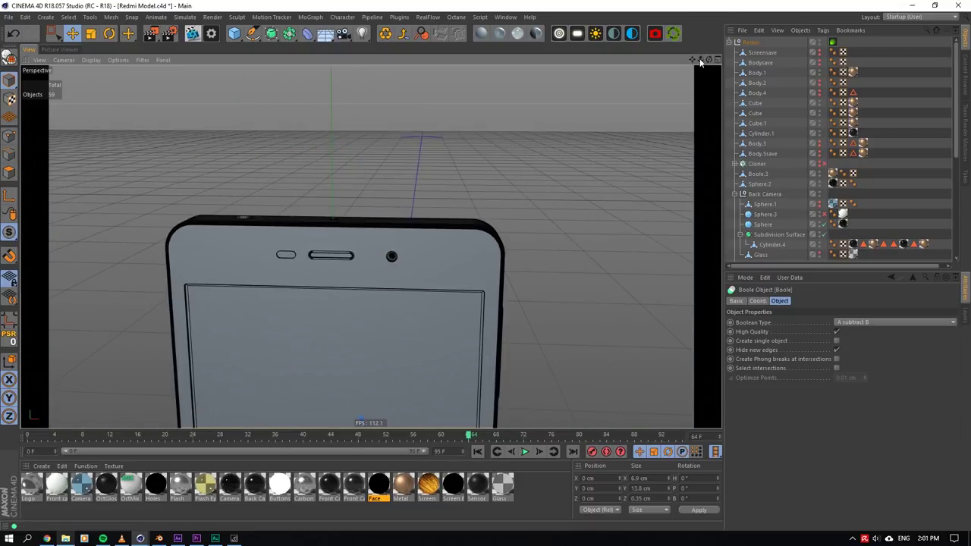
mouse_move(709, 60)
left_mouse_down()
mouse_move(546, 114)
mouse_move(447, 91)
mouse_move(425, 61)
mouse_move(698, 107)
mouse_move(706, 60)
left_mouse_up()
scroll(679, 91, "down", 5)
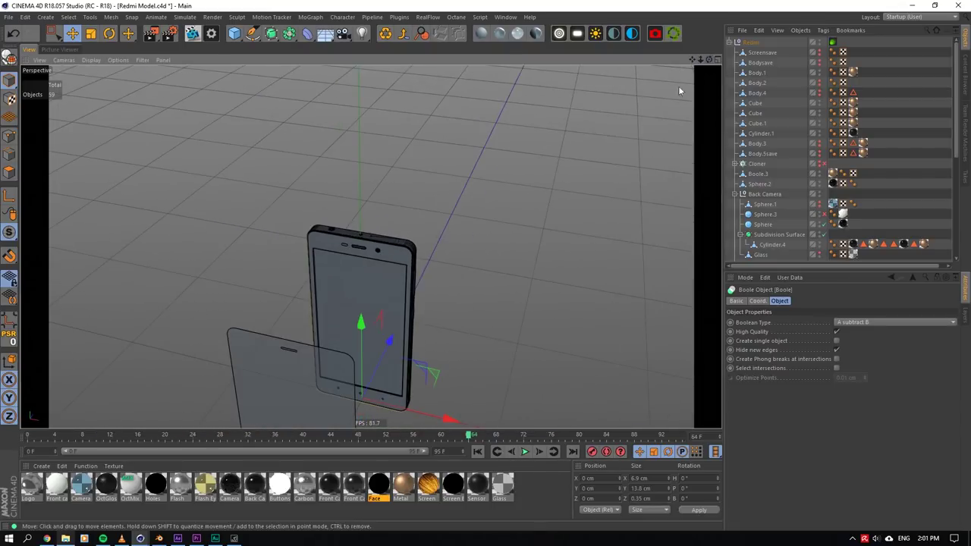
- Undo the Boole selection, select the Redmi null, and collapse its hierarchy
key("ctrl+z")
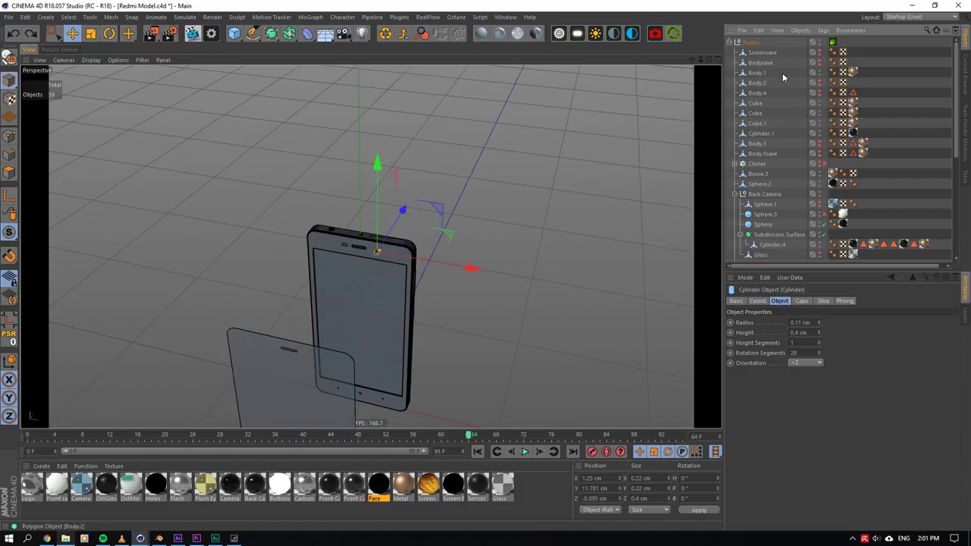
left_click(748, 43)
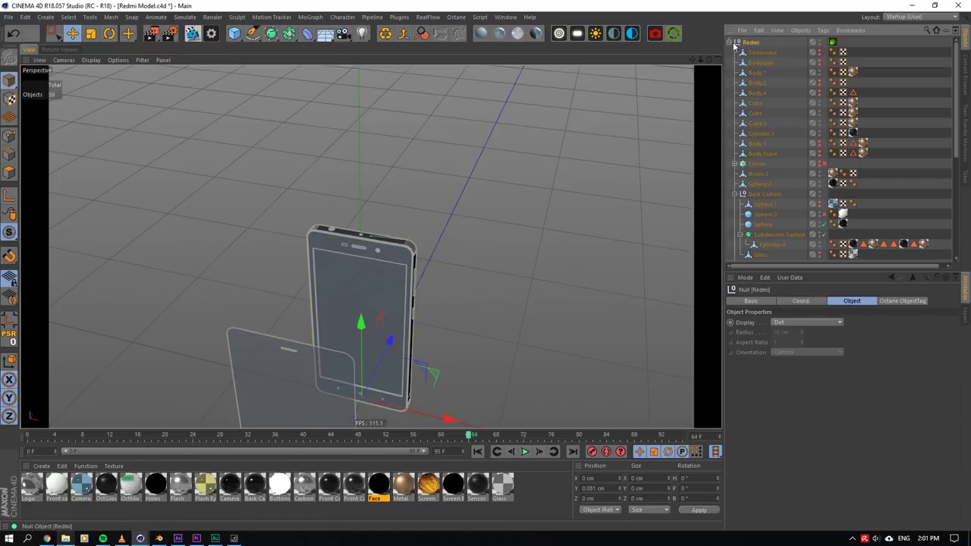
left_click(730, 43)
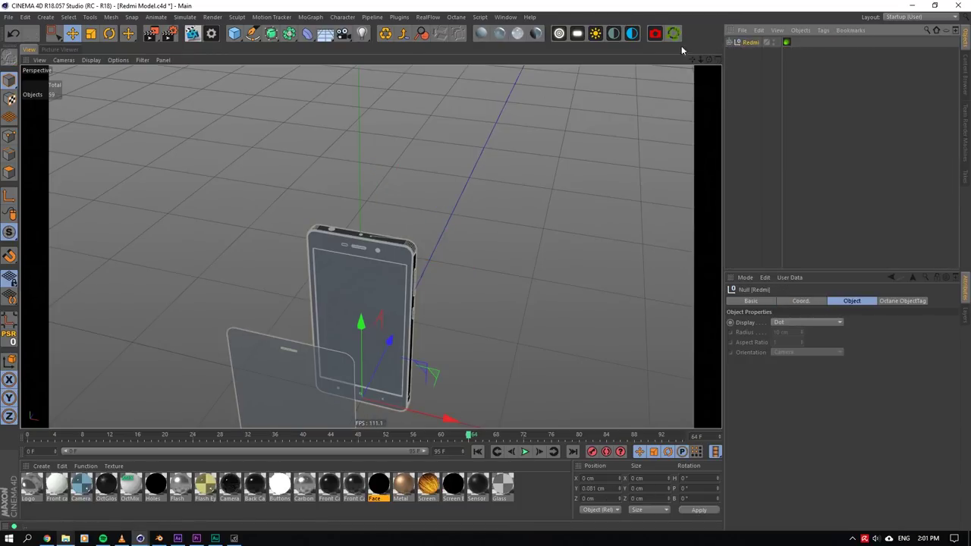
- Close Redmi Model.c4d without saving the changes
left_click(14, 19)
left_click(41, 77)
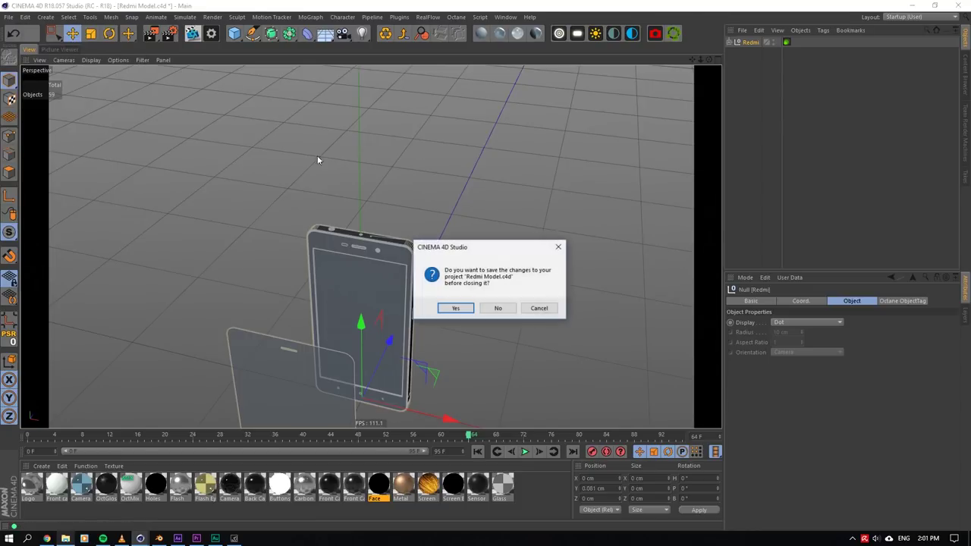
left_click(496, 308)
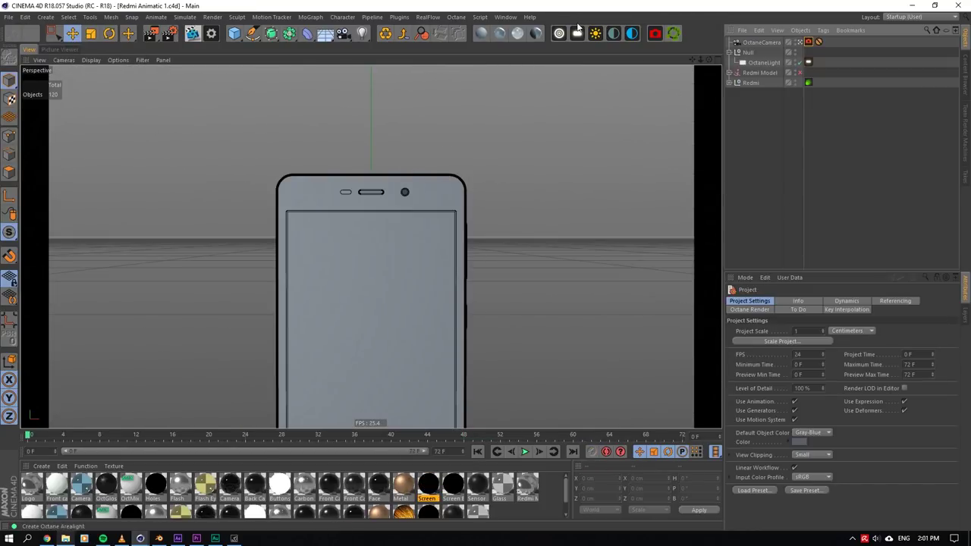
- Switch to the Redmi Animatic 17.c4d project and select the Redmi Model XRef to show its reference settings
left_click(510, 16)
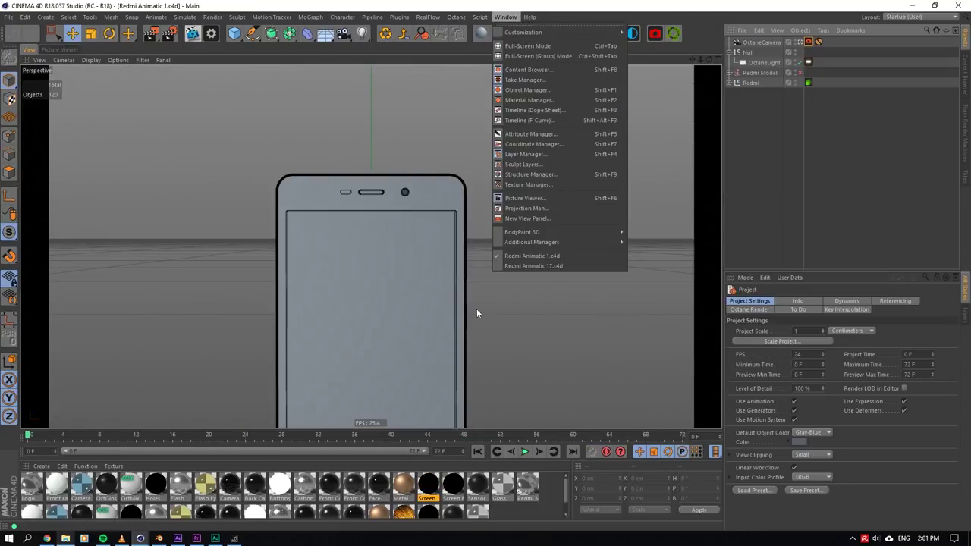
left_click(547, 266)
left_click(86, 16)
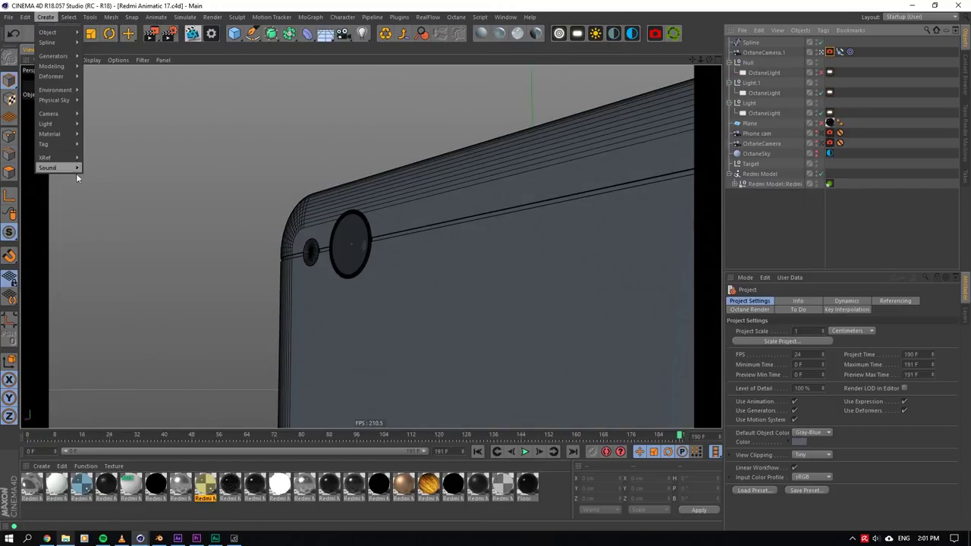
mouse_move(68, 159)
left_click(793, 183)
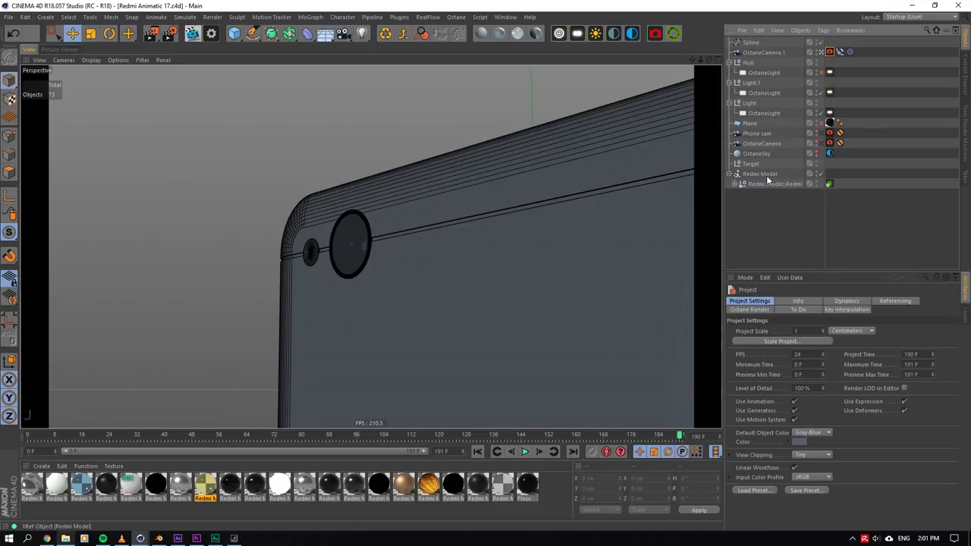
left_click(761, 173)
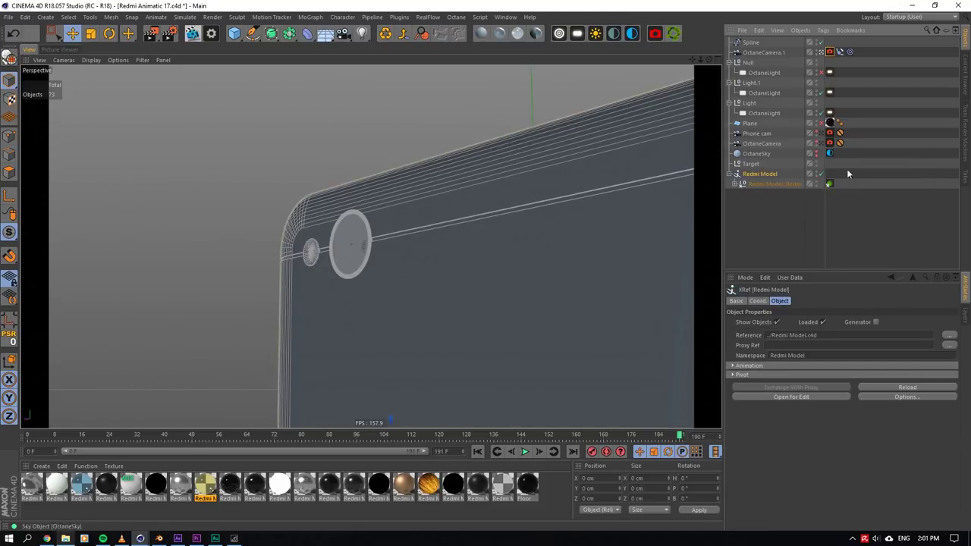
- Highlight the Redmi Model XRef's reference path to Redmi Model.c4d and check the list of open projects
left_click_drag(836, 334, 765, 334)
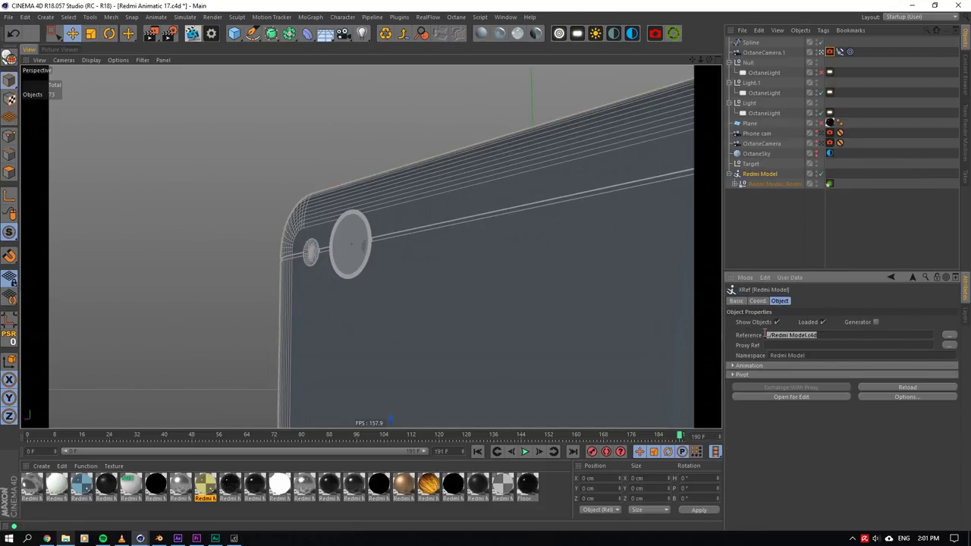
left_click(838, 325)
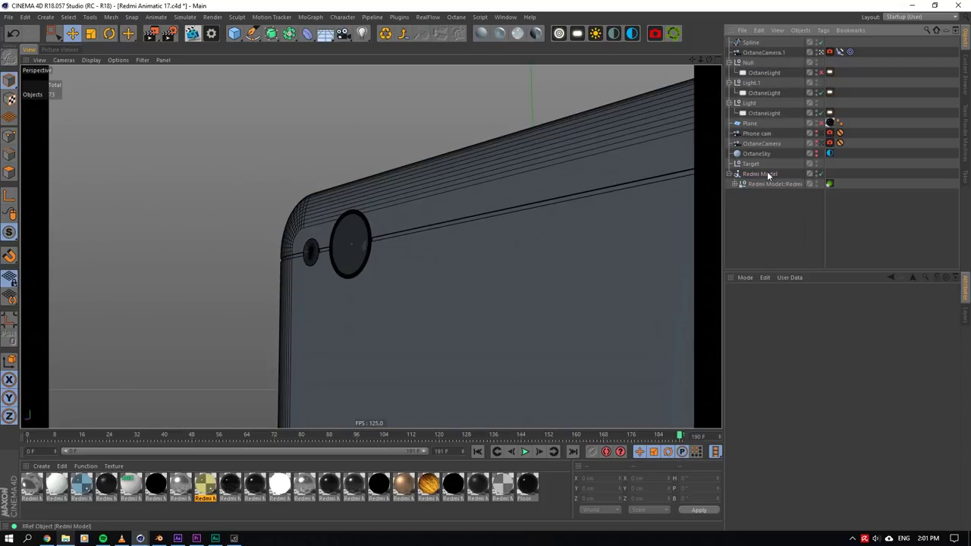
left_click(513, 17)
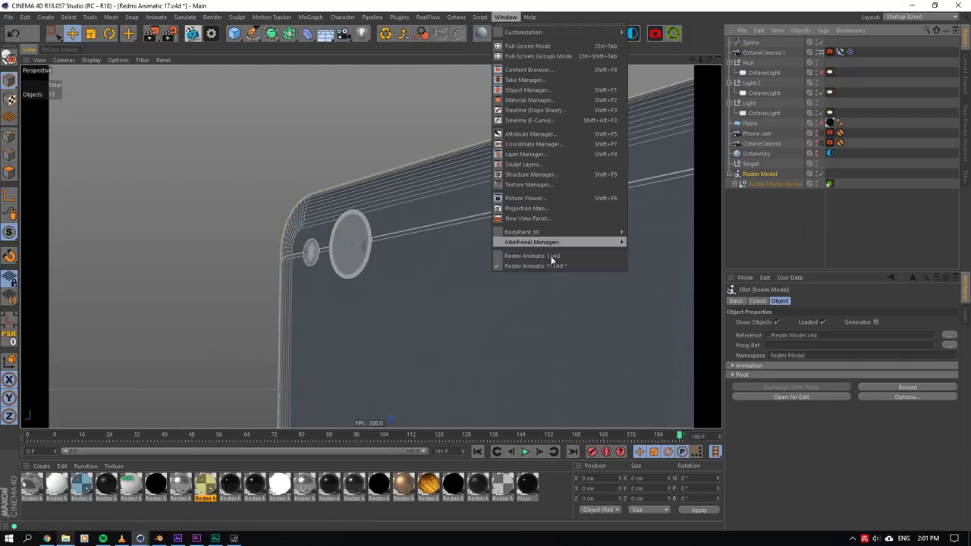
left_click(817, 197)
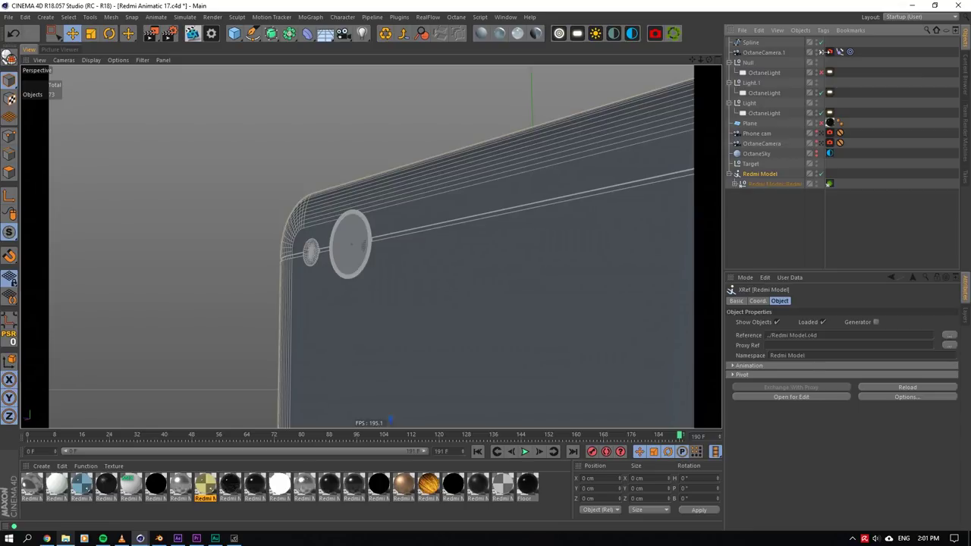
- Leave the OctaneCamera.1 view to inspect the referenced phone from a free viewpoint, and return to that camera
left_click(821, 52)
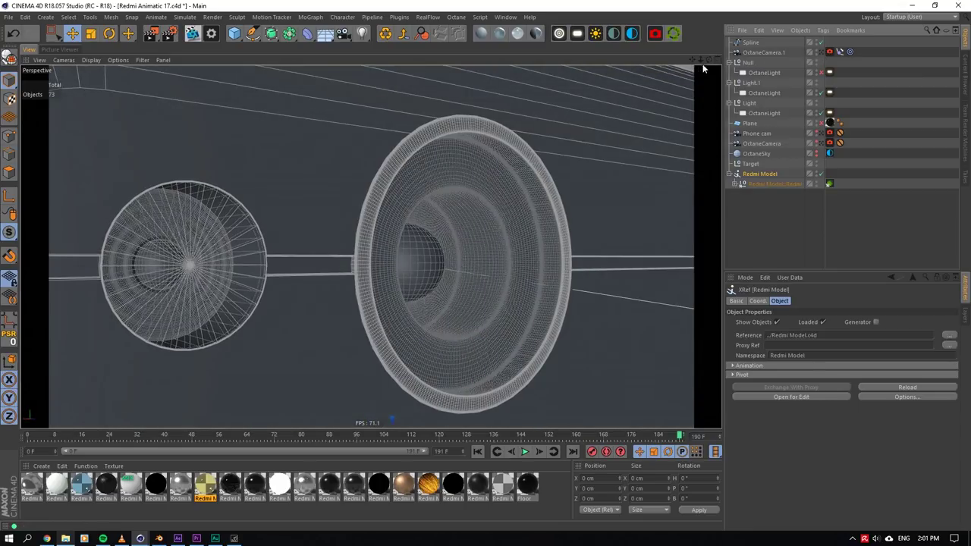
mouse_move(703, 69)
left_mouse_down()
mouse_move(712, 61)
mouse_move(692, 58)
mouse_move(709, 60)
left_mouse_up()
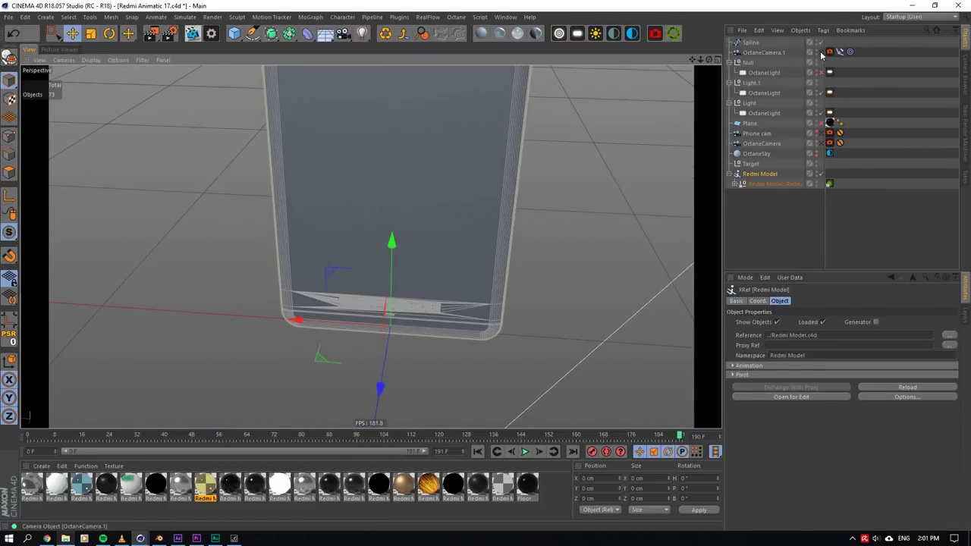
left_click(821, 52)
- Preview the OctaneCamera.1 shot in the Octane Live Viewer, close the preview, and switch to the Redmi project folder in File Explorer
left_click(192, 34)
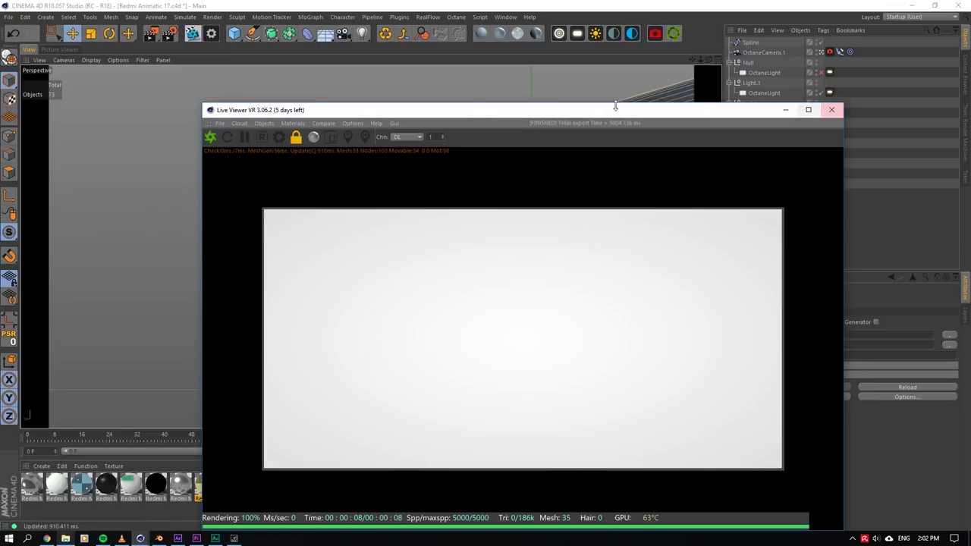
left_click(831, 110)
left_click(65, 539)
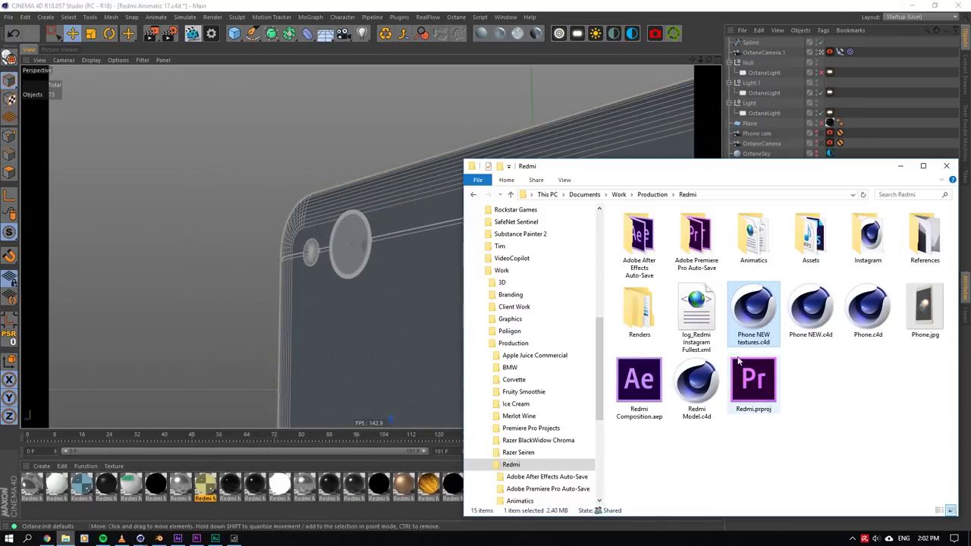
- Open the Redmi Model.c4d project and put the Render Queue window away
key("Return")
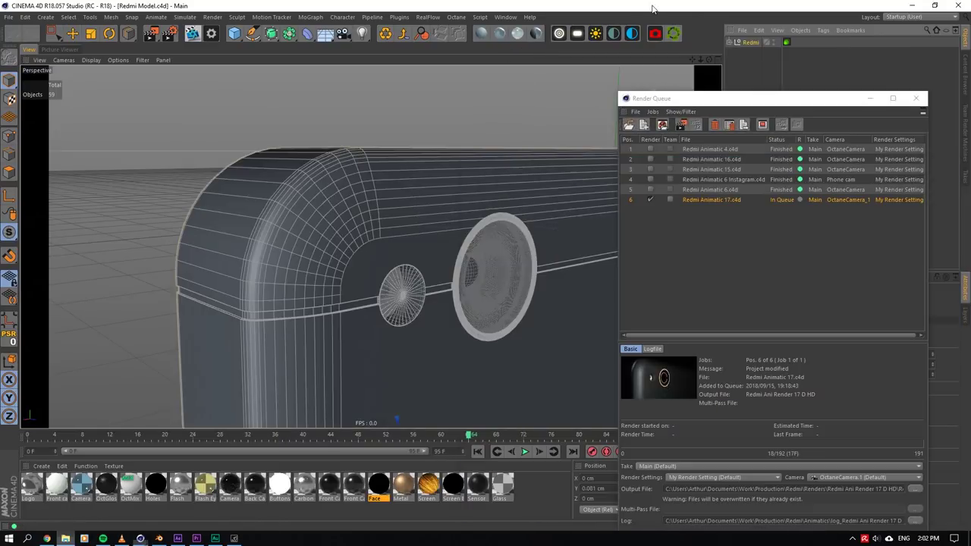
left_click(876, 100)
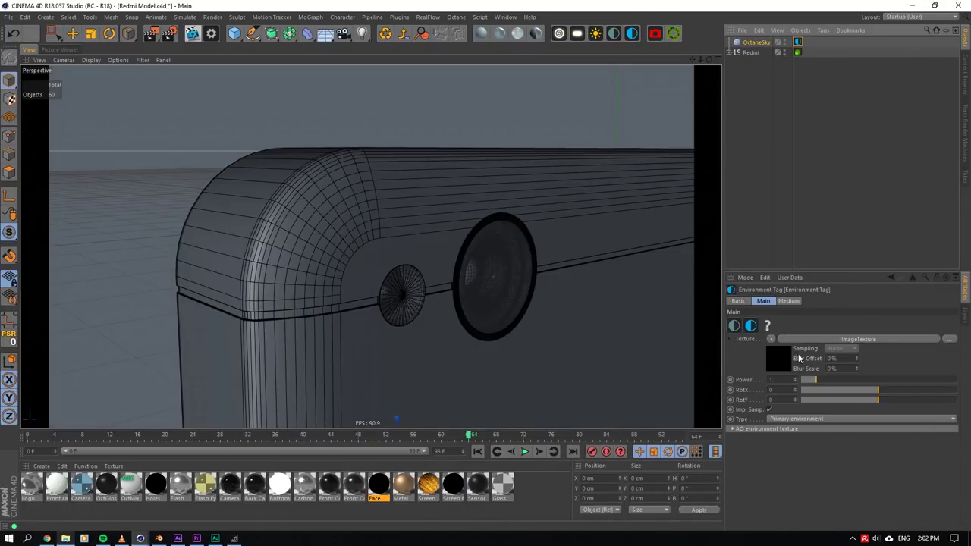
- Load the canada_montreal_loft_max_sunny.exr file from the HDRI folder as the OctaneSky environment texture
left_click(949, 322)
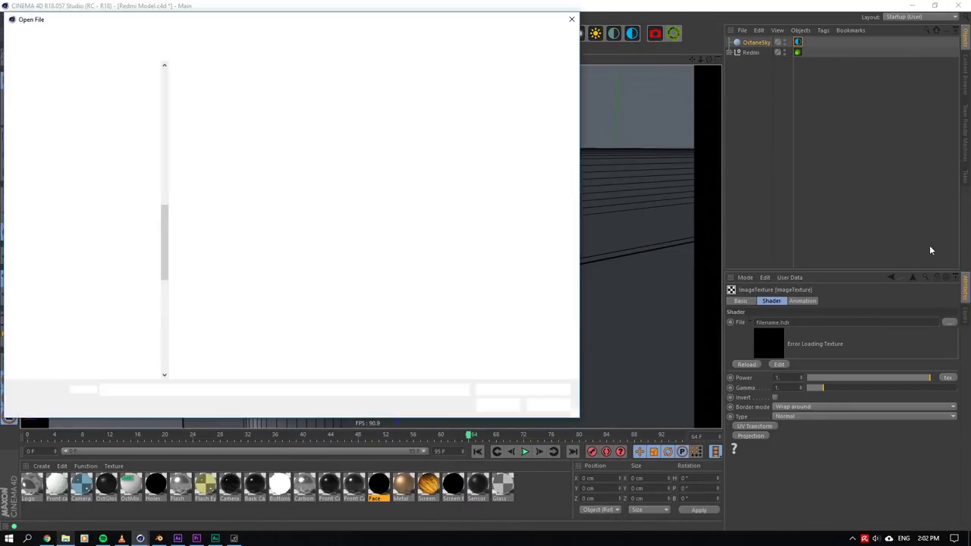
left_click(186, 36)
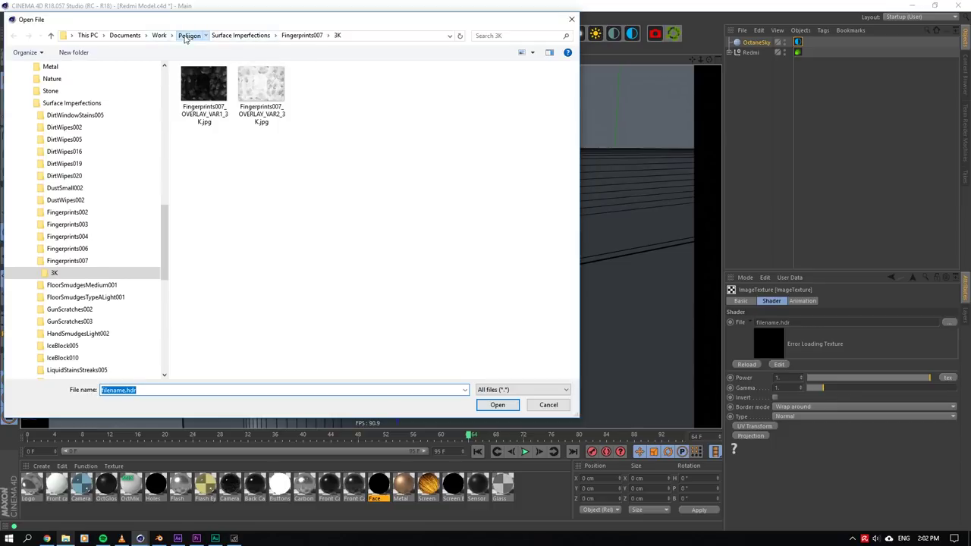
double_click(266, 148)
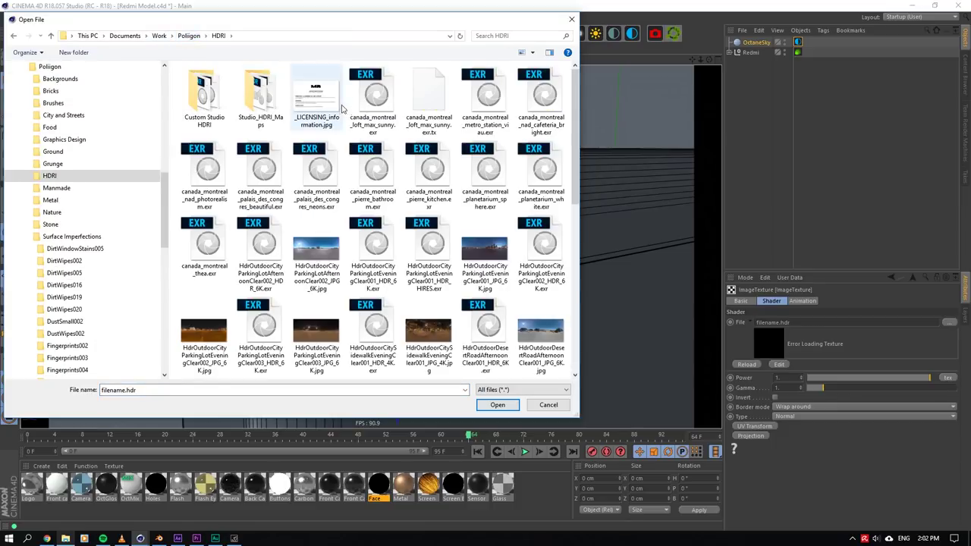
left_click(376, 109)
left_click(507, 403)
left_click(546, 303)
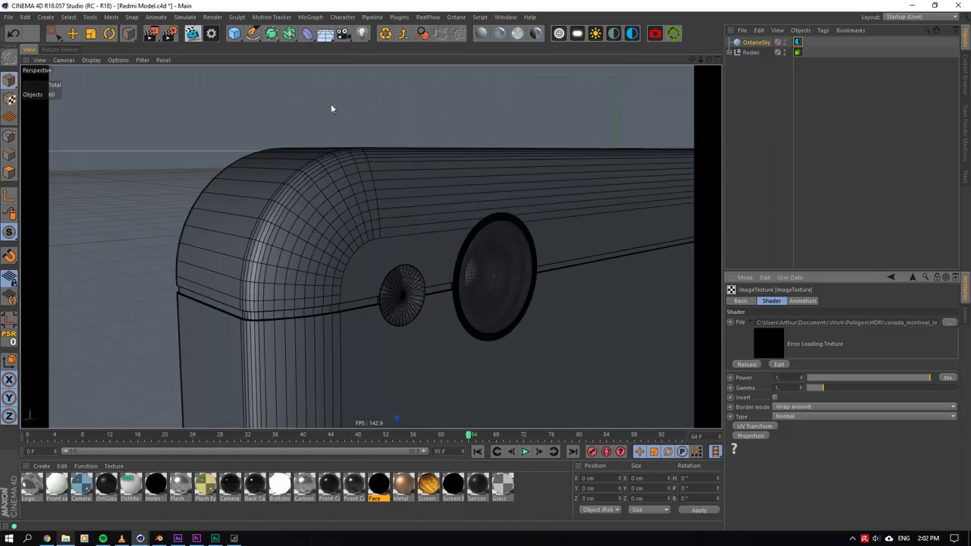
- Render the phone in the Octane Live Viewer and show its front side with the screen
left_click(192, 34)
left_click(210, 137)
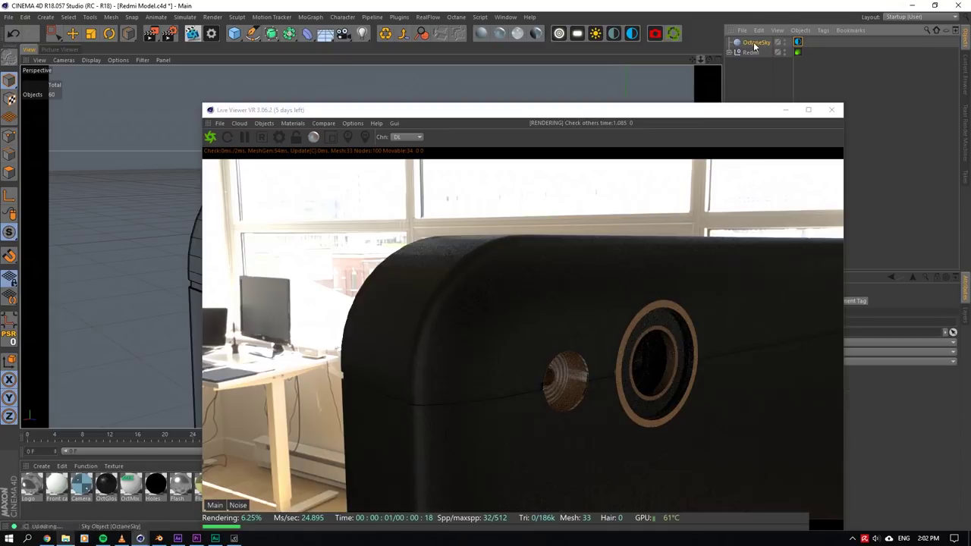
left_click_drag(628, 104, 558, 112)
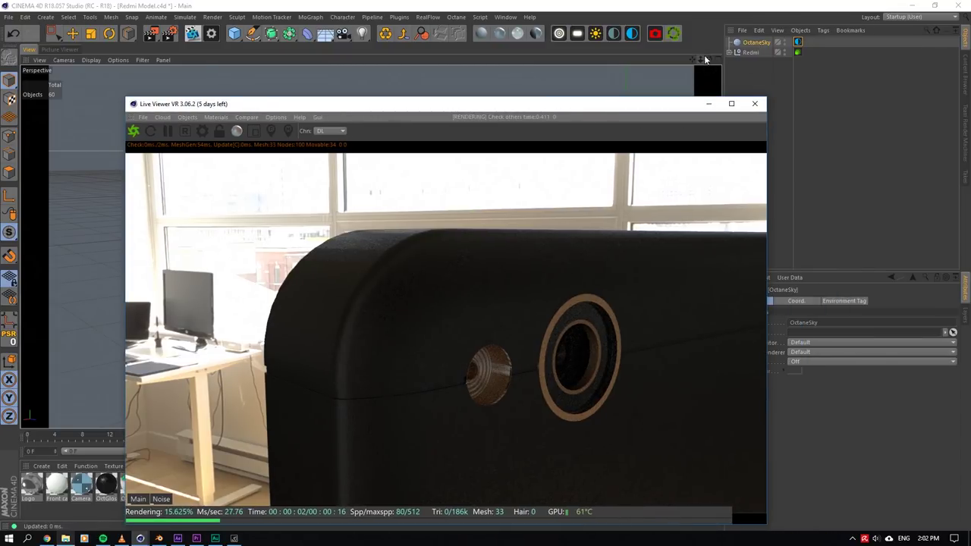
mouse_move(708, 59)
left_mouse_down()
mouse_move(699, 65)
mouse_move(690, 53)
left_mouse_up()
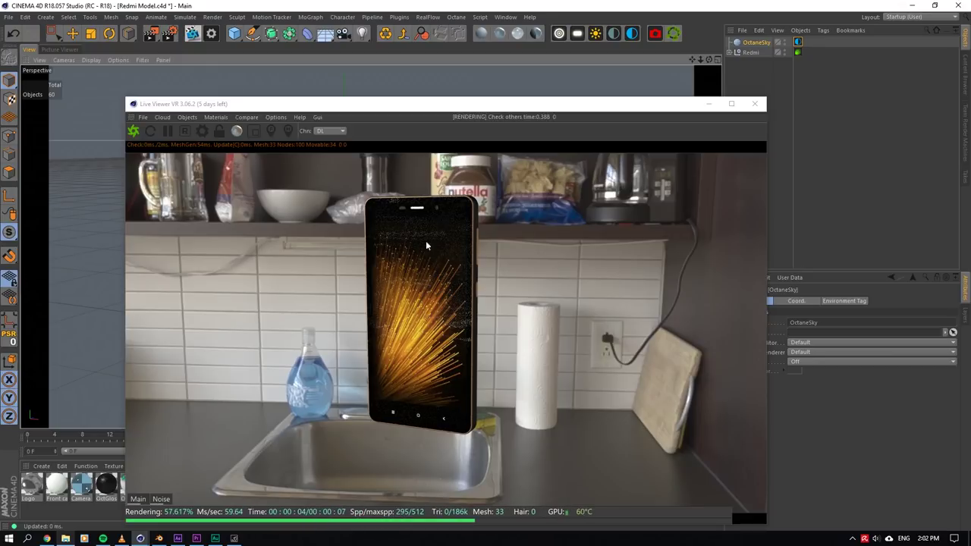
left_click_drag(496, 107, 413, 23)
- Open the Screen material and show the Blackbody Emission settings of its Emission channel
left_click(429, 474)
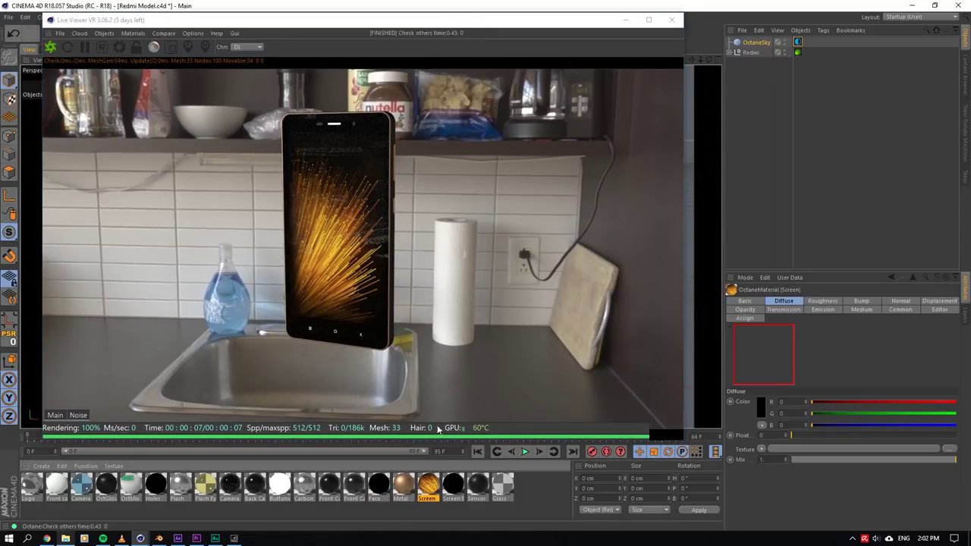
double_click(428, 485)
left_click_drag(369, 68, 754, 148)
left_click(558, 334)
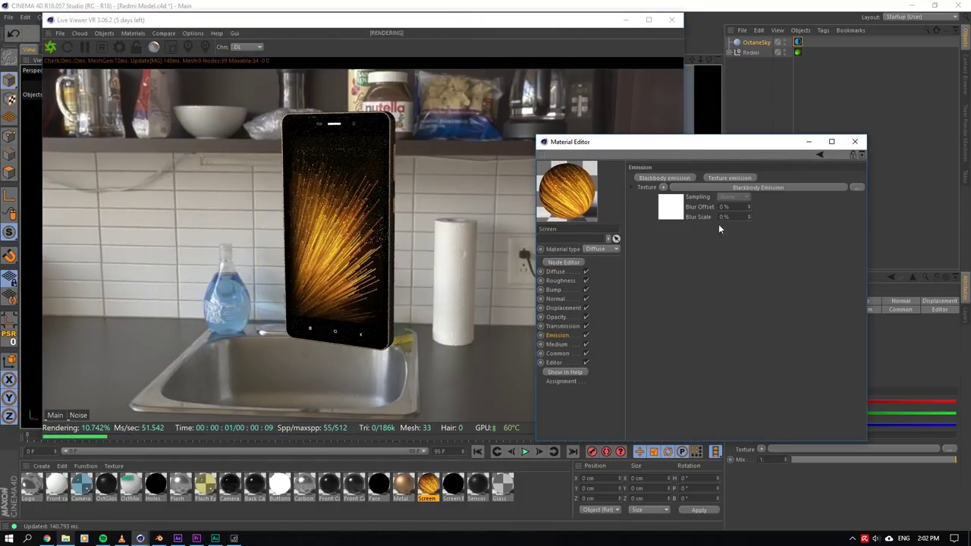
left_click(710, 187)
double_click(693, 213)
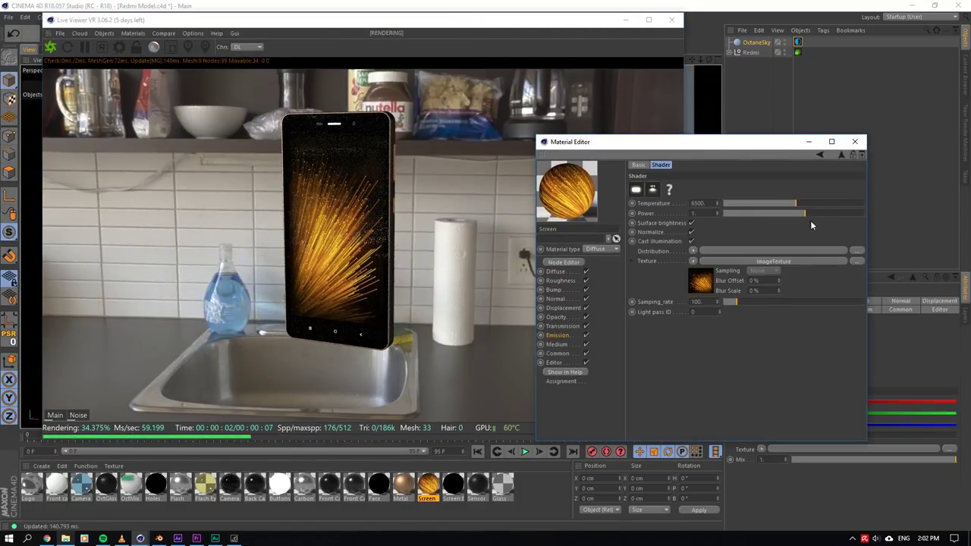
- Try a Blackbody Emission power of about 0.14 on the Screen material and set it back to 1
left_click_drag(810, 220, 775, 214)
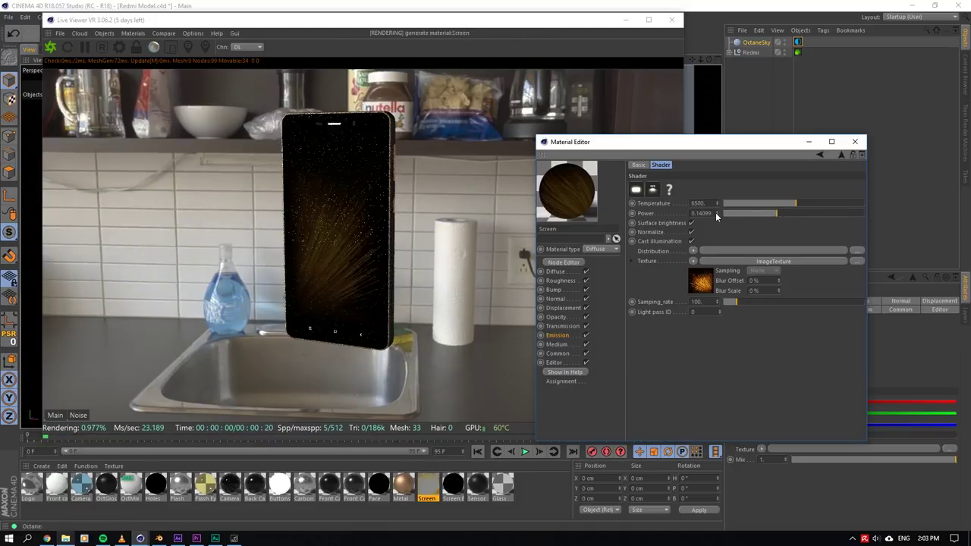
double_click(701, 213)
type("1")
key("Return")
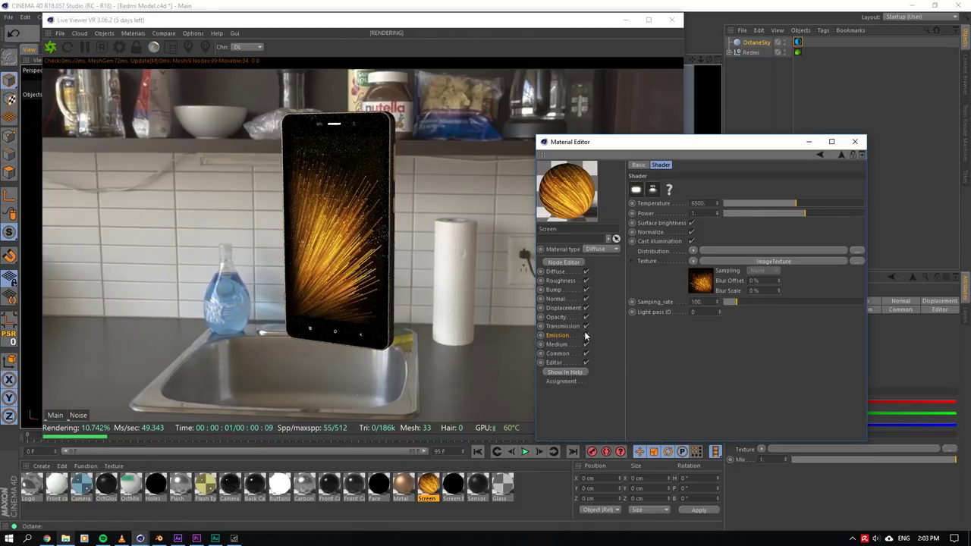
- Switch the Screen material's Emission channel off and on again, and close the Material Editor
left_click(586, 336)
left_click(585, 335)
left_click(835, 142)
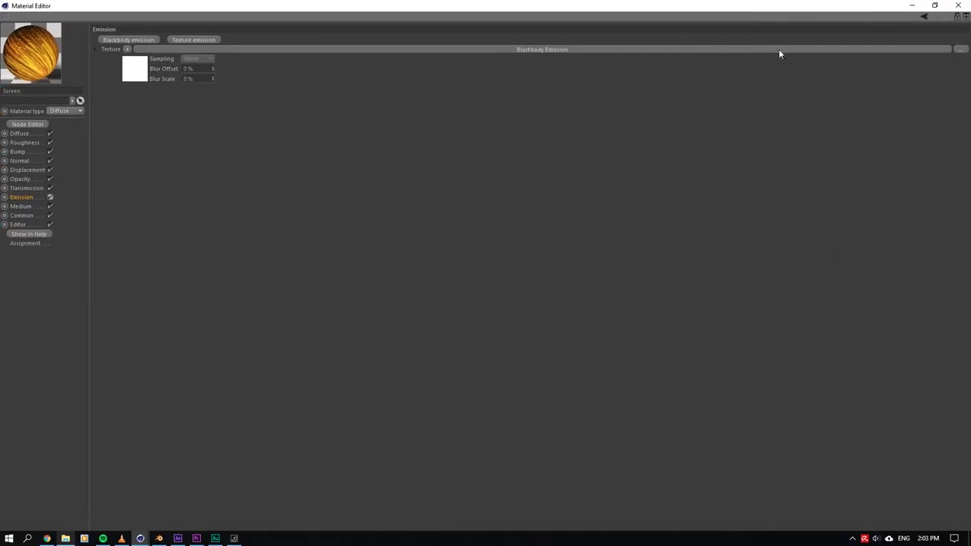
left_click_drag(742, 4, 834, 107)
left_click(878, 119)
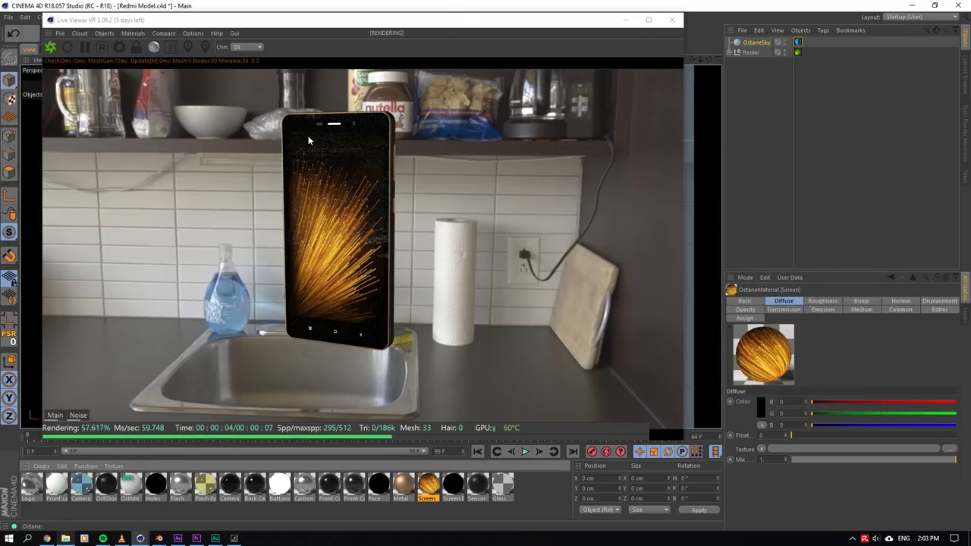
- Examine the phone's navigation buttons and the metallic rim at its upper corner up close in the live render
left_click_drag(700, 61, 618, 30)
left_click_drag(447, 24, 629, 400)
right_click_drag(257, 337, 347, 267, "alt")
scroll(348, 271, "up", 5)
scroll(387, 182, "down", 2)
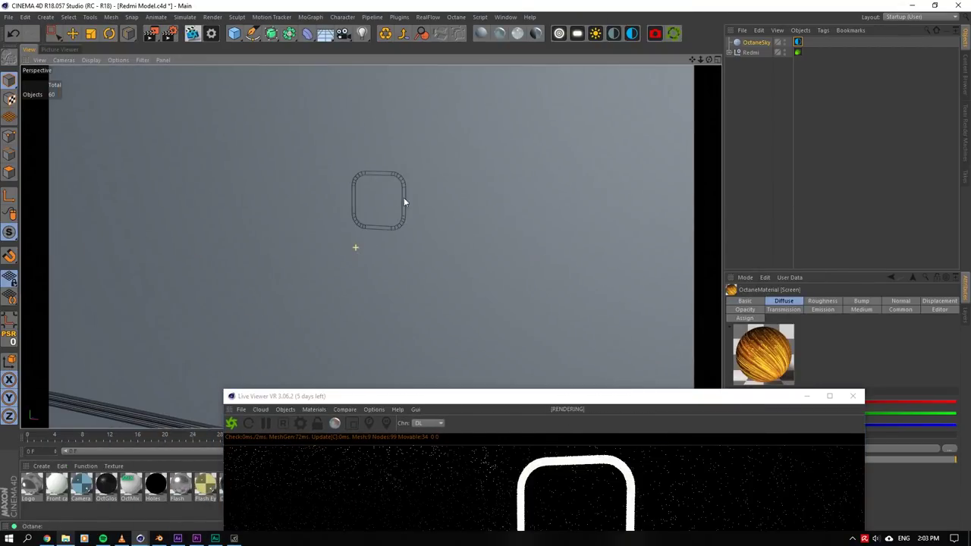
left_click_drag(692, 59, 455, 59)
left_click(576, 398)
left_click_drag(521, 401, 325, 70)
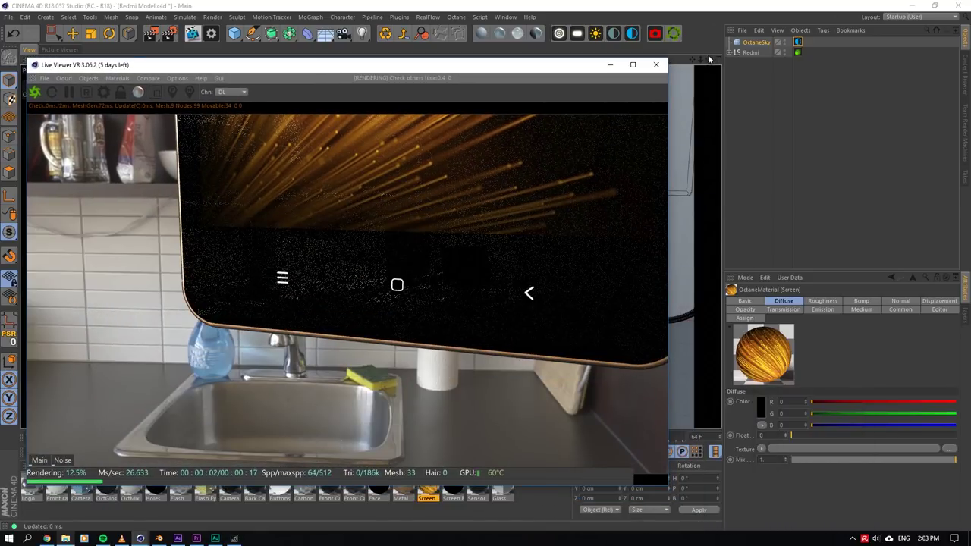
mouse_move(709, 60)
left_mouse_down()
mouse_move(693, 63)
mouse_move(702, 70)
mouse_move(689, 57)
mouse_move(701, 65)
left_mouse_up()
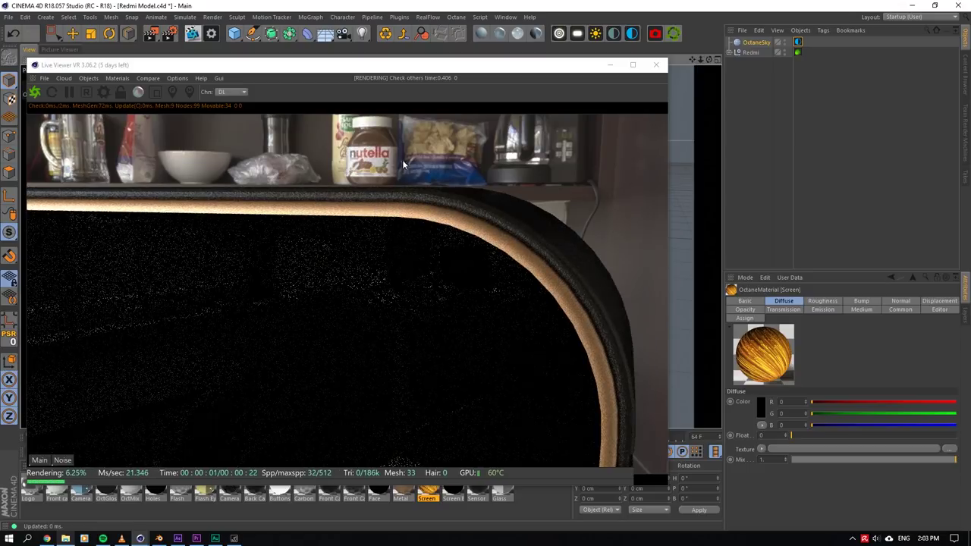
left_click_drag(473, 65, 479, 31)
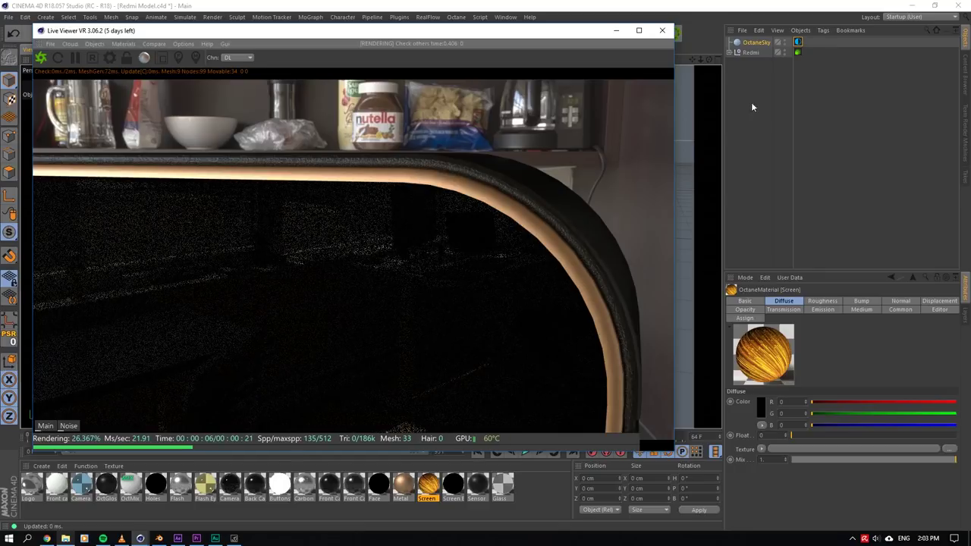
- Set the OctaneSky's heading rotation to 293° to relight the phone's back around the camera
left_click_drag(709, 60, 694, 59)
left_click(757, 43)
left_click(794, 301)
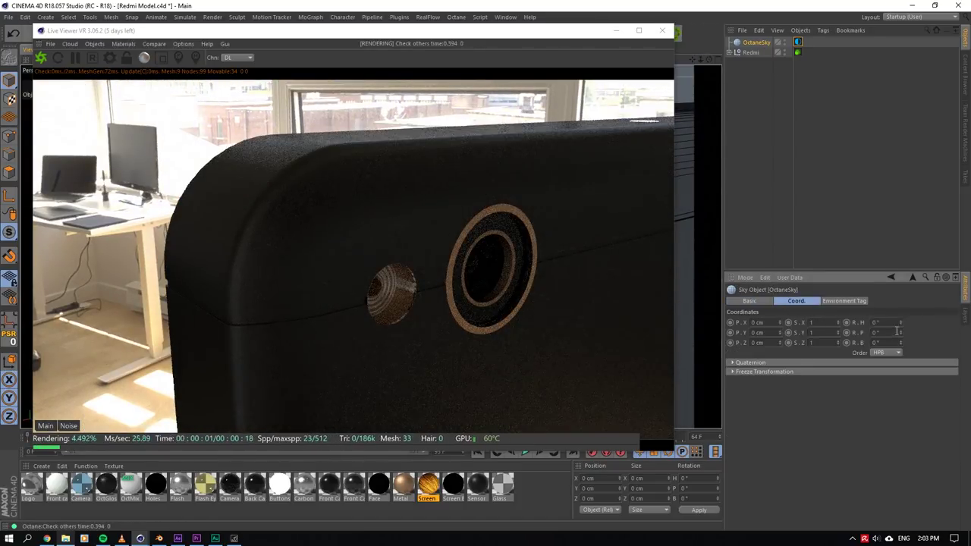
left_click_drag(901, 322, 900, 309)
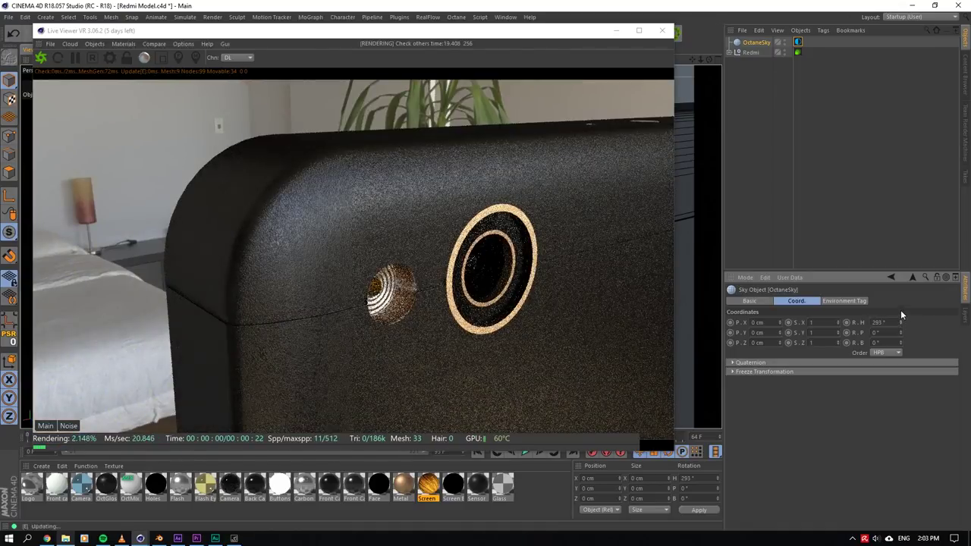
- Pick the material of the phone's back cover in the live render and inspect the OctMix mix settings
left_click_drag(709, 60, 698, 64)
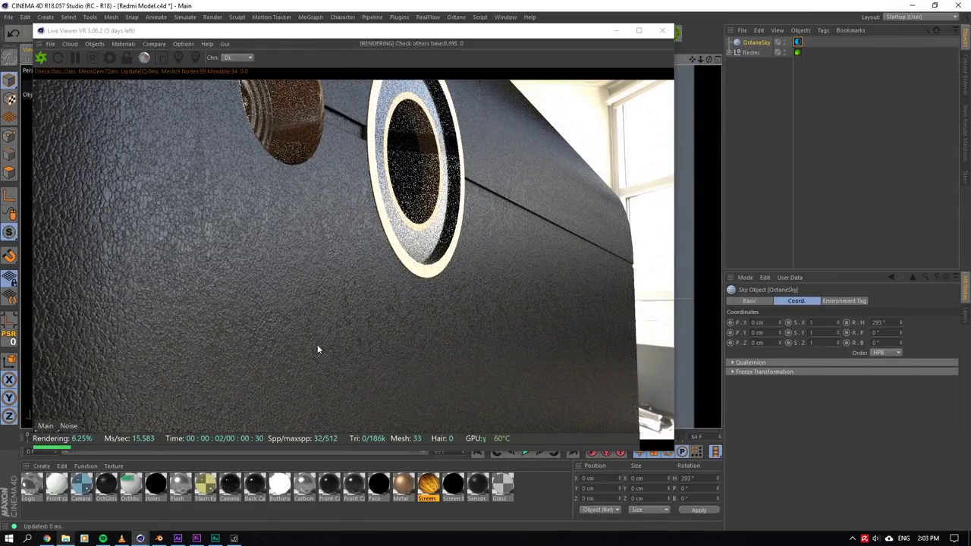
right_click(282, 326)
left_click(292, 330)
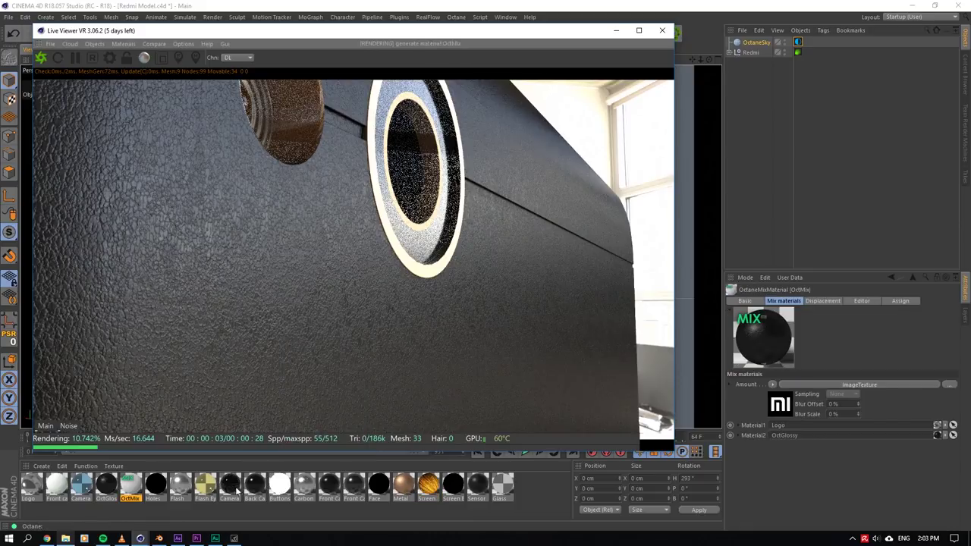
double_click(129, 490)
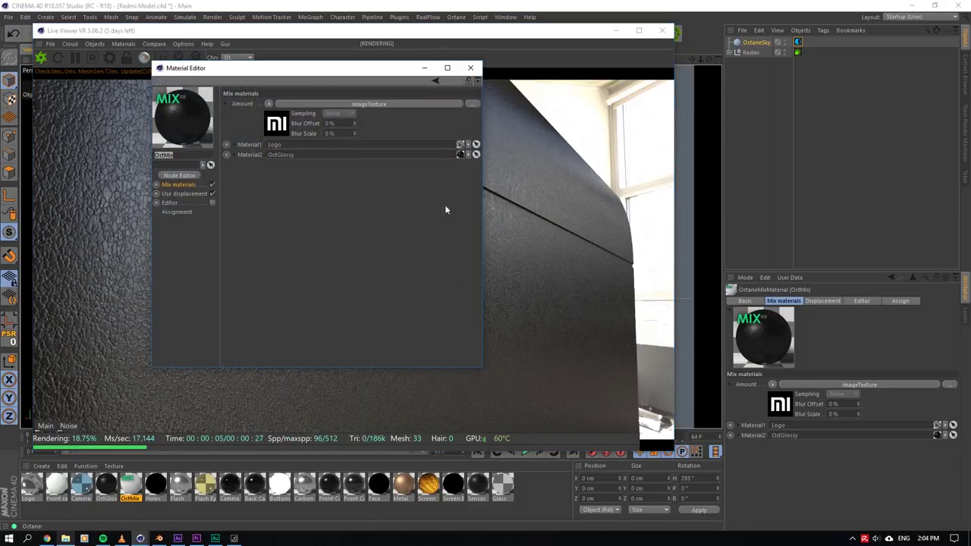
left_click(470, 68)
- Open the OctGlossy material and examine the file path of its Normal channel's image texture
double_click(106, 485)
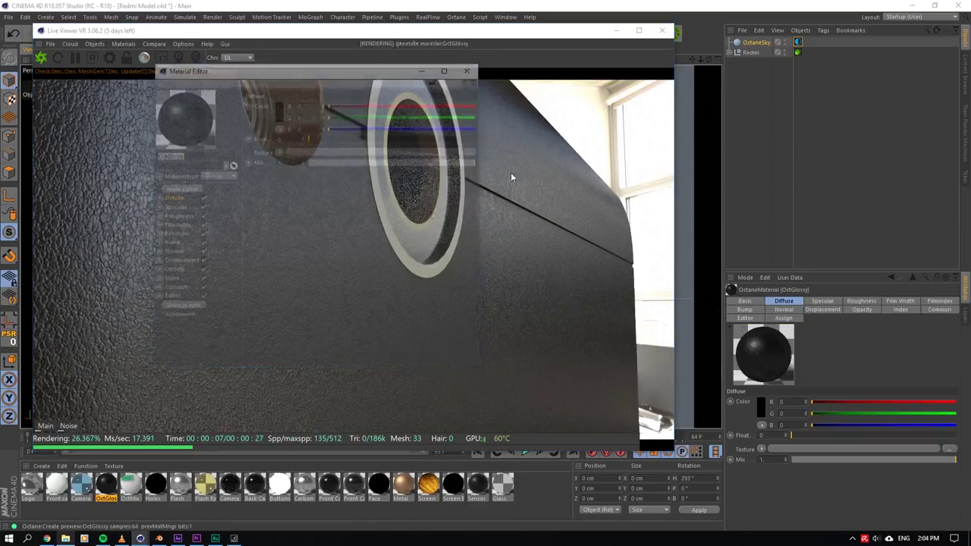
left_click_drag(331, 70, 729, 159)
left_click(569, 341)
left_click(691, 196)
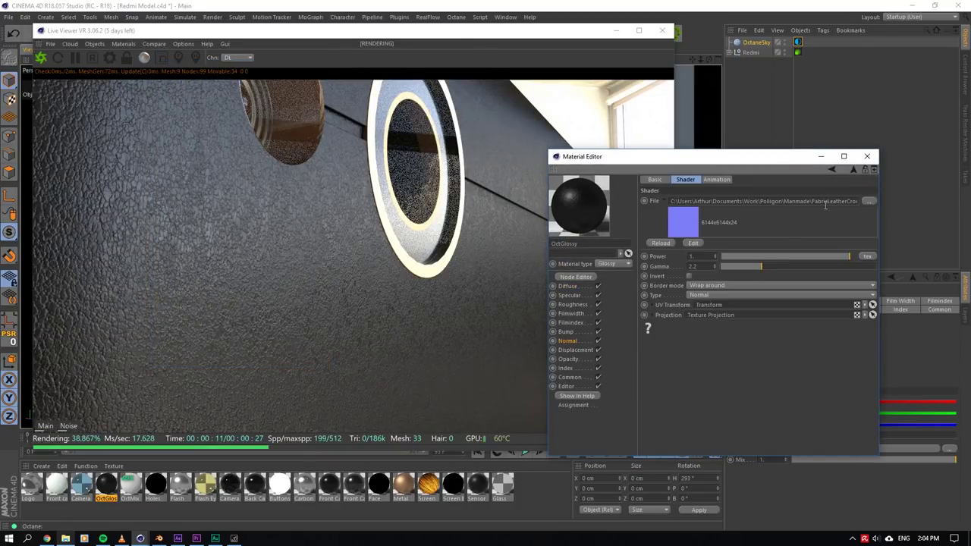
left_click_drag(825, 205, 924, 209)
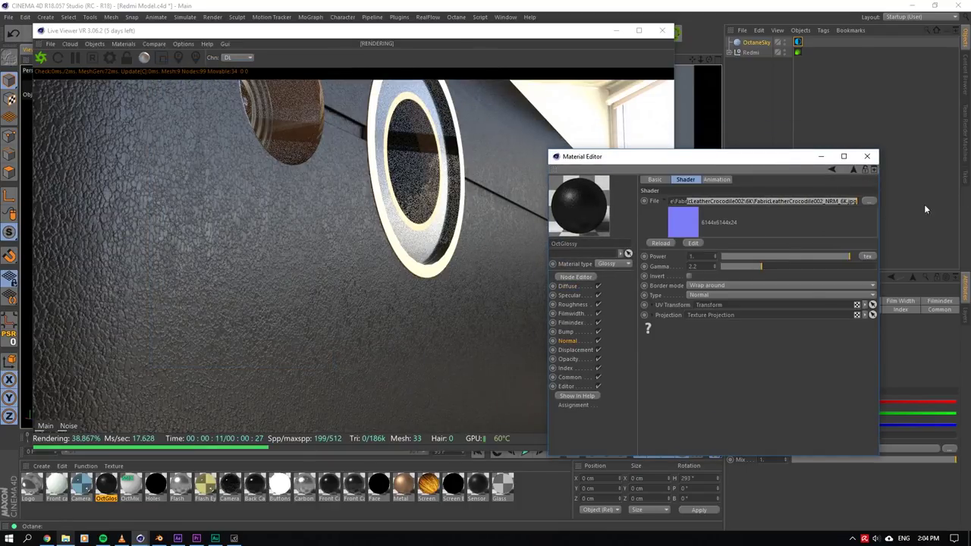
left_click(841, 209)
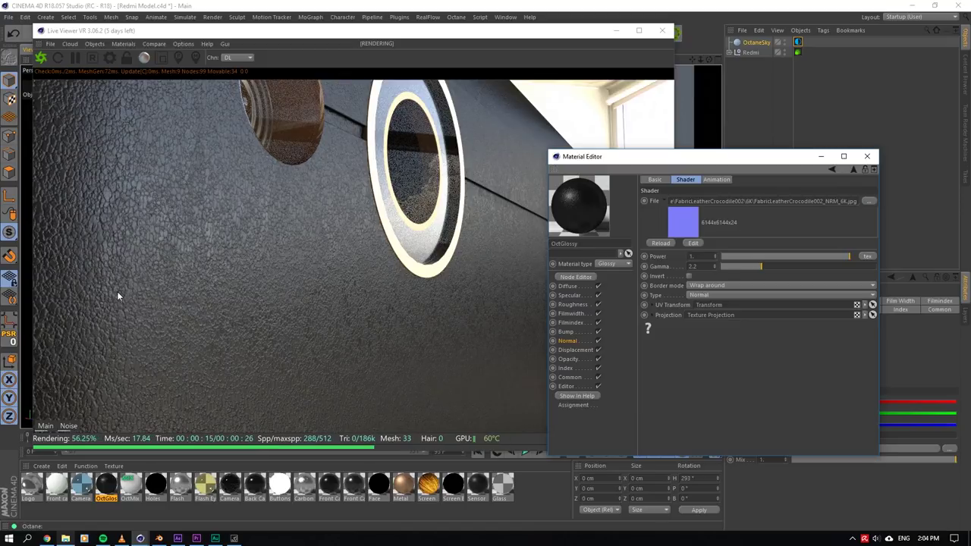
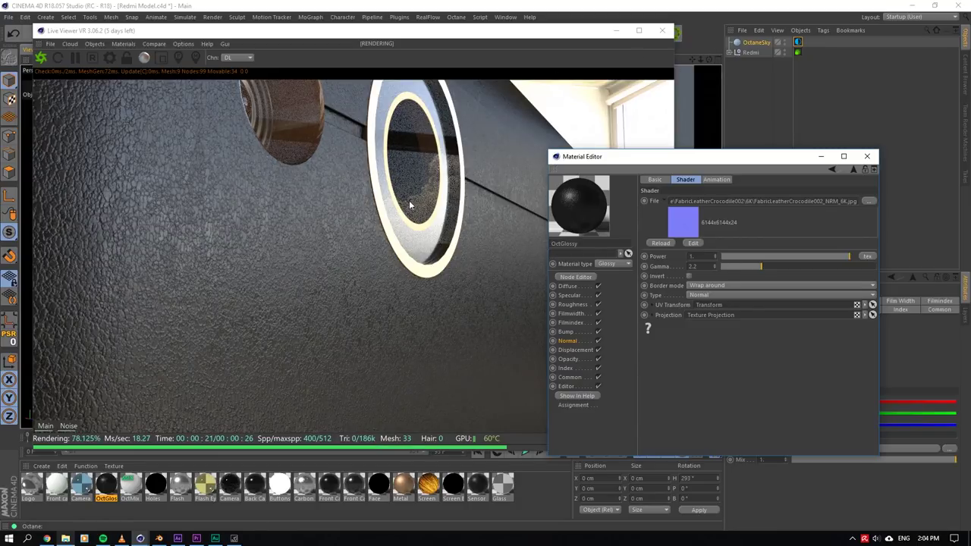
- Review the OctGlossy material's Index, Filmindex, Filmwidth, Roughness, Specular and Diffuse channels
left_click(580, 368)
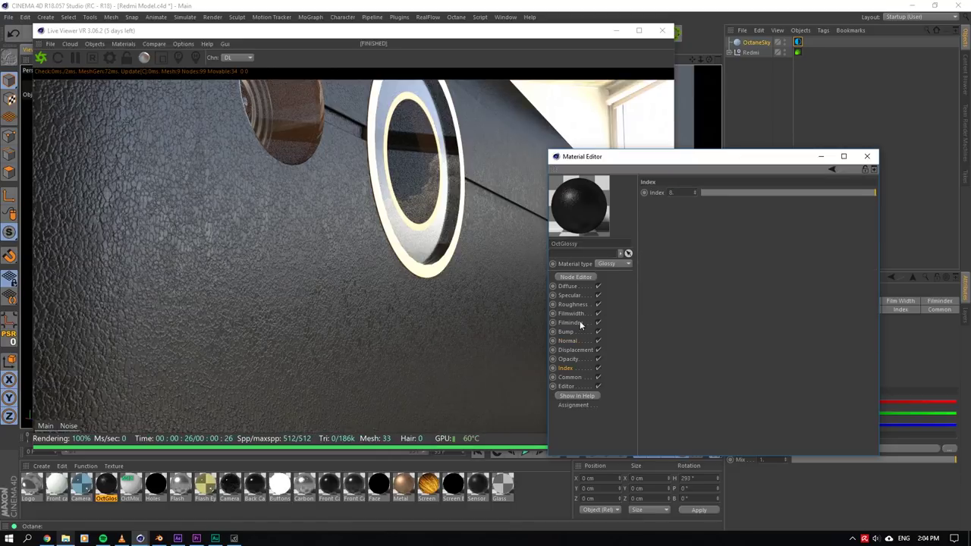
left_click(579, 322)
left_click(582, 313)
left_click(566, 368)
left_click(574, 303)
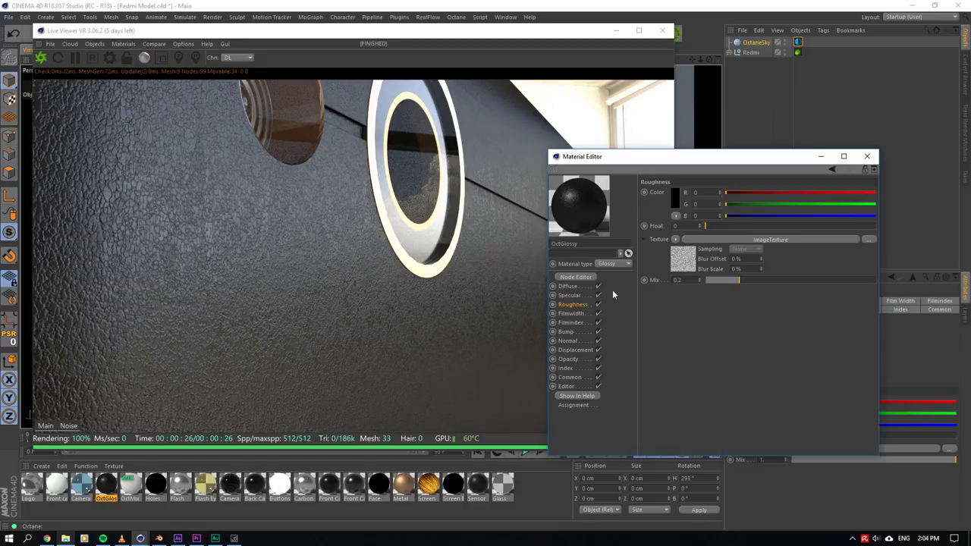
left_click(568, 296)
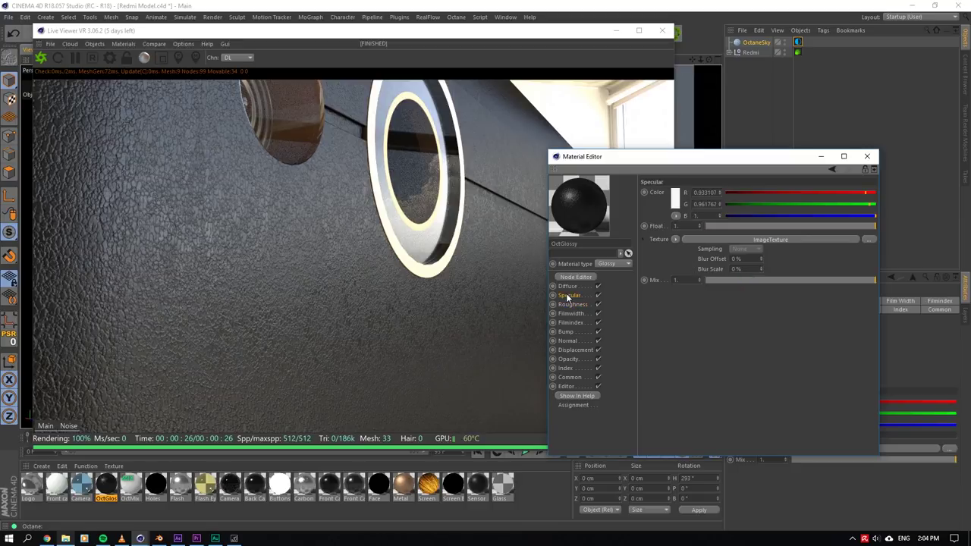
left_click(573, 304)
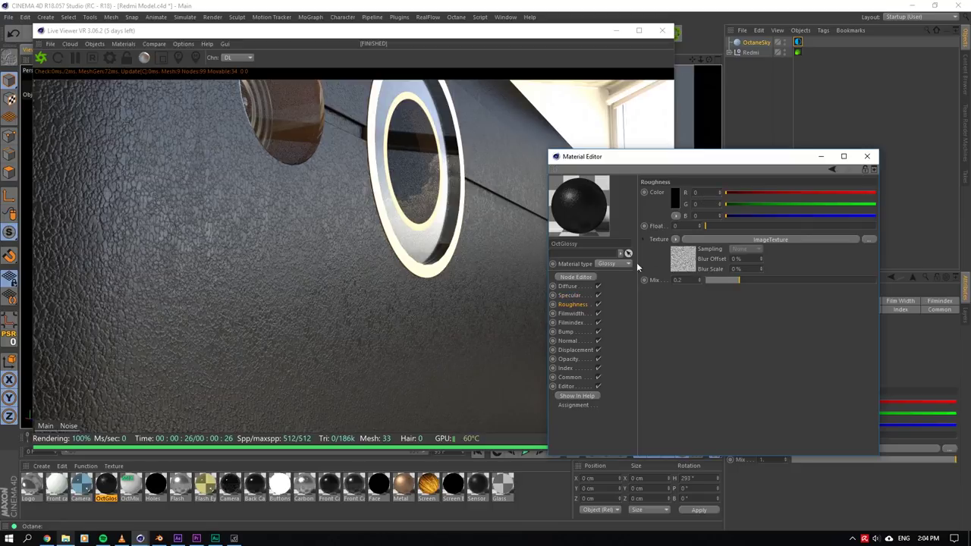
left_click(568, 286)
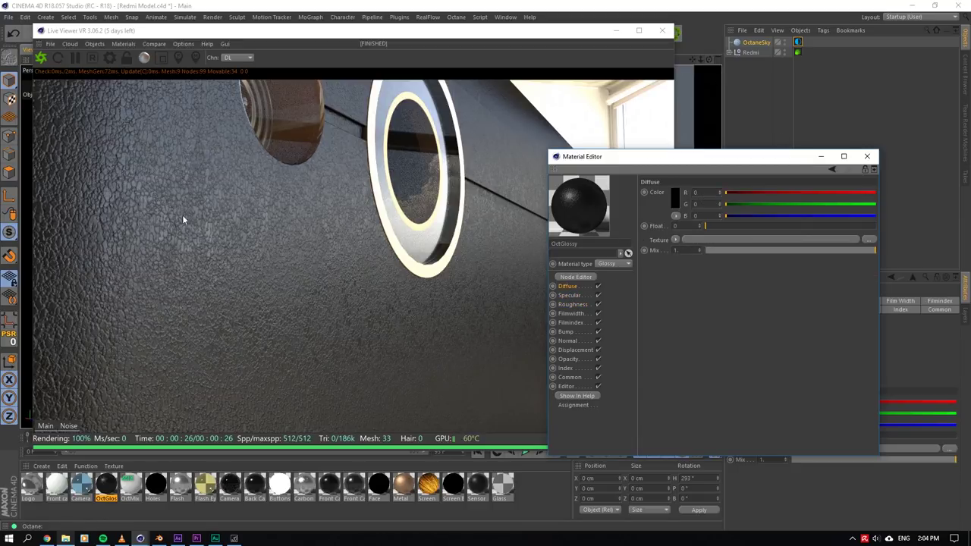
- Examine the OctGlossy material's Bump texture and compare it with the leather surface around the phone's rear camera
mouse_move(694, 59)
left_mouse_down()
mouse_move(691, 42)
mouse_move(692, 50)
left_mouse_up()
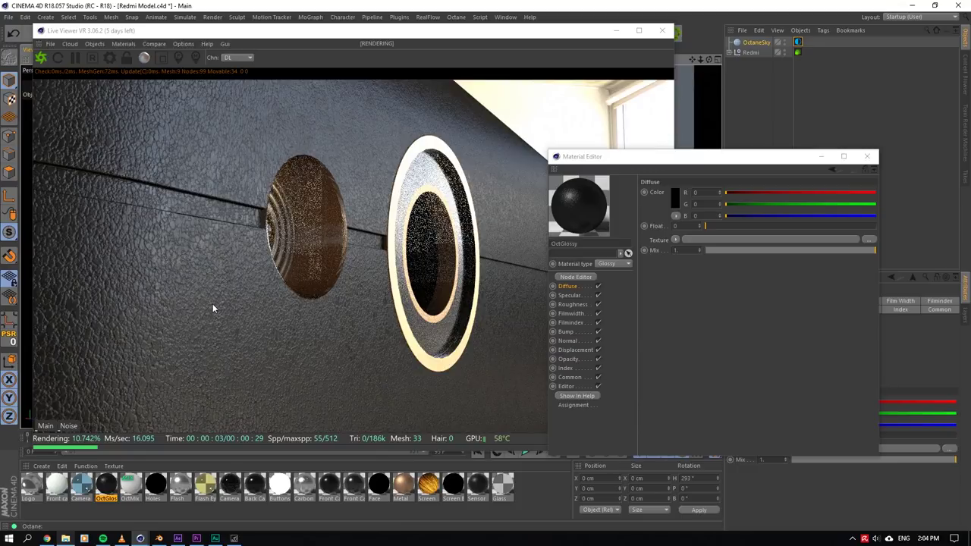
left_click(579, 333)
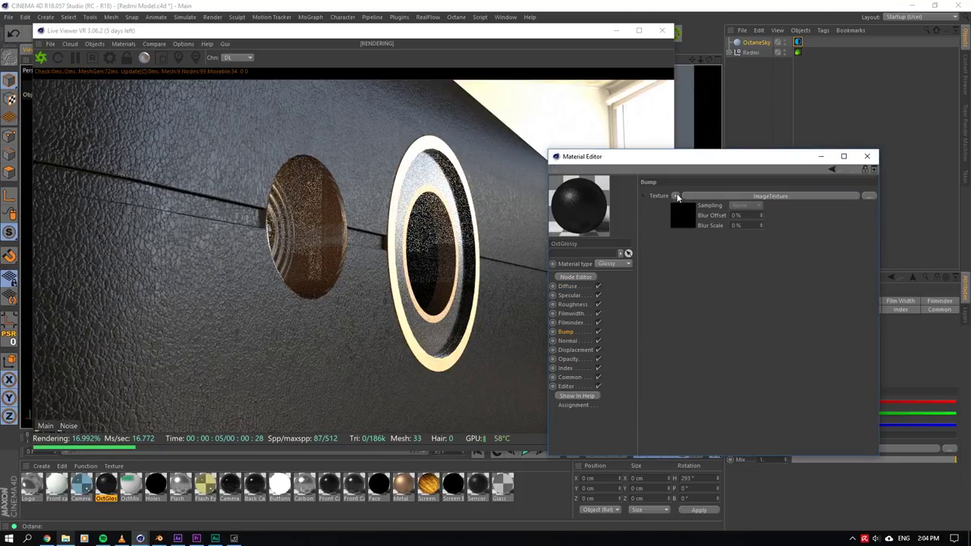
left_click_drag(639, 156, 801, 162)
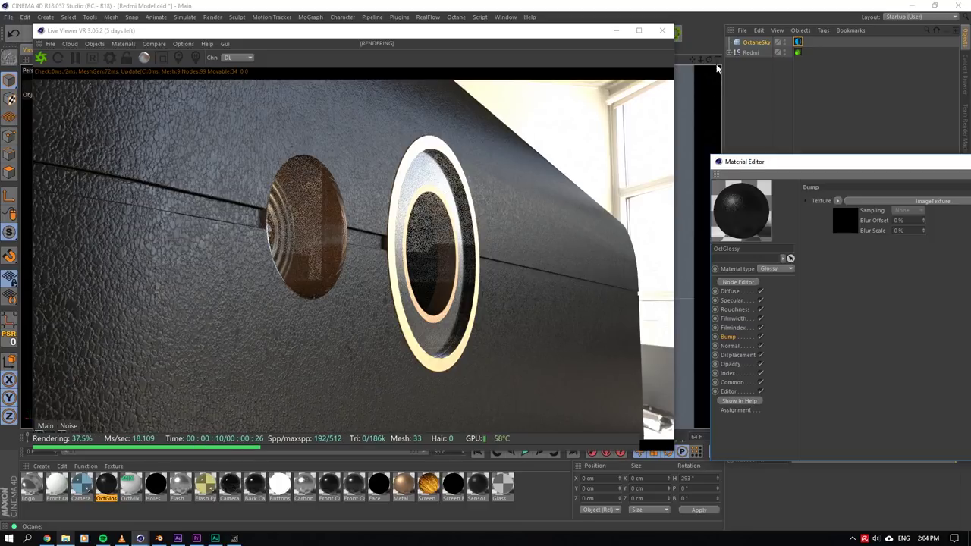
left_click_drag(709, 59, 712, 59)
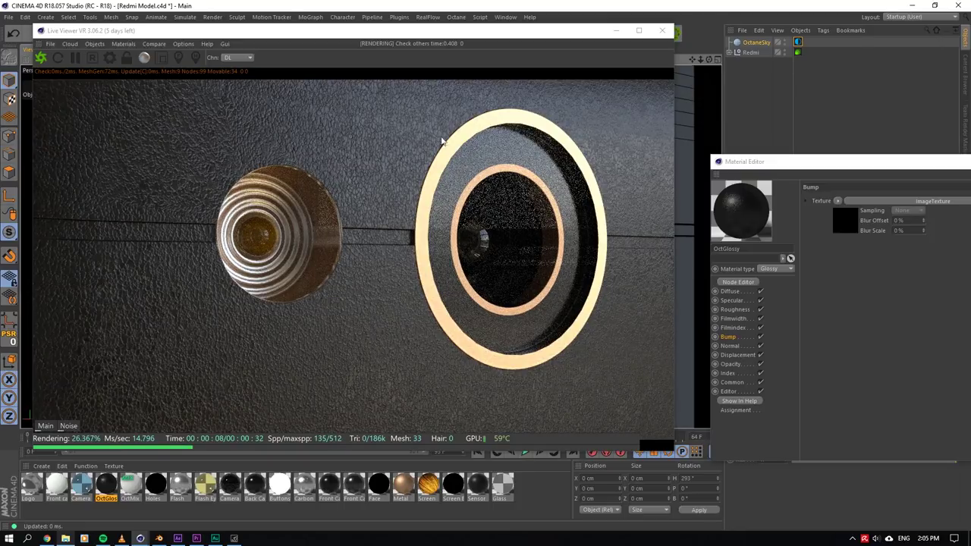
- Inspect the phone's side, screen and back in the live render, ending on the lower back with the logo
left_click_drag(701, 59, 740, 60)
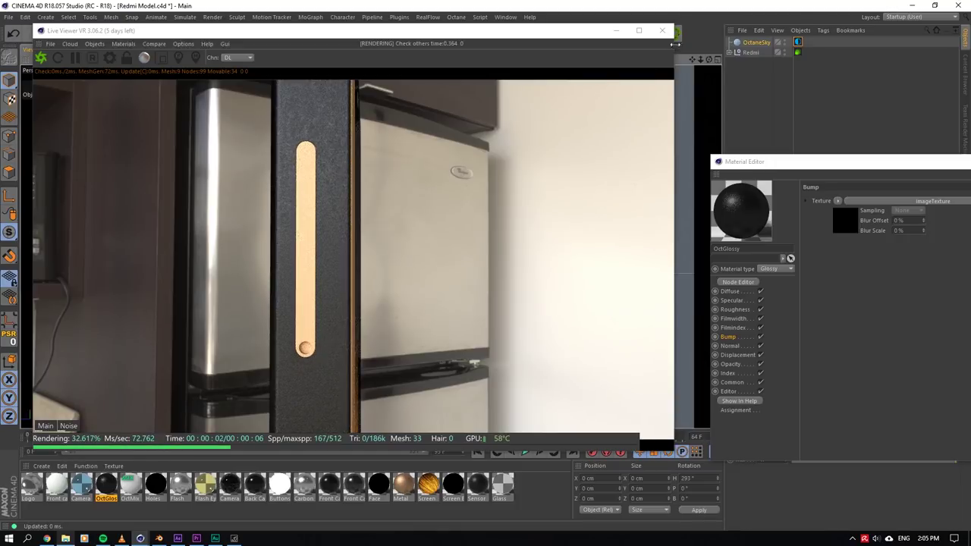
left_click_drag(709, 60, 668, 59)
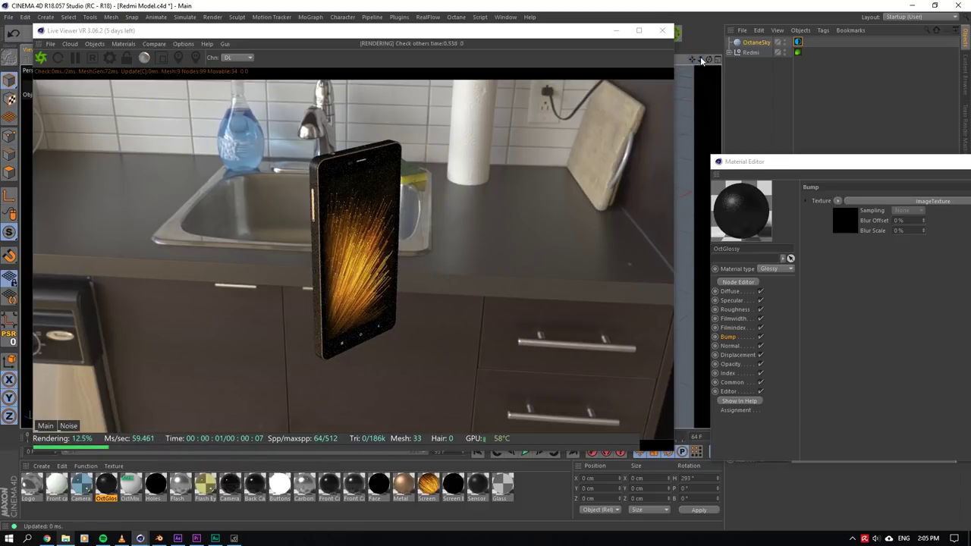
left_click_drag(702, 62, 301, 267)
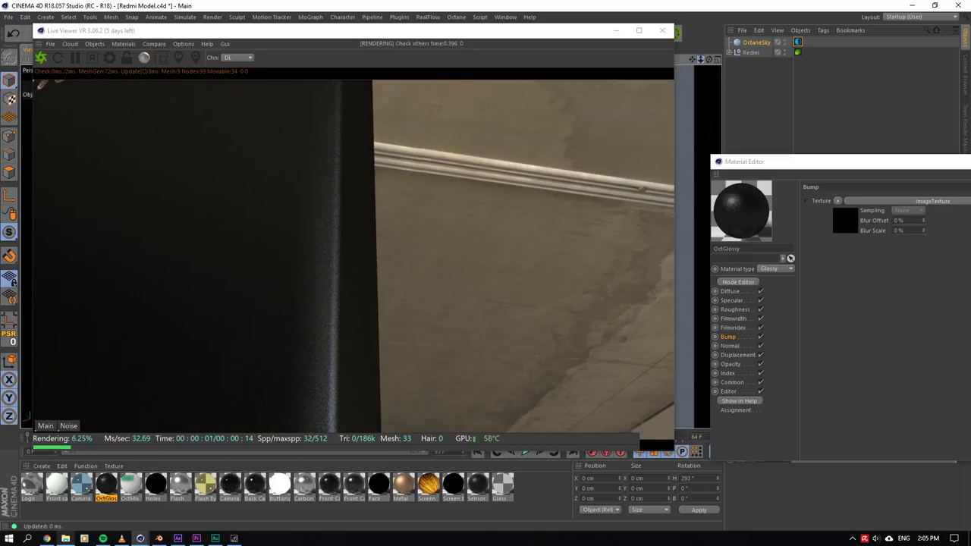
mouse_move(700, 60)
left_mouse_down()
mouse_move(711, 60)
mouse_move(701, 62)
left_mouse_up()
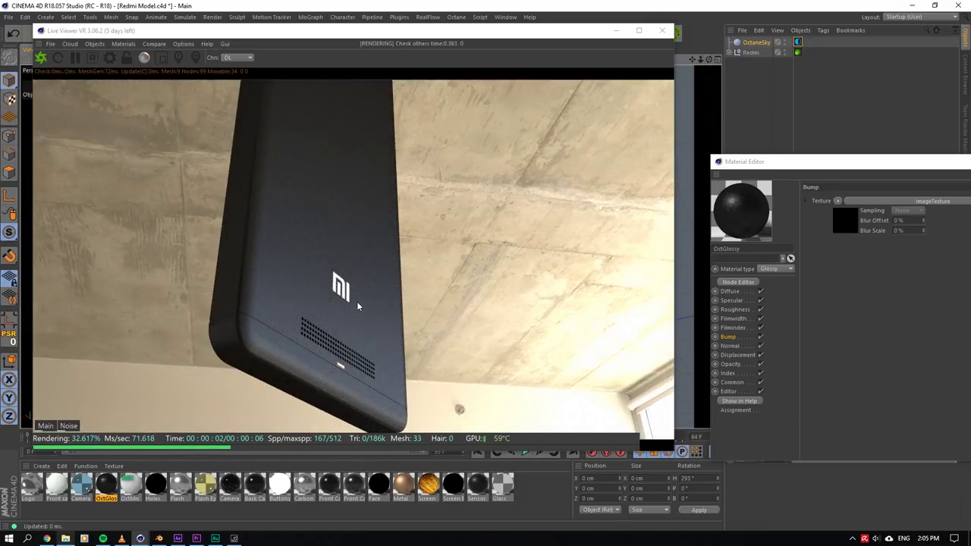
- Close the Material Editor and inspect the leather texture around the speaker grille in the live render
left_click_drag(794, 170, 562, 164)
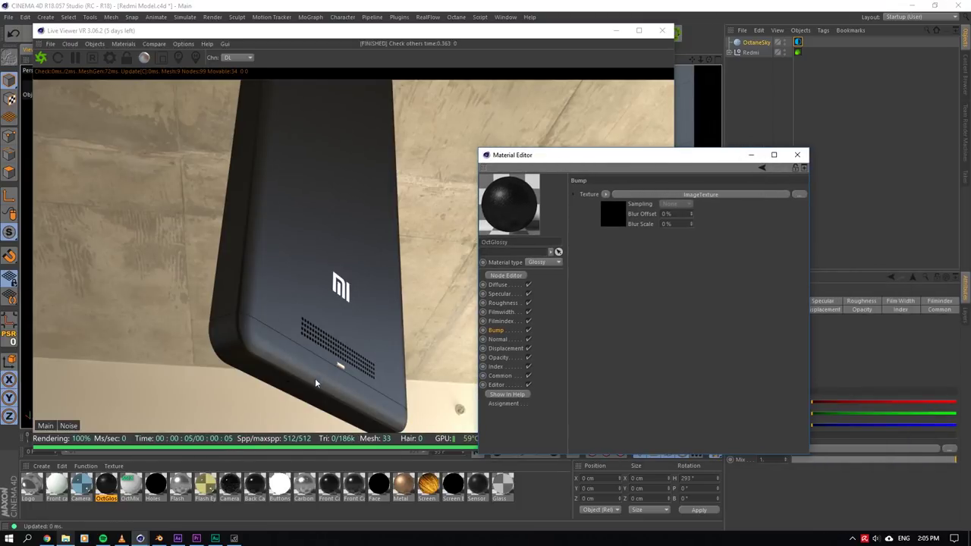
left_click(798, 155)
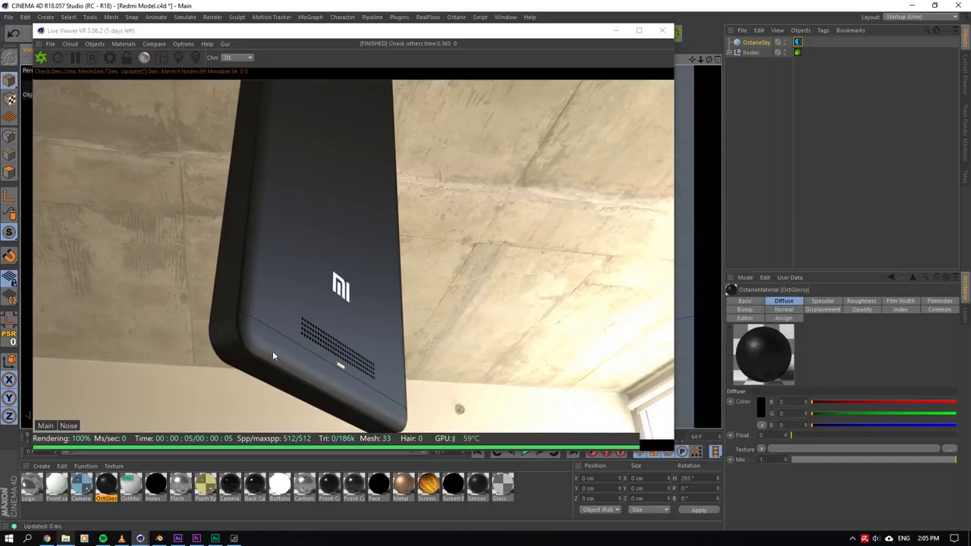
left_click_drag(700, 59, 732, 75)
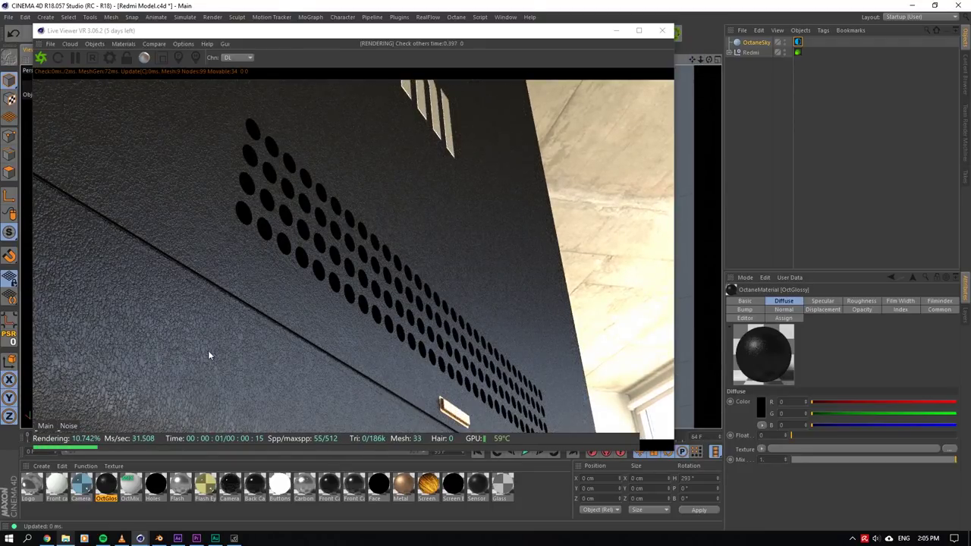
left_click_drag(699, 60, 667, 63)
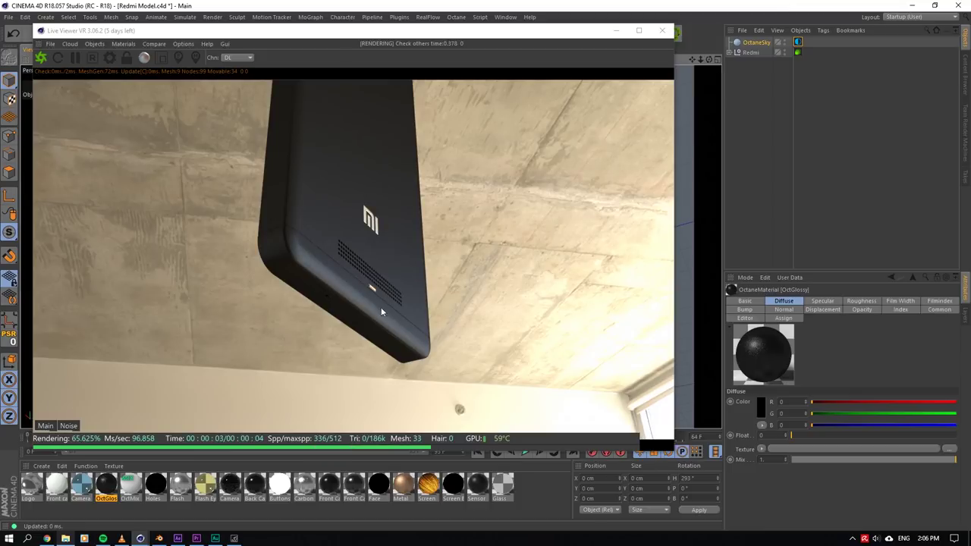
- Close the Live Viewer and delete the OctaneSky from the Redmi Model scene
left_click(662, 30)
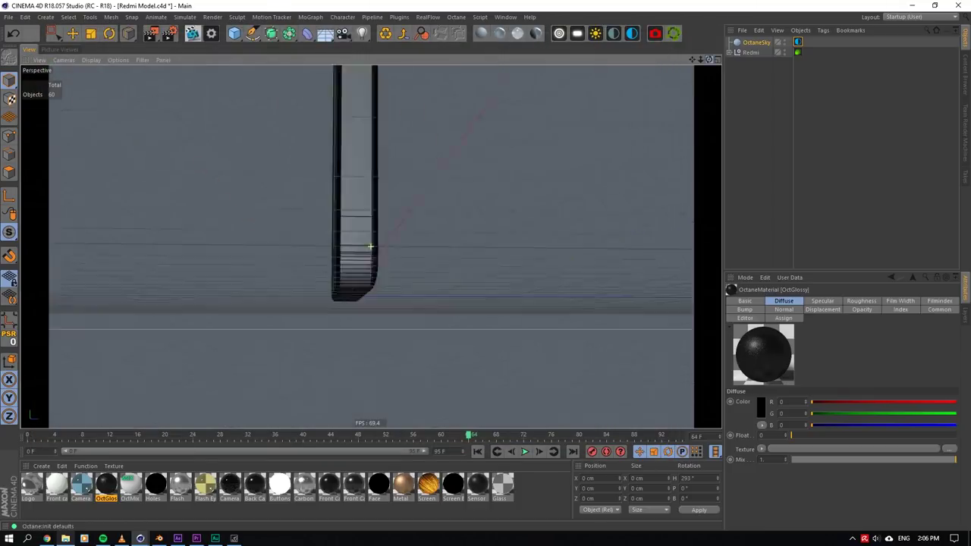
key("Delete")
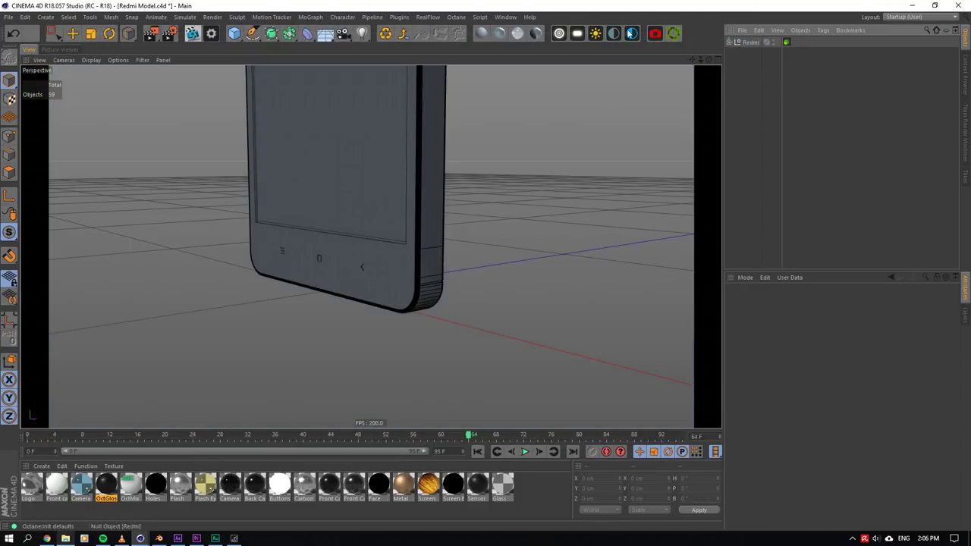
- Open the project file Redmi Animatic 1.c4d and select its OctaneCamera
left_click(8, 17)
left_click(31, 65)
left_click(498, 304)
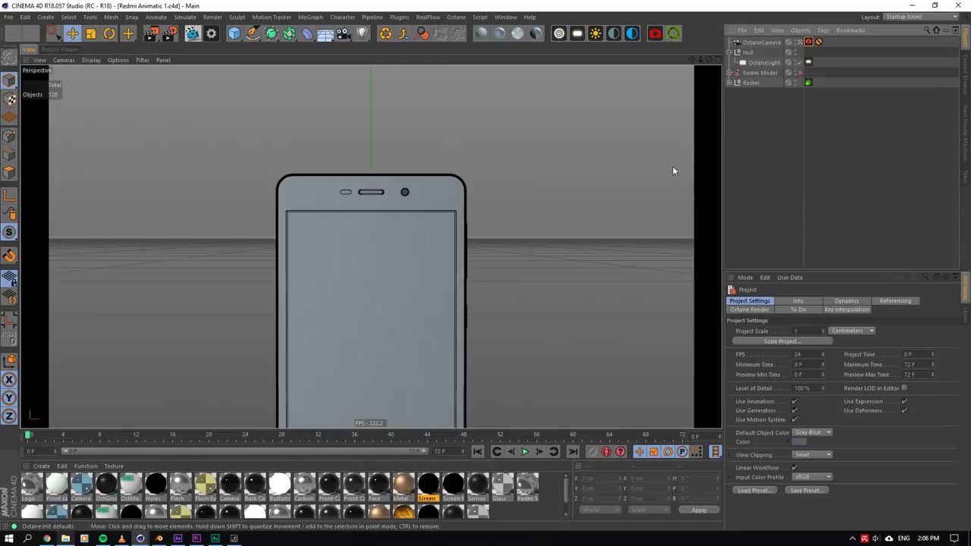
left_click(761, 41)
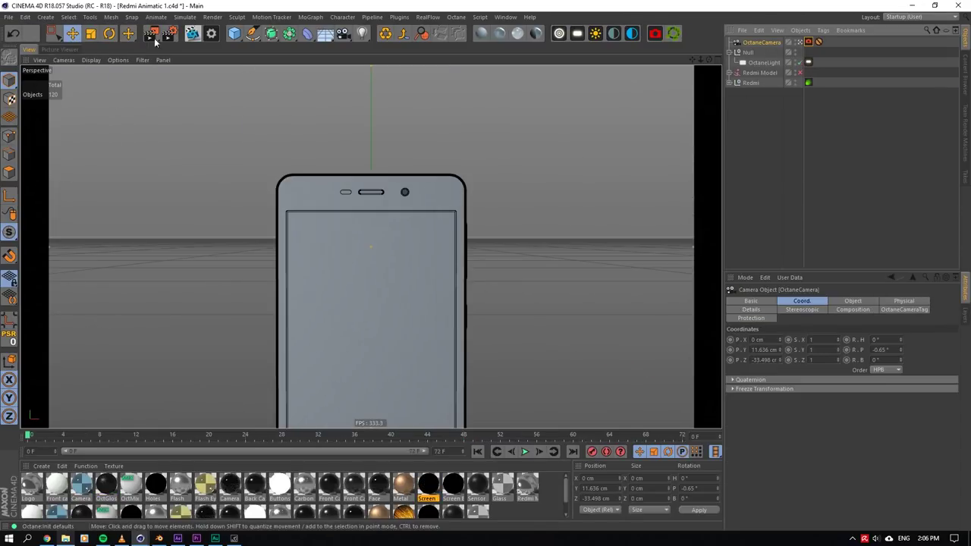
- Switch to File Explorer and open Redmi Animatic 2.c4d from the Redmi project's Animatics folder
left_click(8, 16)
left_click(66, 539)
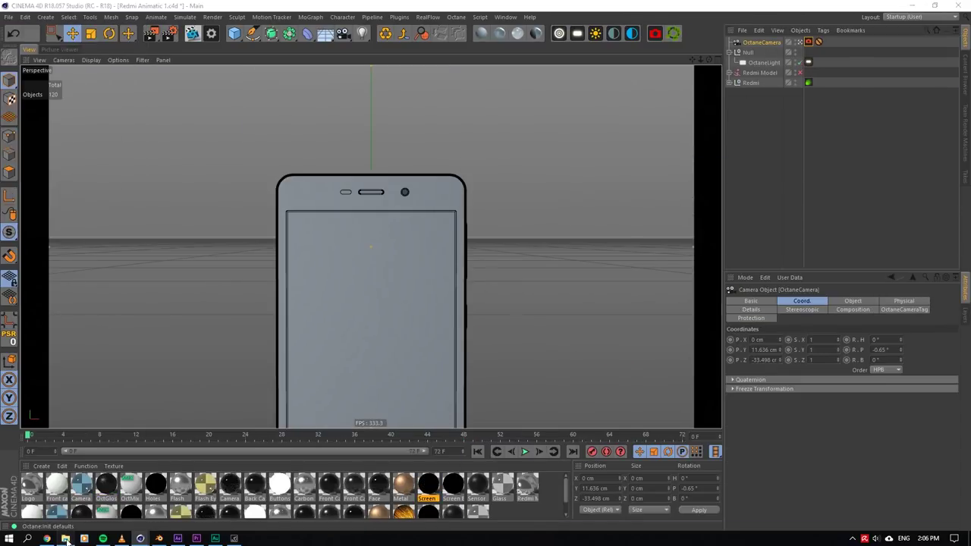
left_click(810, 235)
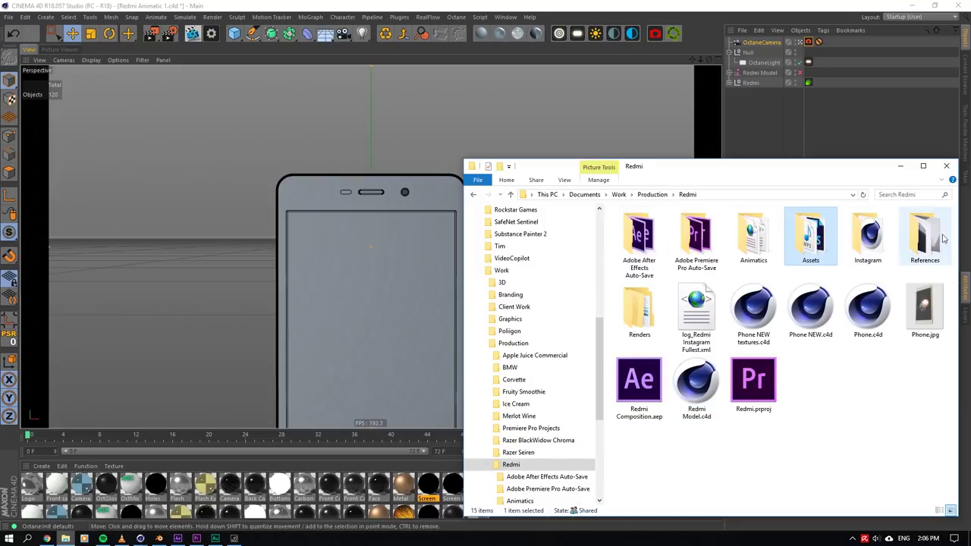
double_click(754, 236)
left_click(680, 331)
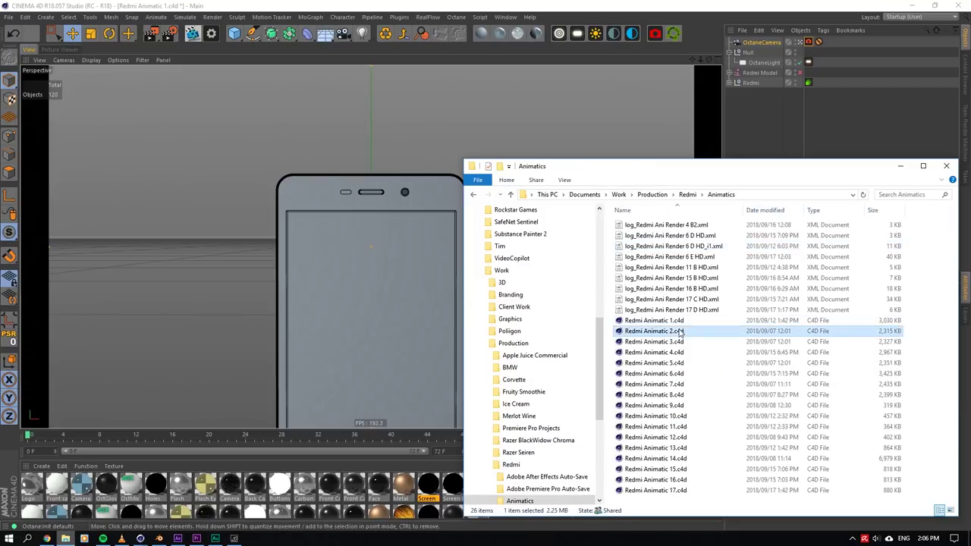
left_click_drag(289, 133, 291, 134)
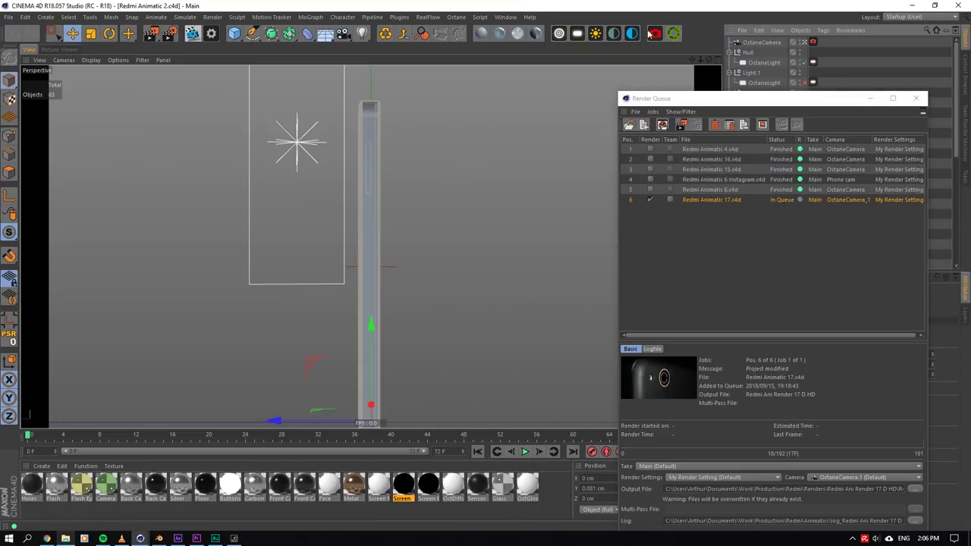
- Open Redmi Animatic 3.c4d from the Animatics folder and preview its animation in the viewport
key("alt+Tab")
left_click(694, 343)
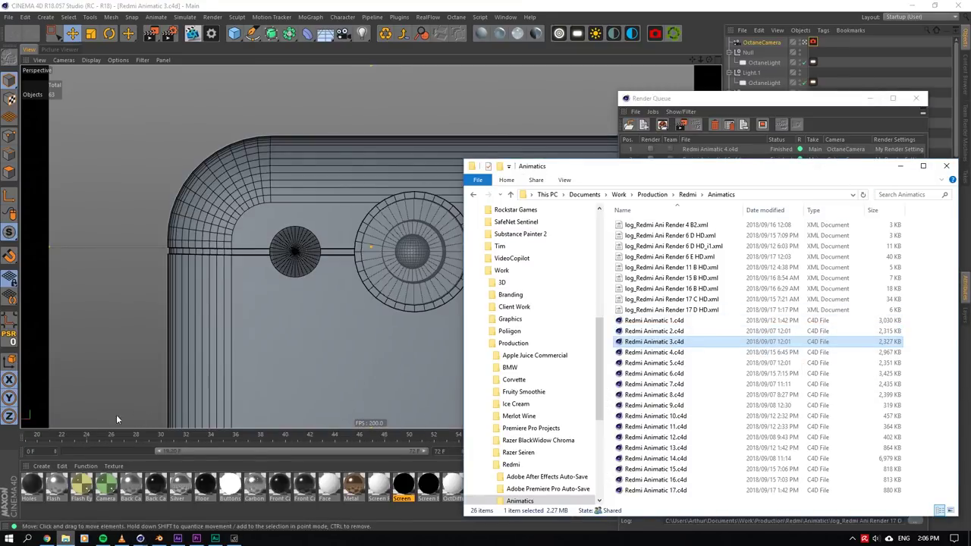
left_click(66, 435)
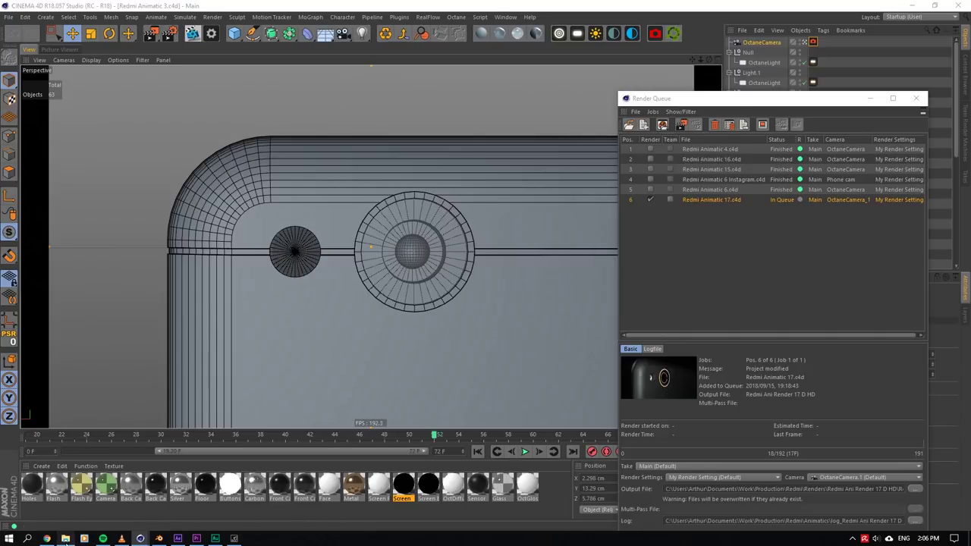
- Open Redmi Animatic 4.c4d from the Animatics folder, preview its animation and move the Render Queue clear of the viewport
key("alt+Tab")
left_click(685, 362)
double_click(683, 353)
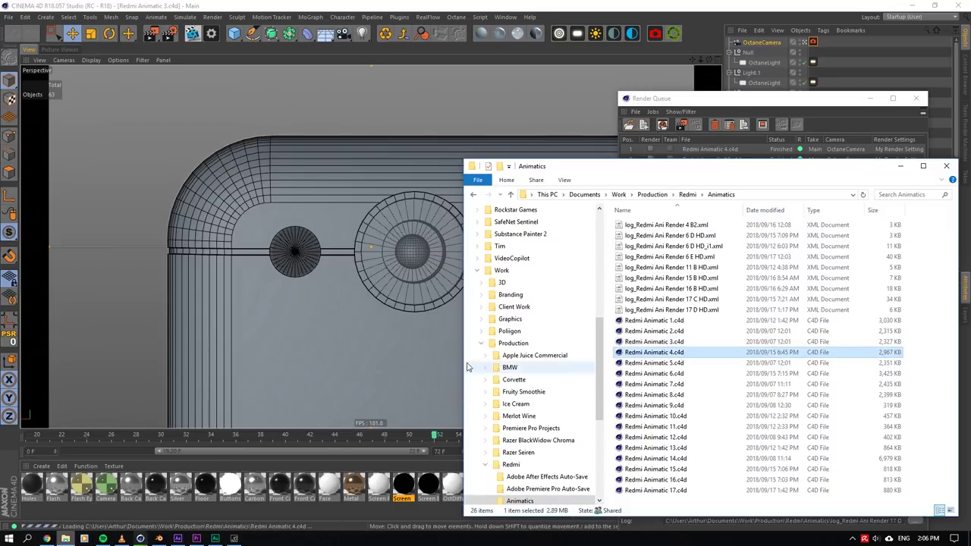
left_click(173, 436)
key("shift+f")
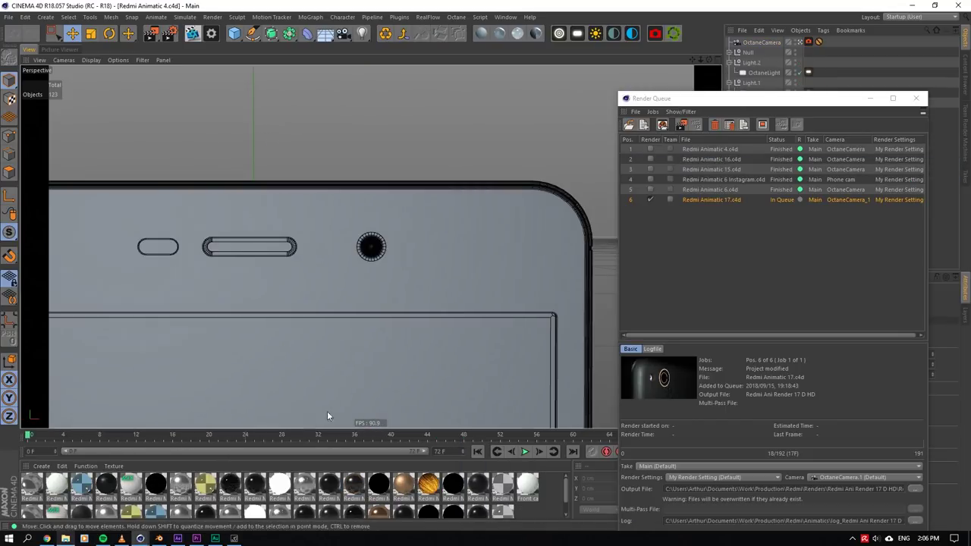
left_click_drag(667, 98, 825, 104)
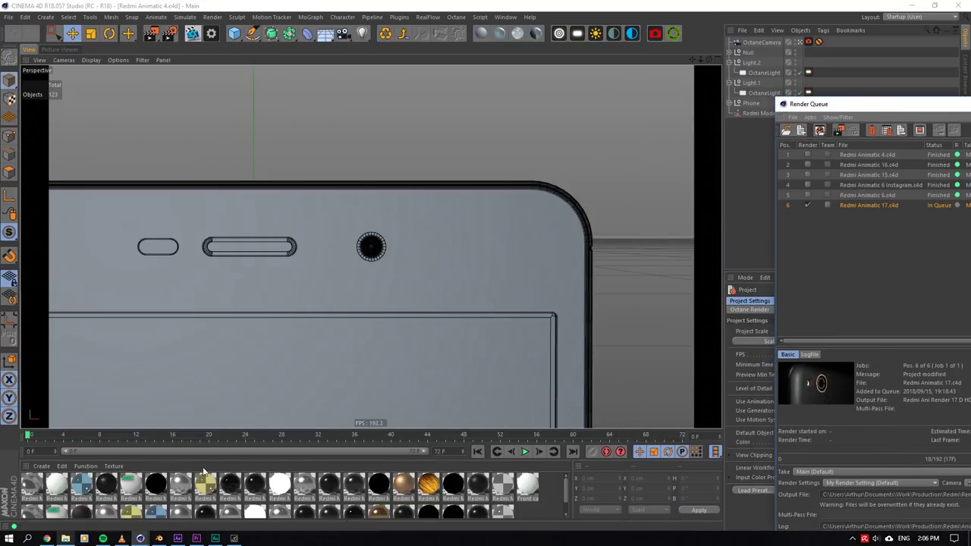
- Open Redmi Animatic 5.c4d from the Animatics folder and scrub through its animation
left_click(65, 538)
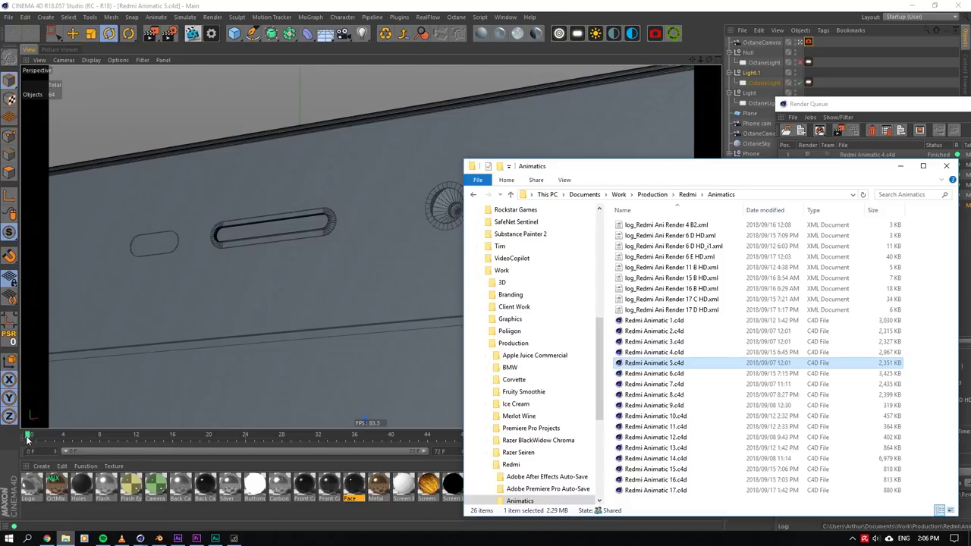
left_click_drag(27, 439, 381, 437)
- Open Redmi Animatic 6.c4d from the Animatics folder and go to frame 0 of its animation
left_click(65, 539)
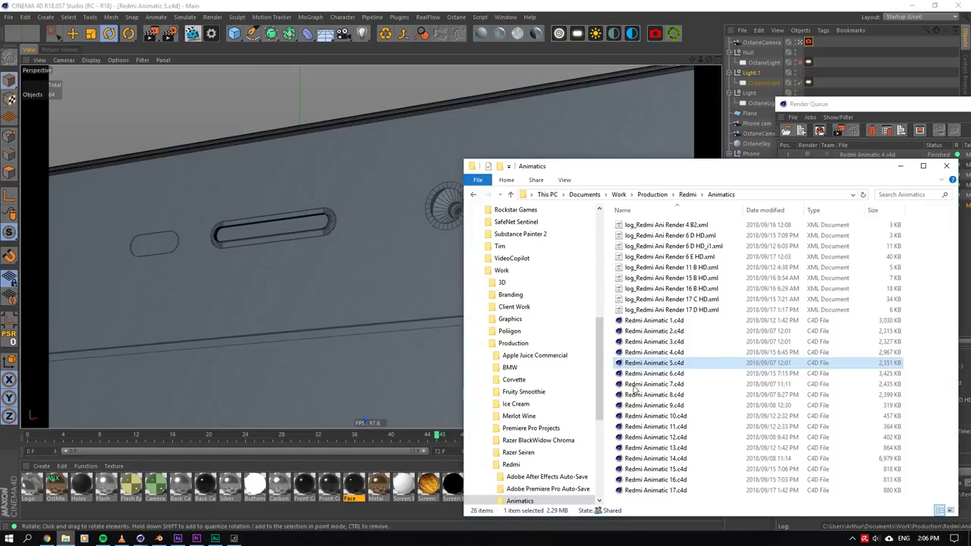
double_click(675, 373)
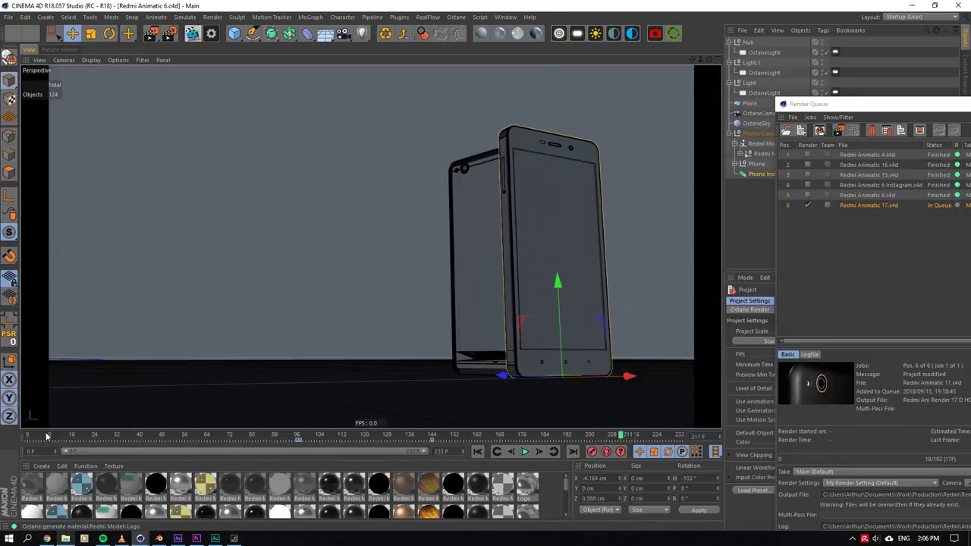
left_click(34, 437)
- Close the Render Queue and check the list of open project files
left_click(848, 106)
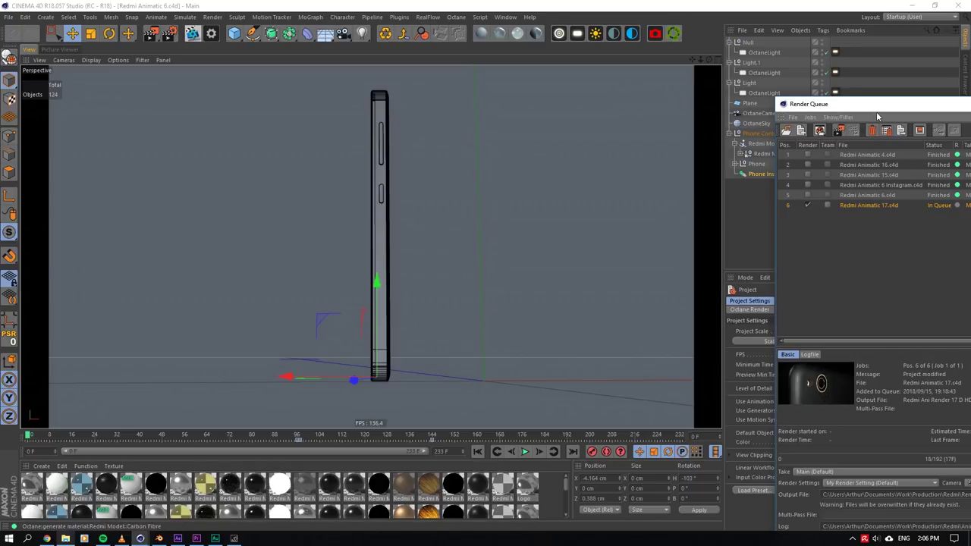
left_click_drag(877, 112, 519, 105)
left_click(717, 98)
left_click(505, 17)
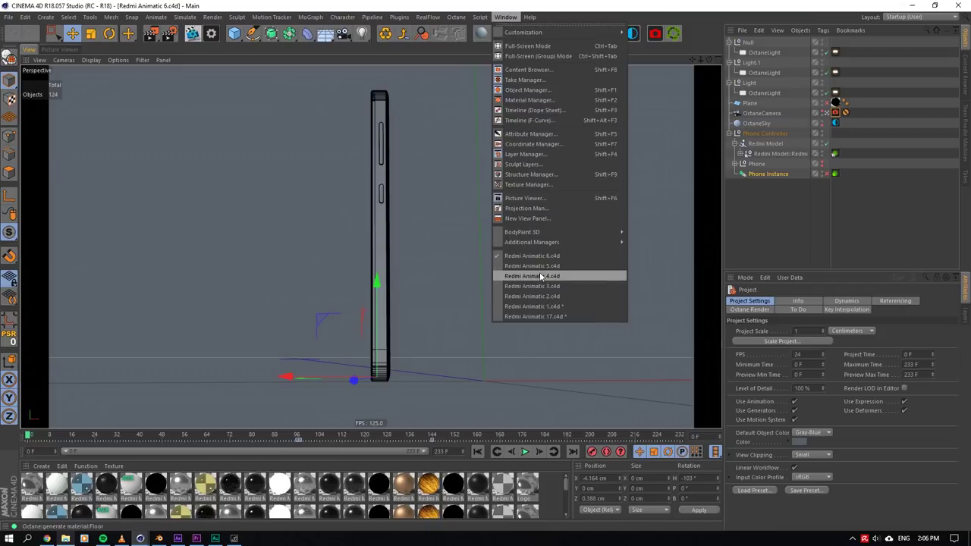
left_click(471, 28)
- Examine the Redmi Model XRef and the Phone Controller null, scrubbing through the controller's keyframed motion
left_click(764, 143)
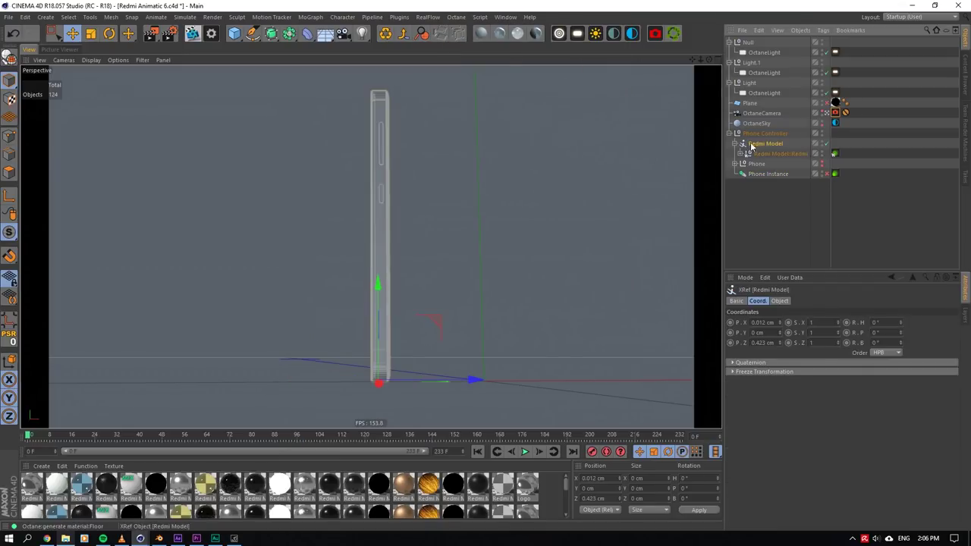
left_click(775, 133)
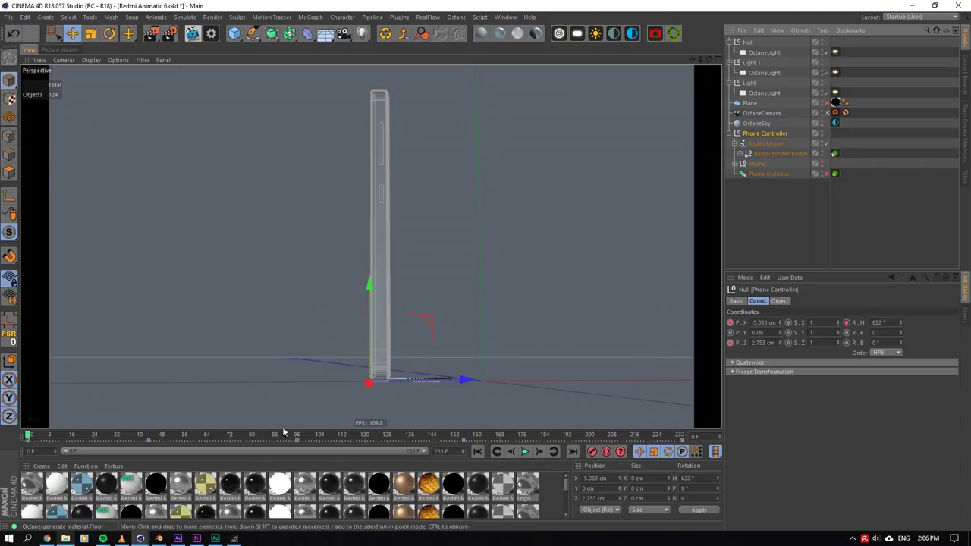
left_click(74, 439)
left_click_drag(74, 440, 50, 386)
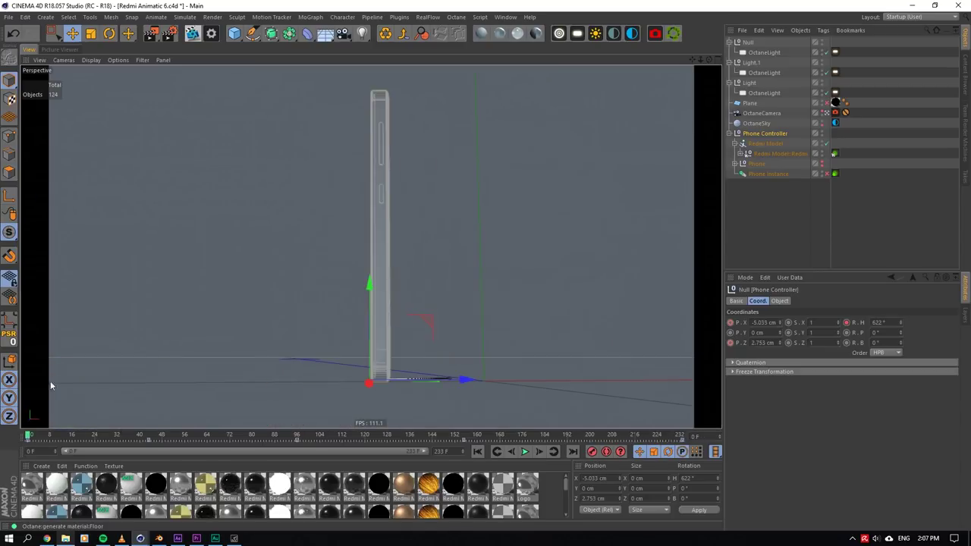
- Open the F-Curve timeline with the Phone Controller null selected
left_click(509, 18)
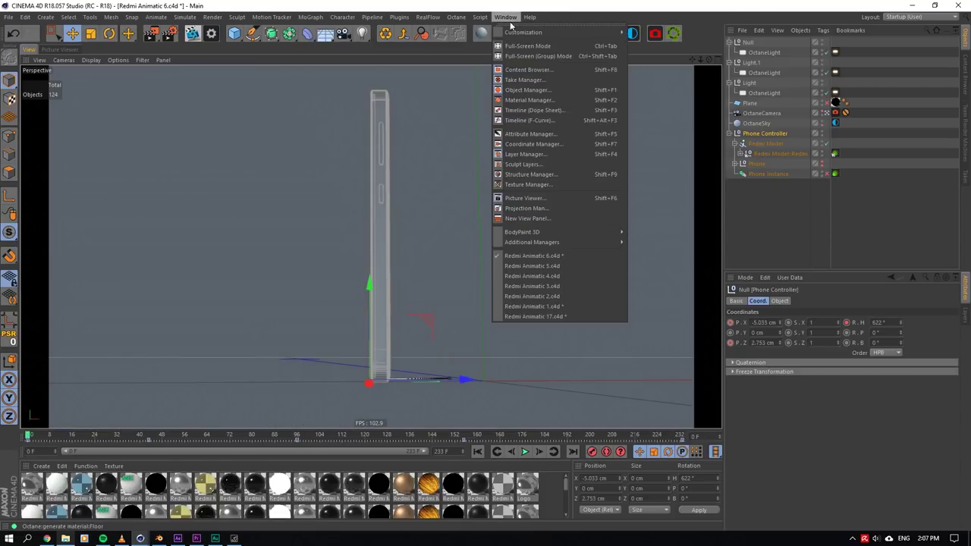
left_click(531, 120)
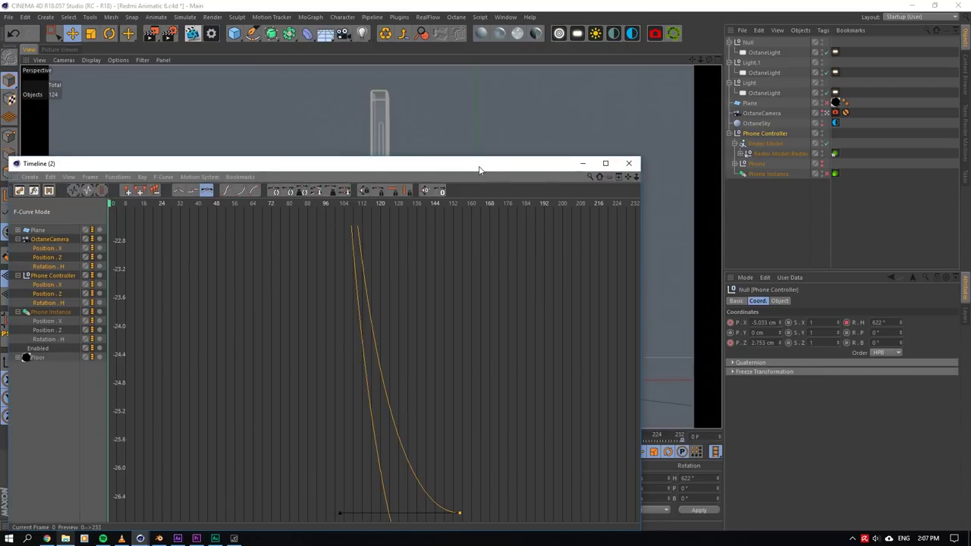
- Fit the OctaneCamera and Phone Controller F-curves in the timeline and compare the display with the Phone Controller deselected and reselected
left_click_drag(480, 167, 485, 81)
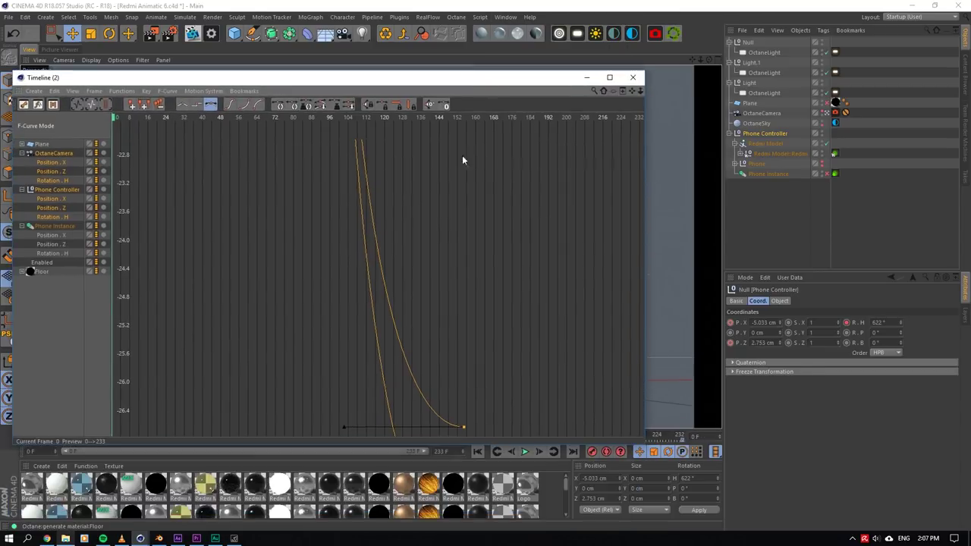
scroll(427, 269, "down", 8)
scroll(428, 269, "down", 8)
scroll(388, 246, "up", 2)
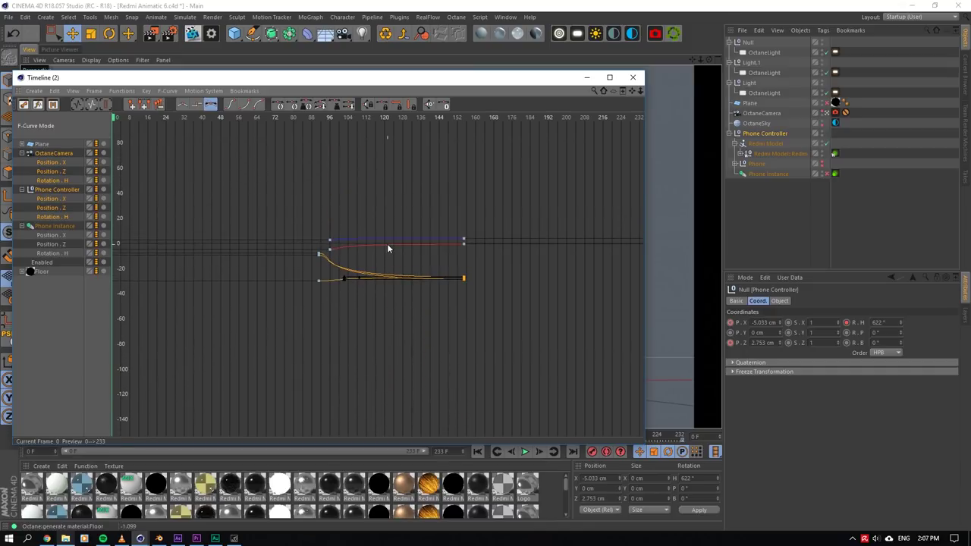
left_click(774, 133)
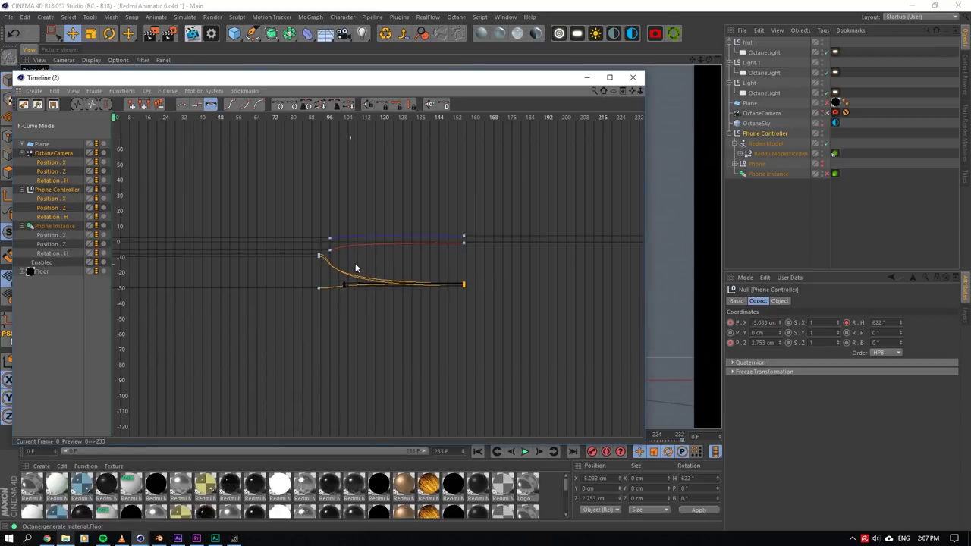
scroll(355, 264, "up", 6)
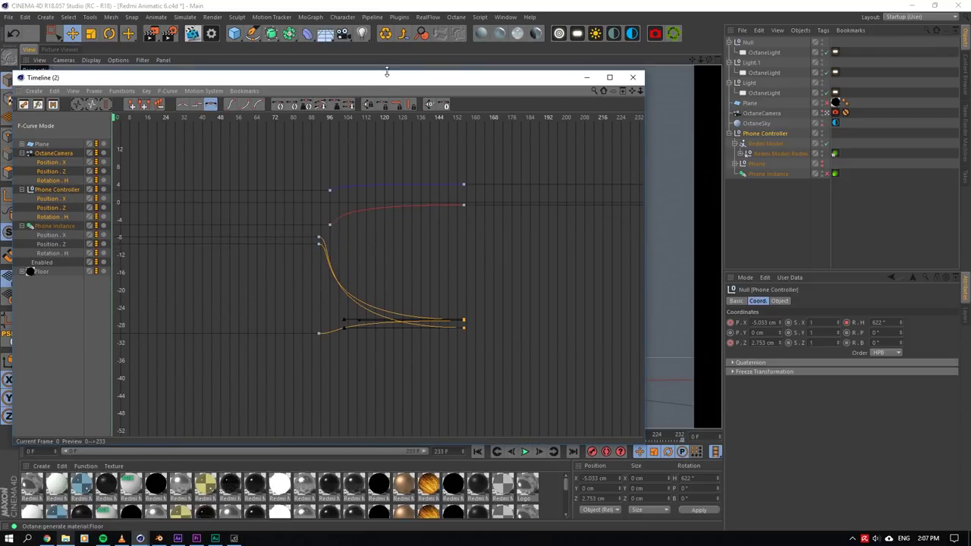
left_click_drag(389, 79, 422, 22)
left_click(774, 142)
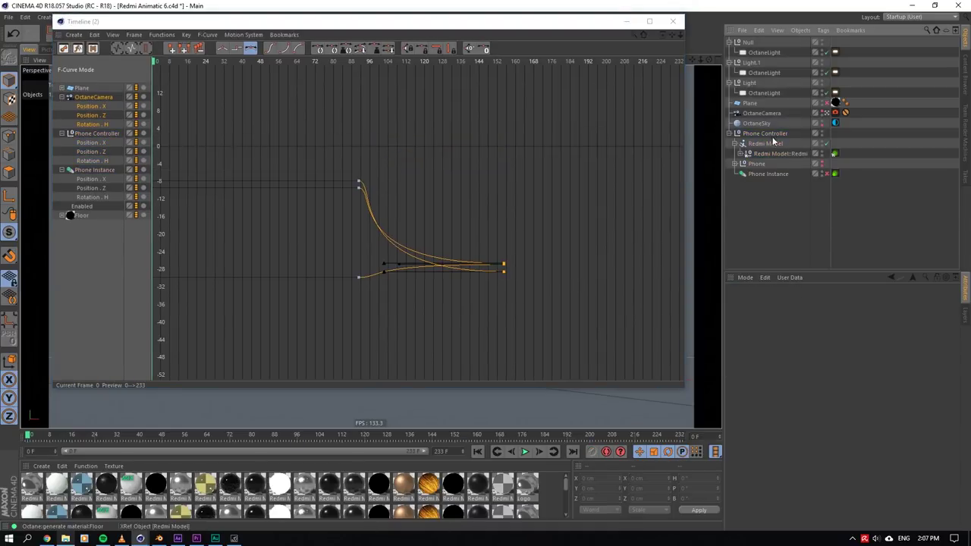
left_click(768, 134)
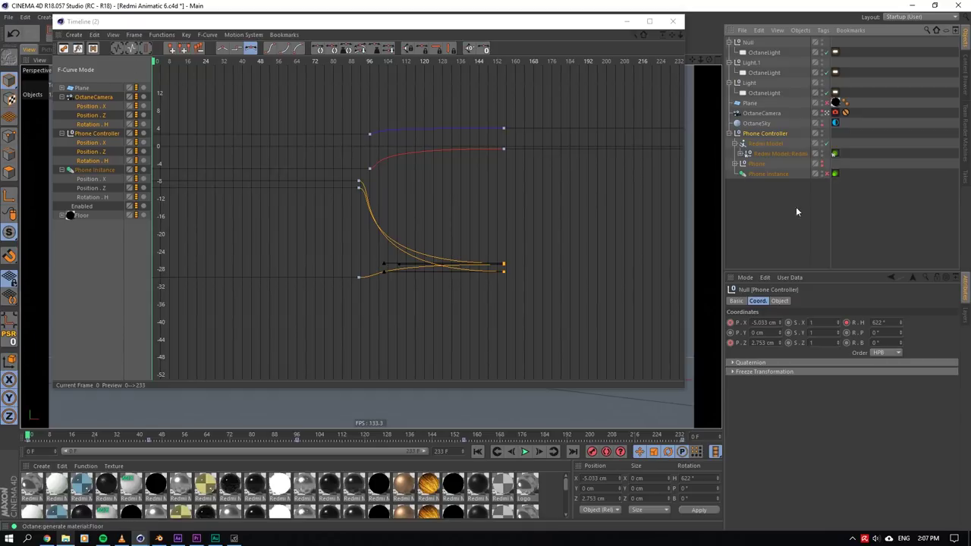
- Inspect the camera's Rotation H curve and the Phone Controller's position and rotation curves, and close the F-Curve timeline
left_click(91, 127)
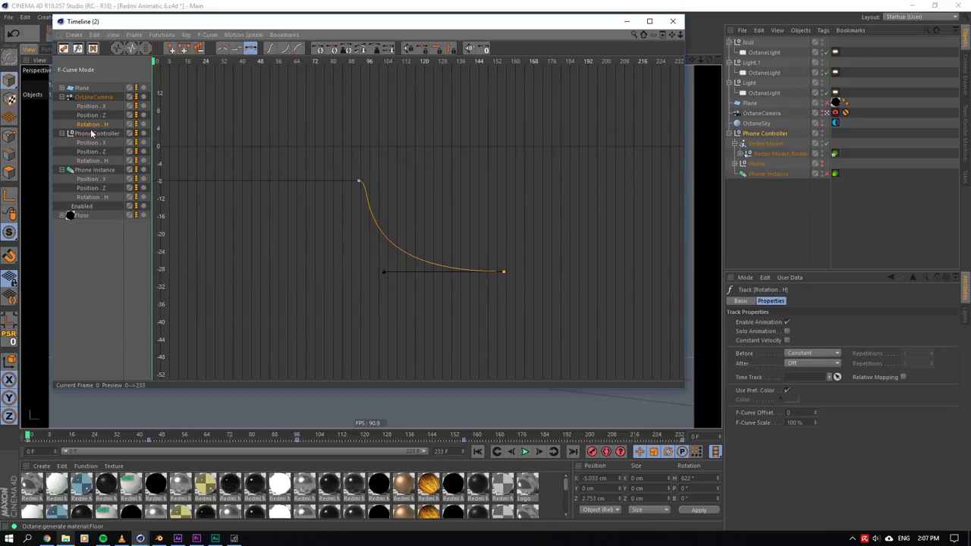
left_click(95, 136)
left_click(95, 142)
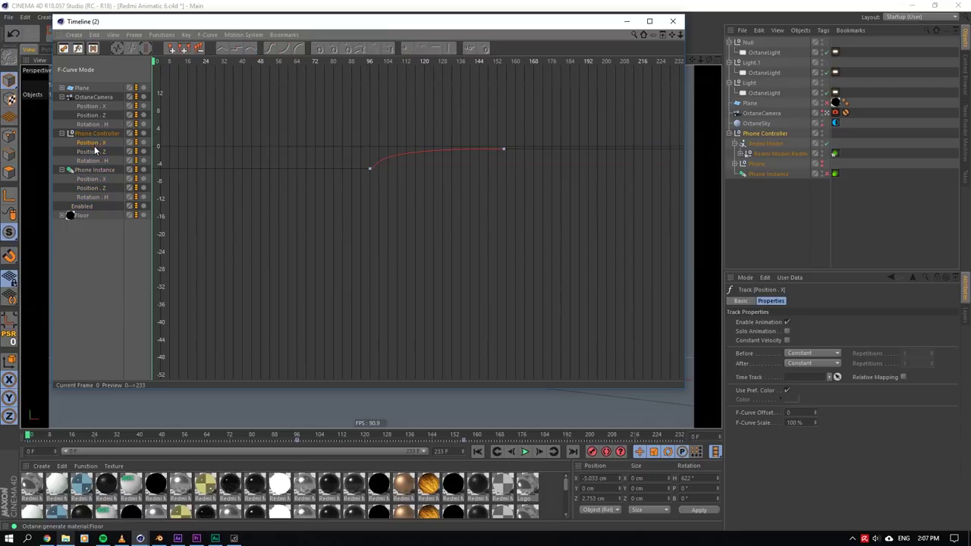
left_click(95, 150)
left_click(97, 134)
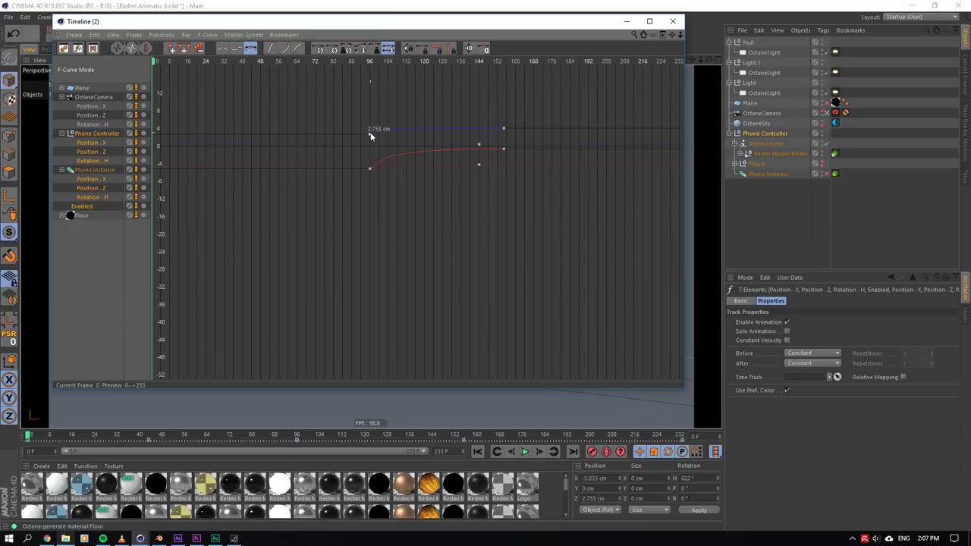
left_click(767, 134)
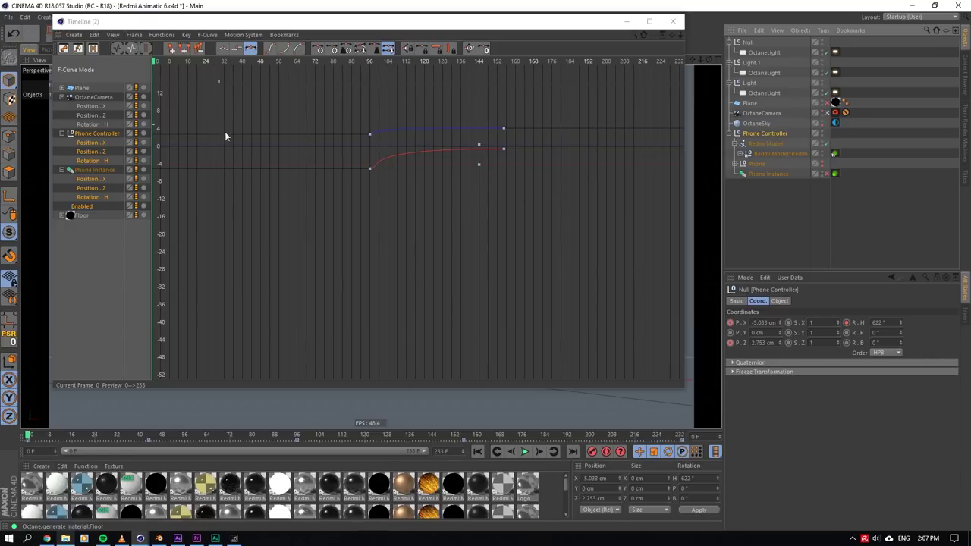
left_click(672, 20)
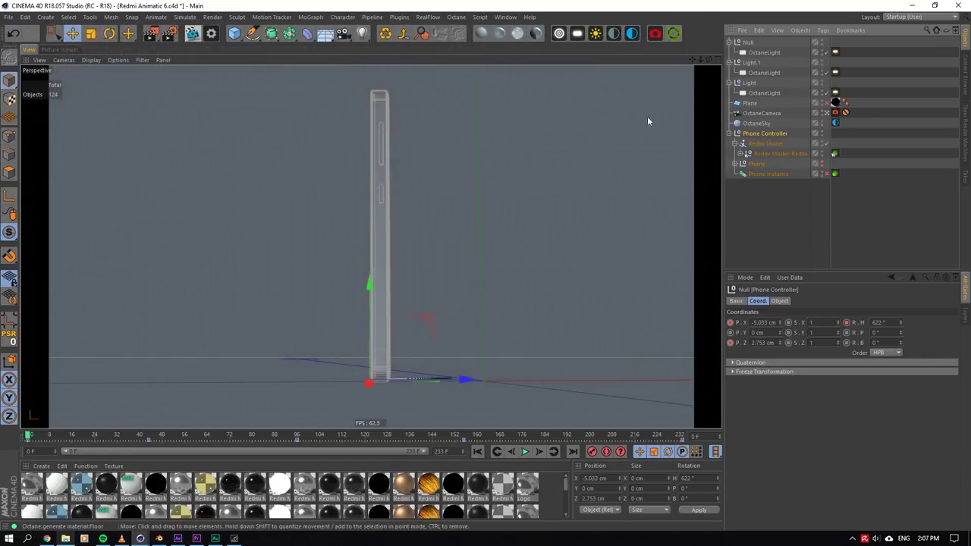
- Scrub the Phone Controller's animation from frame 0 to frame 93
left_click(765, 142)
left_click(767, 134)
mouse_move(28, 438)
left_mouse_down()
mouse_move(236, 455)
mouse_move(294, 452)
mouse_move(201, 434)
mouse_move(91, 434)
mouse_move(292, 435)
left_mouse_up()
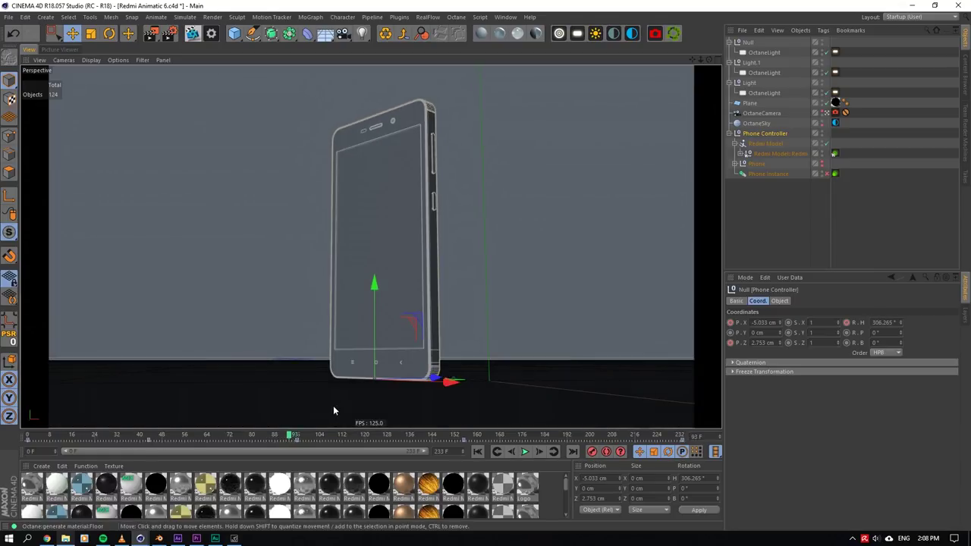
- Inspect the Floor material's keyframed Specular float by scrubbing between frames 93 and 100 in the Material Editor
left_click(835, 103)
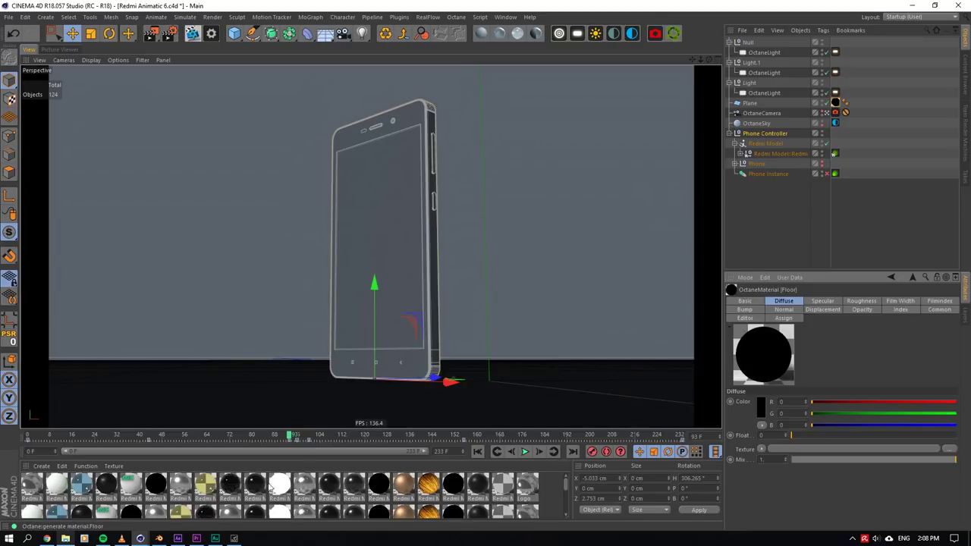
scroll(193, 498, "down", 1)
double_click(232, 501)
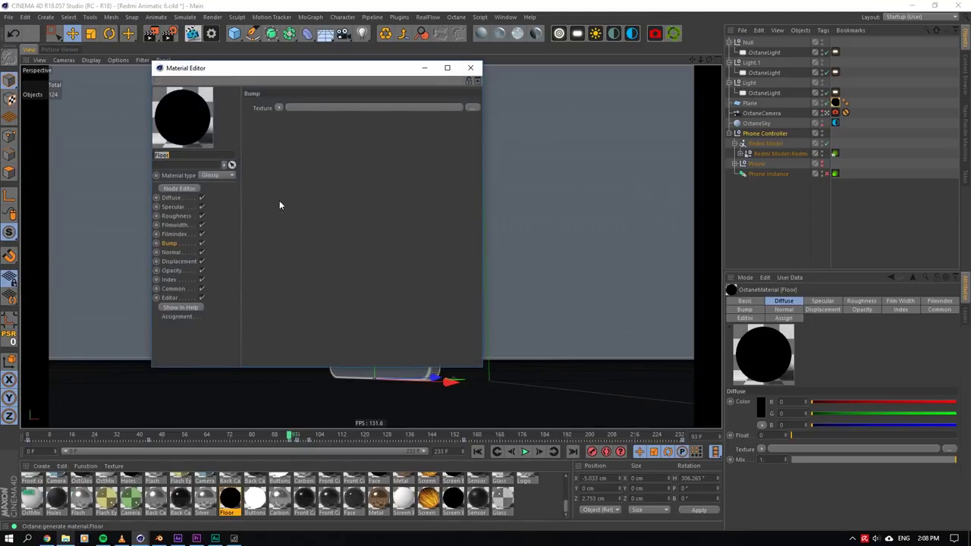
left_click(173, 207)
left_click_drag(313, 78, 800, 127)
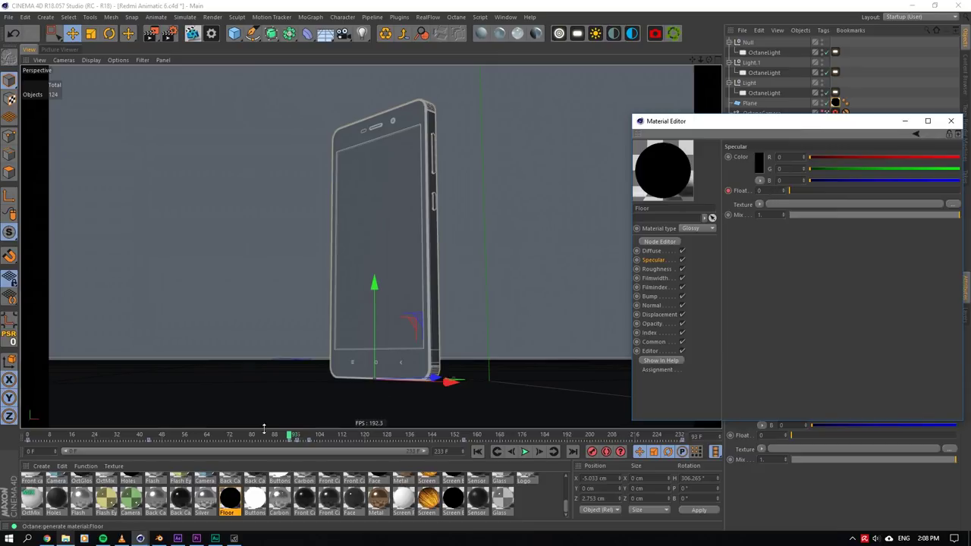
left_click_drag(289, 441, 310, 439)
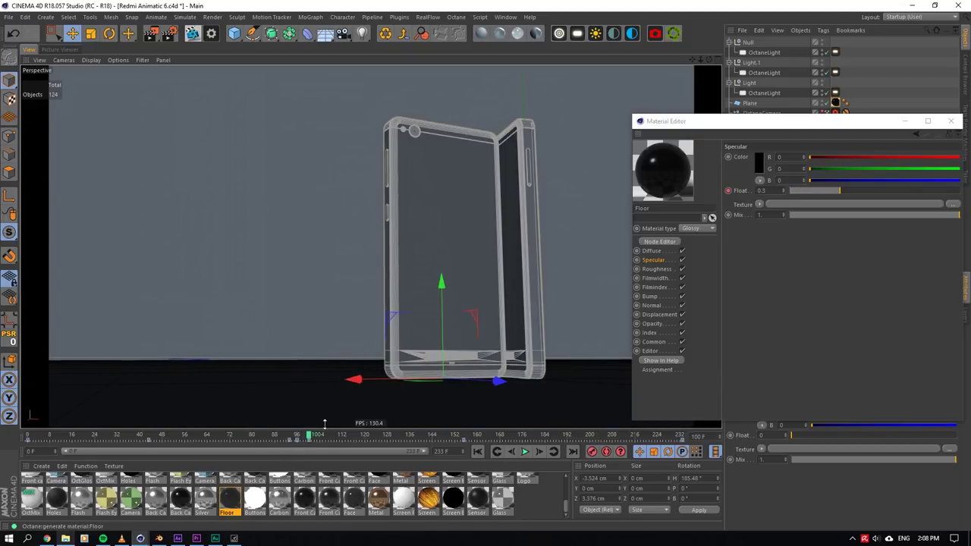
left_click(905, 123)
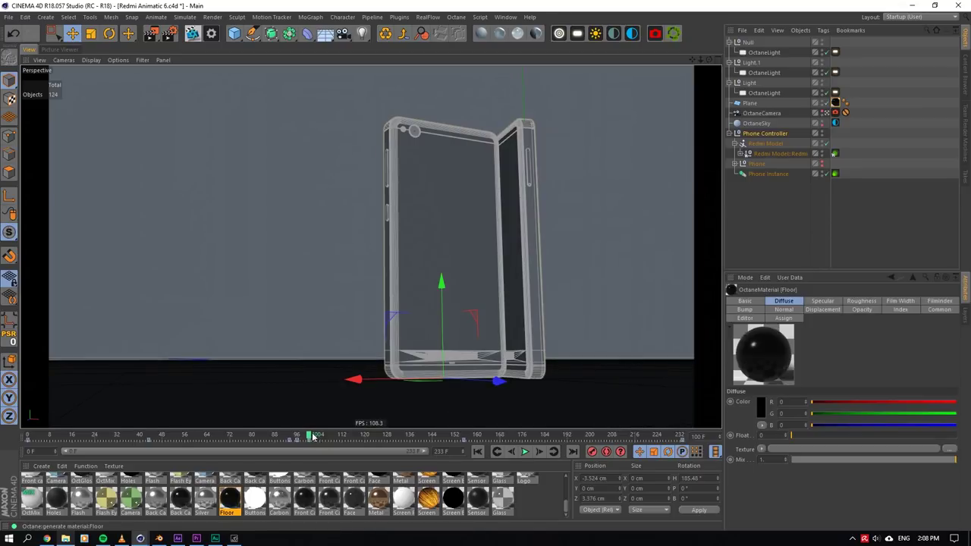
left_click_drag(312, 438, 289, 438)
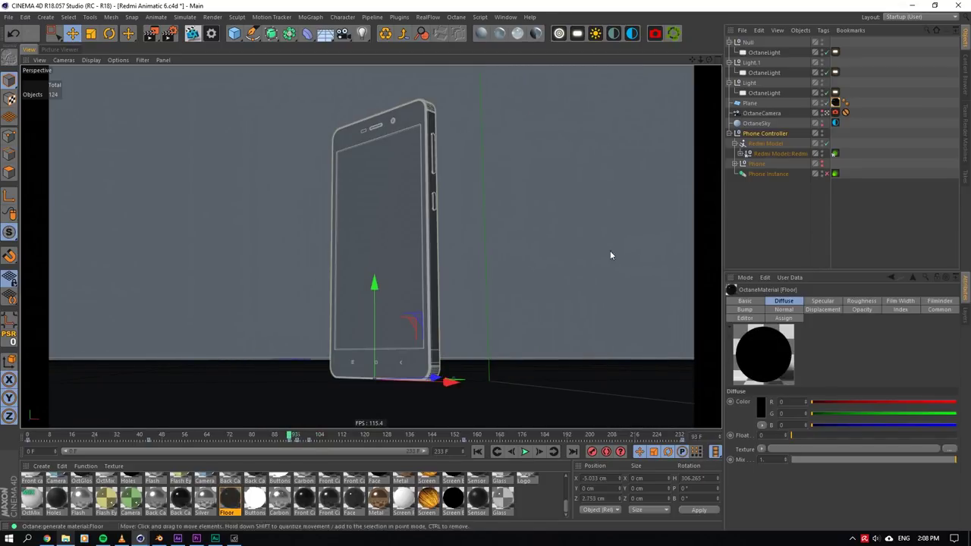
- Review the Phone Instance's motion by scrubbing to frame 233, and reselect the Phone Controller
left_click(765, 173)
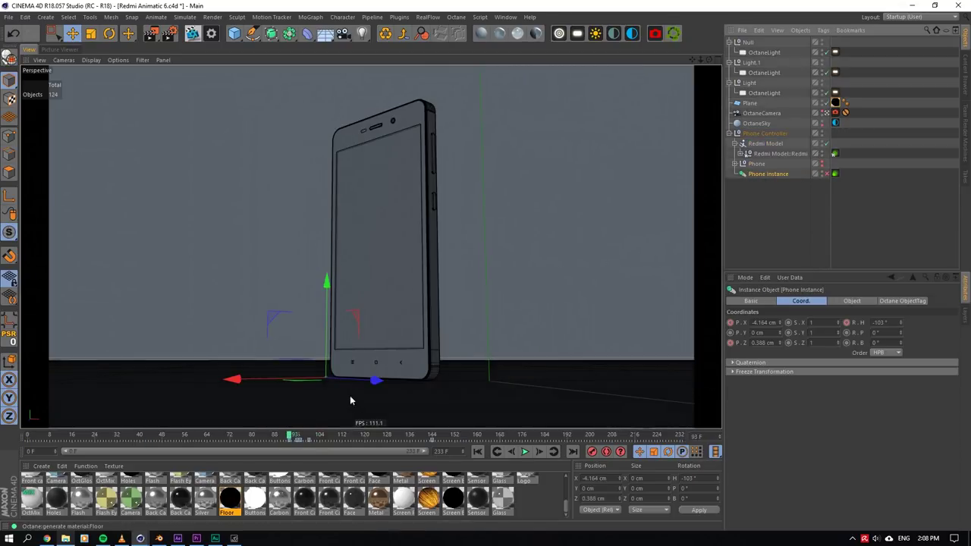
left_click_drag(287, 438, 682, 434)
left_click(765, 134)
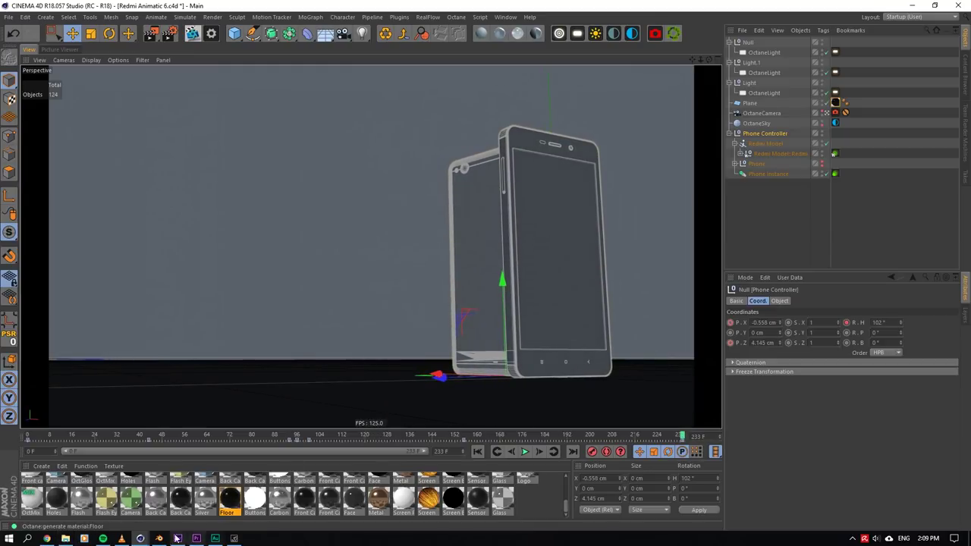
- Open Redmi Animatic 7.c4d from the Animatics folder and minimize the Render Queue
left_click(65, 538)
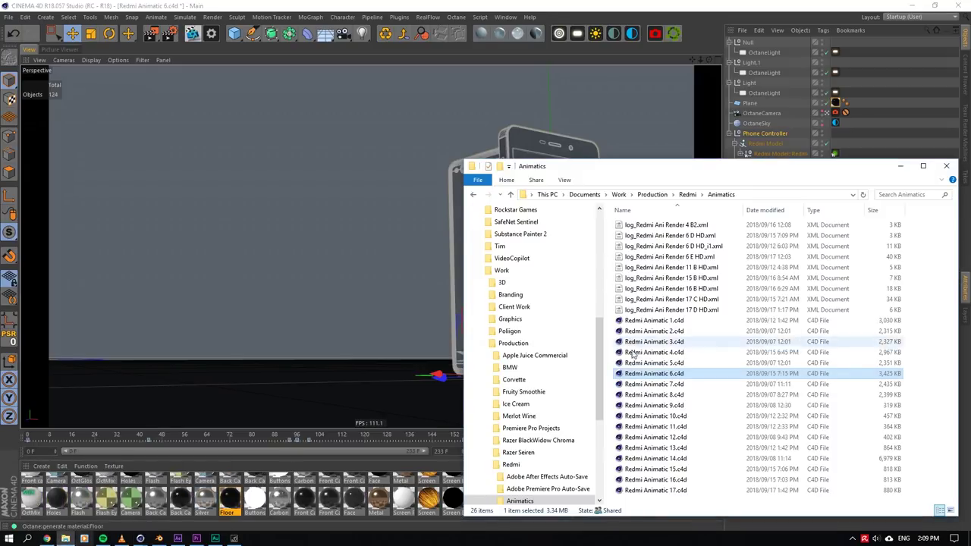
left_click(654, 383)
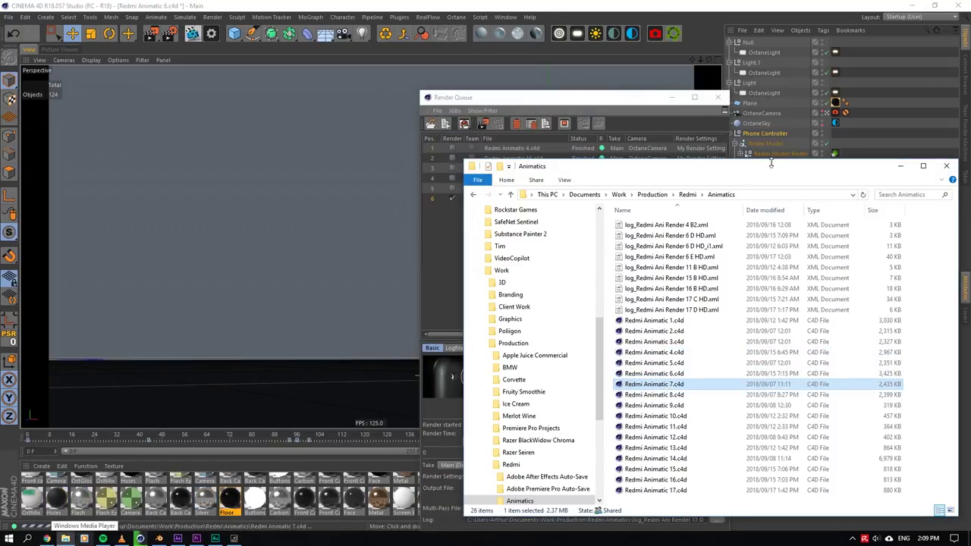
left_click_drag(605, 168, 720, 285)
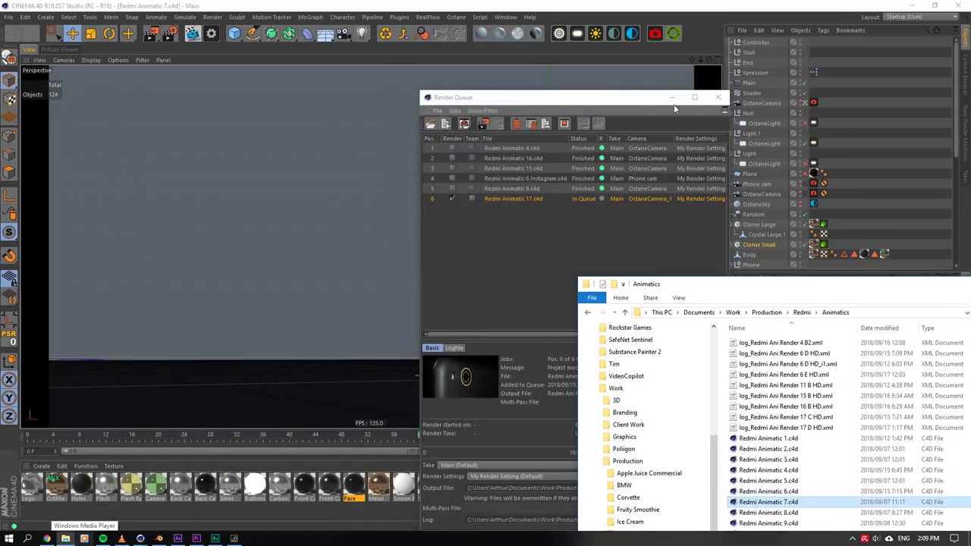
left_click(524, 161)
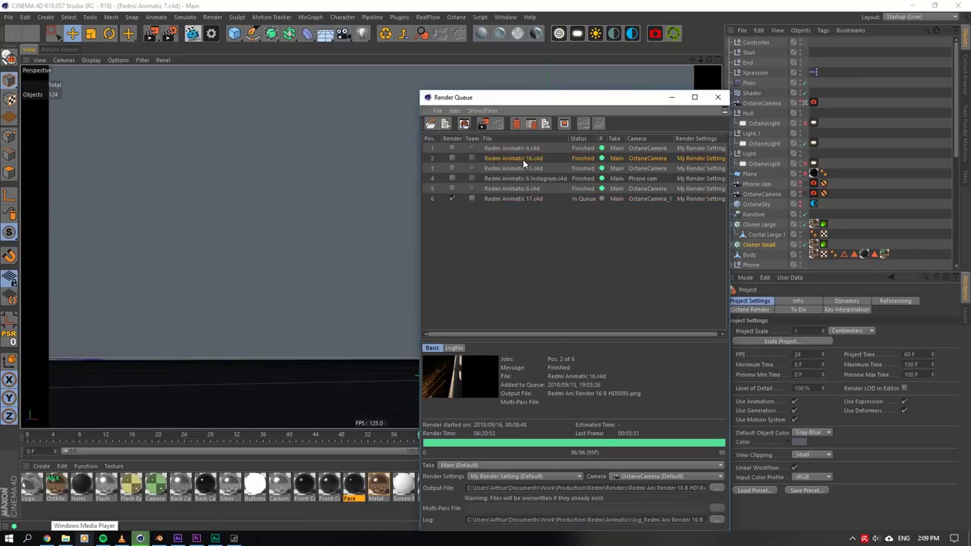
left_click(671, 97)
left_click(65, 538)
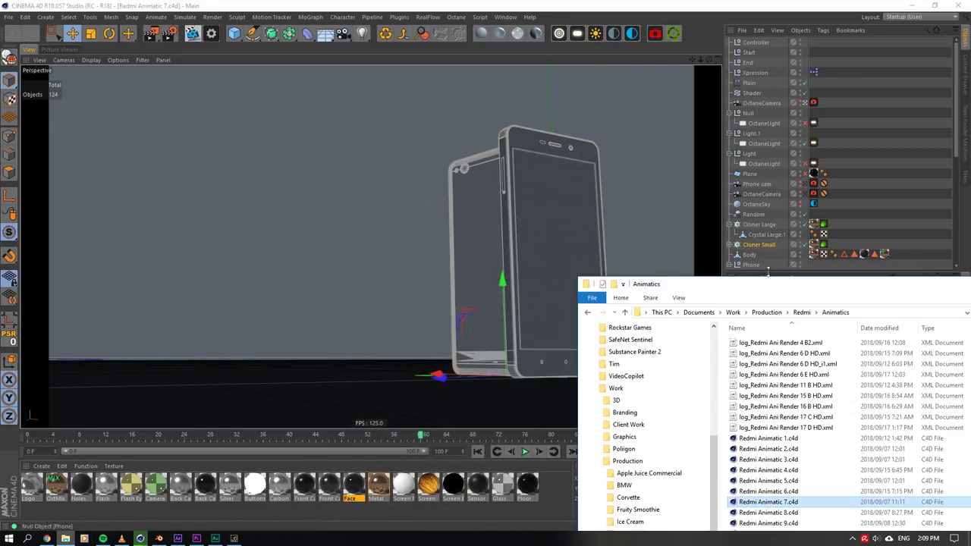
left_click_drag(754, 280, 642, 101)
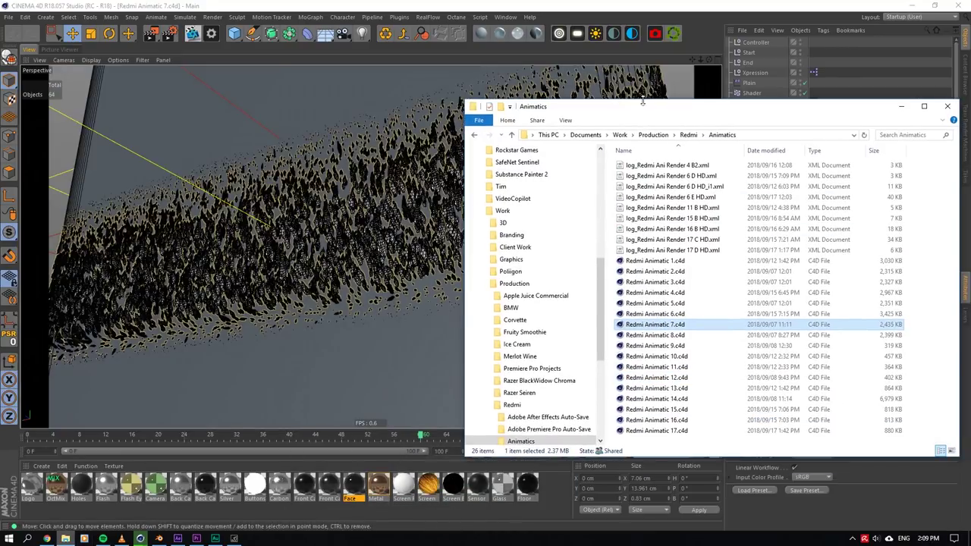
- Scrub the crystal cloner animation from frame 30 to frame 64, and close Redmi Animatic 7.c4d
left_click(226, 441)
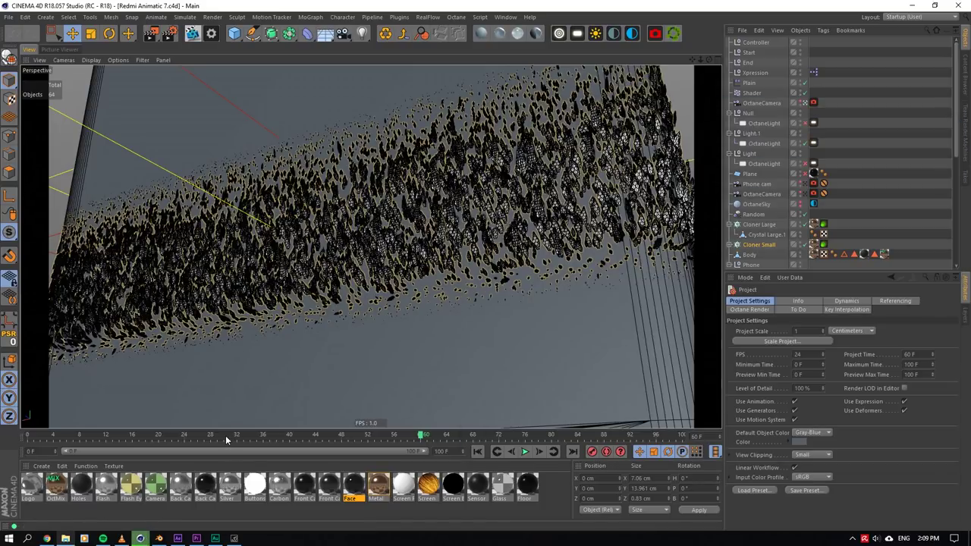
left_click(226, 437)
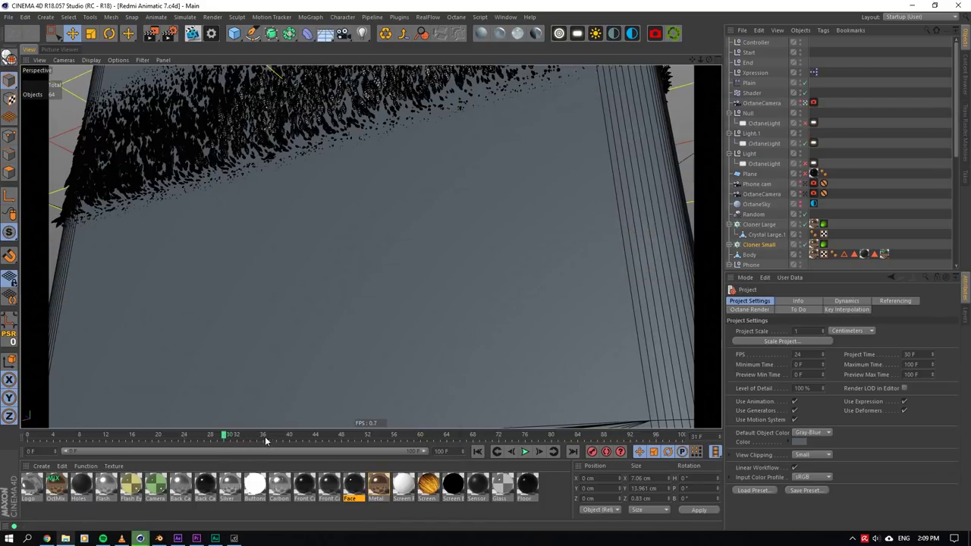
left_click_drag(265, 442, 340, 438)
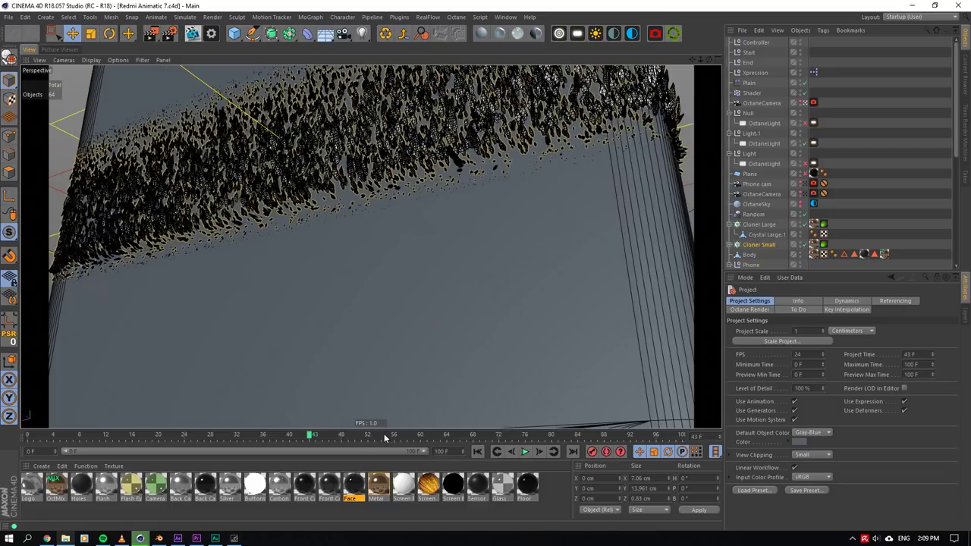
left_click_drag(386, 439, 511, 439)
left_click(8, 16)
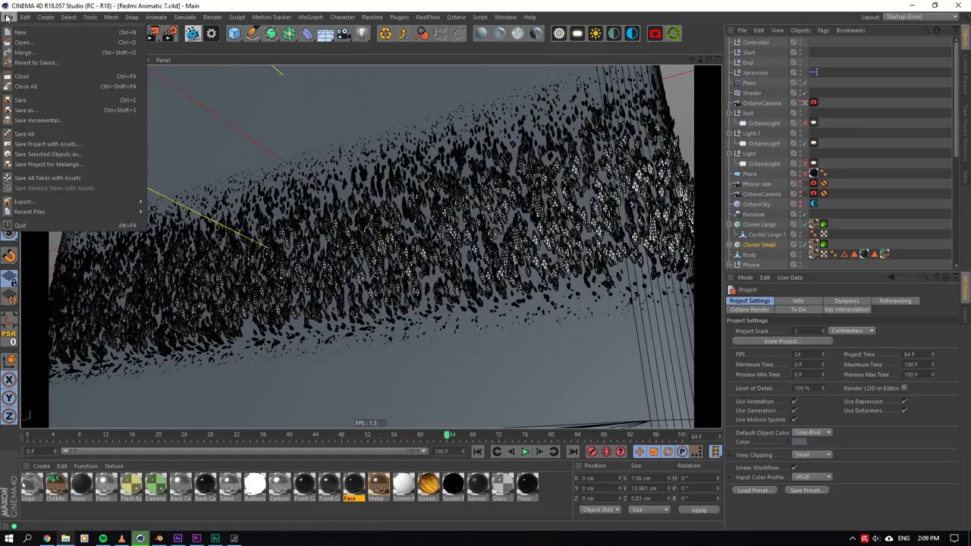
left_click(36, 87)
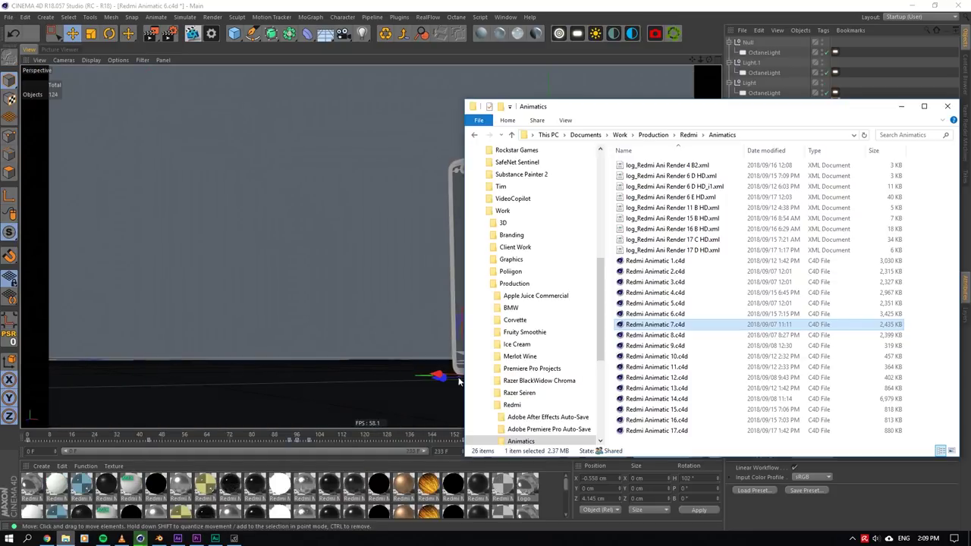
- Open Redmi Animatic 8.c4d to view its Octane Scatter sphere scene, and close the project
left_click(704, 334)
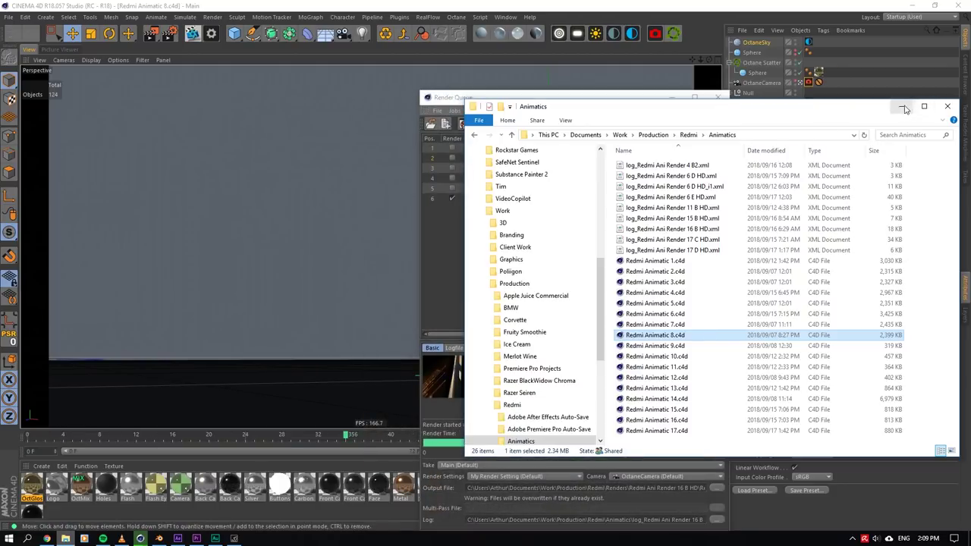
left_click(903, 107)
left_click(672, 98)
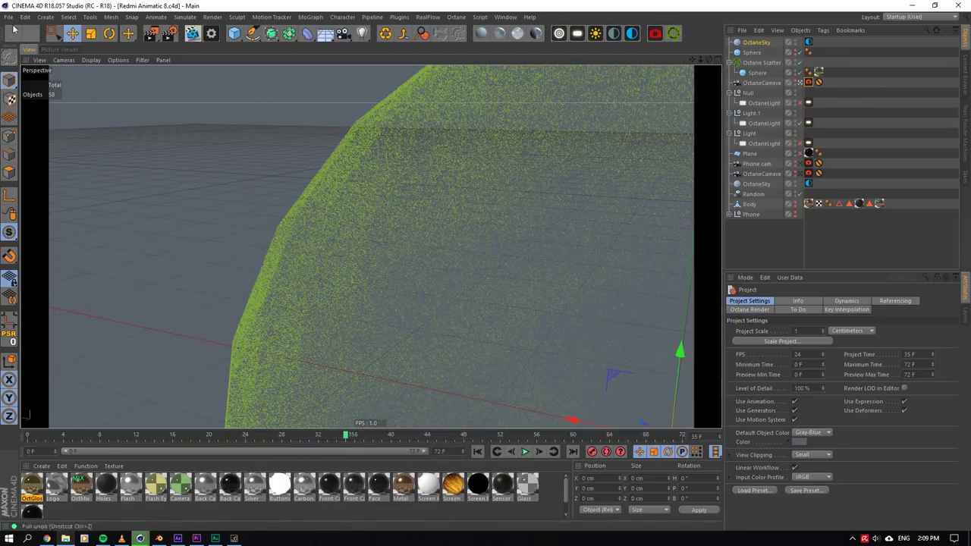
left_click(8, 16)
left_click(35, 78)
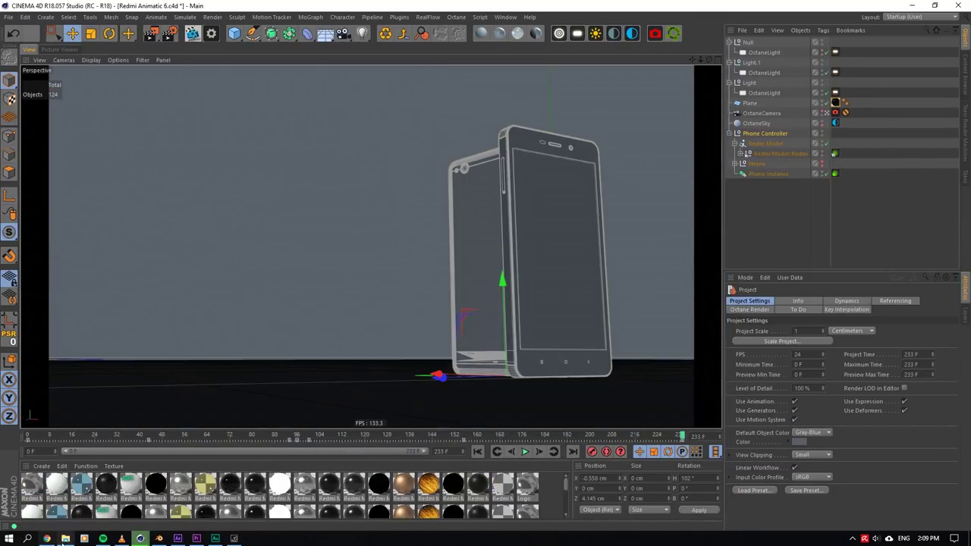
- Open Redmi Animatic 16.c4d from the Animatics folder
left_click(65, 539)
left_click(689, 421)
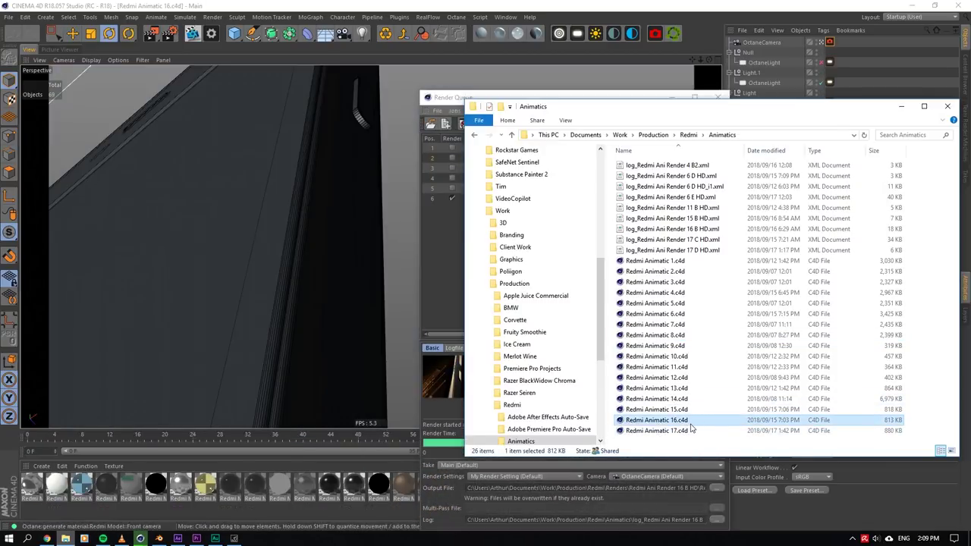
- Clear the windows covering the viewport and scrub the Redmi Animatic 16 phone animation from frame 0 to frame 95
left_click(902, 105)
left_click(717, 97)
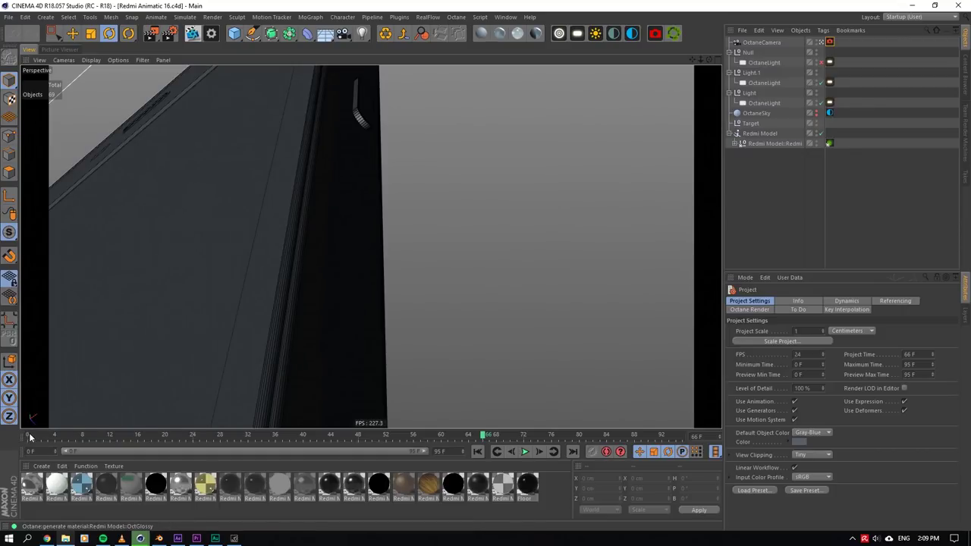
left_click_drag(30, 437, 785, 419)
- Switch to the already open Redmi Animatic 17.c4d project, declining to open a second copy
left_click(65, 539)
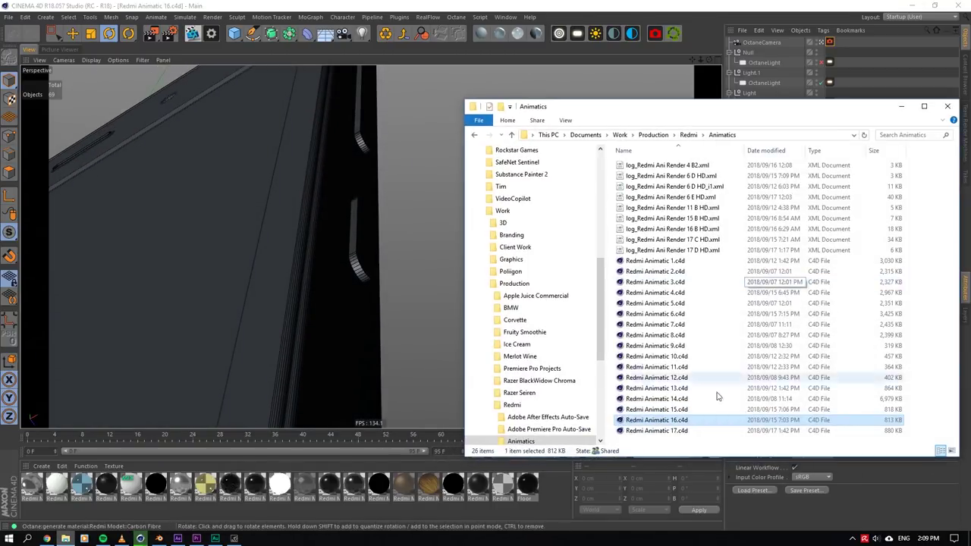
left_click(899, 107)
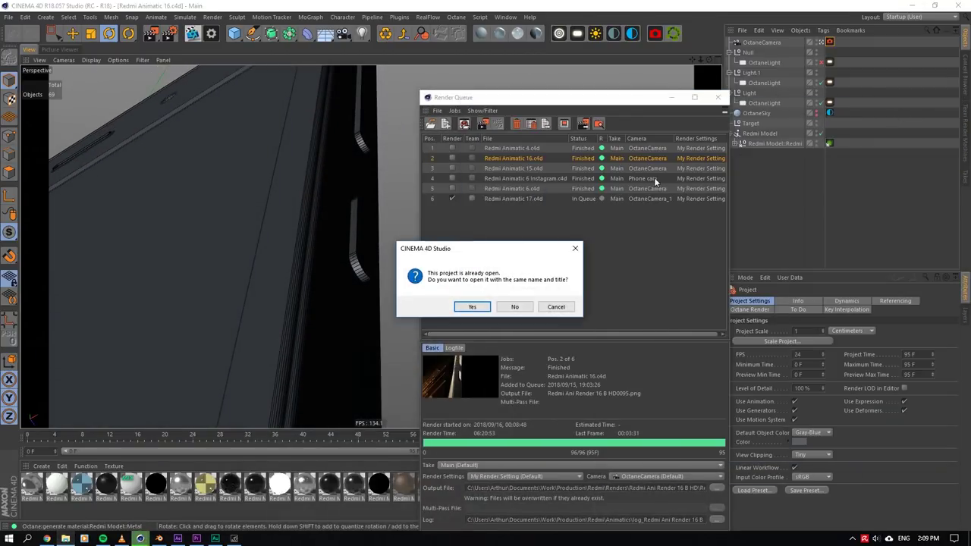
left_click(568, 307)
left_click(505, 17)
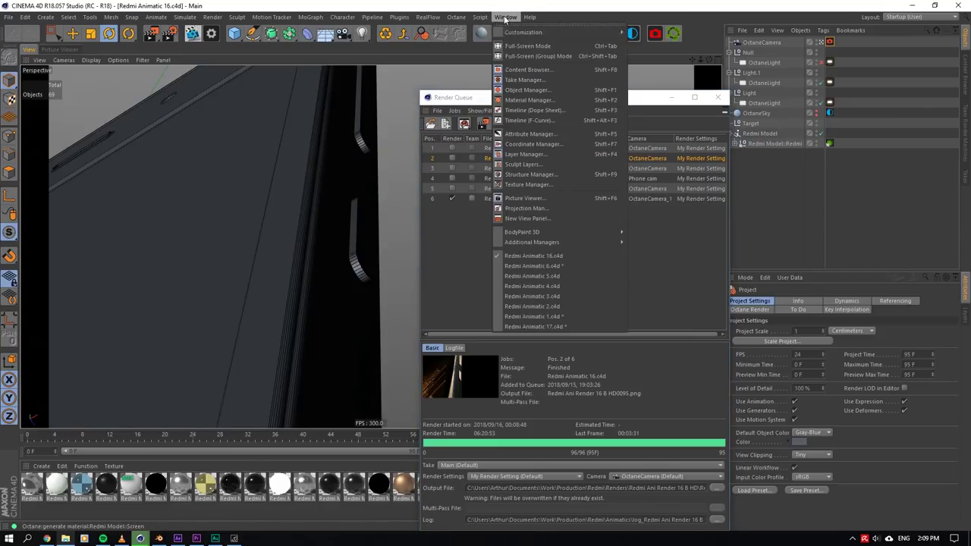
left_click(532, 326)
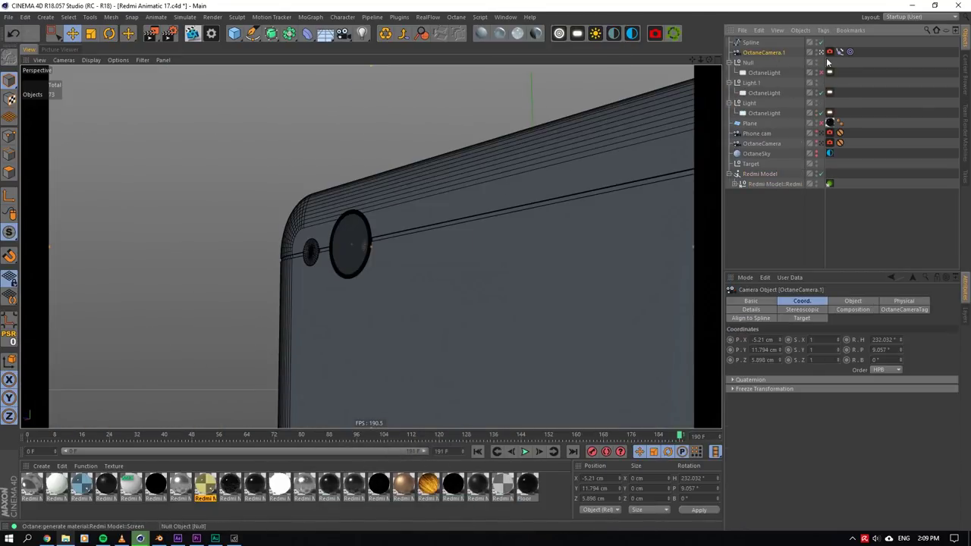
- Leave the OctaneCamera.1 view and scrub the timeline to frame 191 to examine the camera's path along the spline around the phone
left_click(822, 53)
left_click_drag(702, 60, 719, 166)
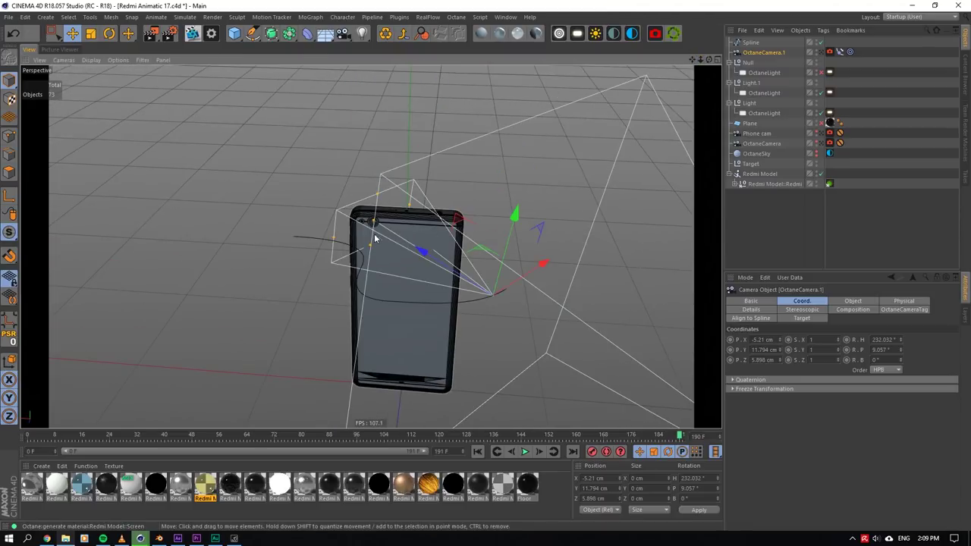
scroll(360, 242, "up", 4)
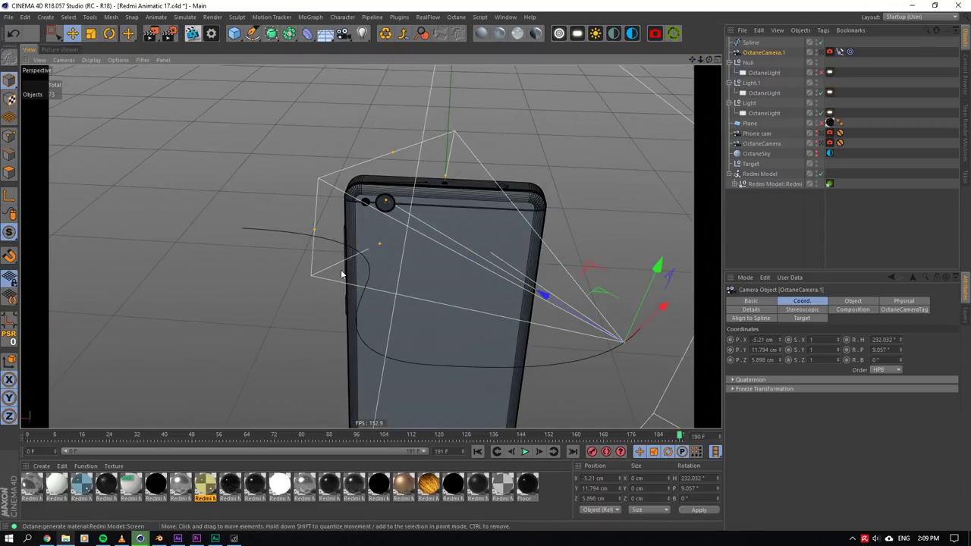
left_click_drag(34, 432, 76, 439)
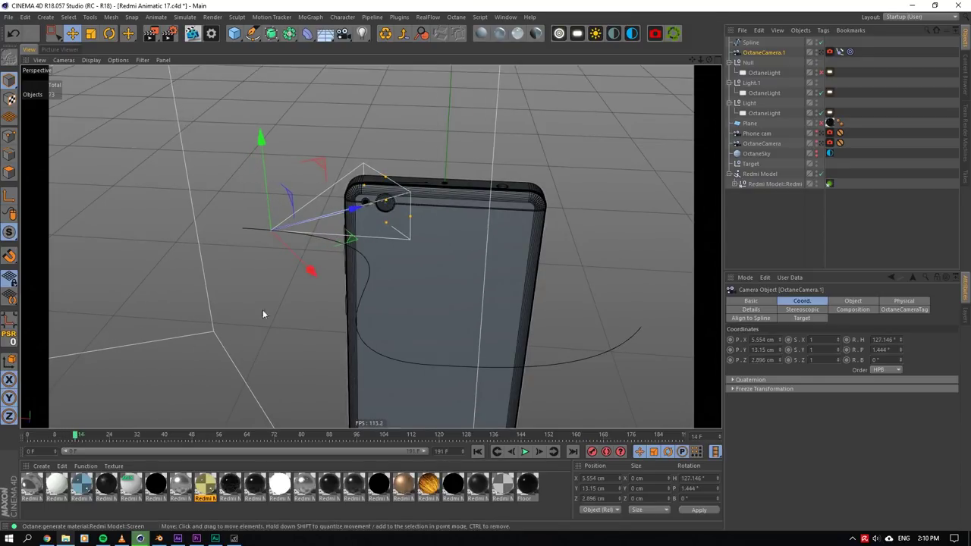
left_click_drag(77, 436, 562, 391)
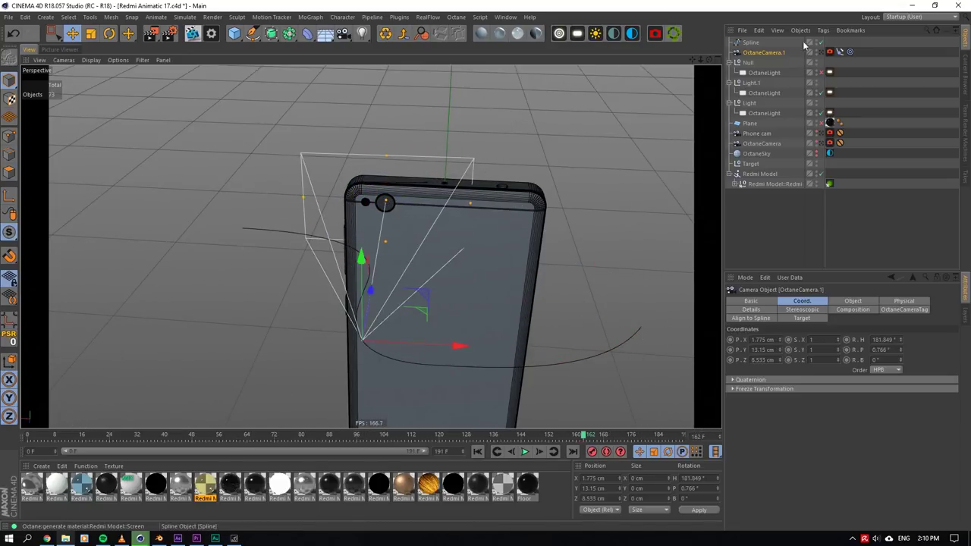
left_click_drag(716, 70, 700, 85, "alt")
left_click_drag(190, 443, 681, 436)
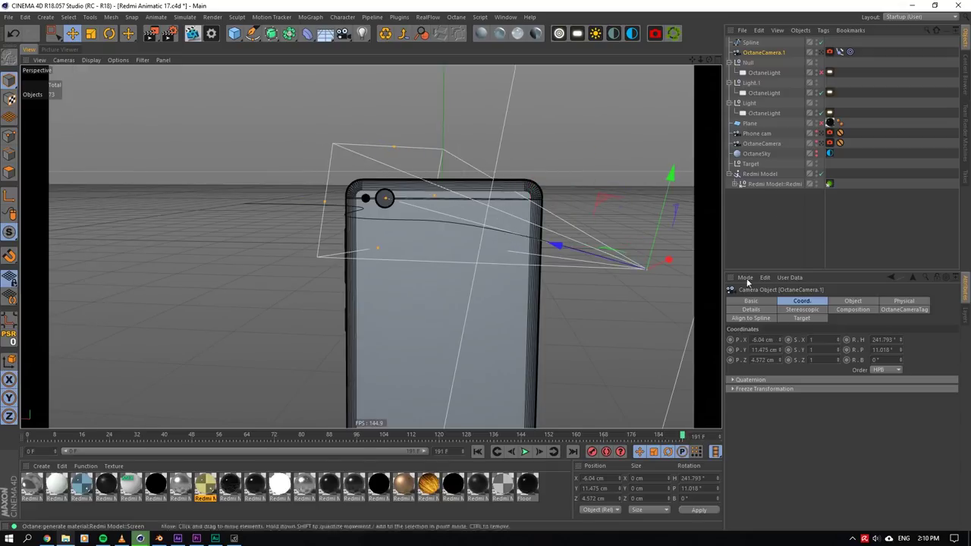
- Scrub the shot through OctaneCamera.1 from frame 0 to 191, and view its render in Premiere Pro at frame 687
left_click(821, 53)
left_click_drag(28, 439, 683, 461)
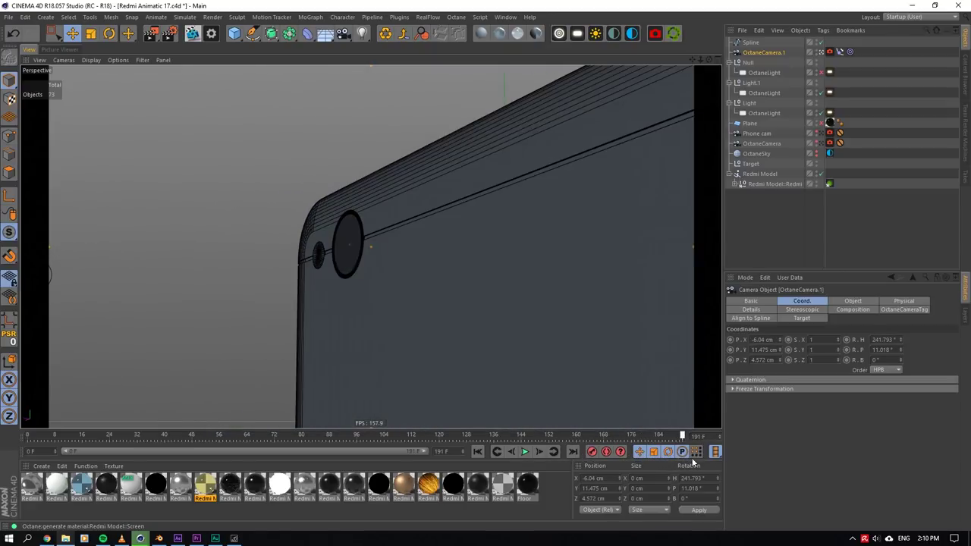
left_click(195, 539)
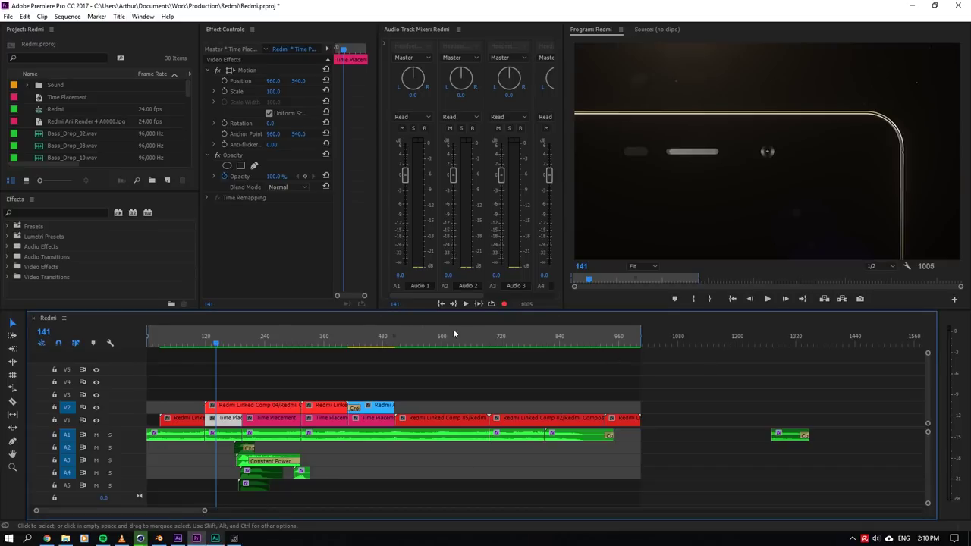
left_click_drag(454, 334, 484, 334)
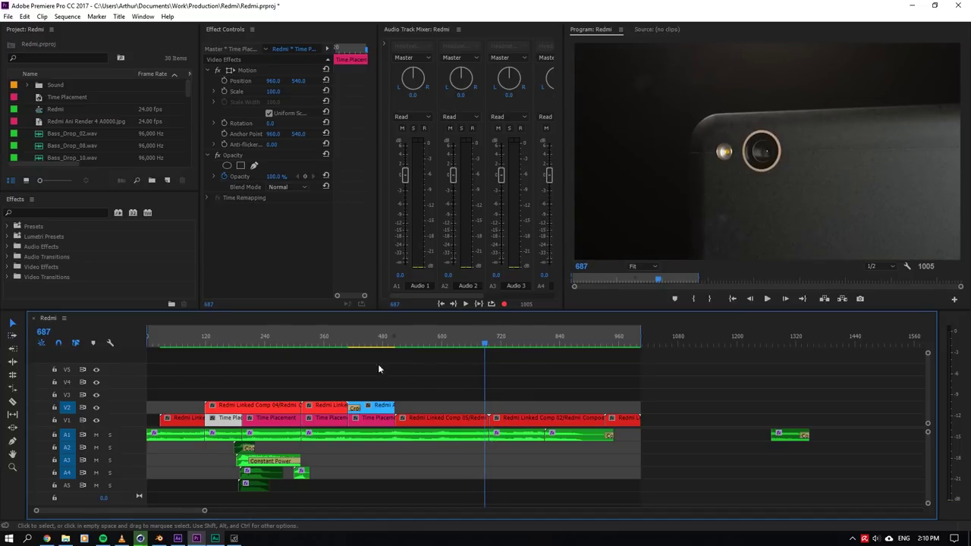
- Return to Cinema 4D, open Redmi Animatic 11.c4d from the Animatics folder and minimize the Render Queue
left_click(65, 539)
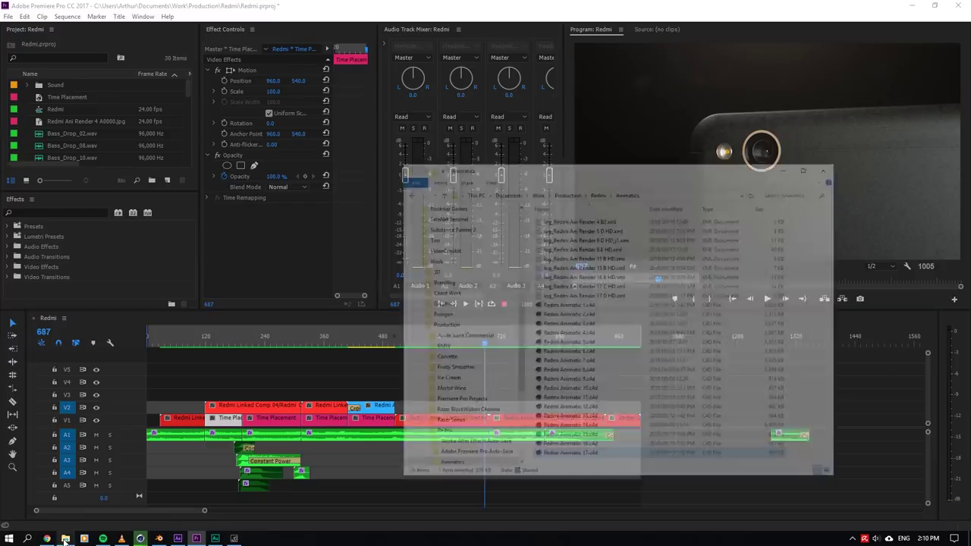
left_click(141, 538)
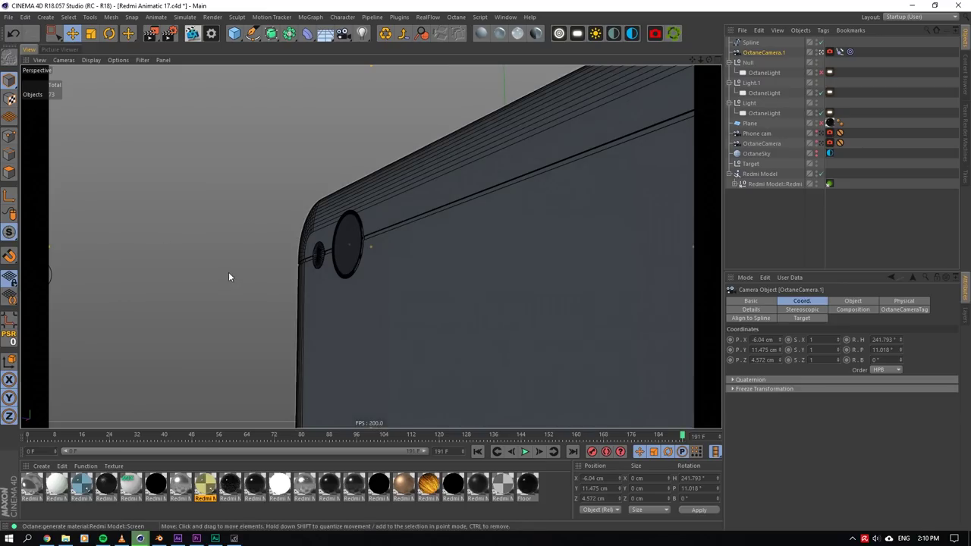
left_click(66, 538)
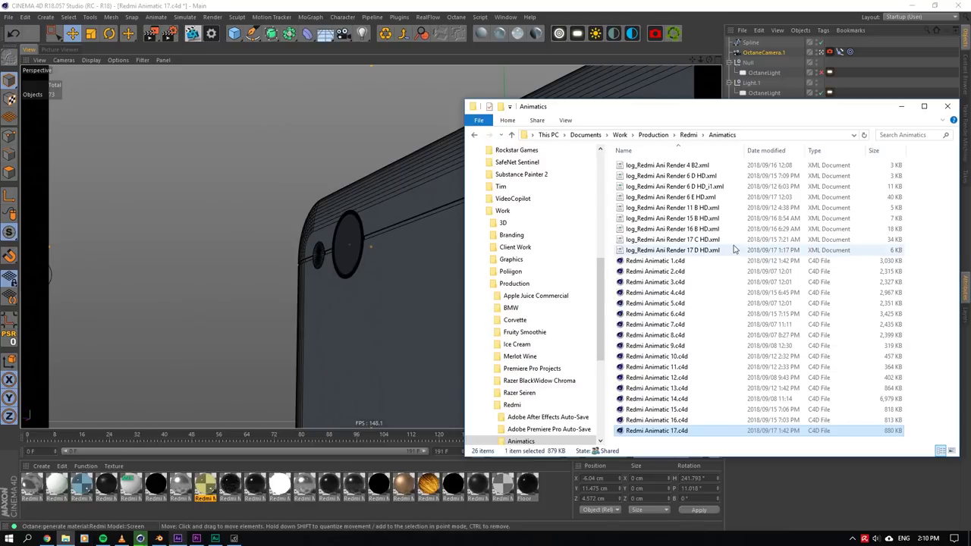
double_click(657, 368)
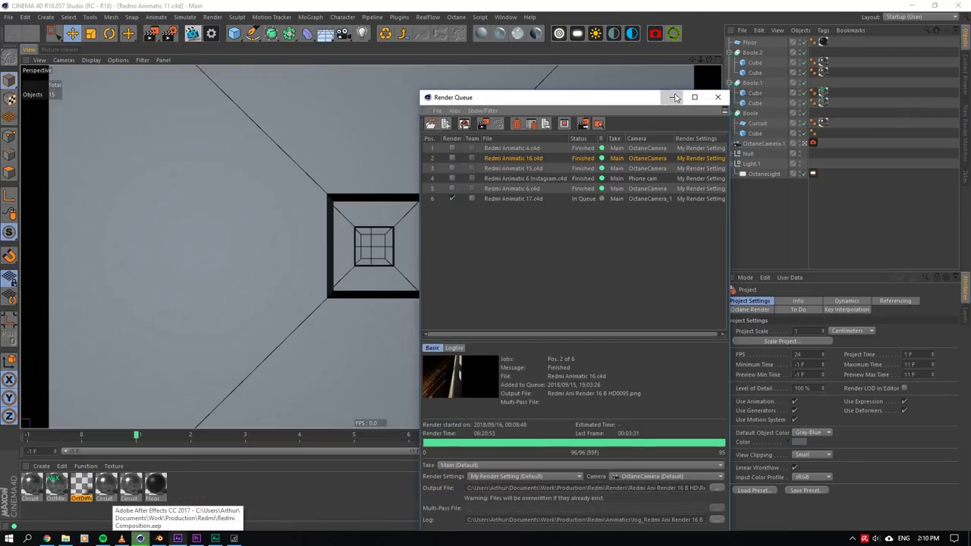
left_click(674, 98)
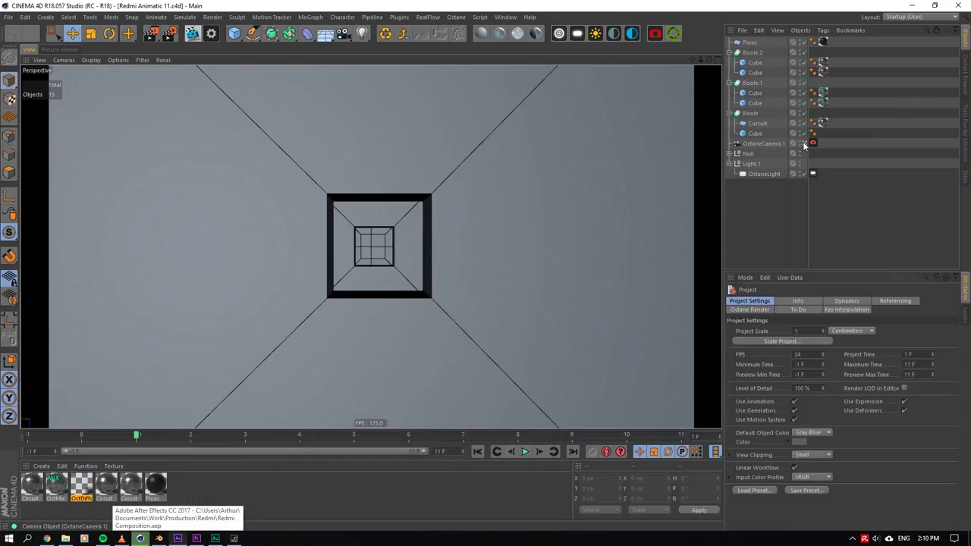
- Leave the OctaneCamera.1 view to examine the stacked circuit plates up close, and scrub back to frame -1
left_click_drag(140, 439, 170, 364)
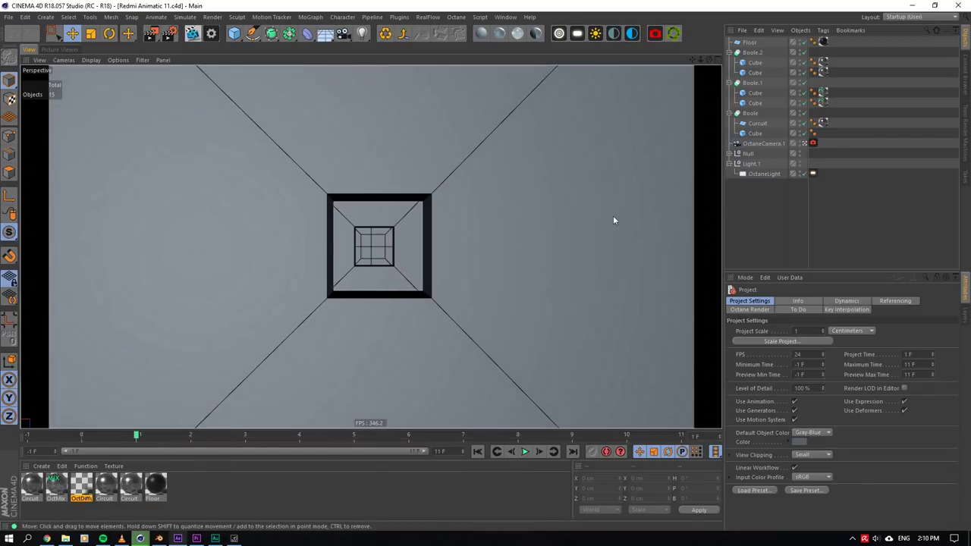
left_click(804, 144)
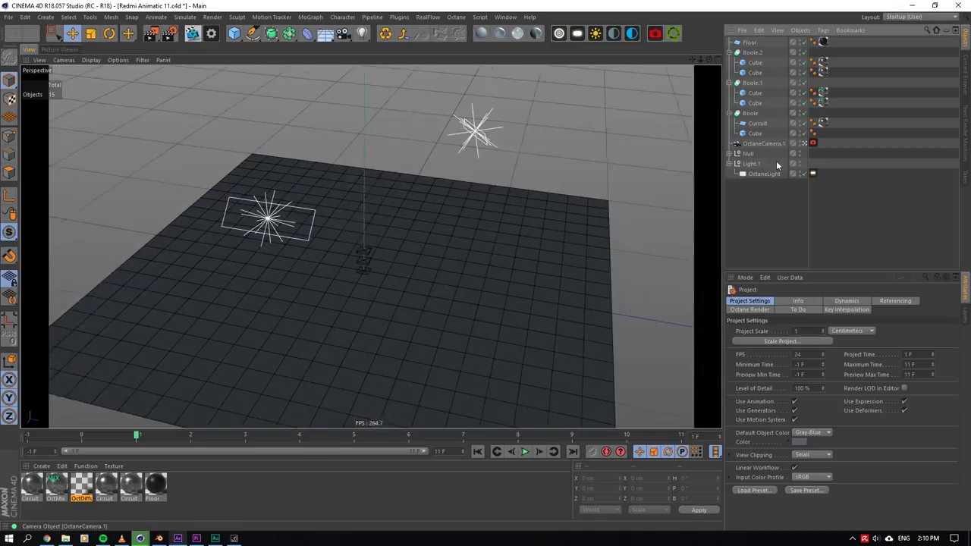
scroll(371, 247, "up", 4)
scroll(371, 247, "up", 6)
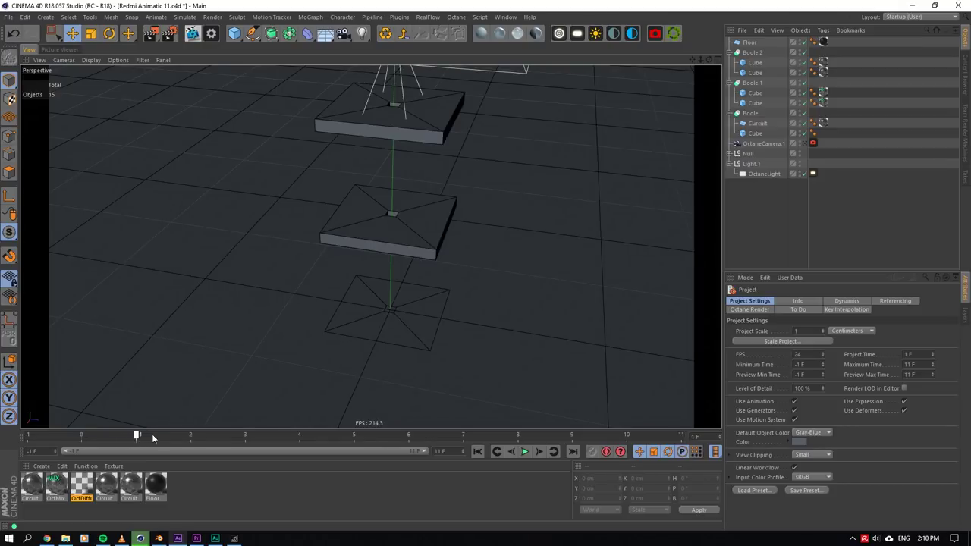
left_click_drag(153, 439, 28, 436)
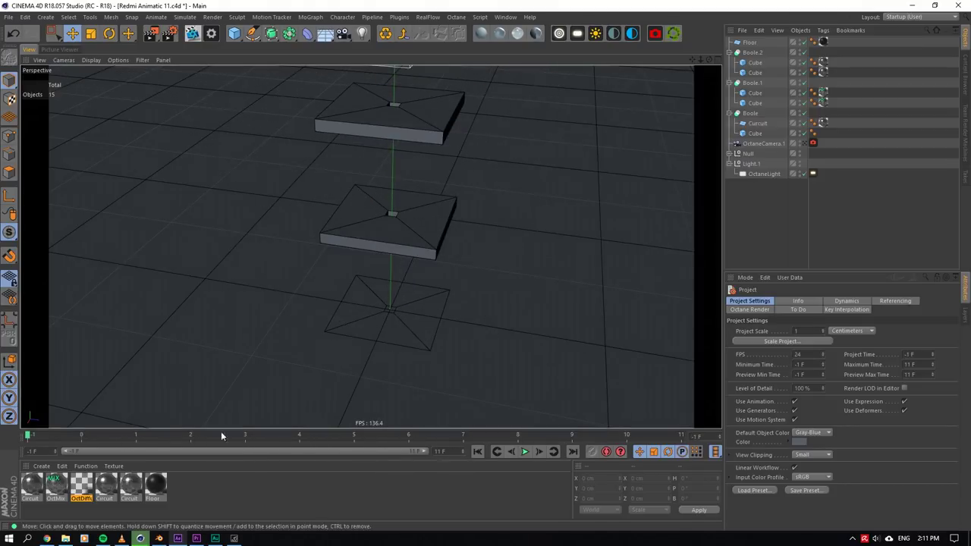
- Switch to Premiere Pro, scrub the Redmi sequence to the circuit tunnel shot at frame 204, and return to Cinema 4D
left_click(196, 538)
left_click_drag(213, 346, 248, 351)
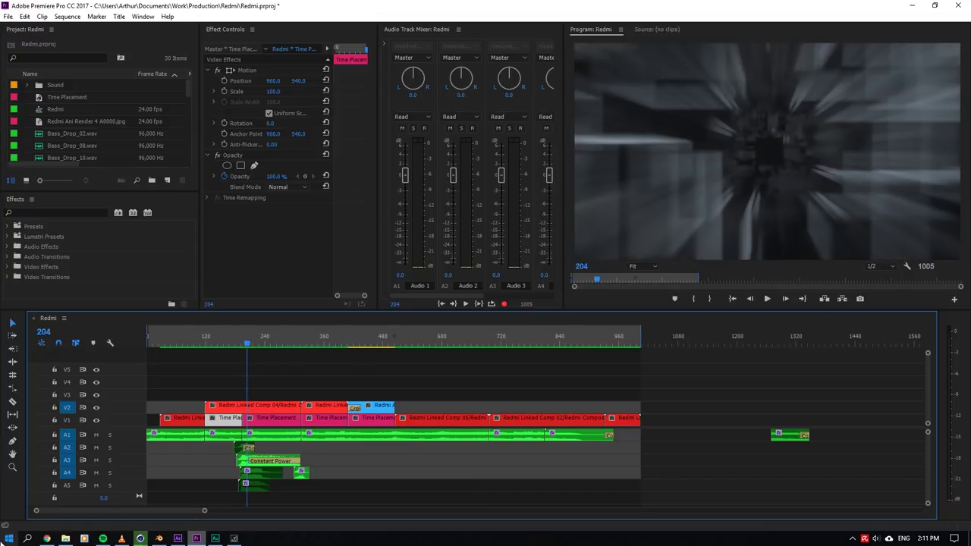
key("super")
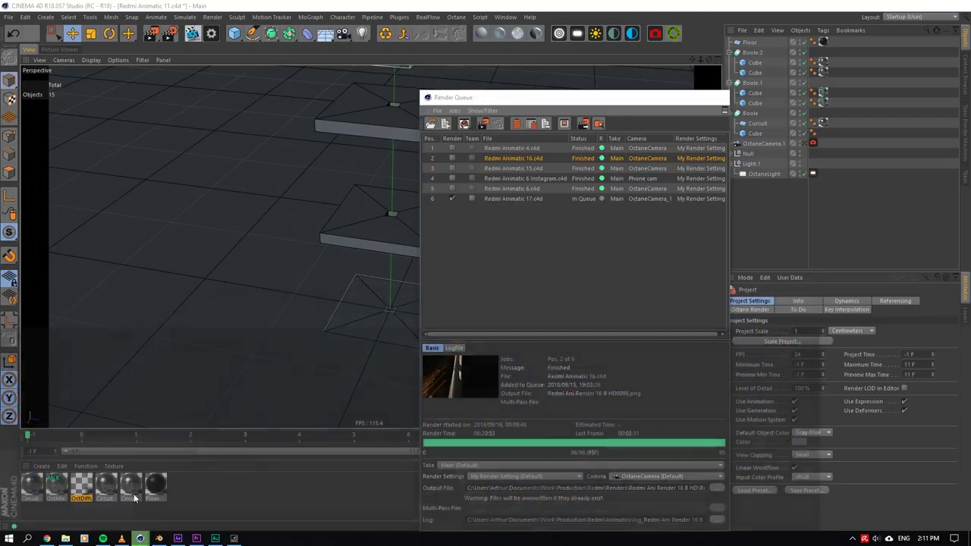
left_click(121, 493)
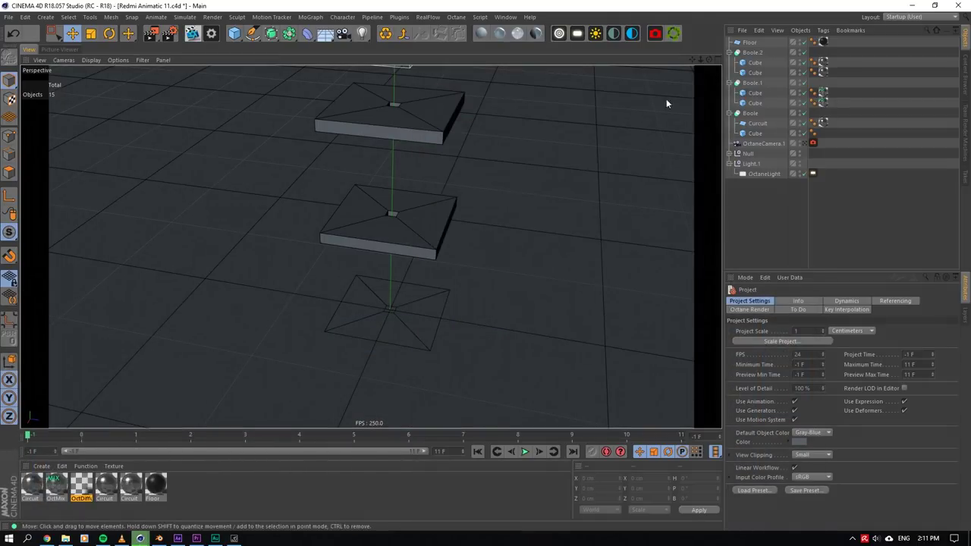
- Render the circuit plates in the Octane Live Viewer and examine their materials up close and from a distance
left_click(192, 33)
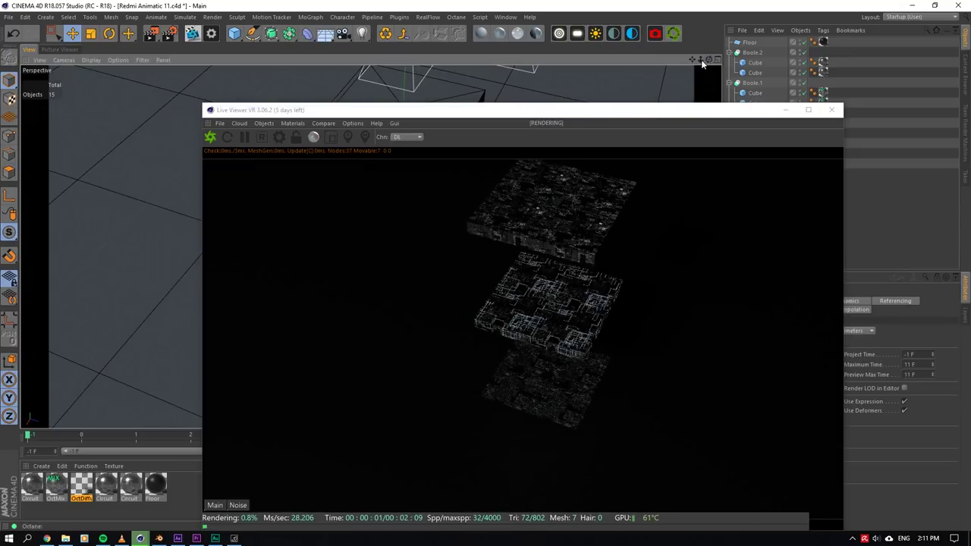
left_click_drag(700, 59, 700, 63)
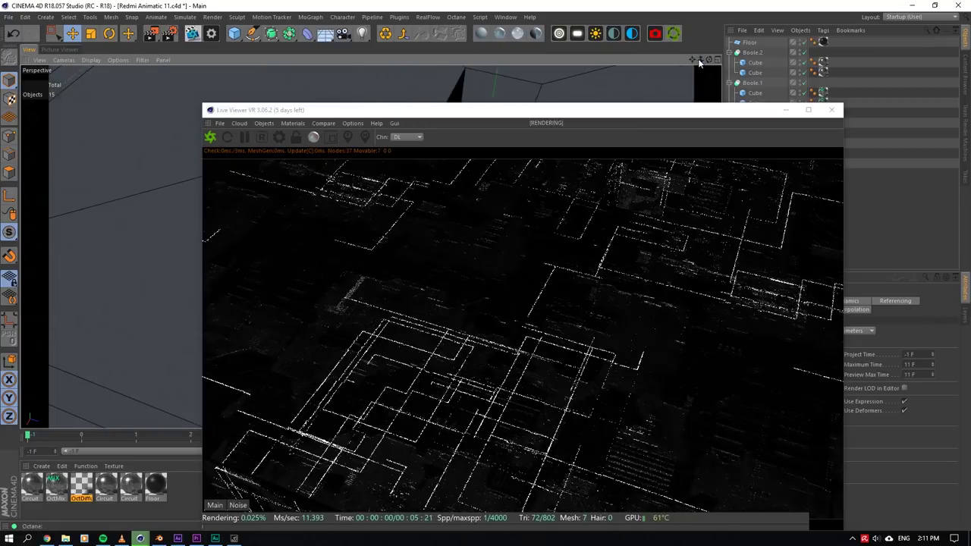
left_click_drag(765, 110, 587, 61)
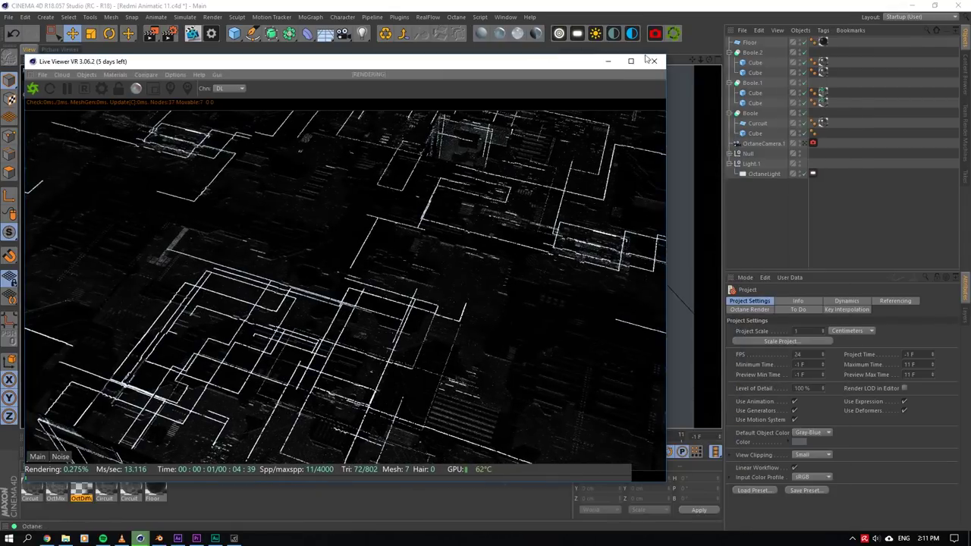
left_click_drag(709, 59, 692, 58)
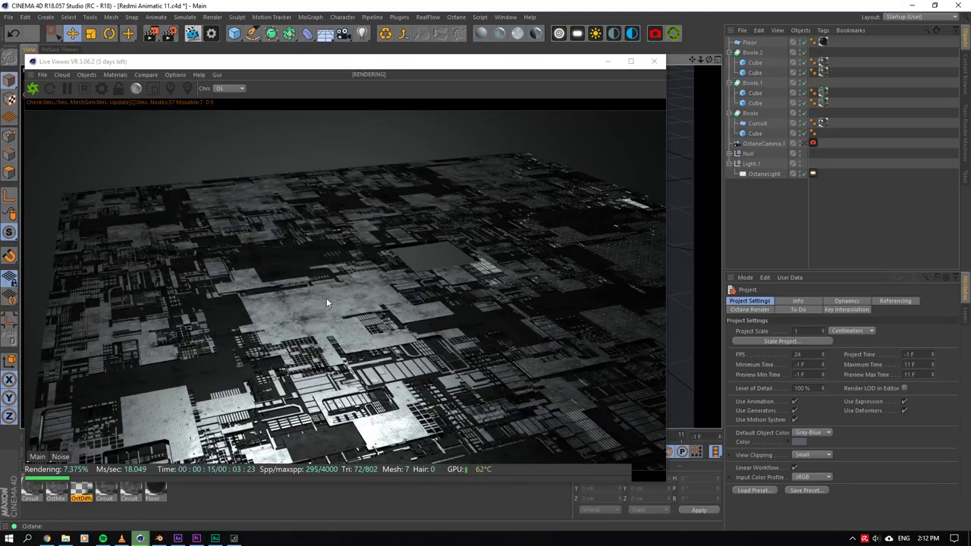
right_click_drag(694, 60, 622, 60)
left_click_drag(692, 59, 686, 152)
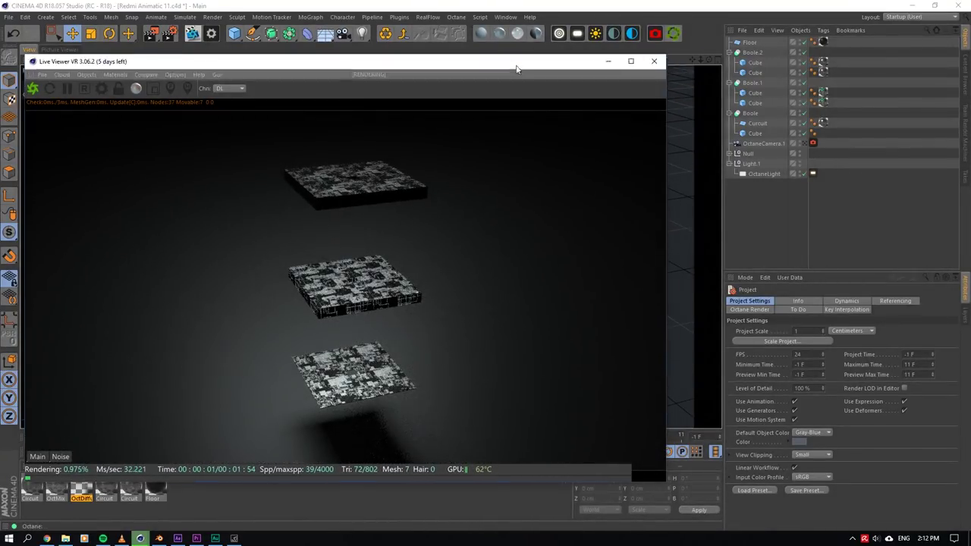
- Preview the tunnel animation through OctaneCamera.1 in the Live Viewer from frame -1 to 11, and close the Live Viewer
left_click_drag(516, 64, 479, 13)
left_click(805, 143)
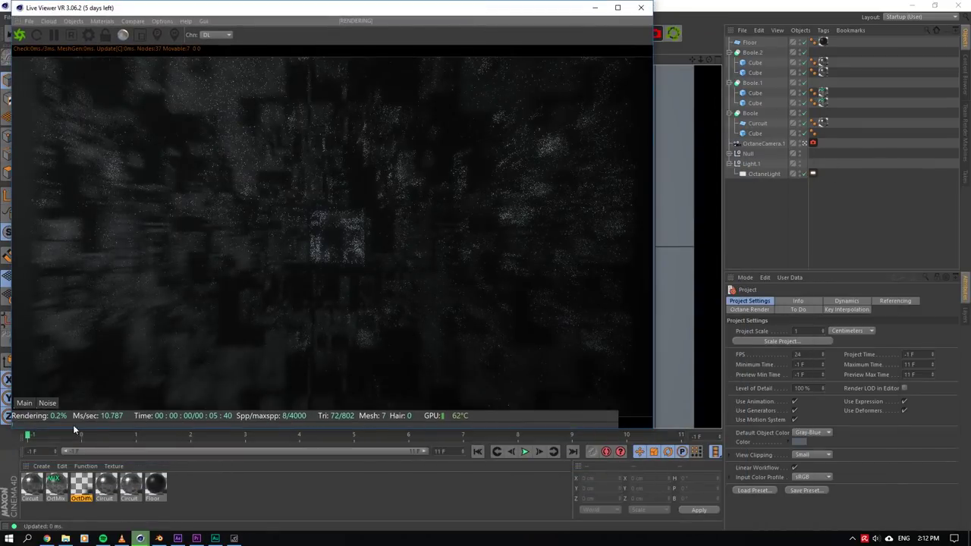
left_click_drag(29, 437, 702, 427)
left_click(641, 8)
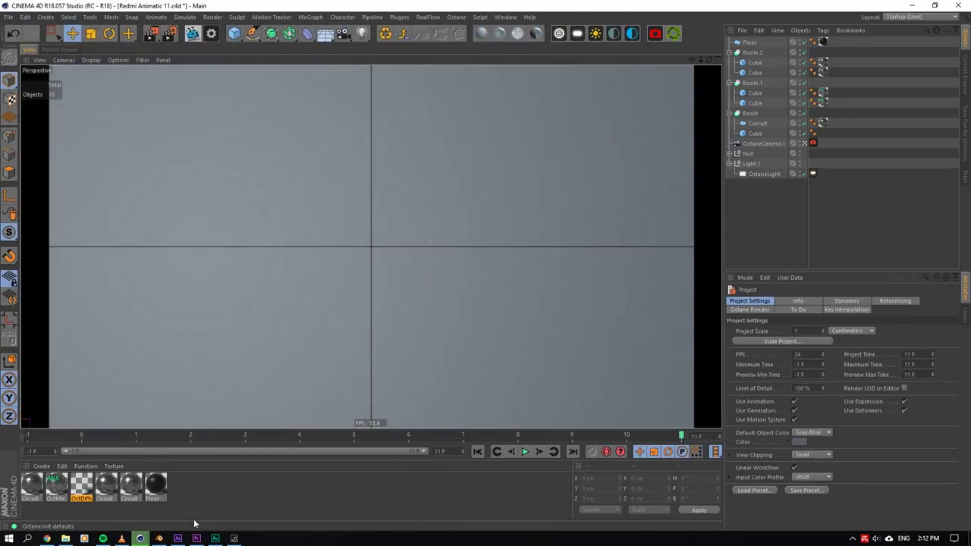
- Switch to After Effects, dismiss the Cinema 4D error, and look through the Animatic compositions up to Redmi Linked Comp 04
left_click(158, 538)
left_click(175, 538)
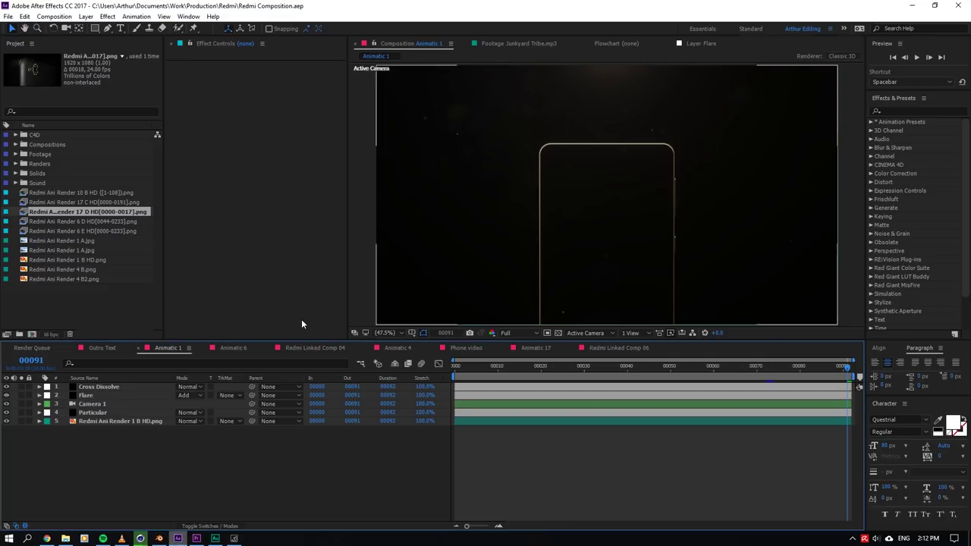
left_click(229, 351)
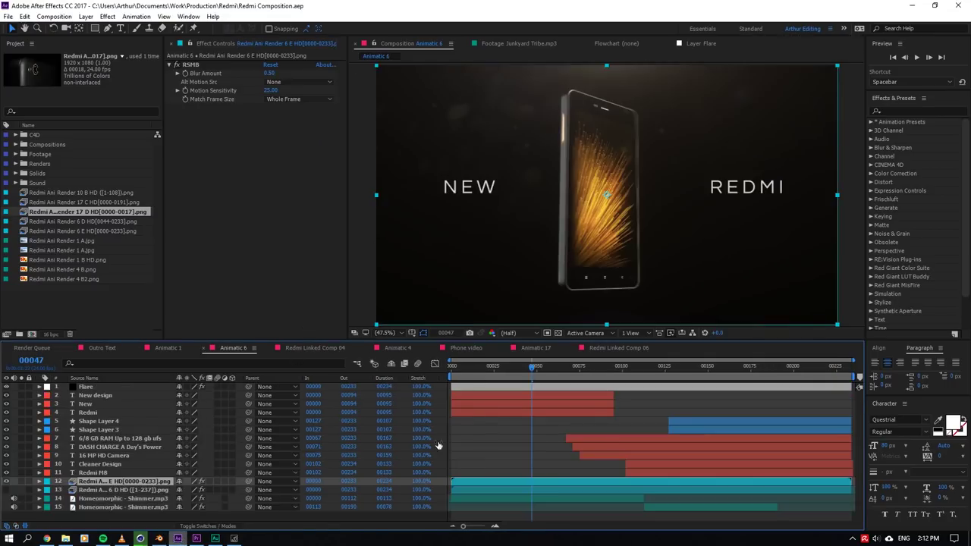
left_click(466, 348)
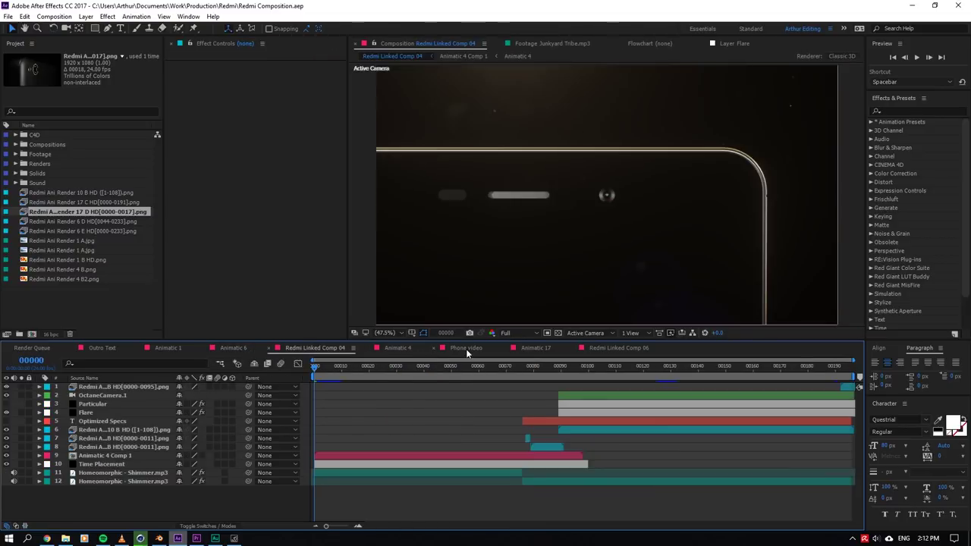
left_click(537, 351)
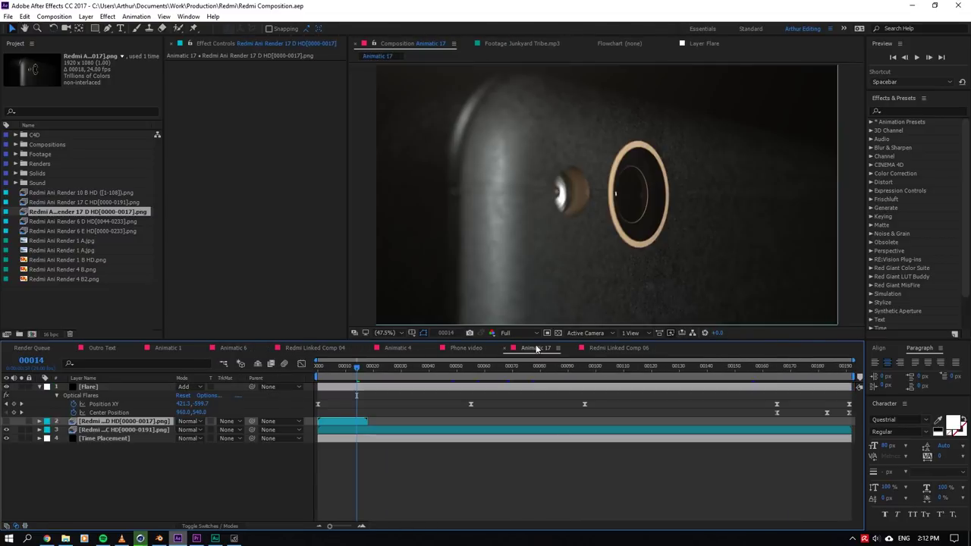
left_click(326, 350)
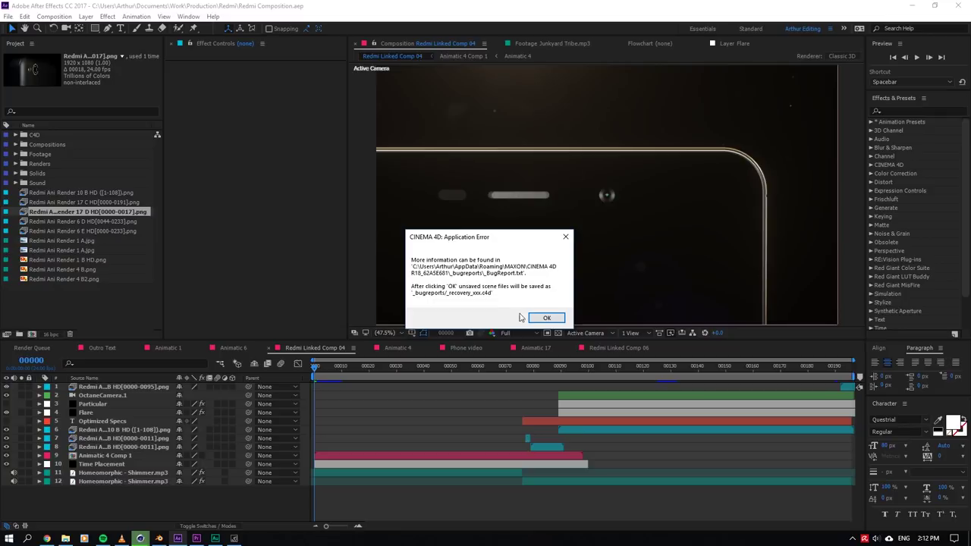
left_click(534, 318)
left_click(167, 348)
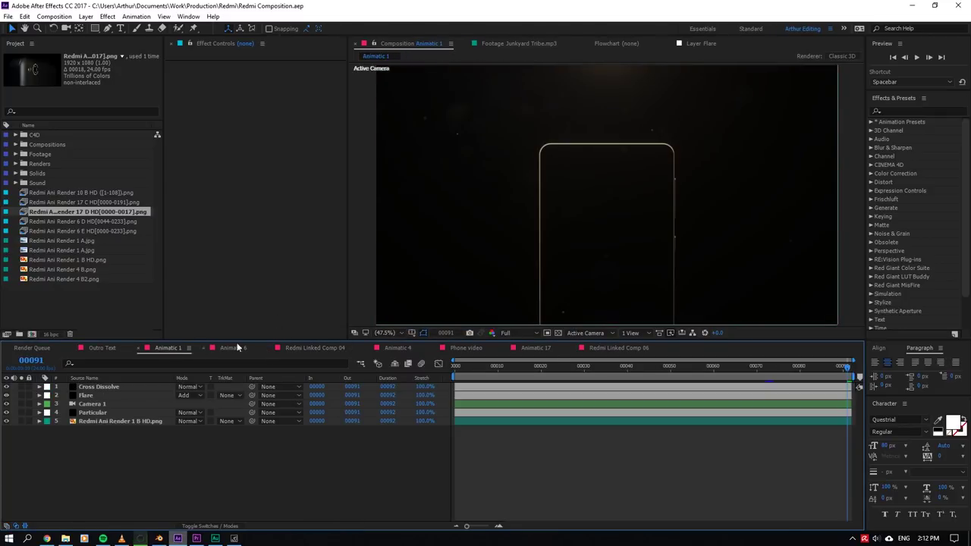
left_click(234, 348)
left_click(315, 348)
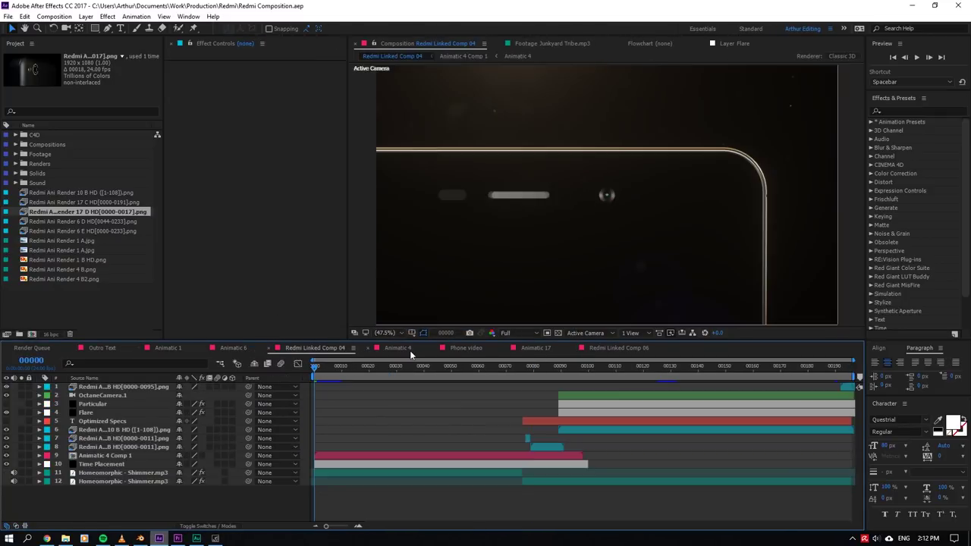
- Scrub Redmi Linked Comp 04 to the circuit tunnel shot at frame 84 and reveal that layer's source in the project
left_click_drag(461, 365, 547, 443)
right_click(547, 448)
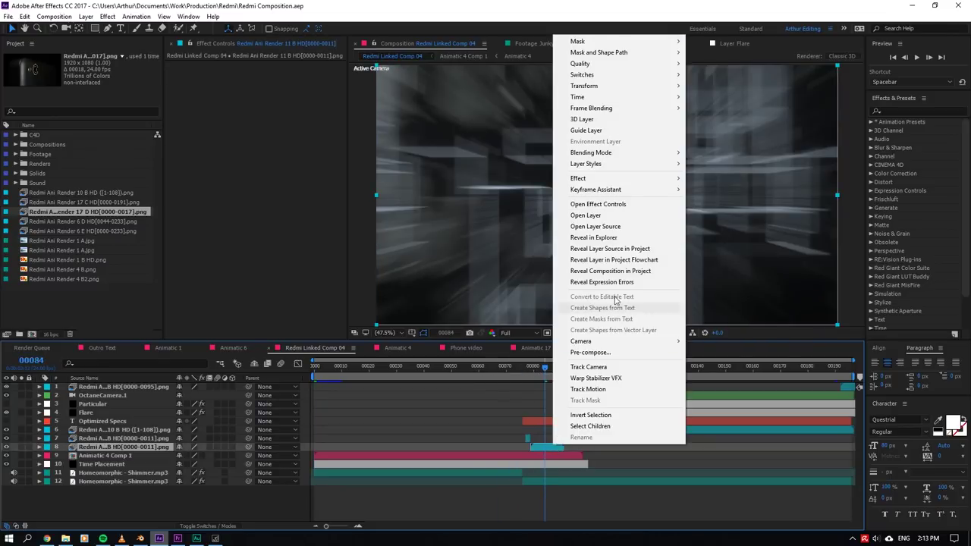
left_click(599, 249)
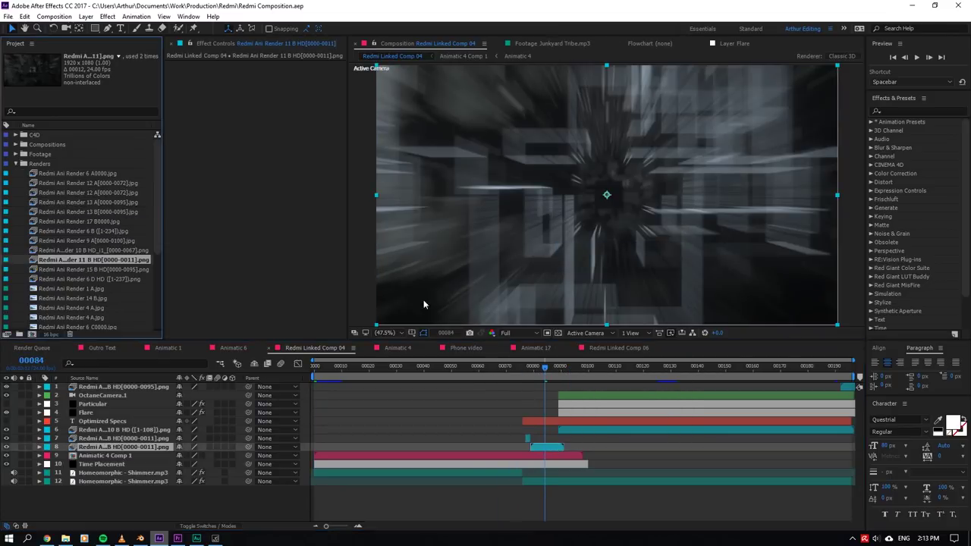
- Select the Render 10 B HD layer at frame 113, and open its scene file Redmi Animatic 10.c4d from the Animatics folder
left_click(66, 538)
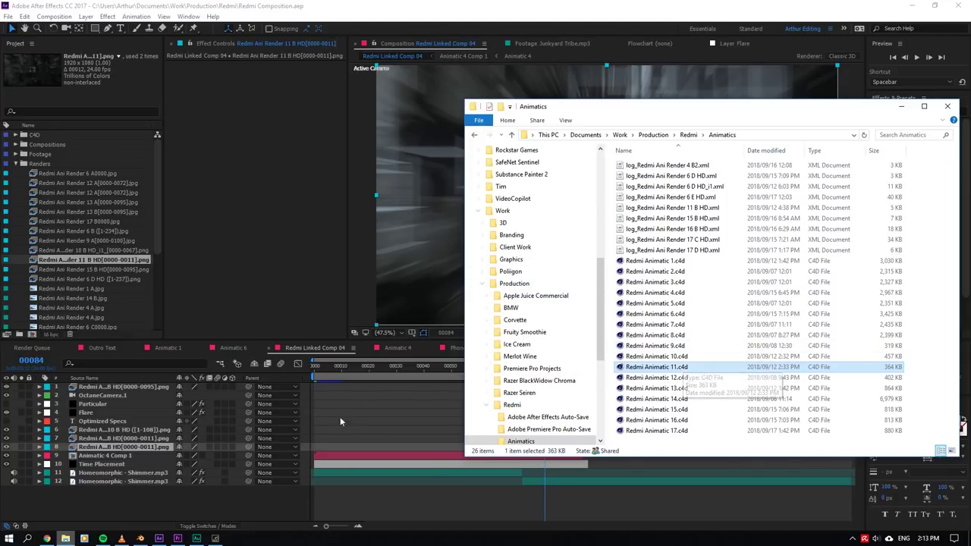
key("alt+Tab")
left_click(623, 366)
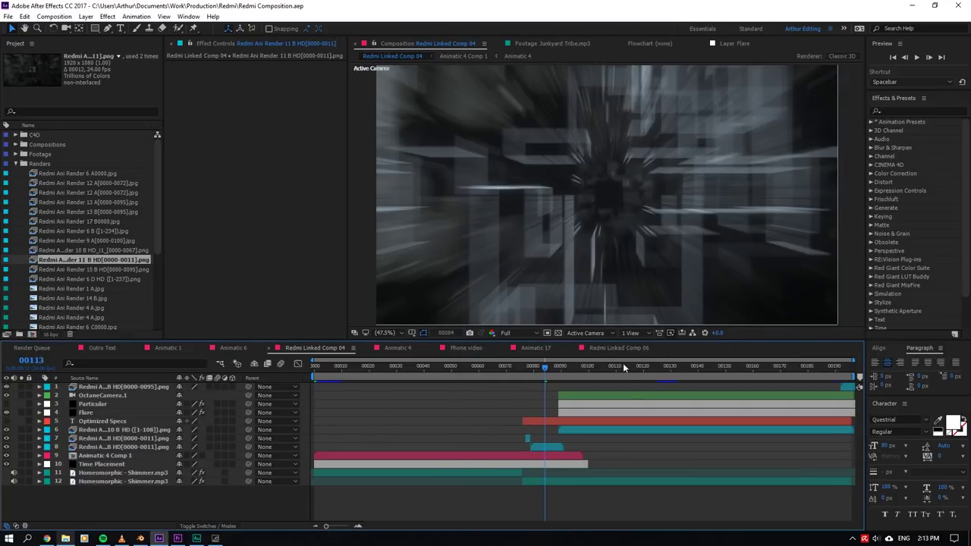
left_click(598, 431)
key("alt+Tab")
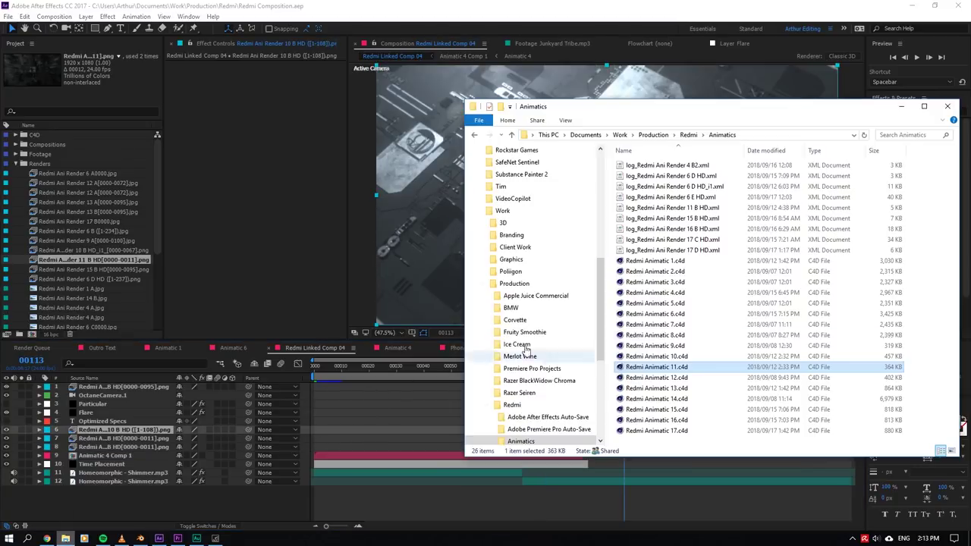
left_click(658, 357)
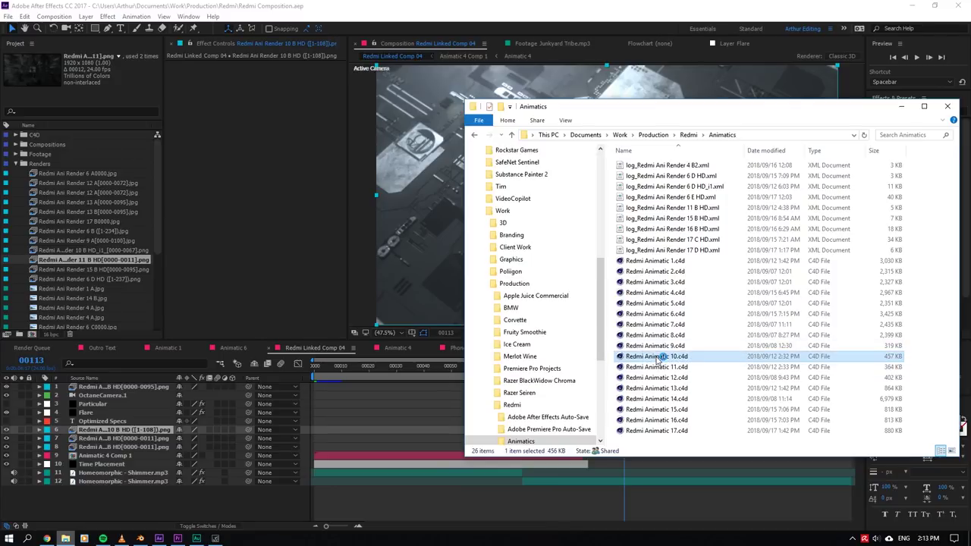
double_click(658, 357)
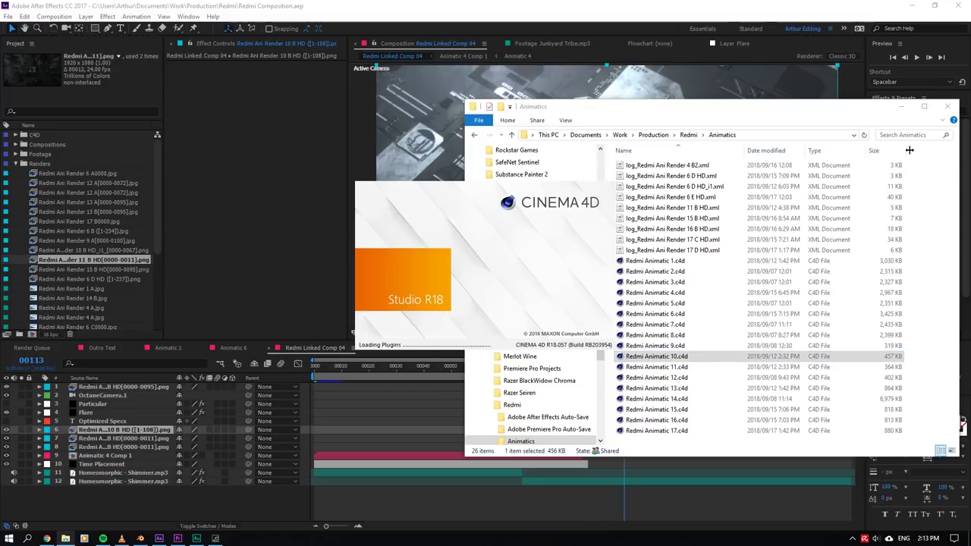
left_click(901, 106)
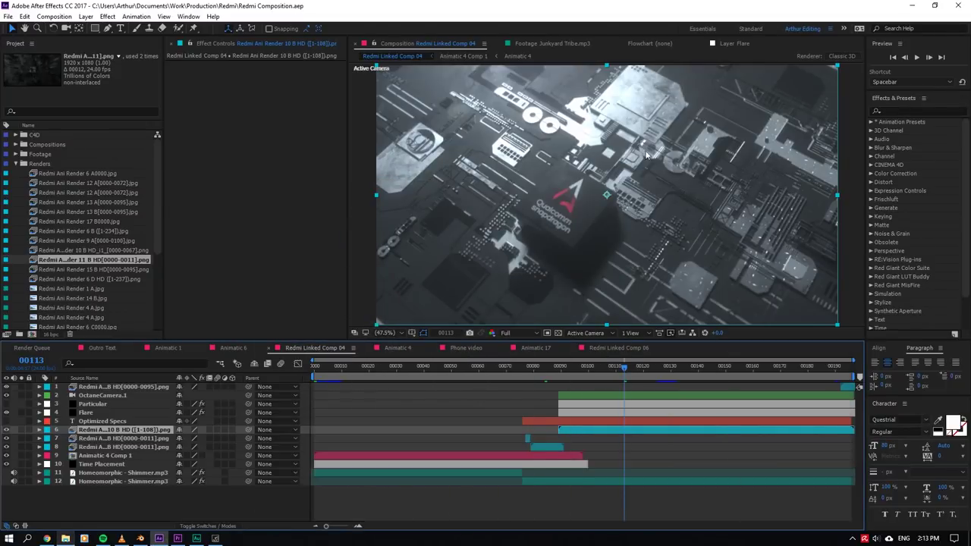
- Scrub Redmi Linked Comp 04 through the Snapdragon chip shot to frame 188
left_click(751, 367)
left_click(800, 367)
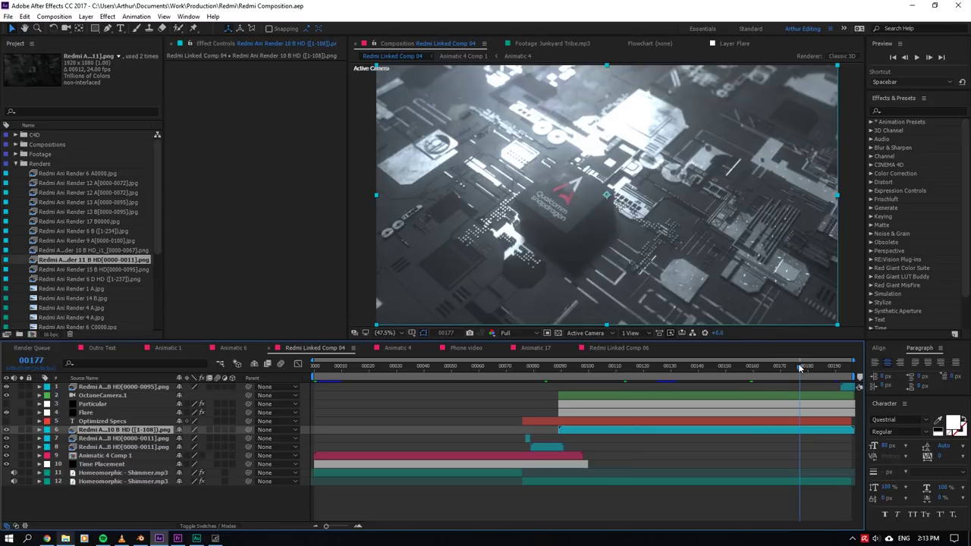
left_click(830, 368)
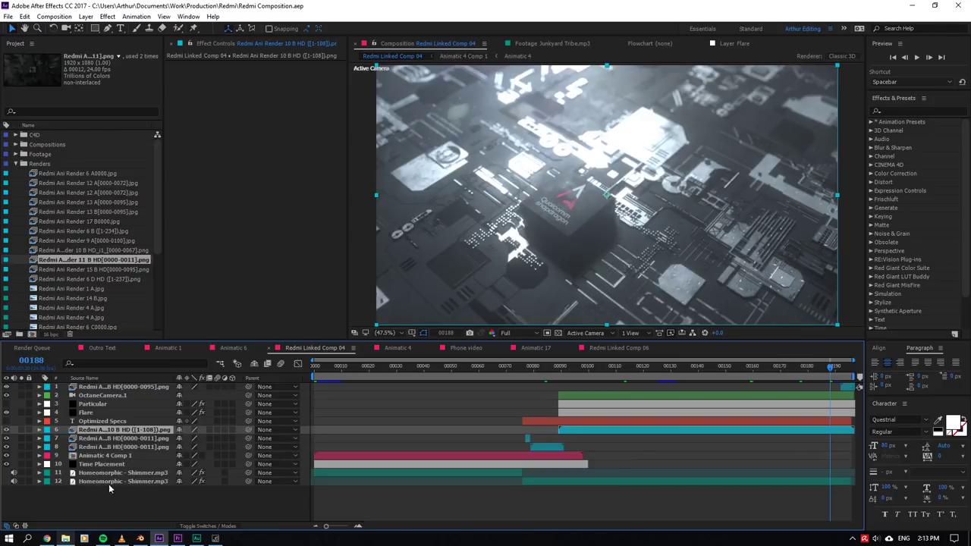
left_click(67, 535)
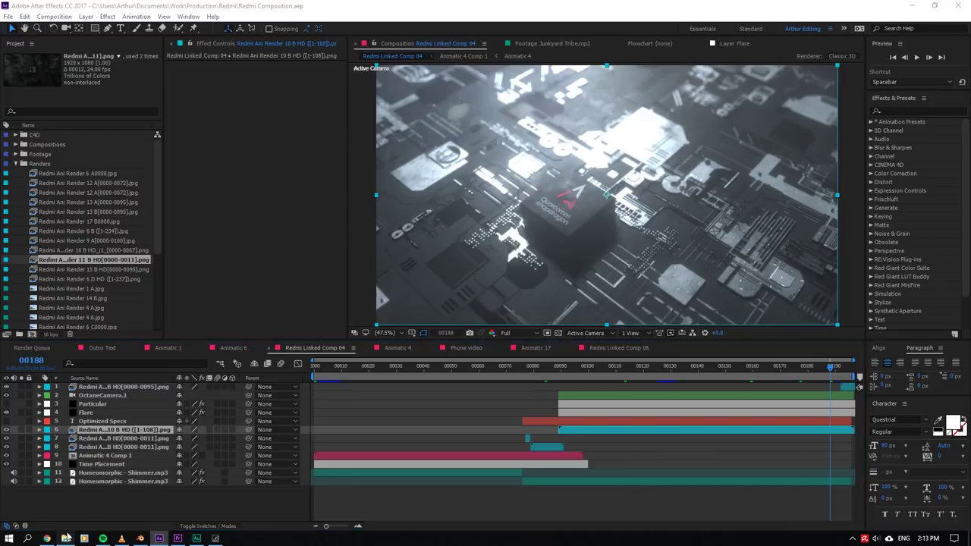
left_click(67, 535)
key("super+x")
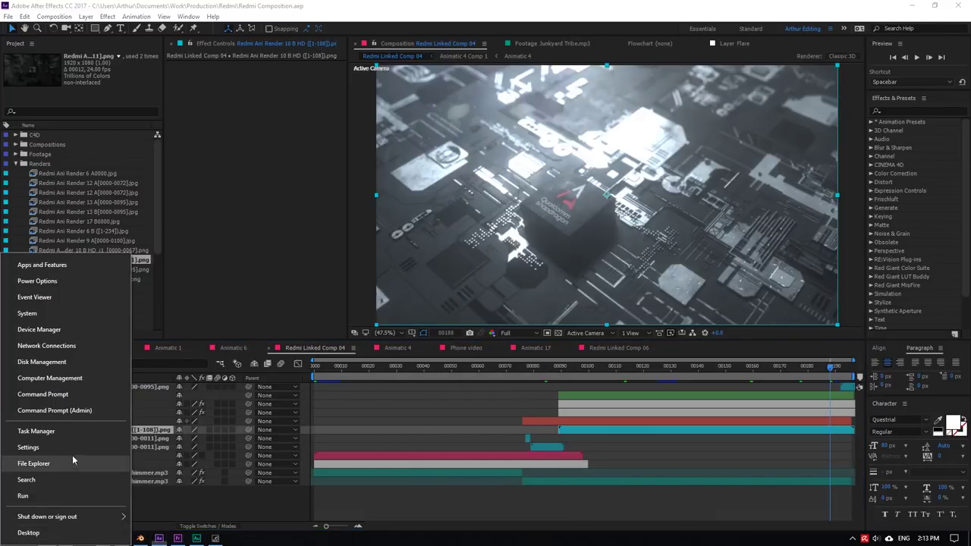
key("Escape")
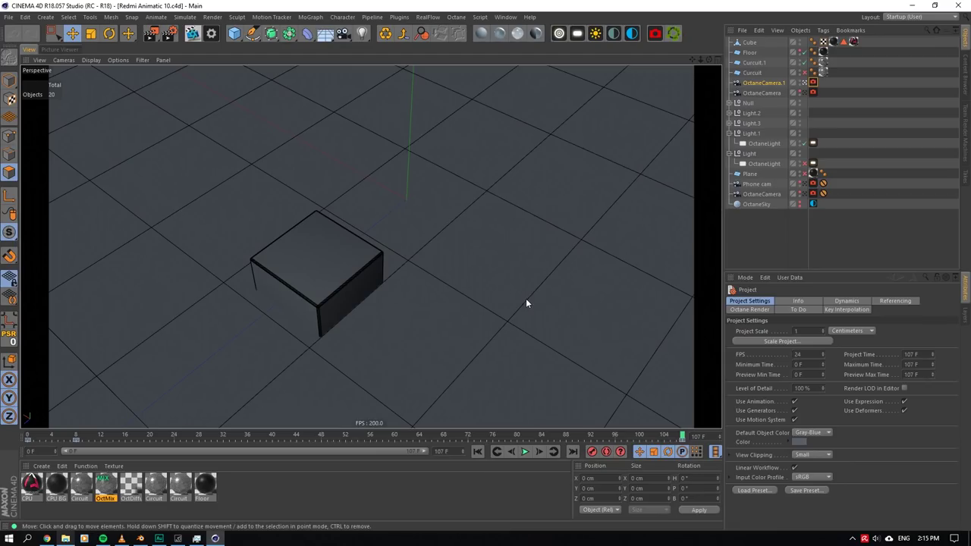
- Leave the OctaneCamera.1 view in Redmi Animatic 10, examine the camera setup from a distance, and scrub to frame 44 near the chip cube
left_click(804, 82)
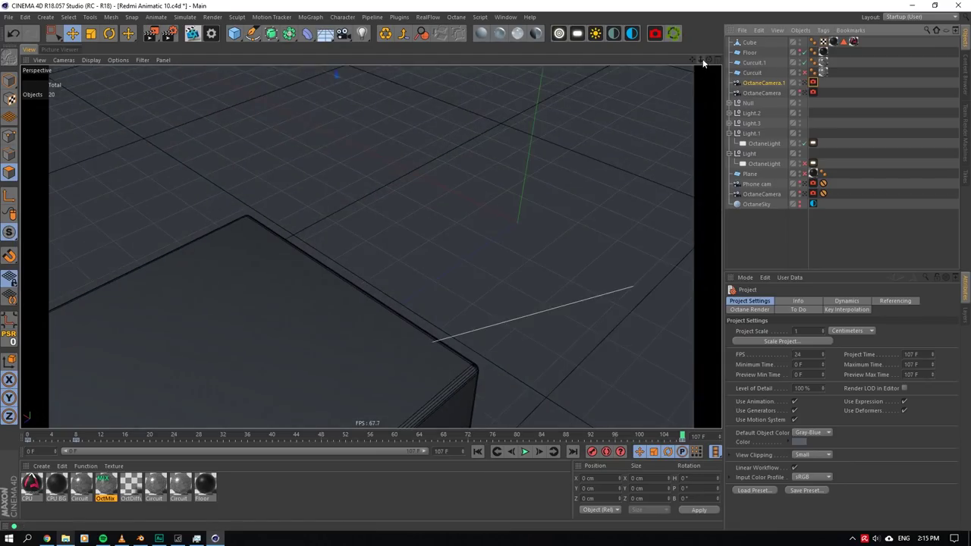
left_click_drag(701, 61, 668, 61)
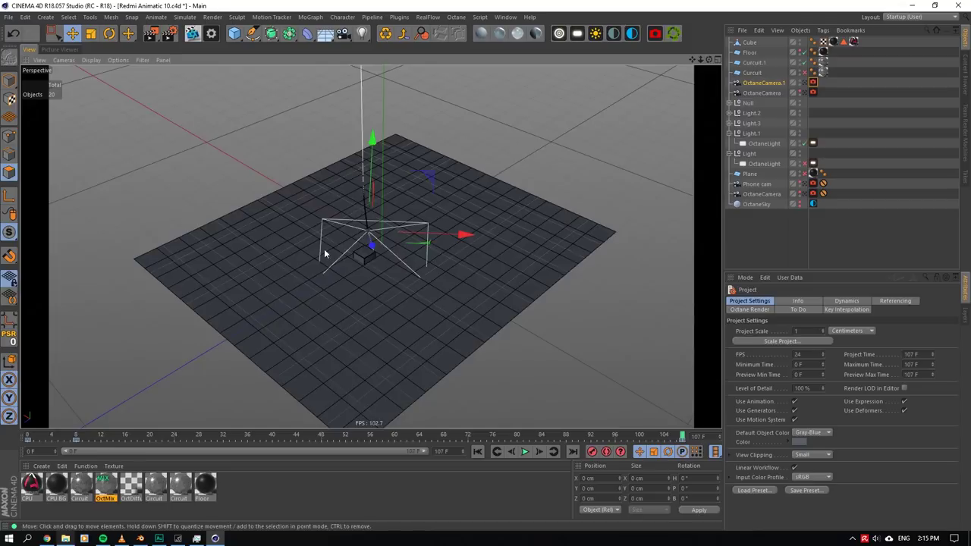
scroll(367, 258, "up", 4)
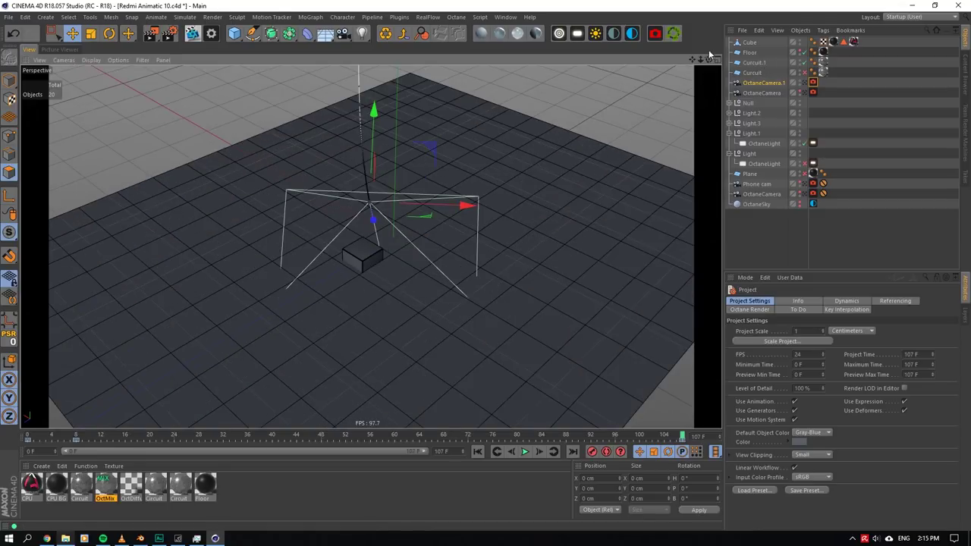
left_click_drag(700, 60, 622, 61)
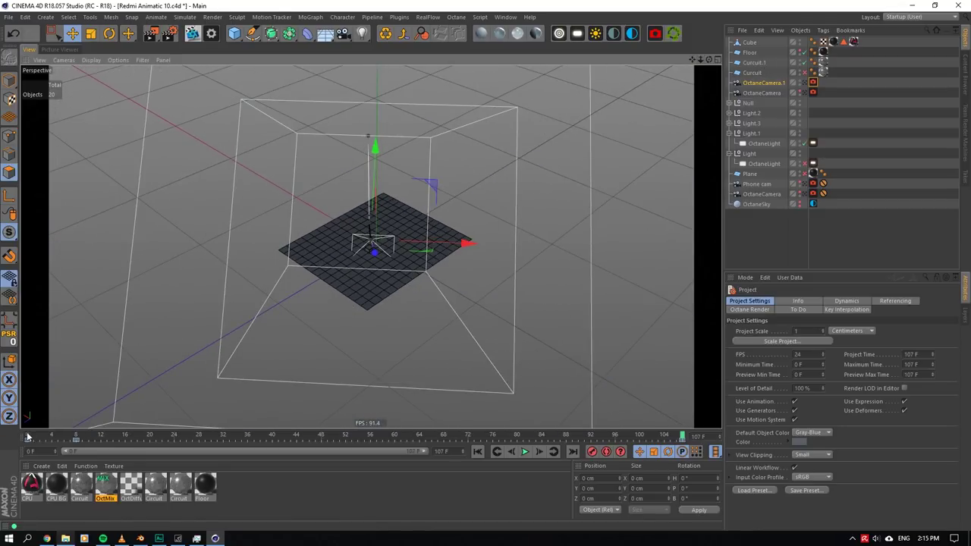
left_click_drag(31, 435, 297, 334)
scroll(331, 293, "up", 3)
right_click_drag(348, 283, 455, 167, "alt")
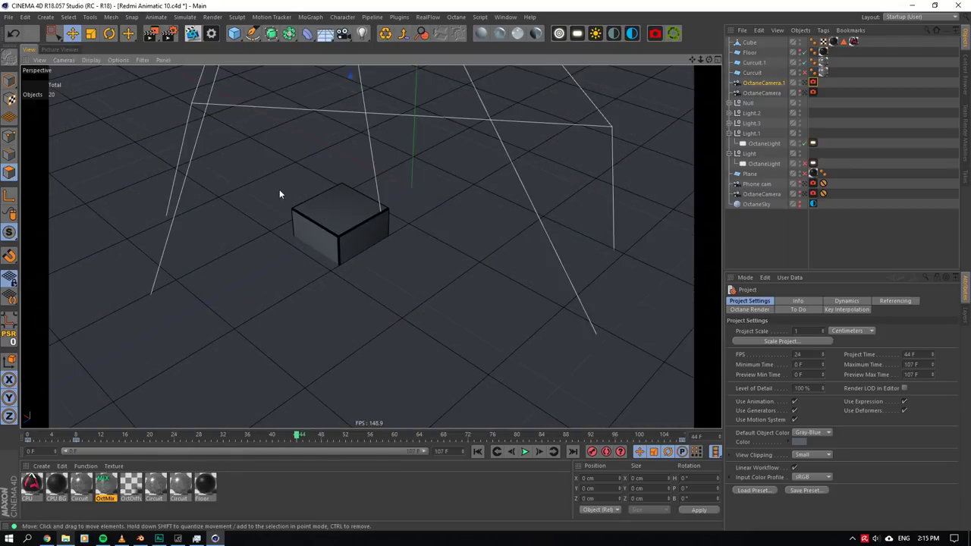
- Render the circuit board and chip in the Octane Live Viewer, and move its window clear of the materials and objects
left_click(191, 31)
left_click(211, 136)
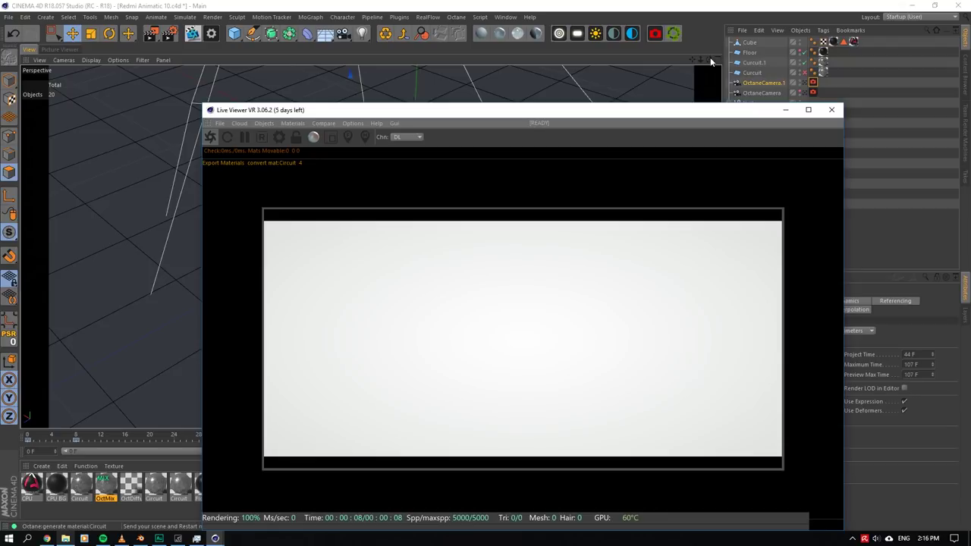
left_click_drag(710, 61, 710, 61)
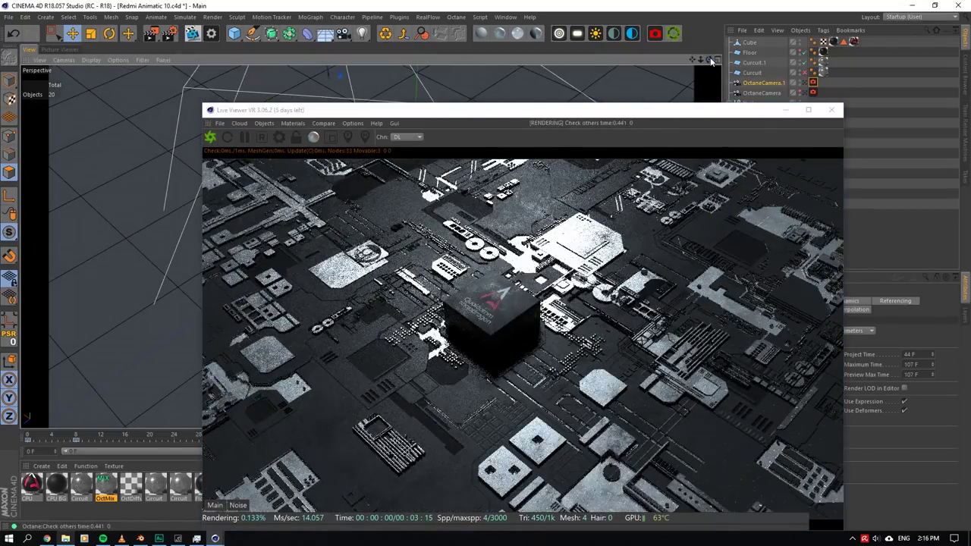
left_click_drag(553, 111, 402, 17)
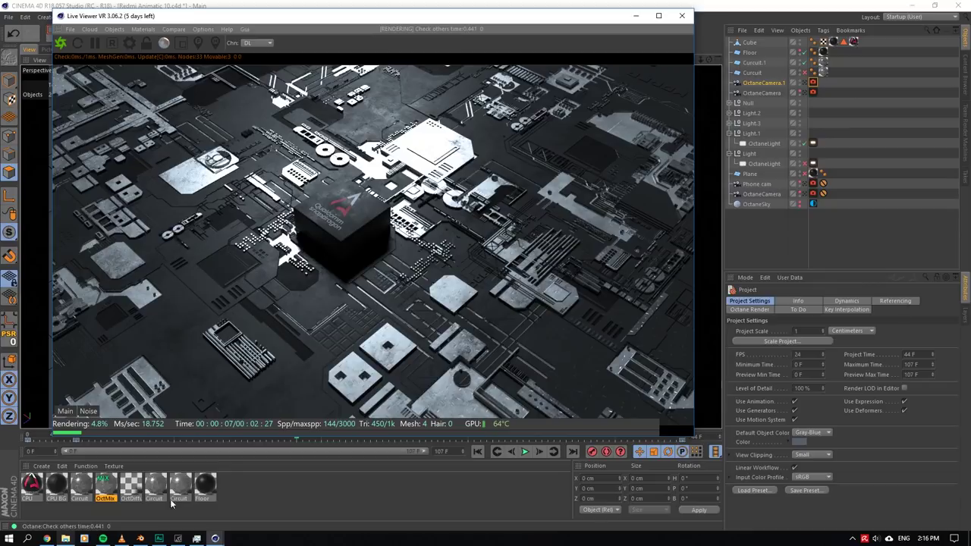
- Examine the Circuit material's specular ColorCorrection settings and its roughness channel, and close the material editor
left_click(155, 486)
double_click(155, 485)
left_click_drag(361, 68, 713, 133)
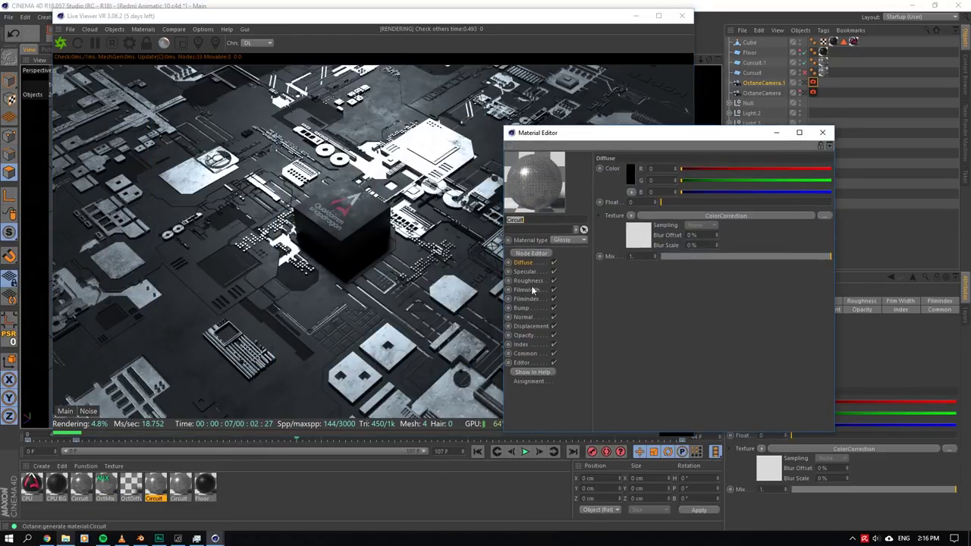
left_click(679, 216)
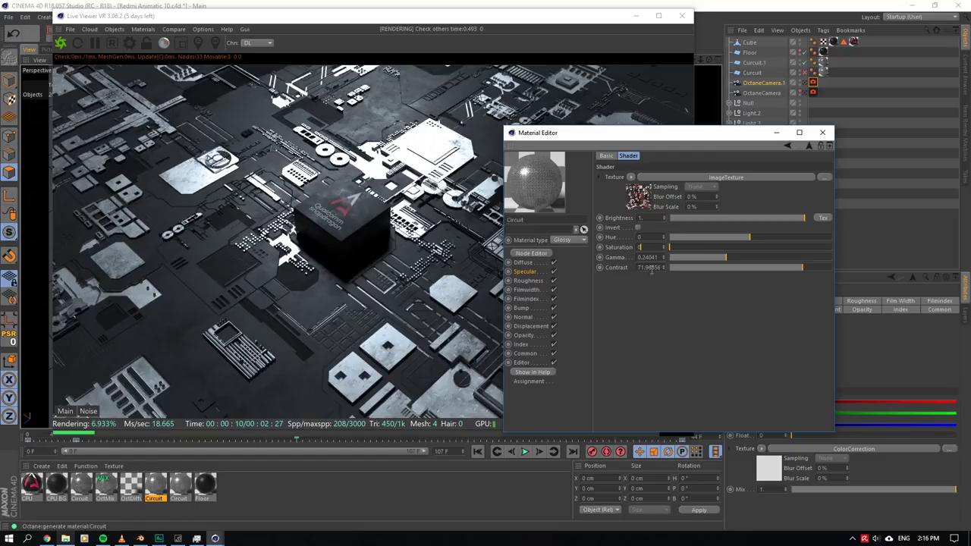
left_click(525, 282)
left_click(823, 133)
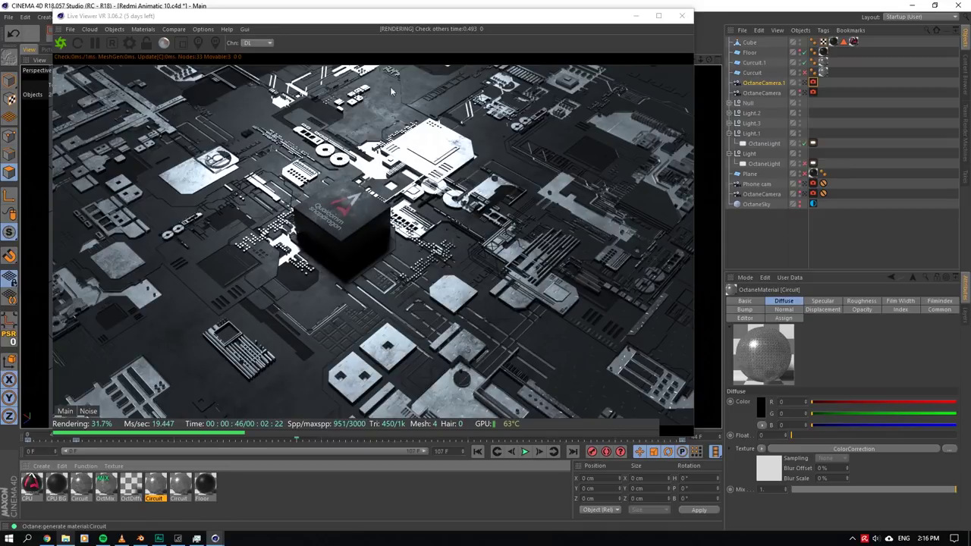
- Examine the rendered Snapdragon chip up close and the whole circuit board from a distance in the Live Viewer
left_click_drag(709, 63, 700, 61)
left_click(569, 14)
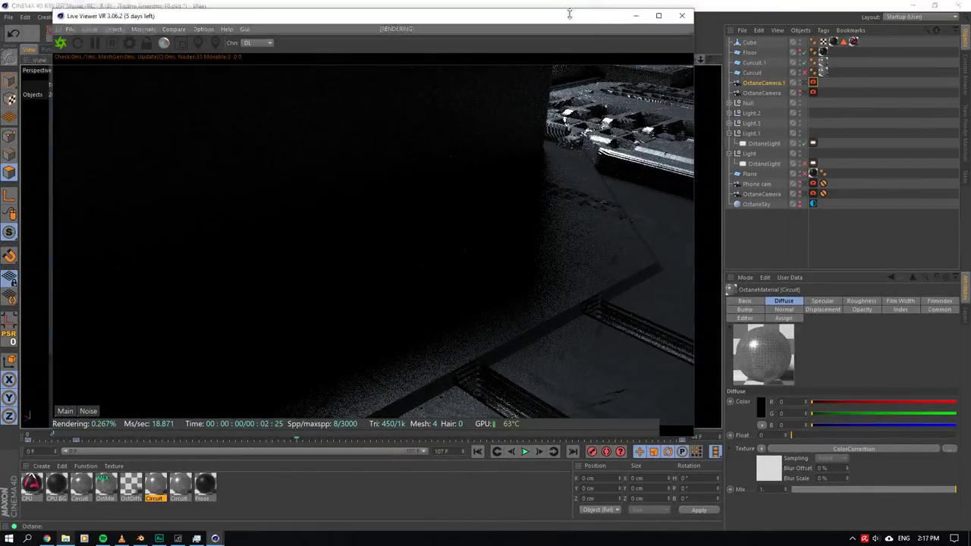
left_click_drag(569, 13, 512, 21)
left_click_drag(695, 59, 711, 61)
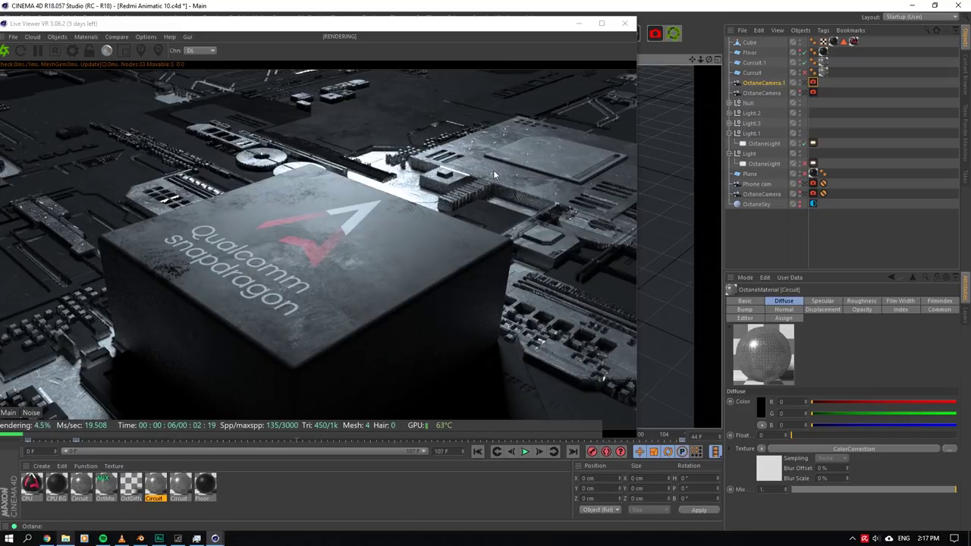
left_click_drag(700, 61, 638, 61)
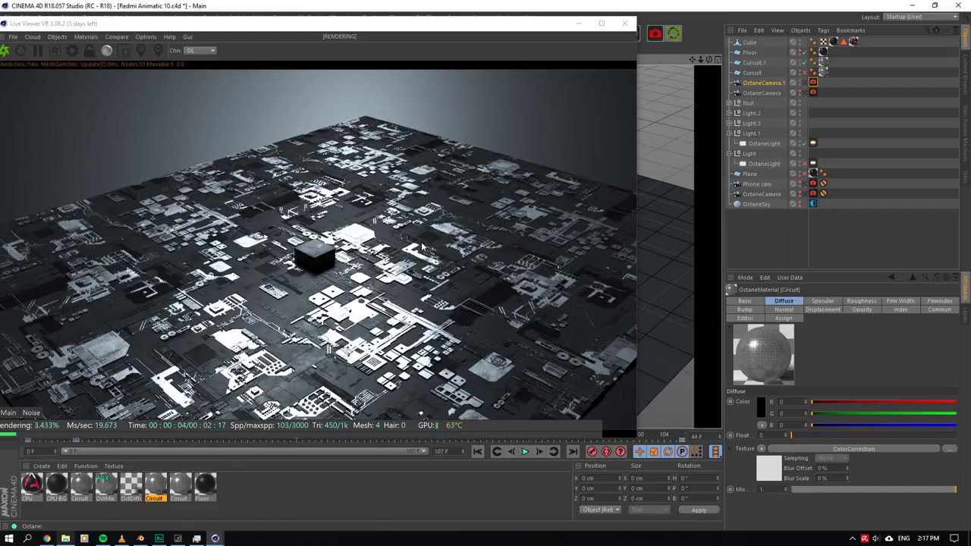
- Review the Circuit material's roughness texture, and examine from a distance how the OctaneLight under Light.1 illuminates the circuit board
double_click(155, 486)
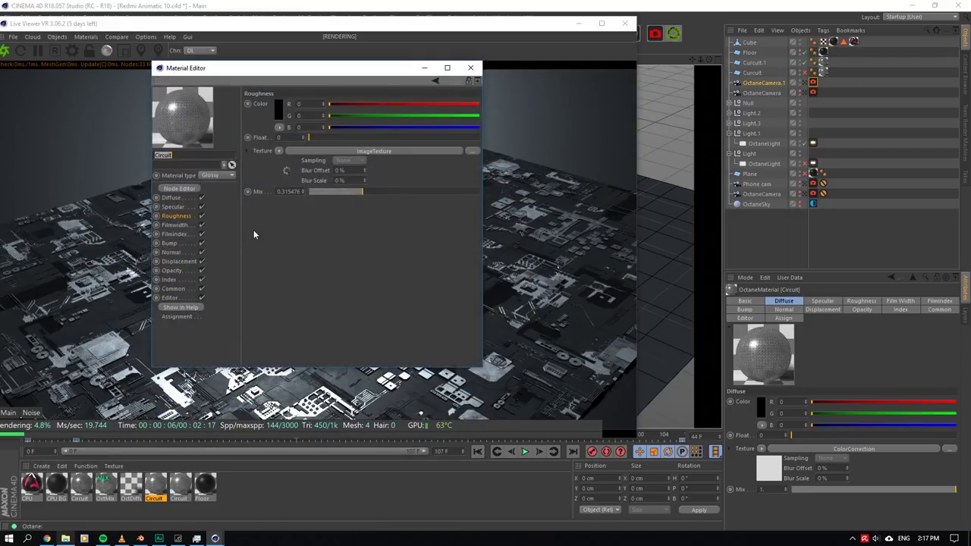
left_click(470, 67)
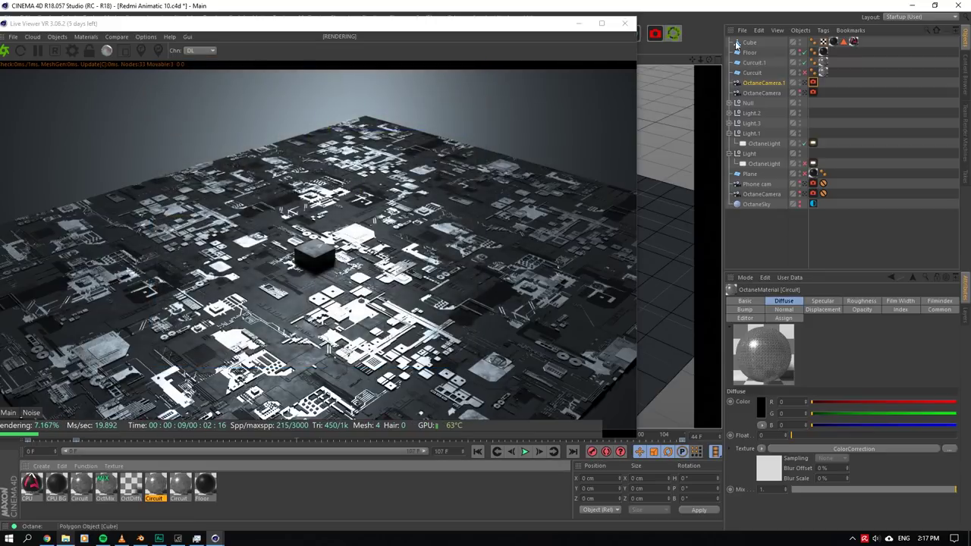
left_click_drag(709, 60, 700, 91)
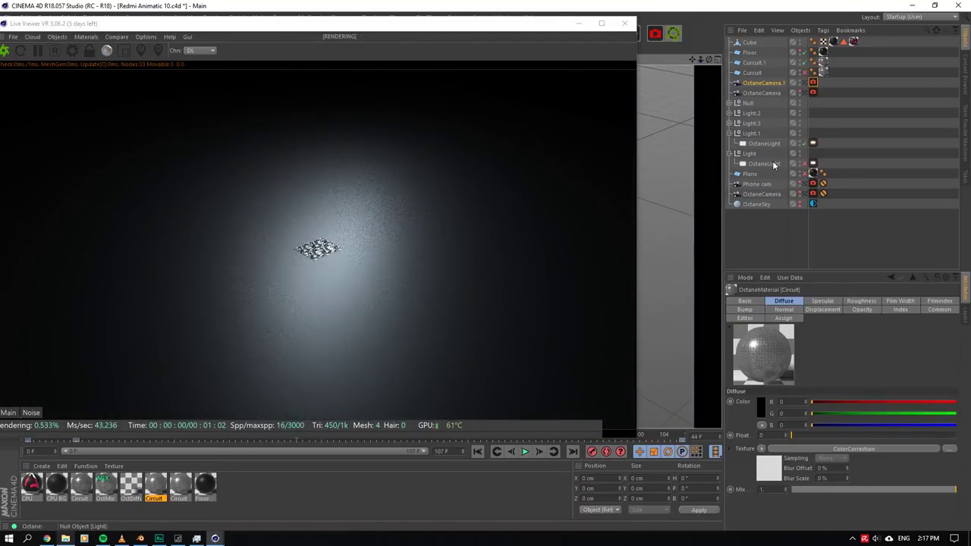
left_click(758, 143)
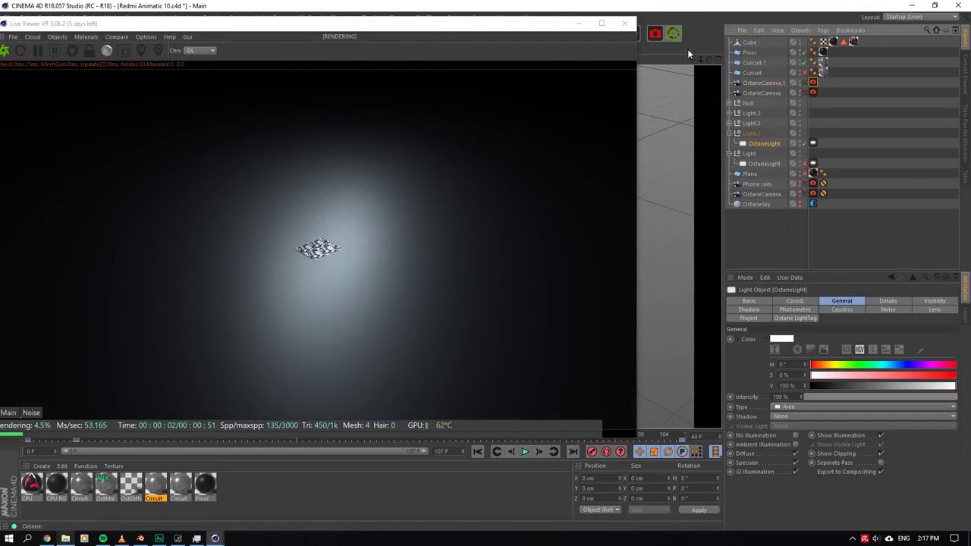
mouse_move(700, 59)
left_mouse_down()
mouse_move(700, 15)
mouse_move(700, 68)
mouse_move(700, 23)
mouse_move(700, 59)
left_mouse_up()
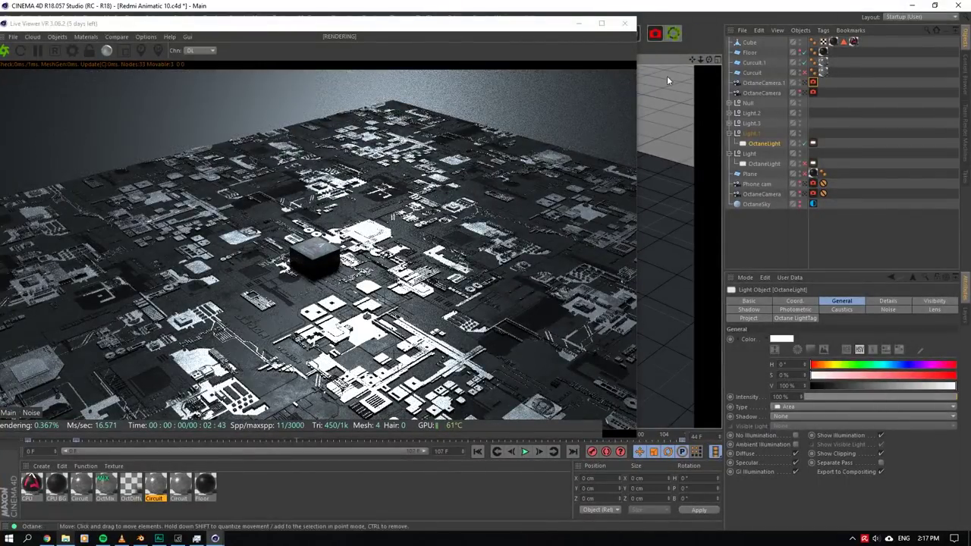
- Examine the Snapdragon chip up close in the live render, and close the Live Viewer
left_click_drag(649, 93, 649, 144, "alt")
right_click_drag(649, 92, 690, 93, "alt")
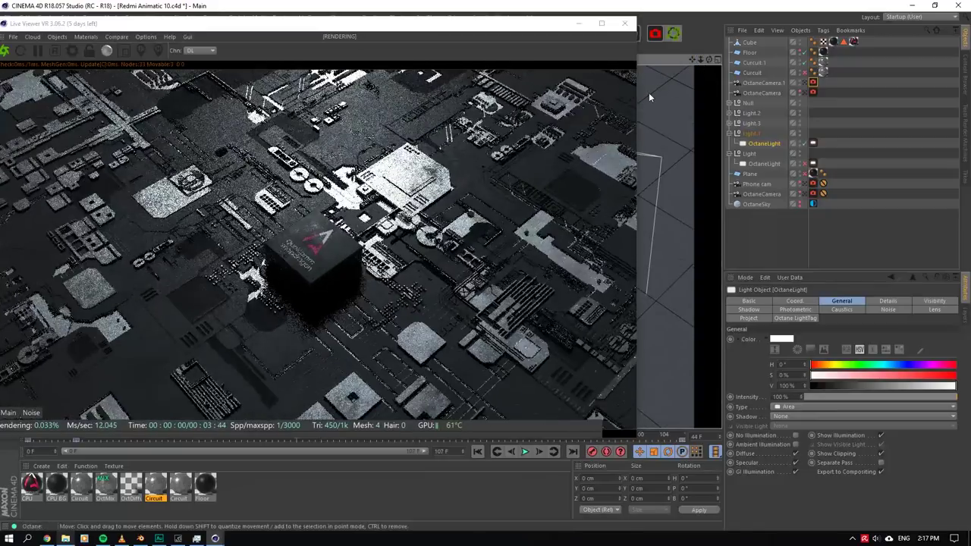
left_click(624, 24)
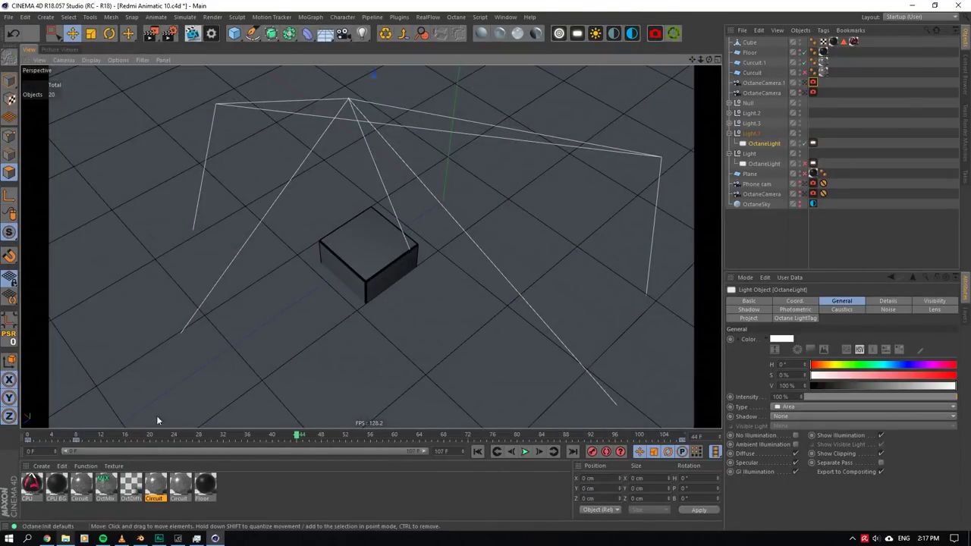
- Open the Redmi project in Premiere Pro and scrub forward through the edited sequence towards its end
left_click(9, 538)
left_click(731, 343)
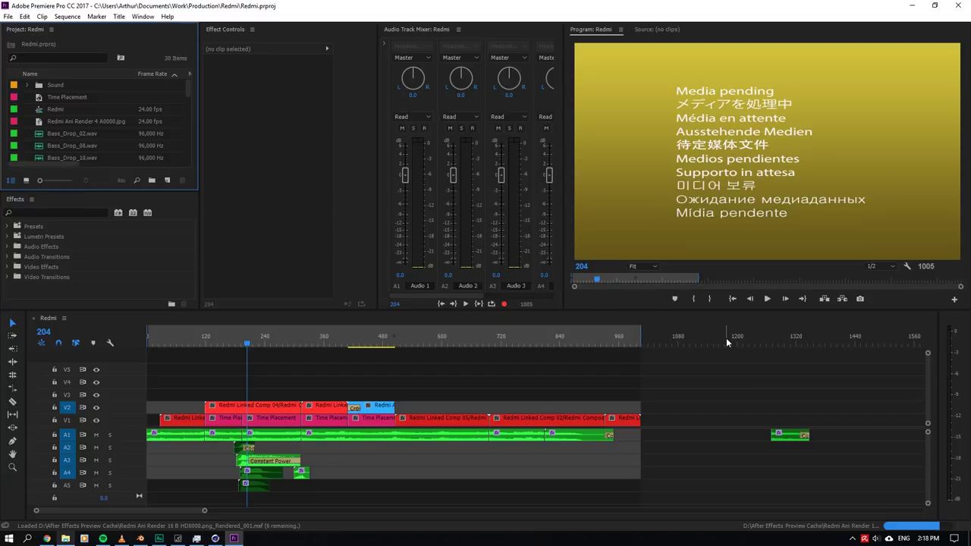
left_click(240, 342)
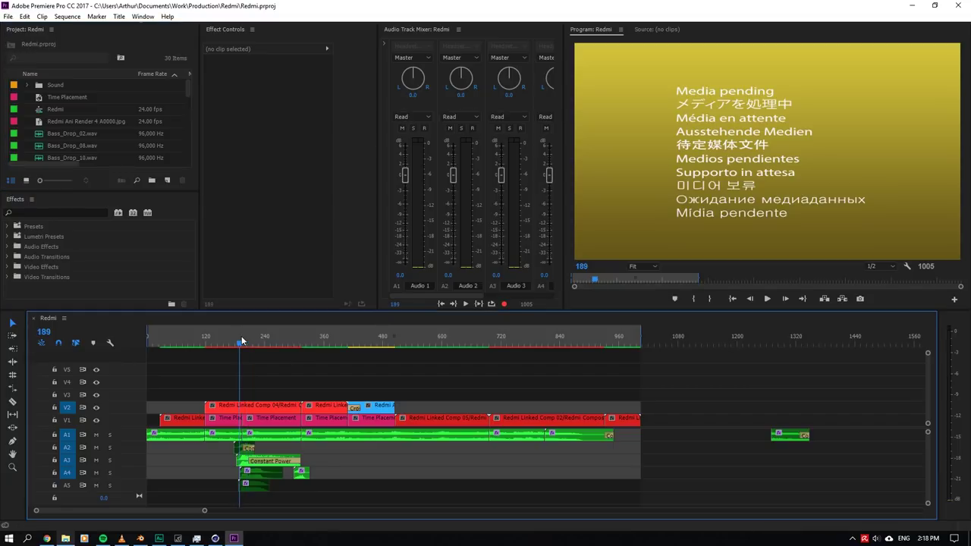
left_click(176, 344)
left_click(325, 345)
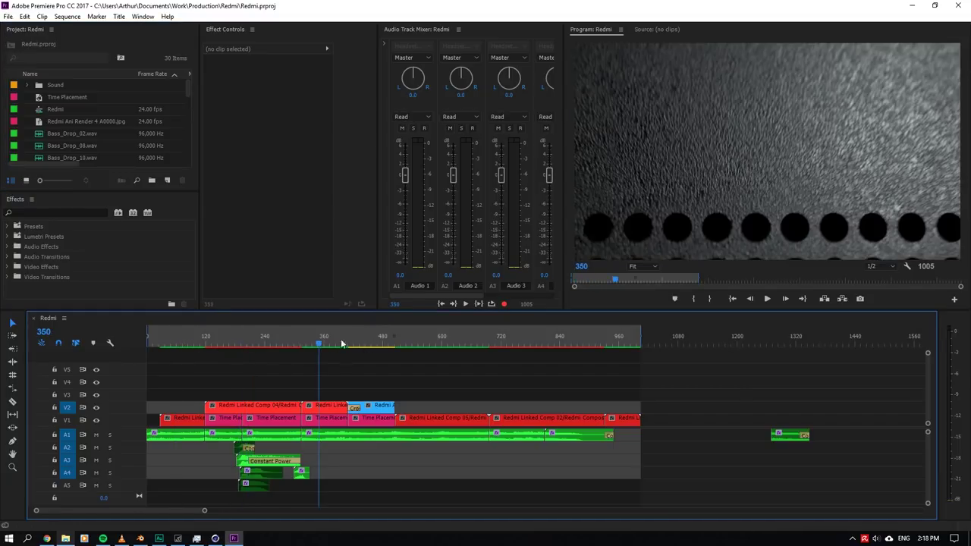
left_click(407, 329)
left_click(459, 335)
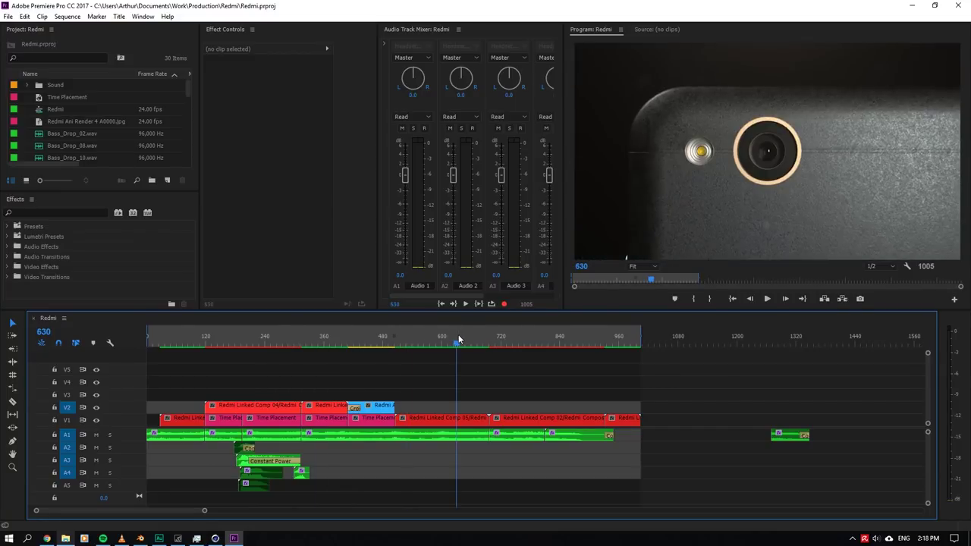
left_click(487, 332)
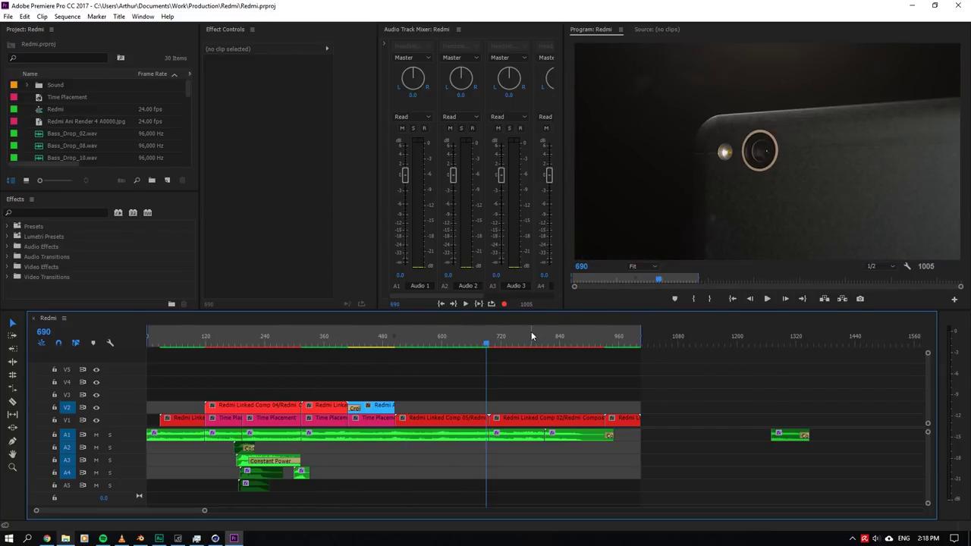
left_click(598, 335)
left_click(608, 335)
- Scrub the Redmi sequence back through the camera and light-streak shots to the phone's front speaker shot at frame 172
left_click(485, 335)
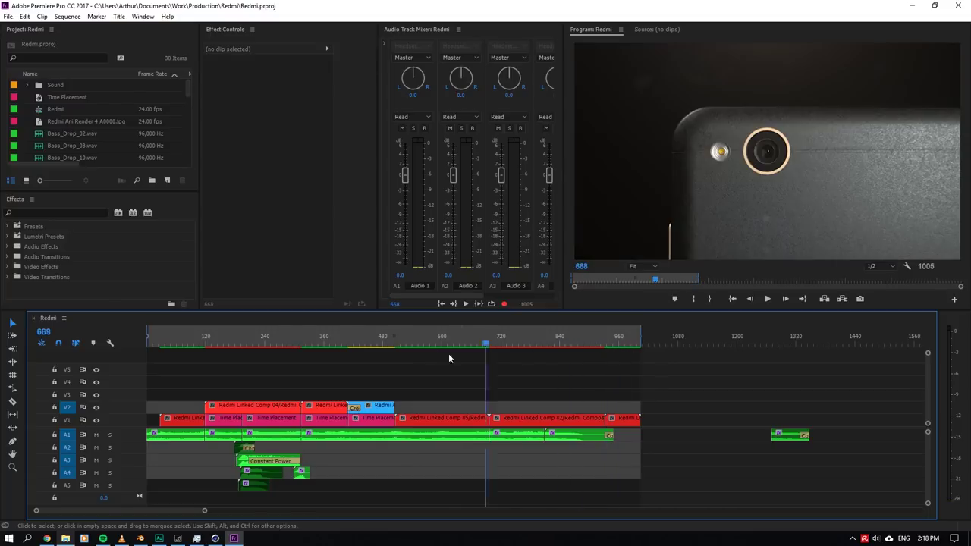
left_click(475, 335)
left_click(394, 336)
left_click(369, 341)
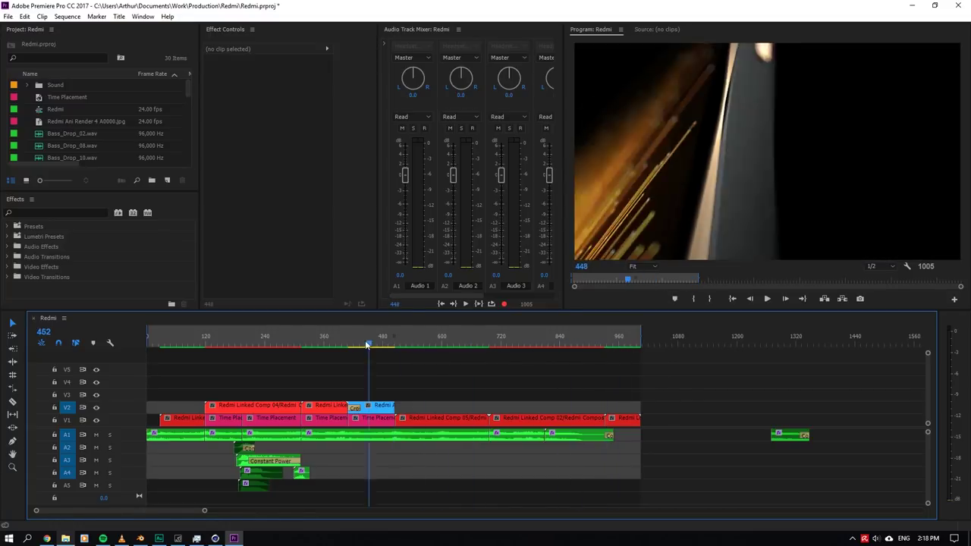
left_click(328, 341)
left_click(349, 346)
left_click_drag(351, 347, 235, 346)
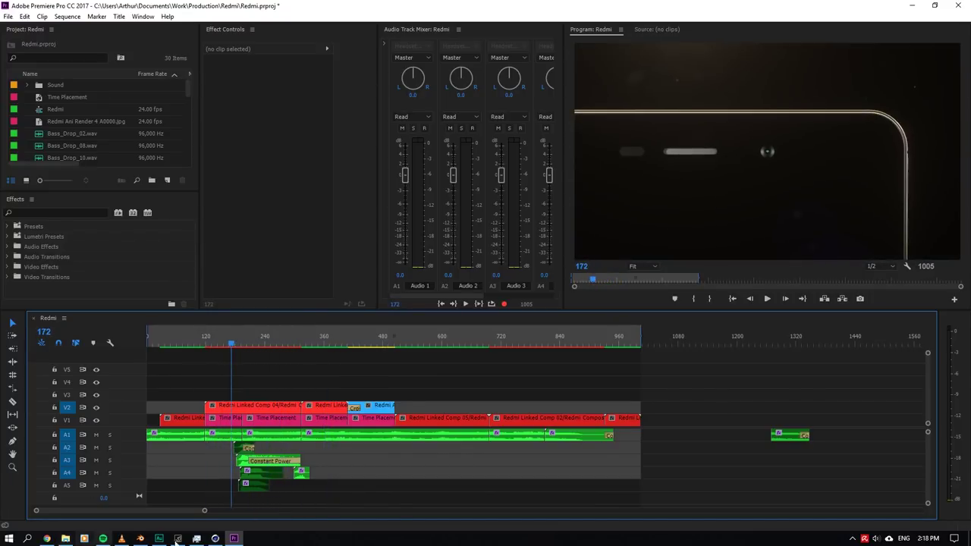
- Launch After Effects CC 2017 and close Cinema 4D
left_click(8, 538)
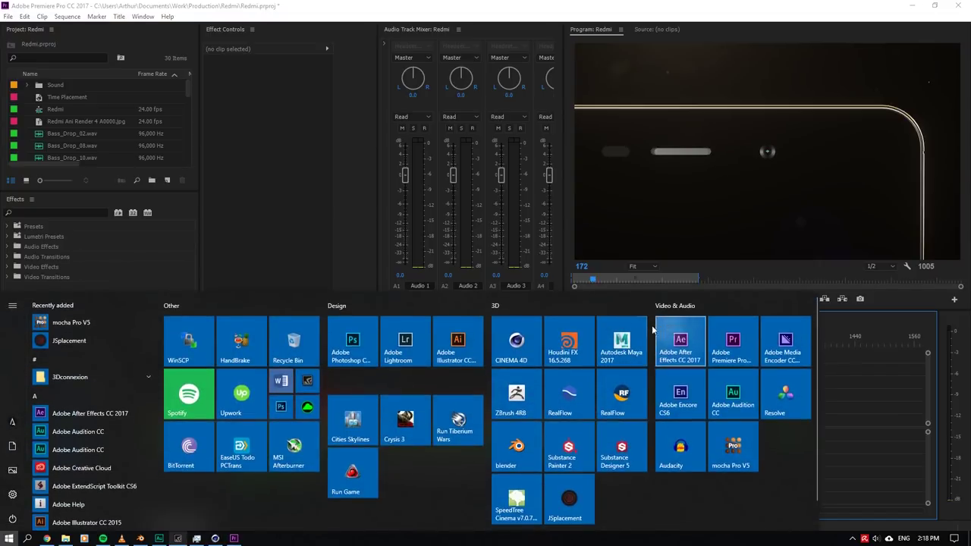
left_click(680, 343)
left_click(217, 539)
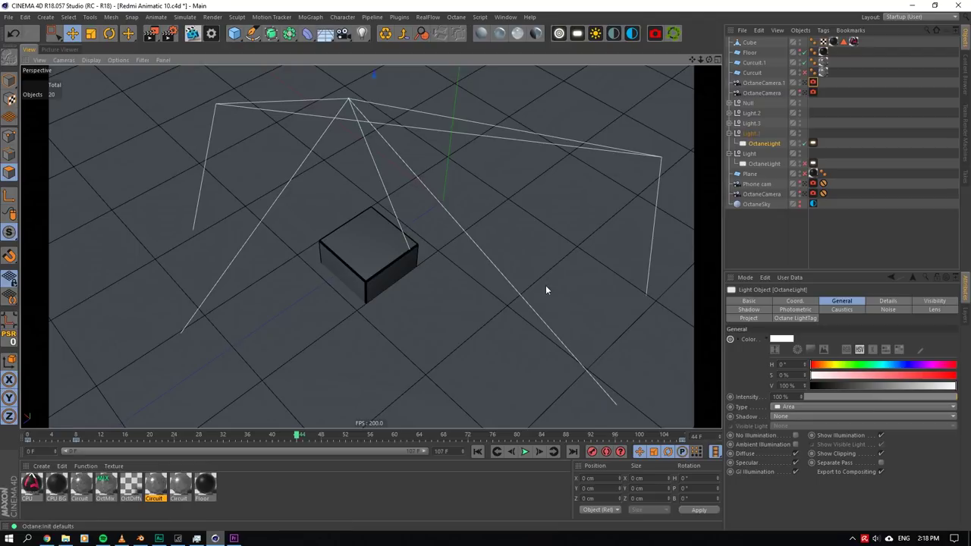
key("alt+F4")
left_click(499, 308)
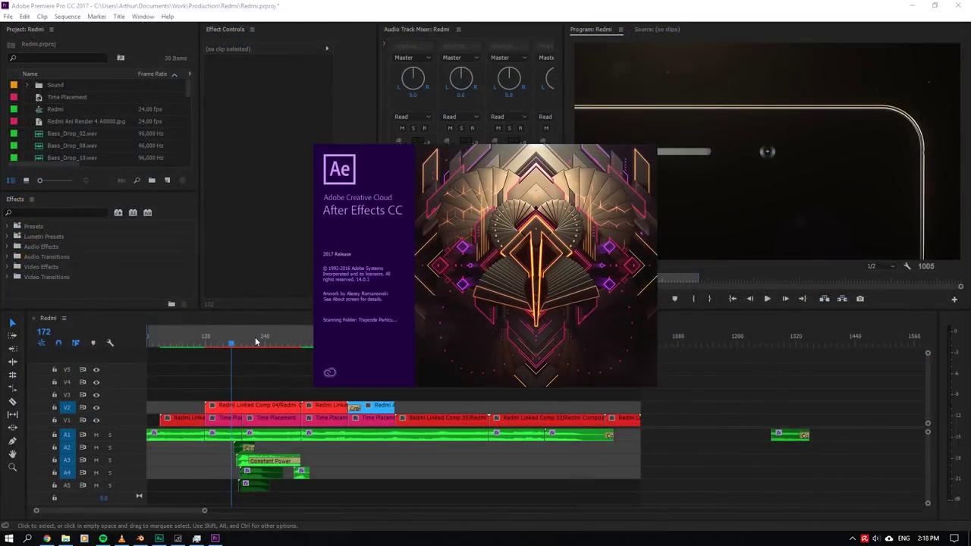
- Review the rear camera shot at frame 672 in the Premiere Pro sequence and the NEW DESIGN shot at frame 701
left_click_drag(233, 346, 479, 354)
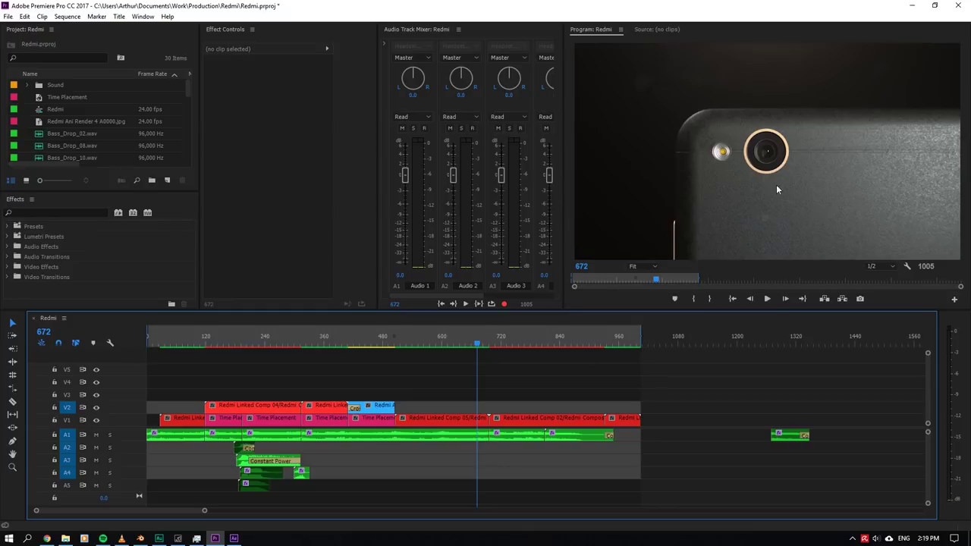
left_click_drag(478, 339, 498, 347)
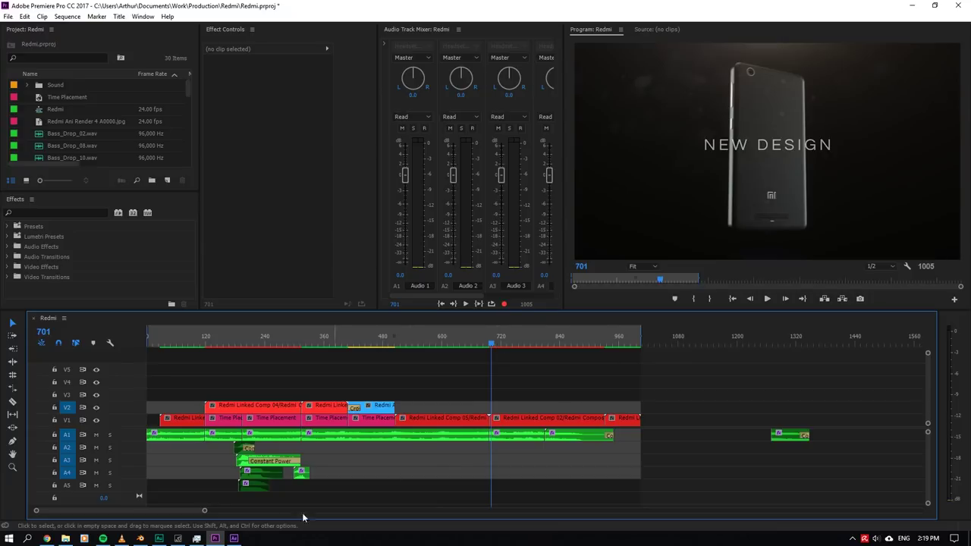
- Switch to After Effects and open the recent project Redmi Composition.aep
left_click(233, 539)
left_click(13, 15)
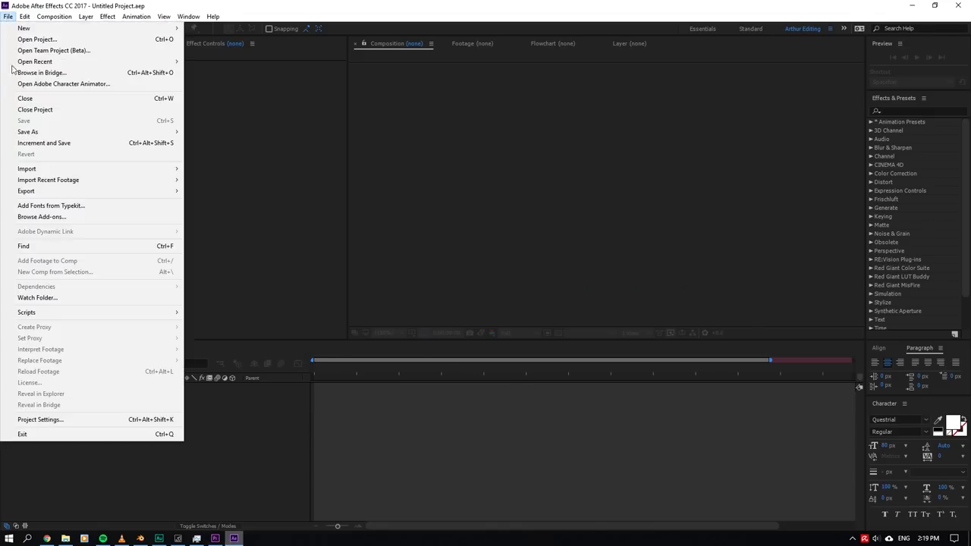
mouse_move(46, 61)
left_click(326, 64)
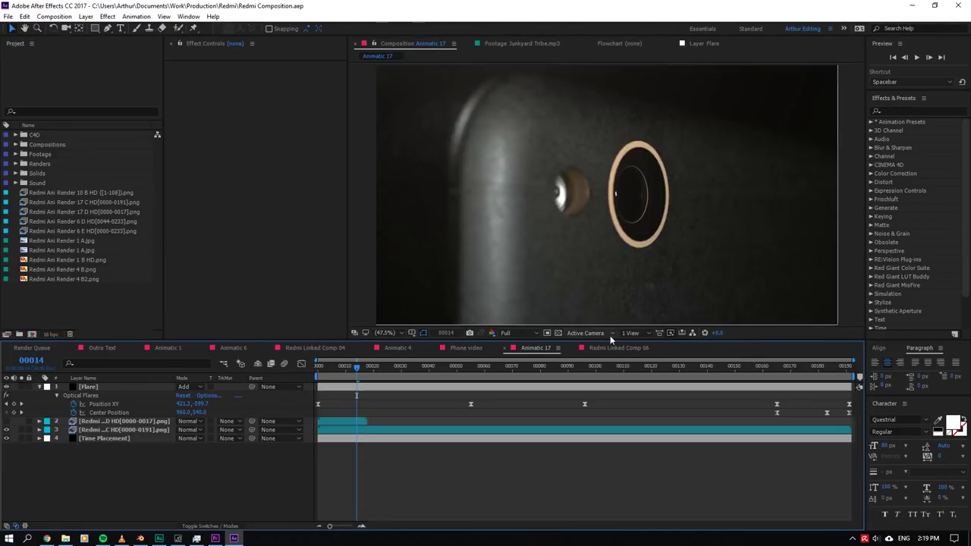
- Isolate the Flare layer at frame 38 of Animatic 17, and try moving its Optical Flares position into the picture
left_click_drag(357, 367, 424, 367)
left_click(121, 387)
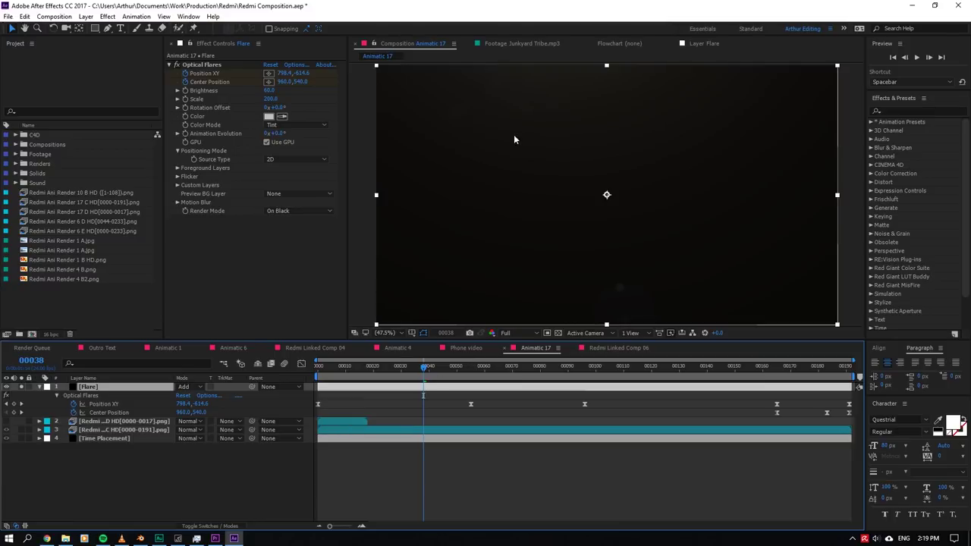
middle_click_drag(498, 251, 480, 334)
left_click(203, 68)
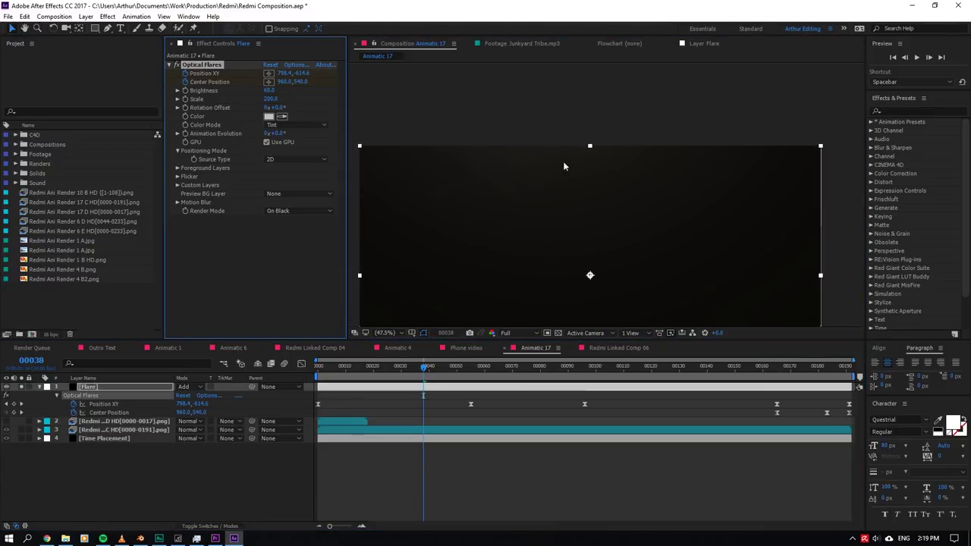
scroll(584, 181, "down", 4)
left_click_drag(589, 143, 576, 207)
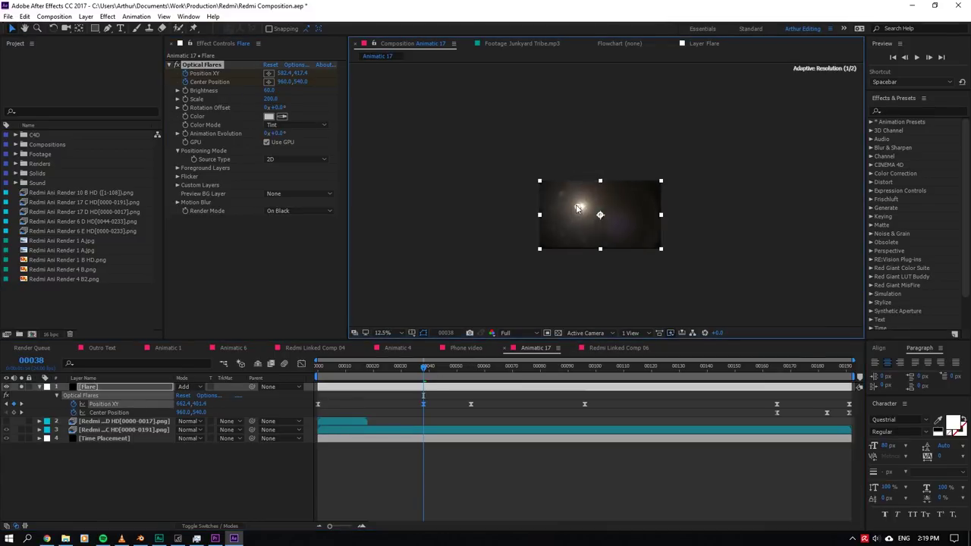
- Fit the composition in the viewer, try other Optical Flares positions across the frame, and undo the flare moves
scroll(586, 226, "up", 3)
scroll(524, 244, "down", 2)
left_click(398, 332)
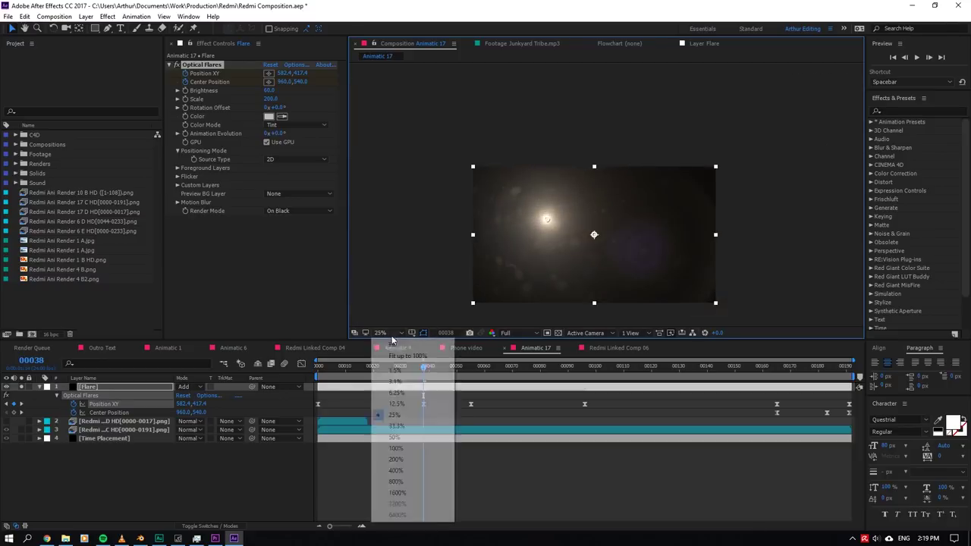
left_click(414, 355)
left_click_drag(516, 168, 538, 172)
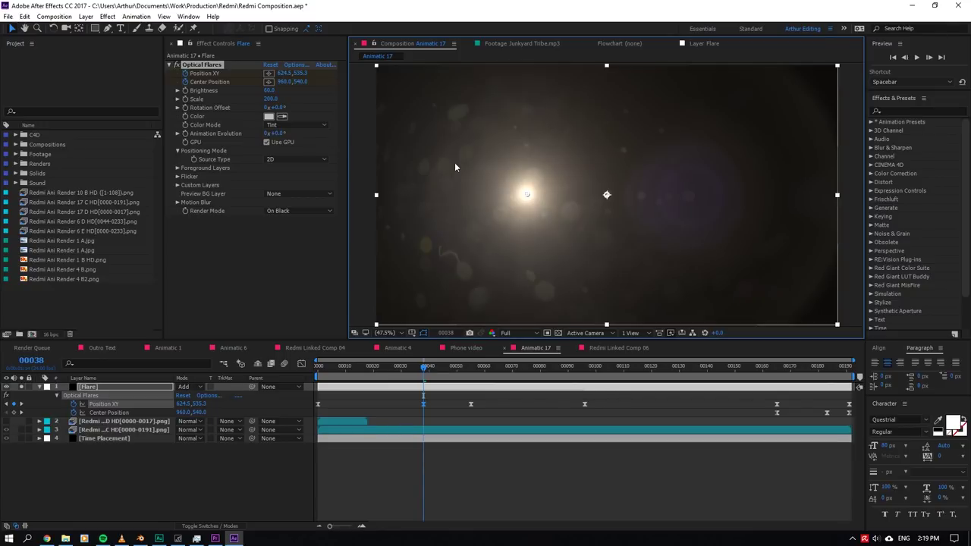
left_click_drag(528, 199, 622, 145)
left_click_drag(548, 162, 579, 126)
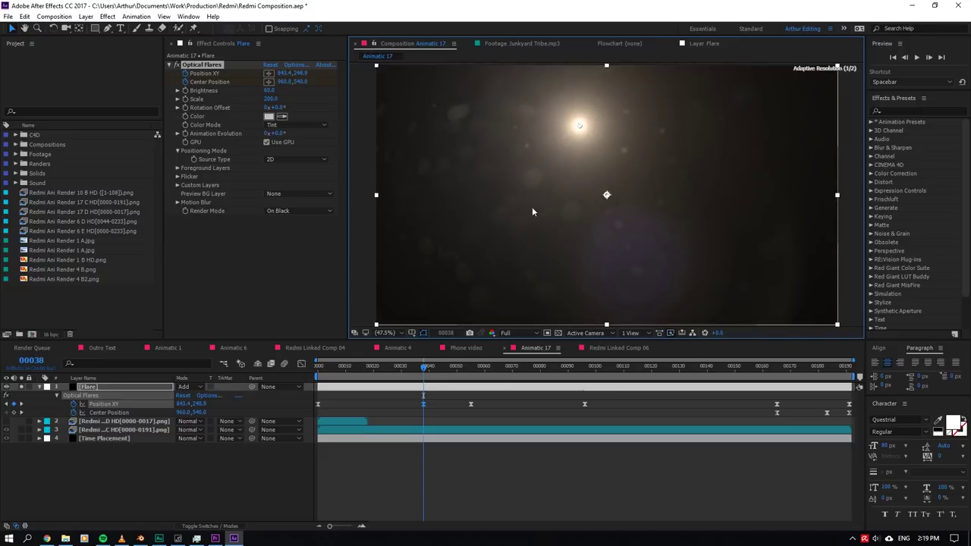
key("ctrl+z")
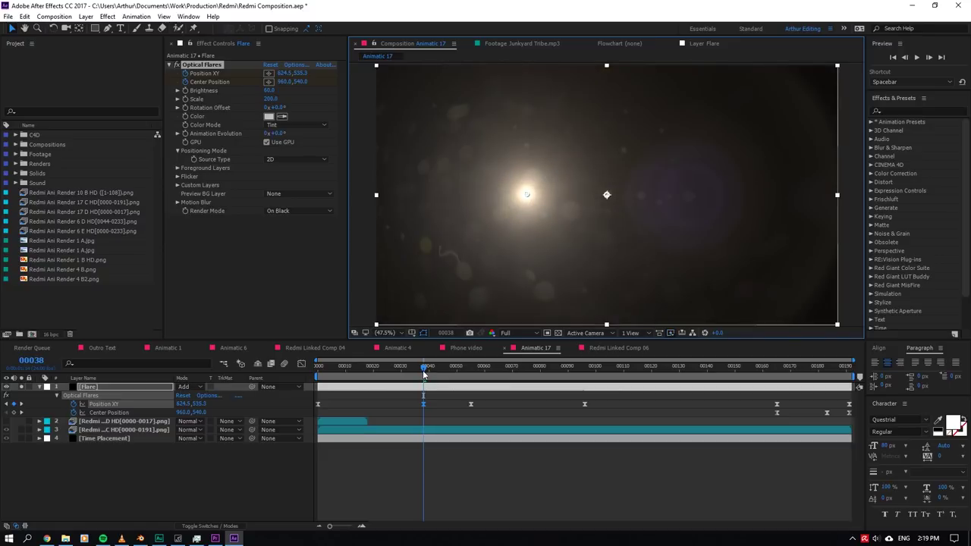
- Scrub through the flare animation to frame 191, and review the layers of the Animatic 6 and Animatic 1 compositions
left_click_drag(424, 373, 859, 335)
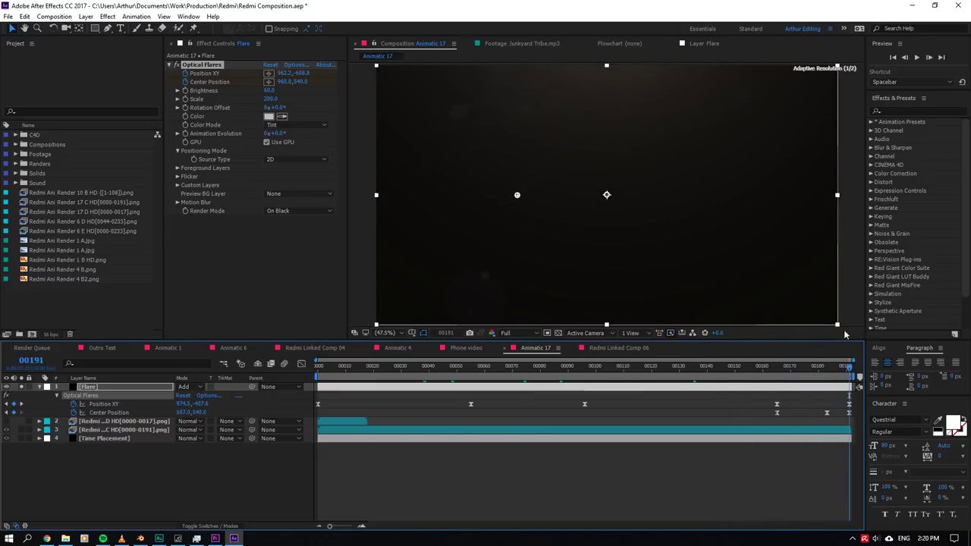
left_click(230, 349)
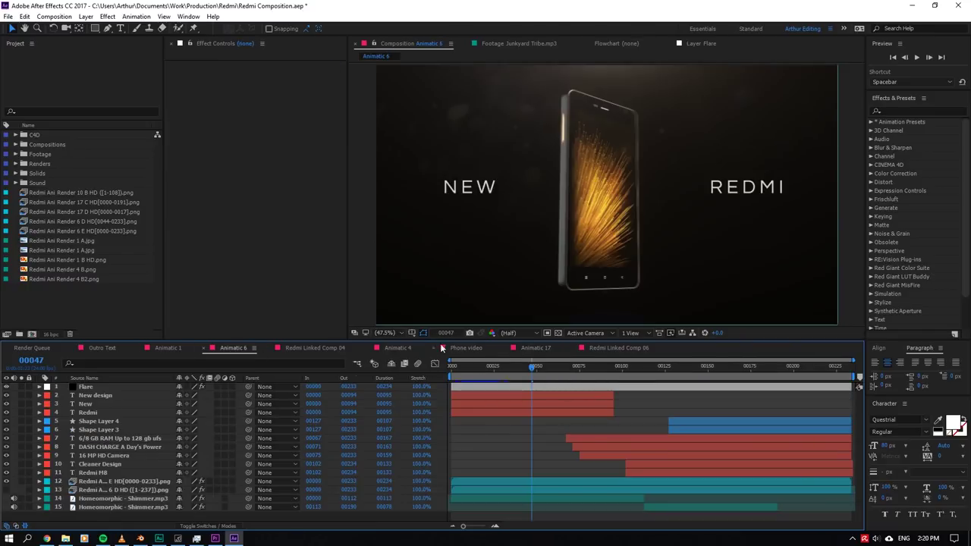
left_click(167, 349)
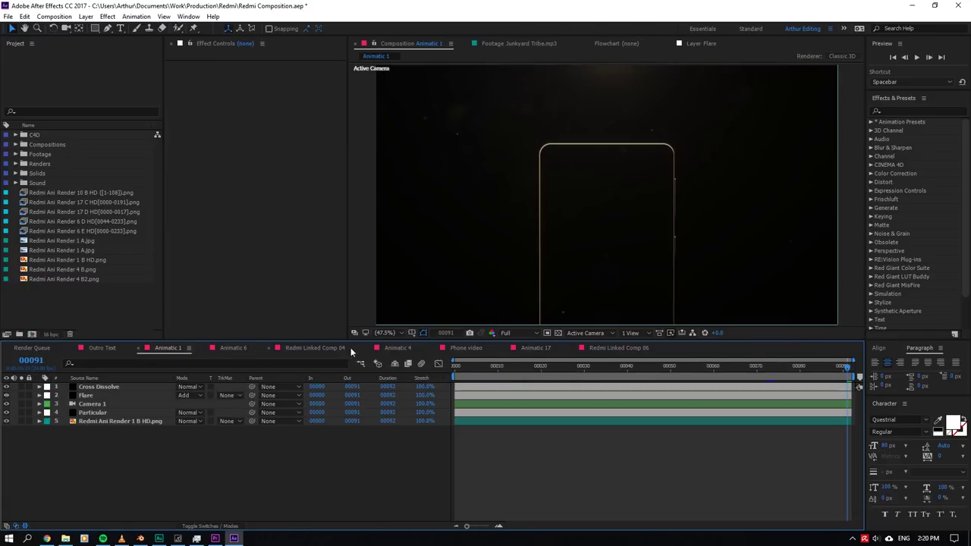
left_click(236, 349)
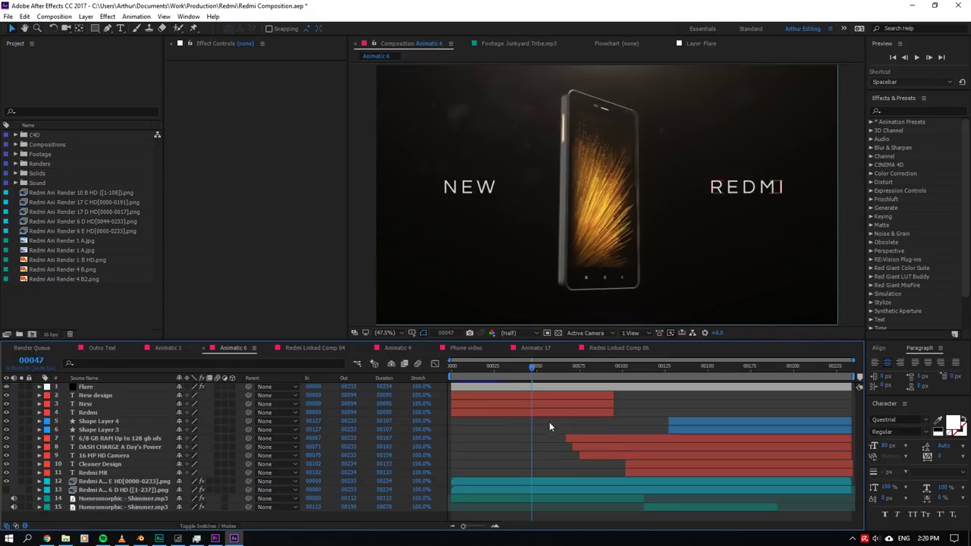
- Open Redmi Linked Comp 04 and enter its nested Animatic 4 Comp 1 at frame 66
left_click(307, 349)
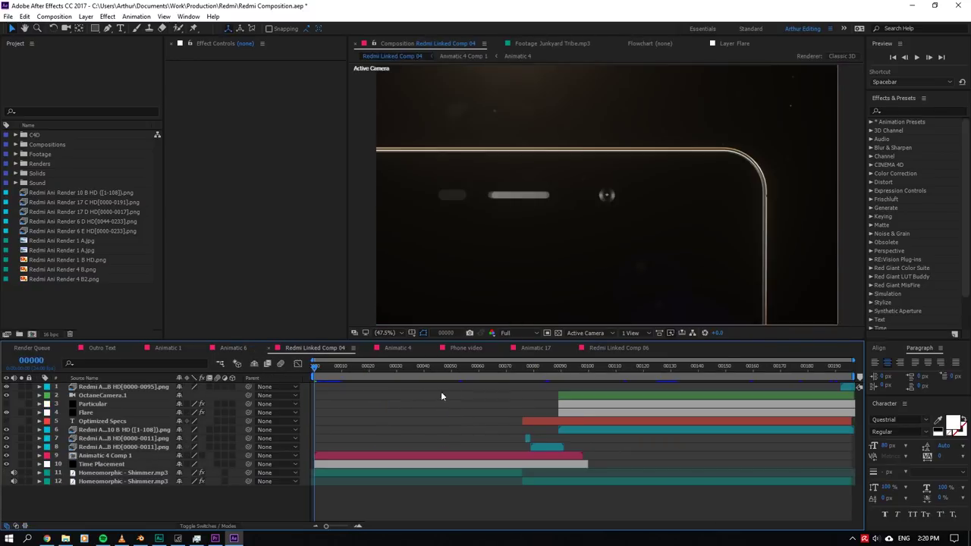
left_click(503, 375)
double_click(516, 455)
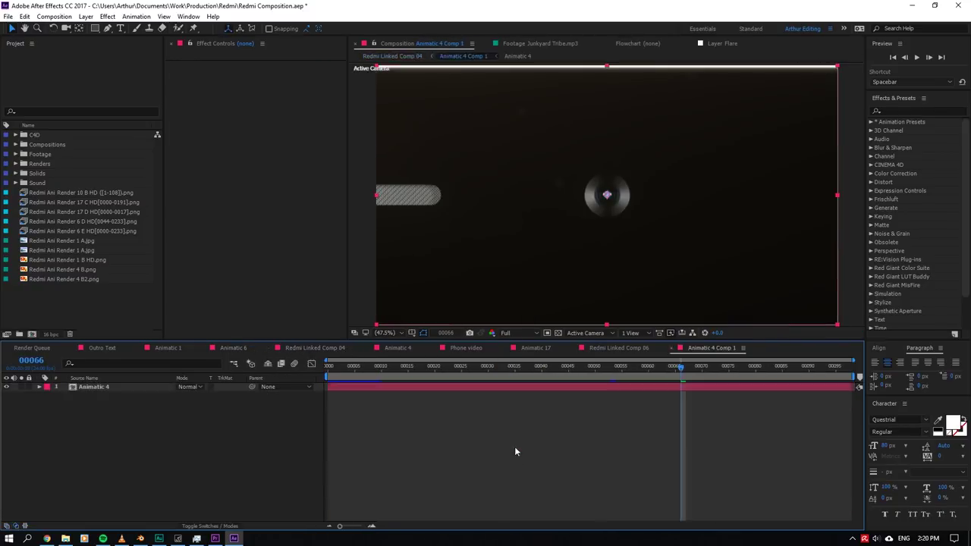
- Reveal the keyframed properties of the Animatic 4 layer and scrub to frame 76
left_click(586, 388)
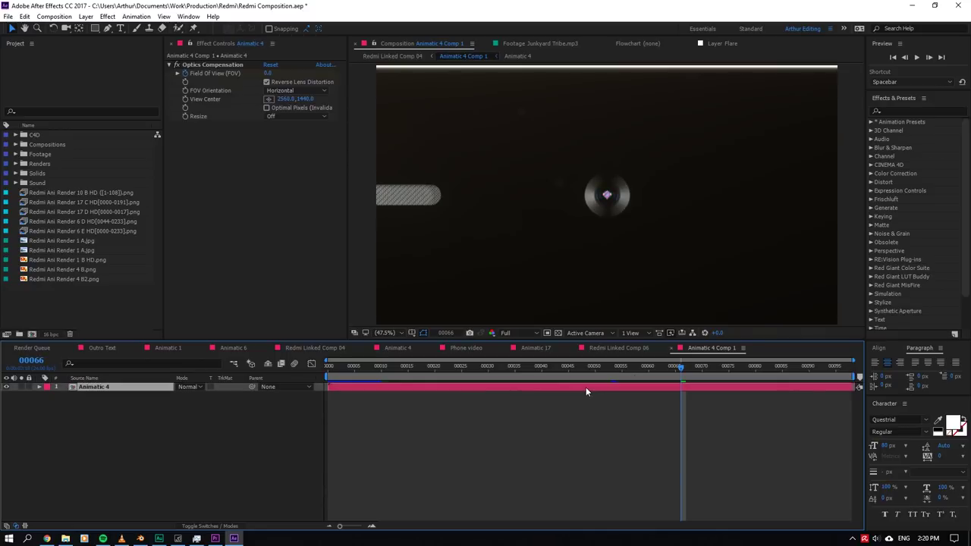
key("u")
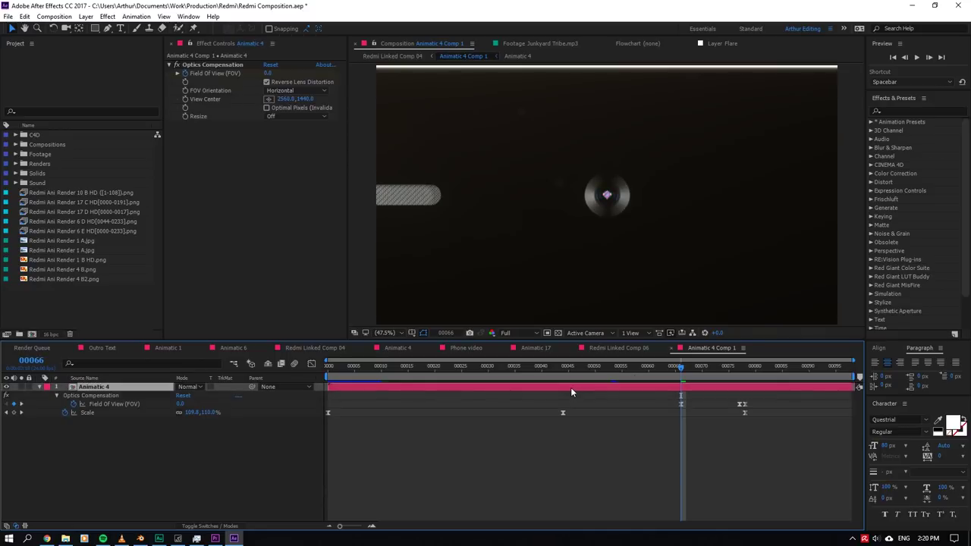
left_click(214, 67)
left_click_drag(697, 371, 735, 369)
- Compare frame 76 with the Optics Compensation effect turned off and back on
left_click(184, 68)
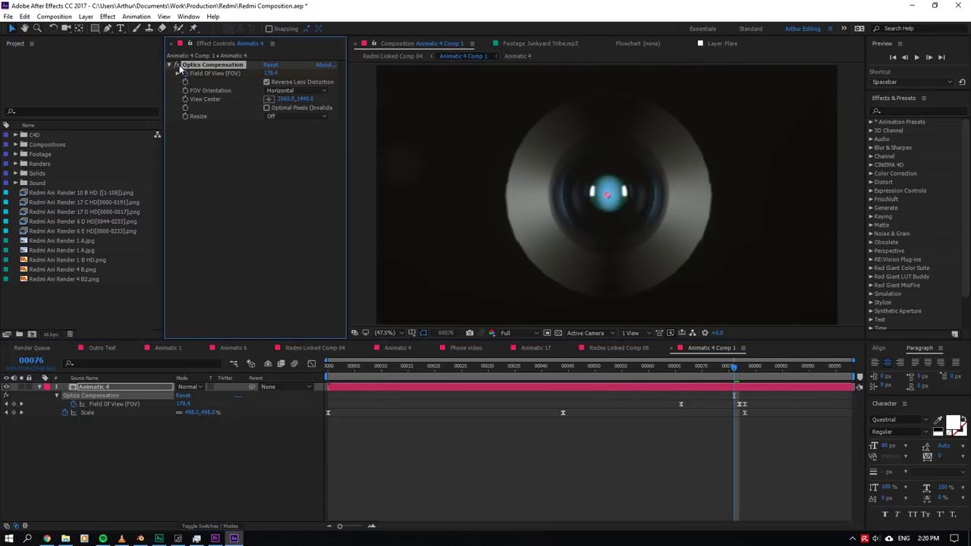
left_click(176, 65)
left_click(176, 65)
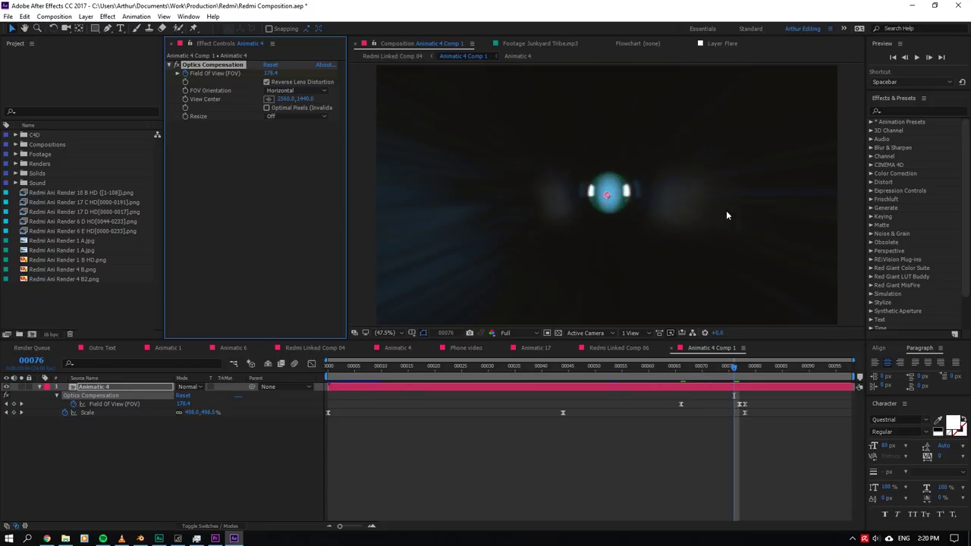
- Scrub the camera zoom transition forward to frame 78 and back to frame 24
mouse_move(732, 367)
left_mouse_down()
mouse_move(741, 369)
mouse_move(703, 370)
mouse_move(749, 373)
left_mouse_up()
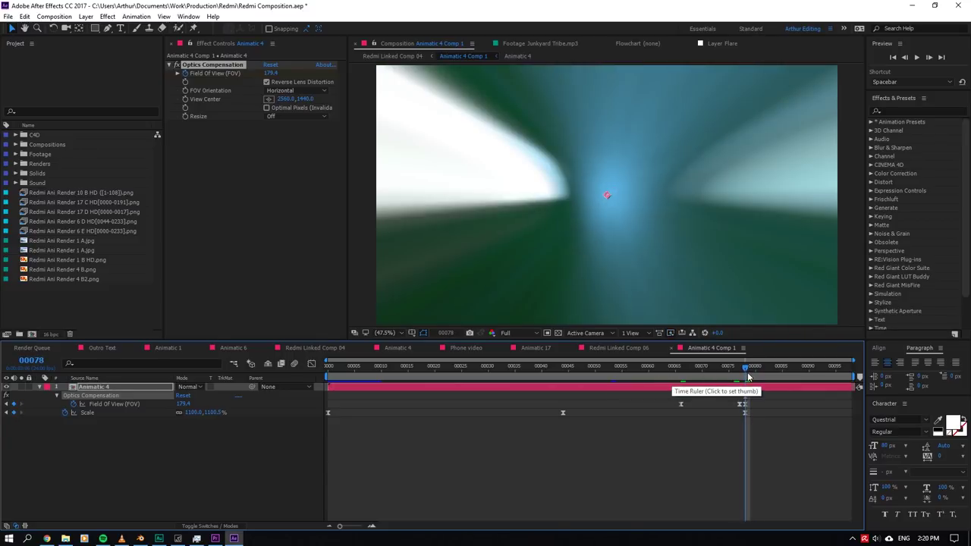
left_click(712, 377)
left_click_drag(706, 375, 457, 374)
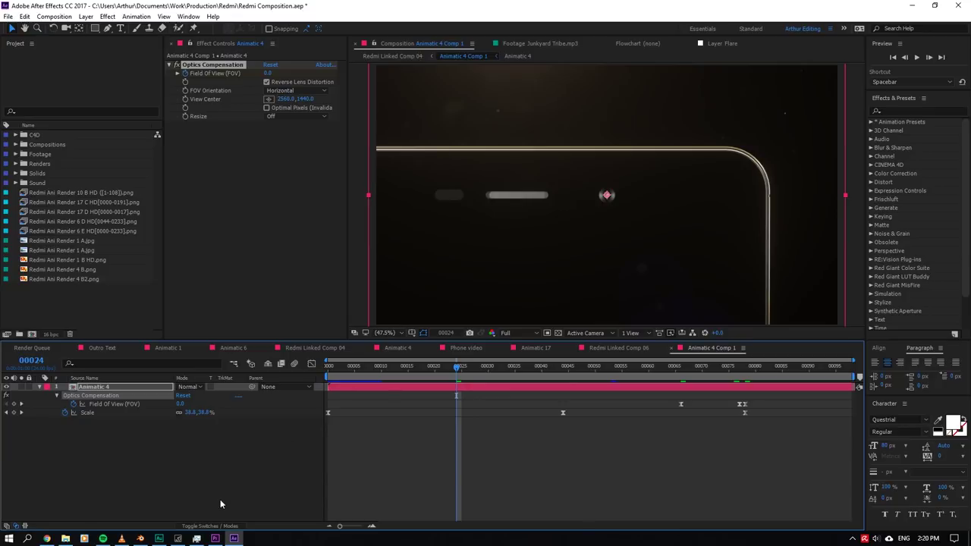
- Check the running processes' memory use in Task Manager, and switch to Premiere Pro
key("ctrl+shift+Escape")
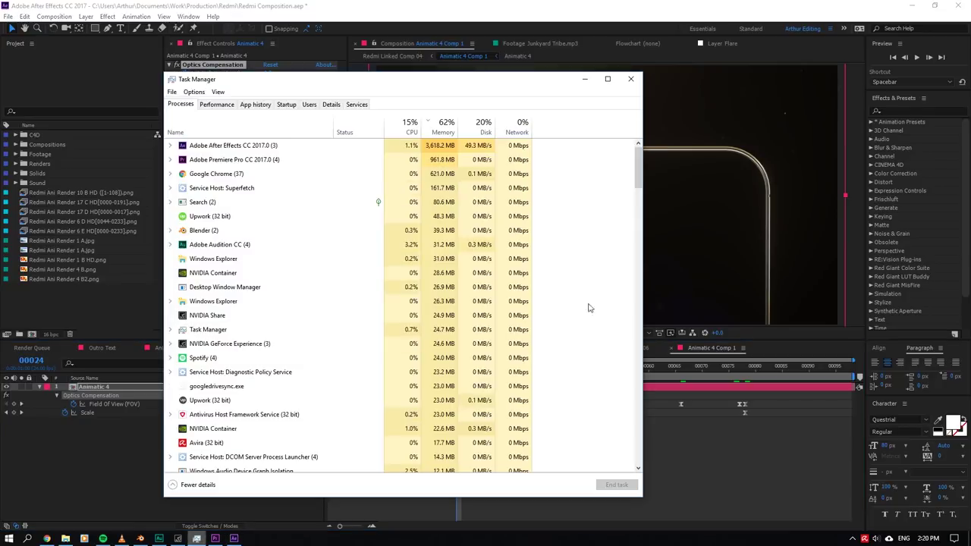
left_click(633, 79)
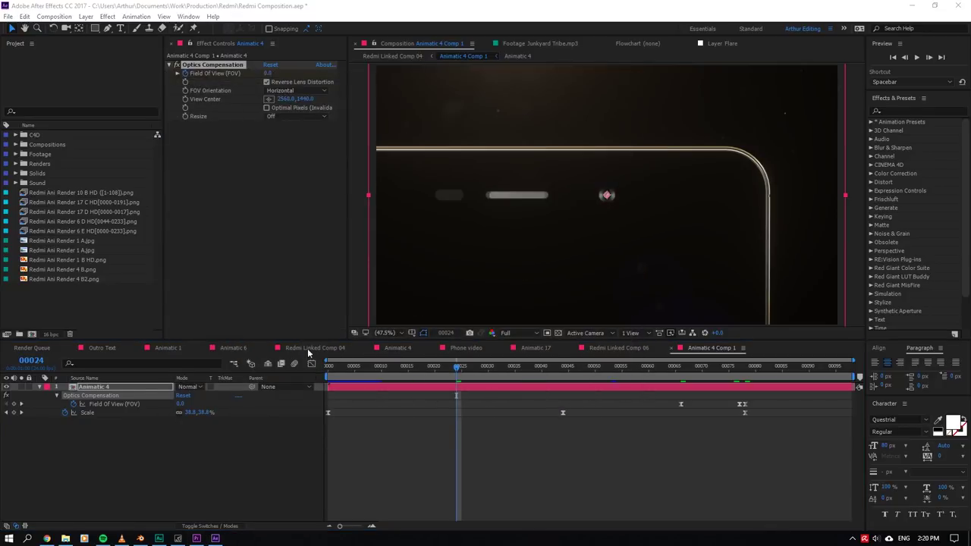
left_click(196, 539)
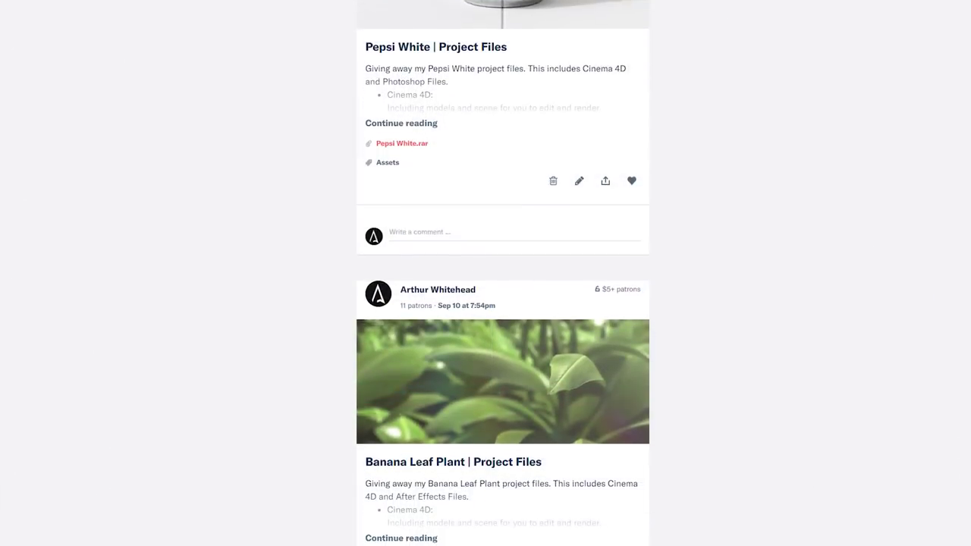
- Browse the patron posts offering project files, from Pepsi White and Banana Leaf Plant to Architect's Board
scroll(503, 303, "down", 2)
scroll(503, 304, "down", 2)
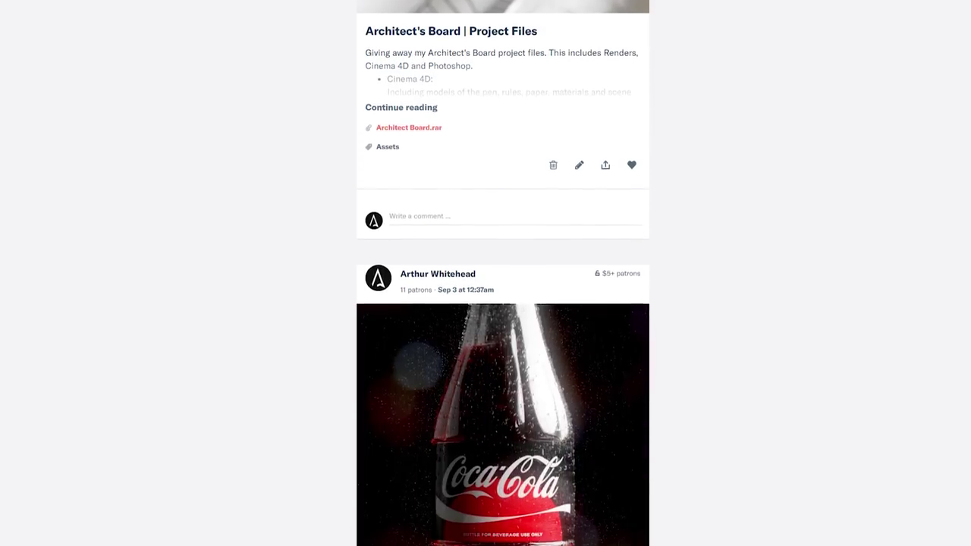
scroll(502, 273, "down", 1)
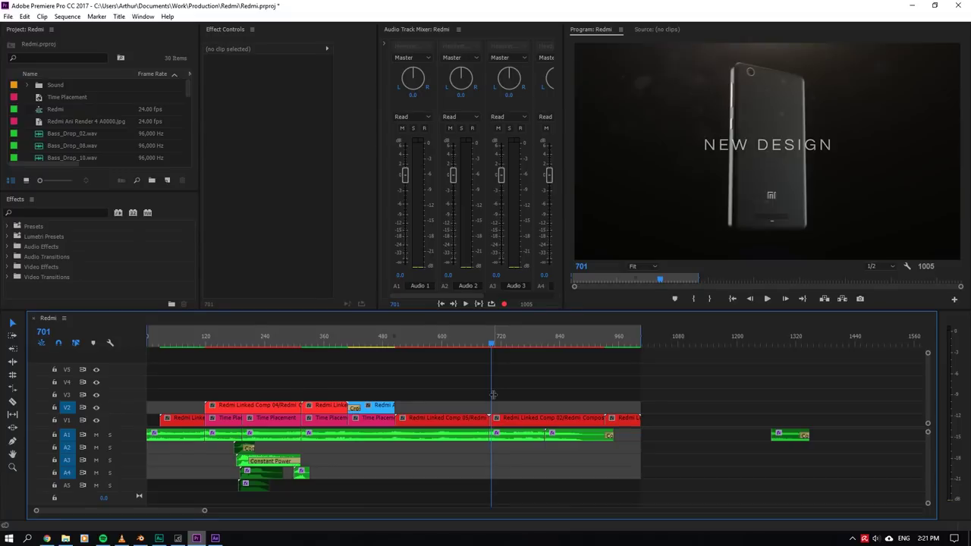